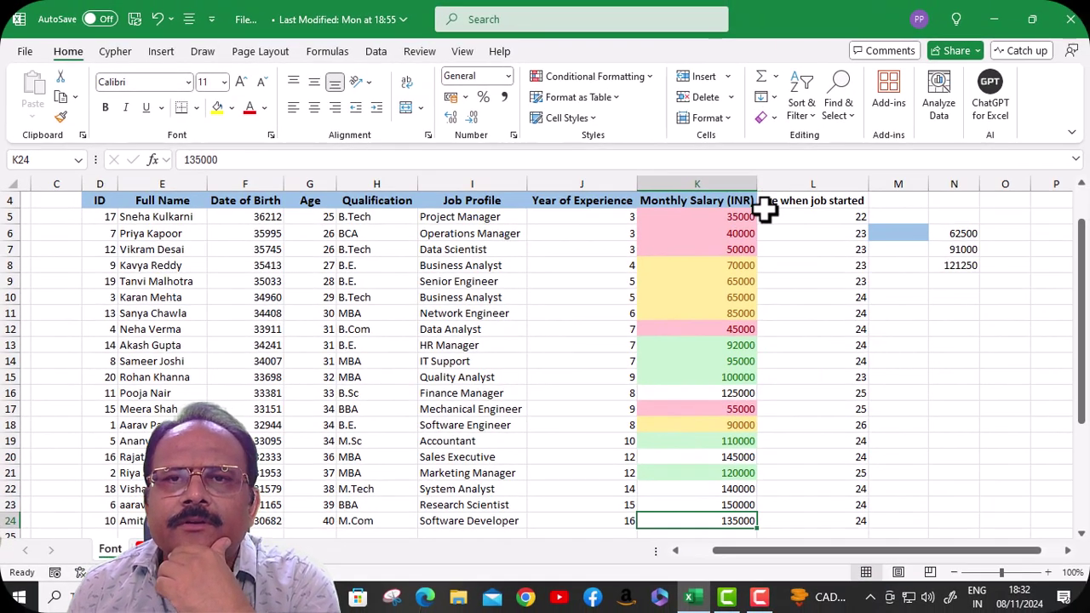
# Step: Enter a SUM of the monthly salaries in K5:K24 into cell K25
pyautogui.scroll(-1, 765, 211)
pyautogui.scroll(1, 766, 206)
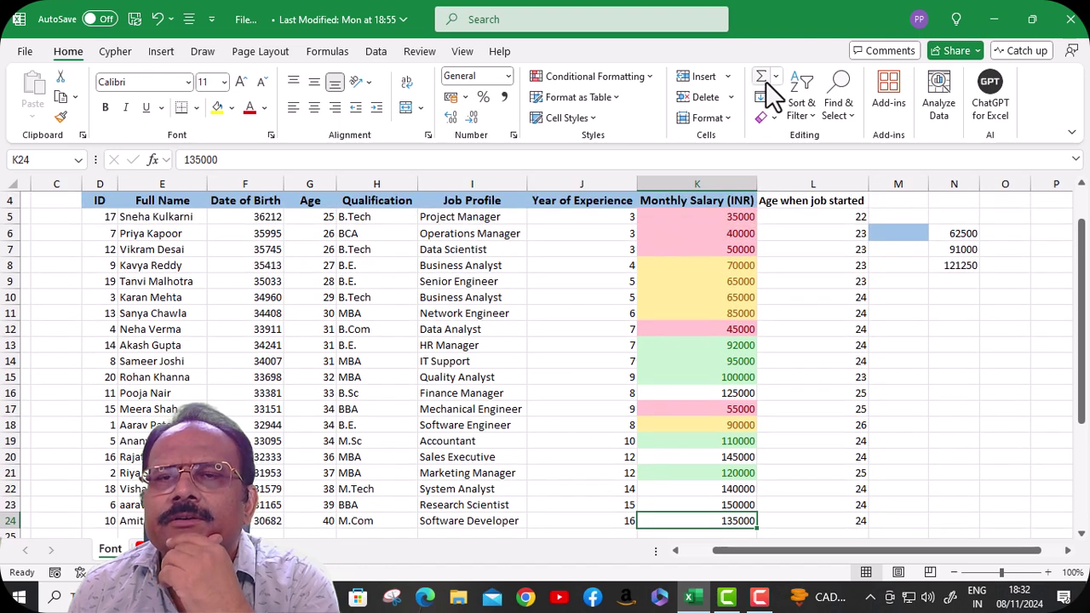
pyautogui.click(777, 79)
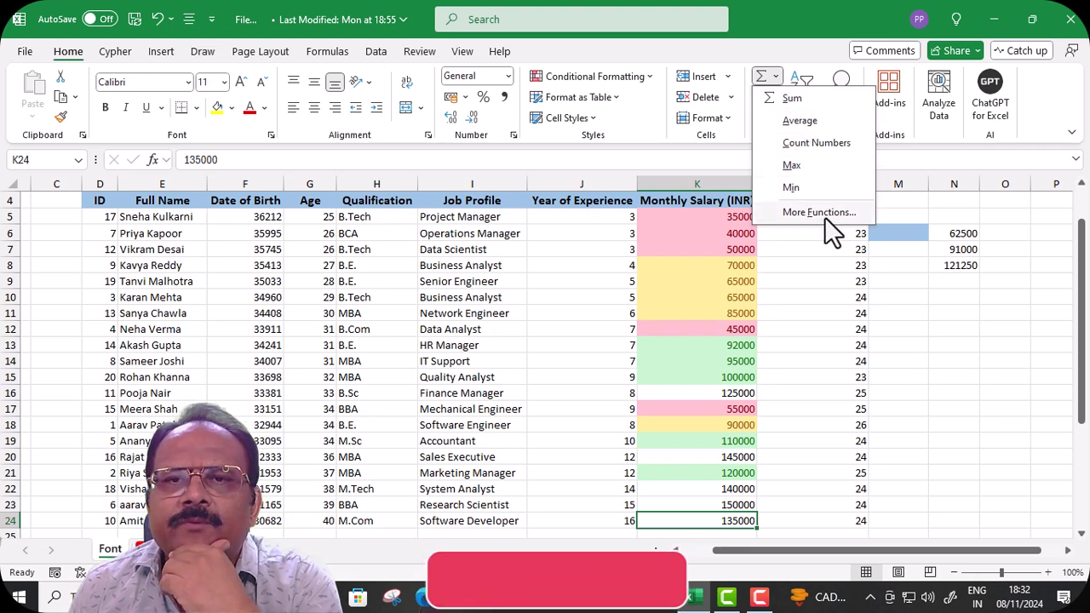
pyautogui.scroll(-3, 756, 330)
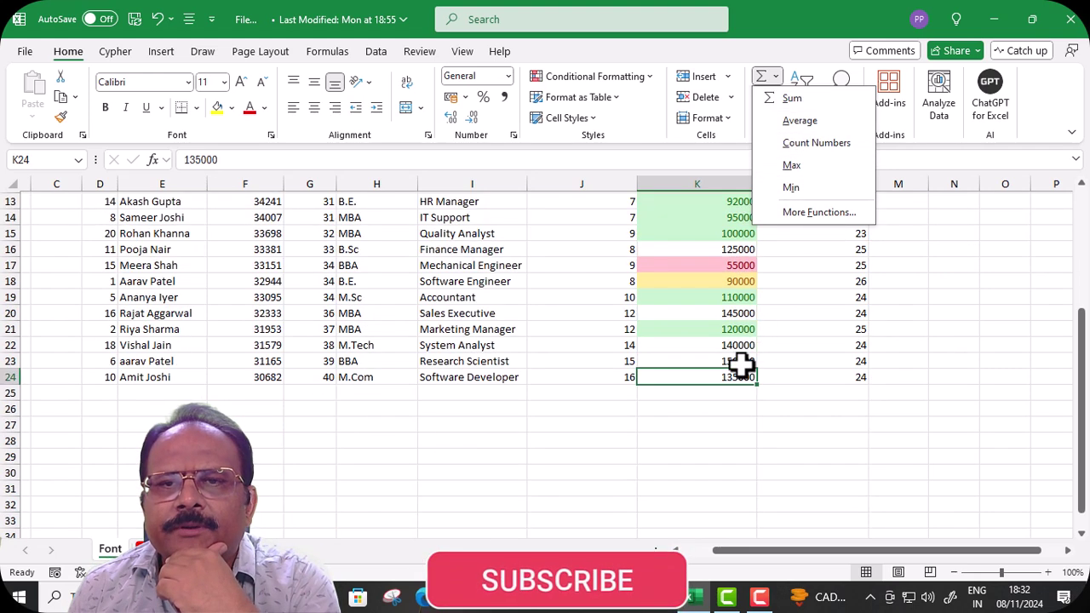
pyautogui.click(701, 394)
pyautogui.scroll(3, 737, 361)
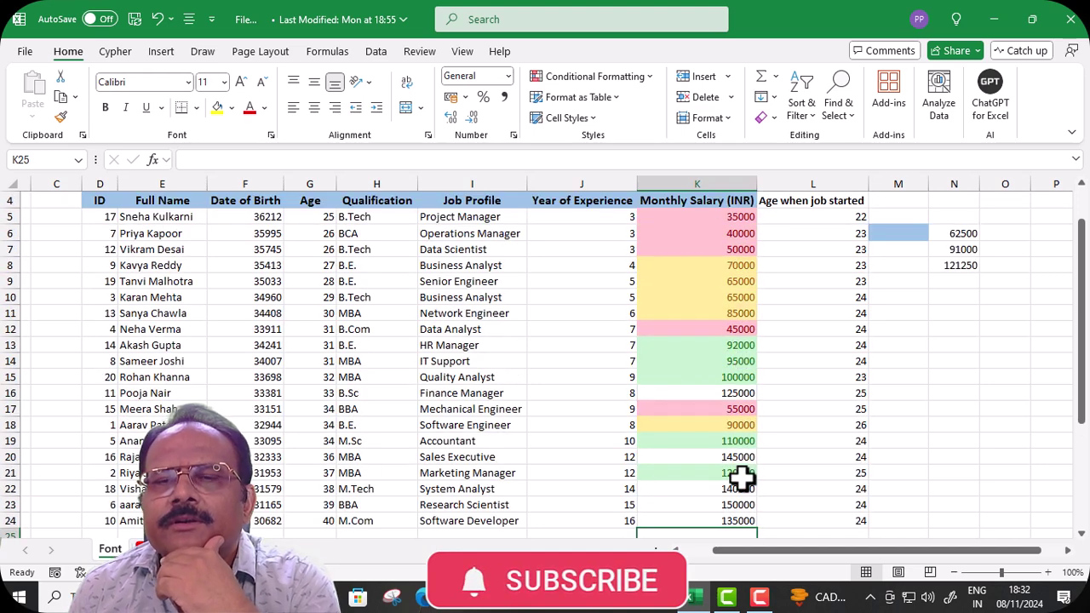
pyautogui.click(775, 76)
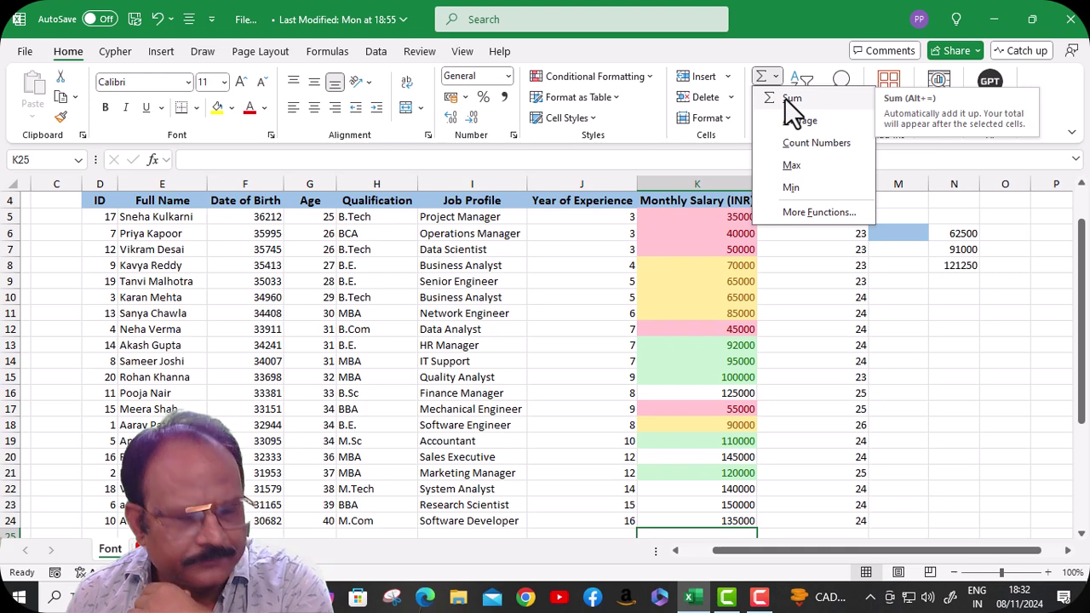
pyautogui.click(788, 99)
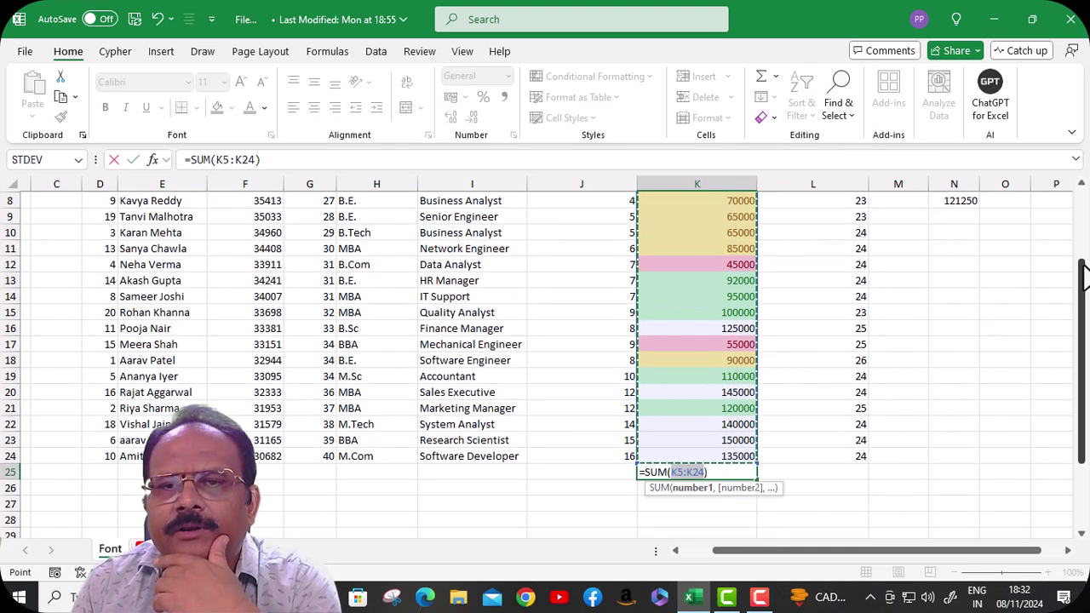
pyautogui.press('Return')
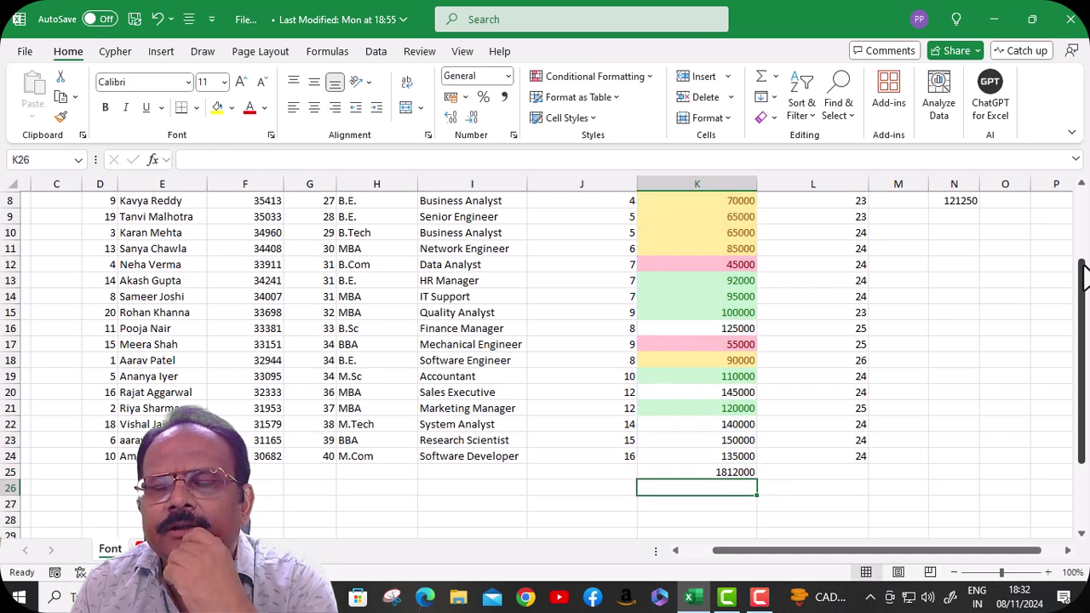
# Step: Clear the salary total from cell K25
pyautogui.click(698, 473)
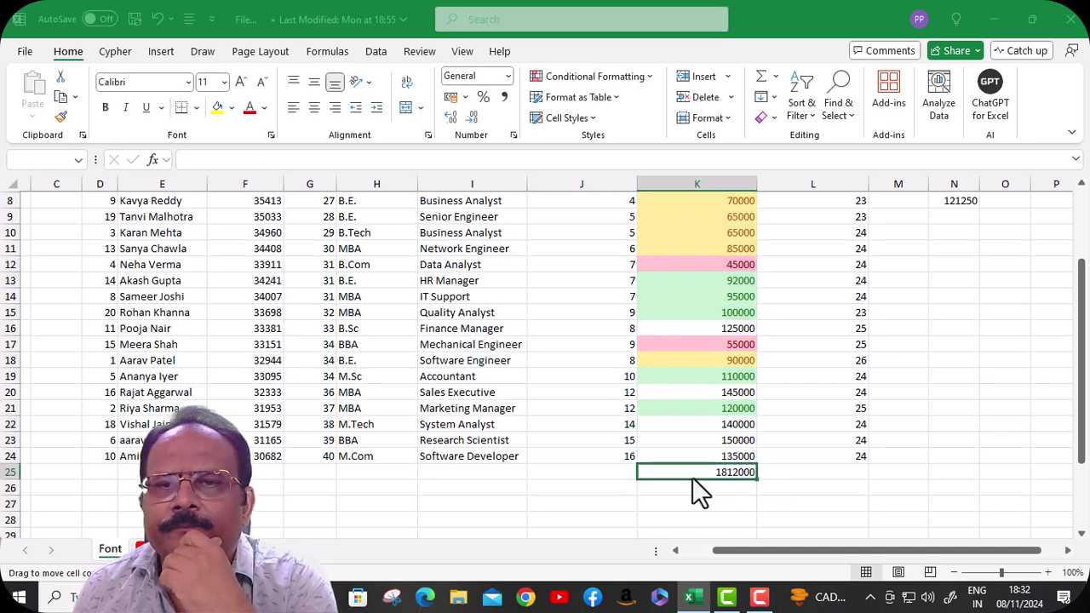
pyautogui.moveTo(703, 477); pyautogui.dragTo(719, 490)
pyautogui.click(647, 337)
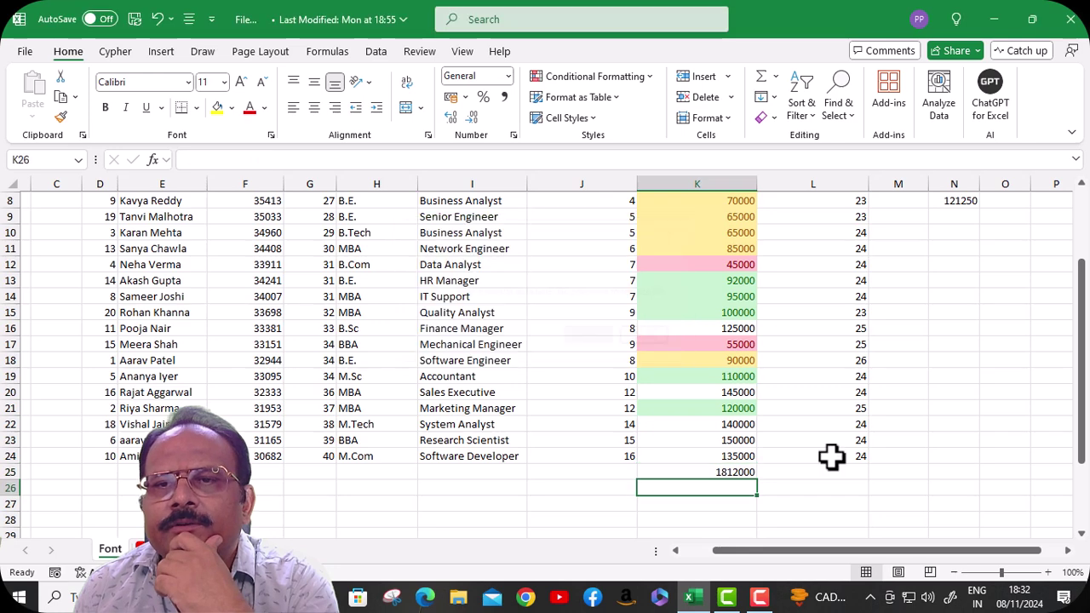
pyautogui.click(693, 472)
pyautogui.press('Delete')
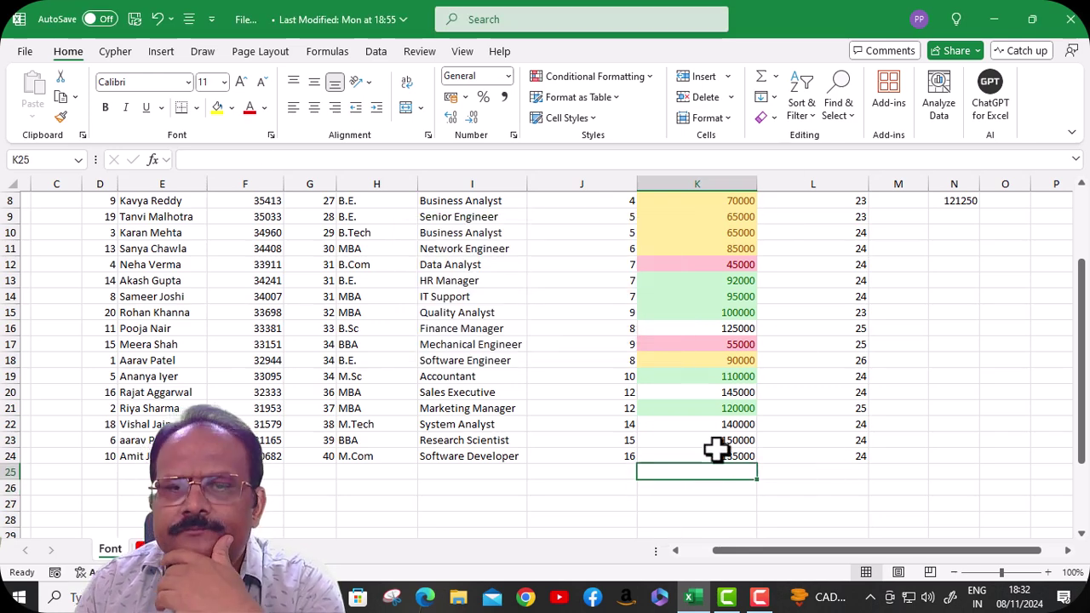
# Step: Enter an AVERAGE of the monthly salaries in K5:K24 into cell K25 and reselect that cell
pyautogui.click(776, 76)
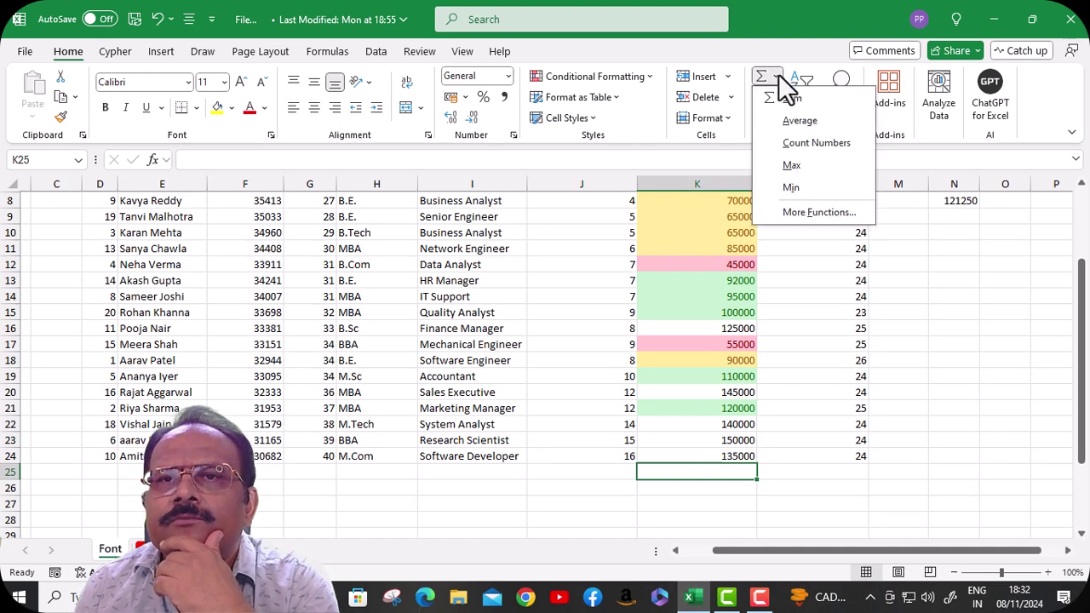
pyautogui.click(793, 120)
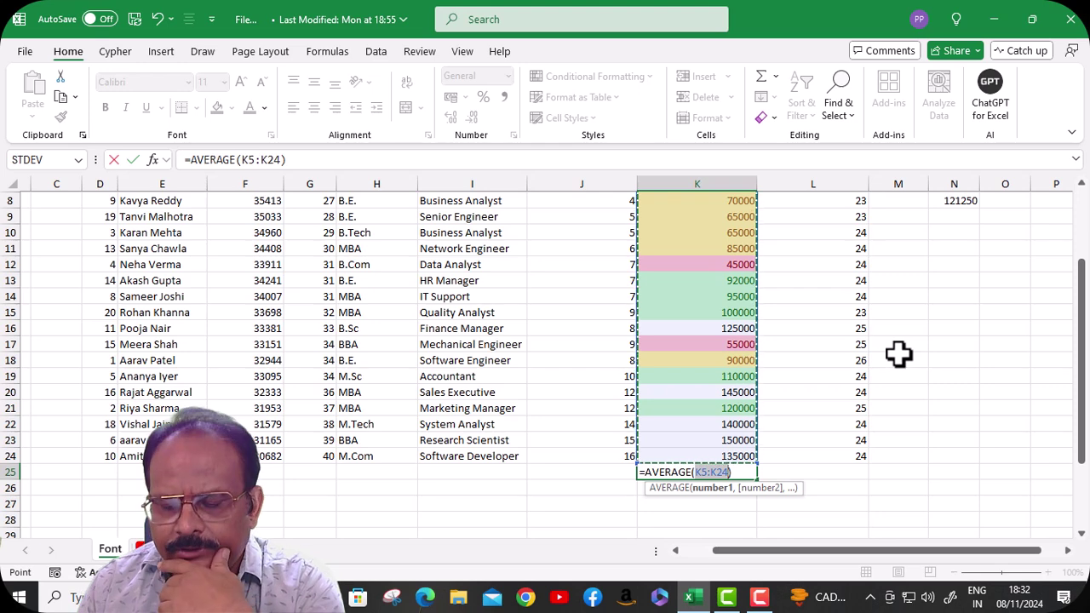
pyautogui.press('Return')
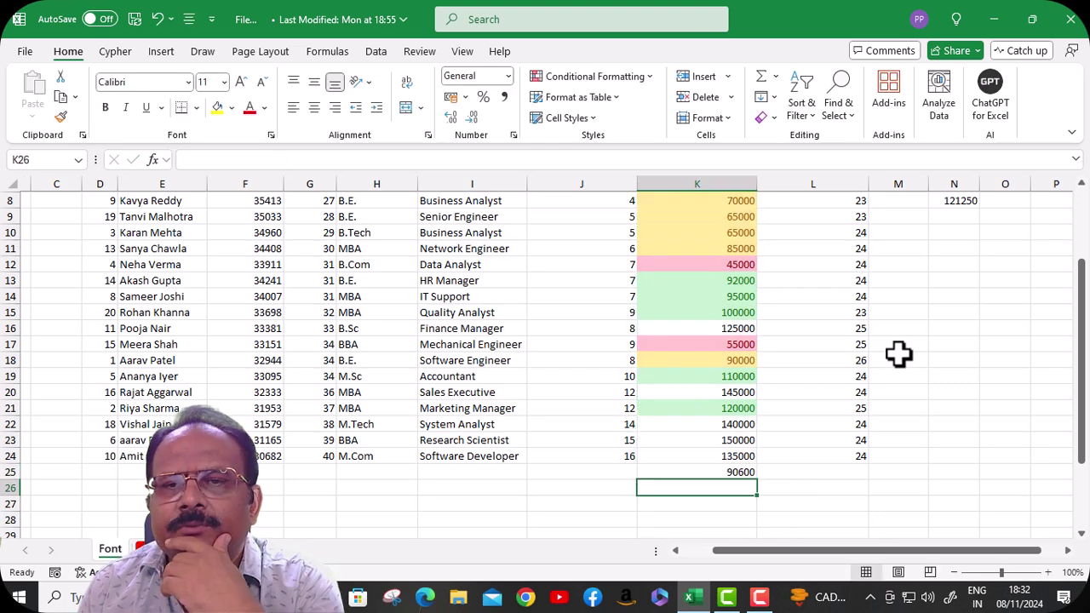
pyautogui.click(701, 473)
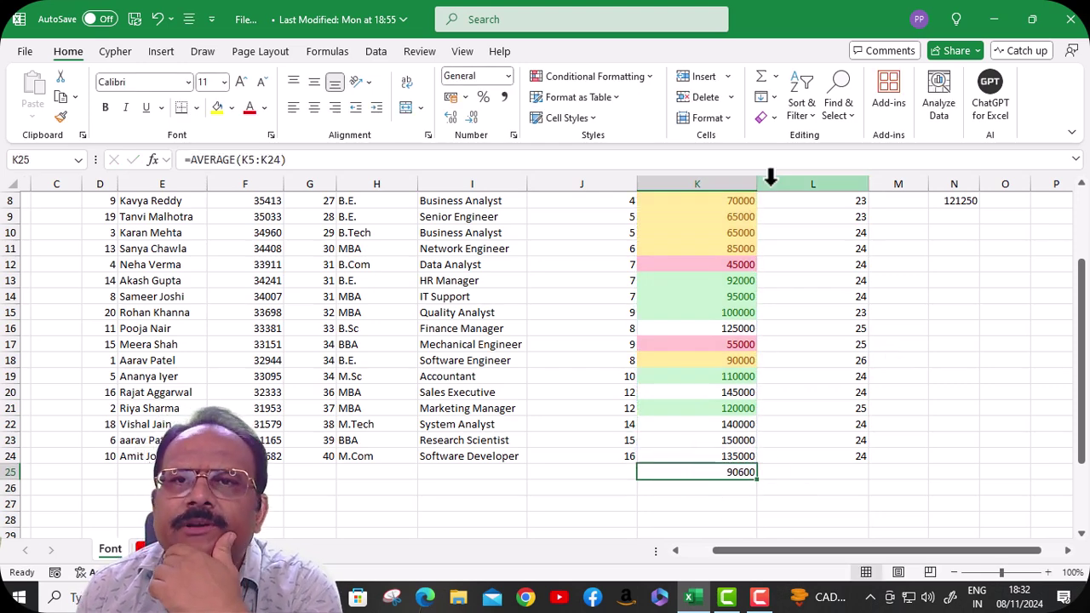
# Step: Clear the average salary formula from cell K25
pyautogui.click(774, 77)
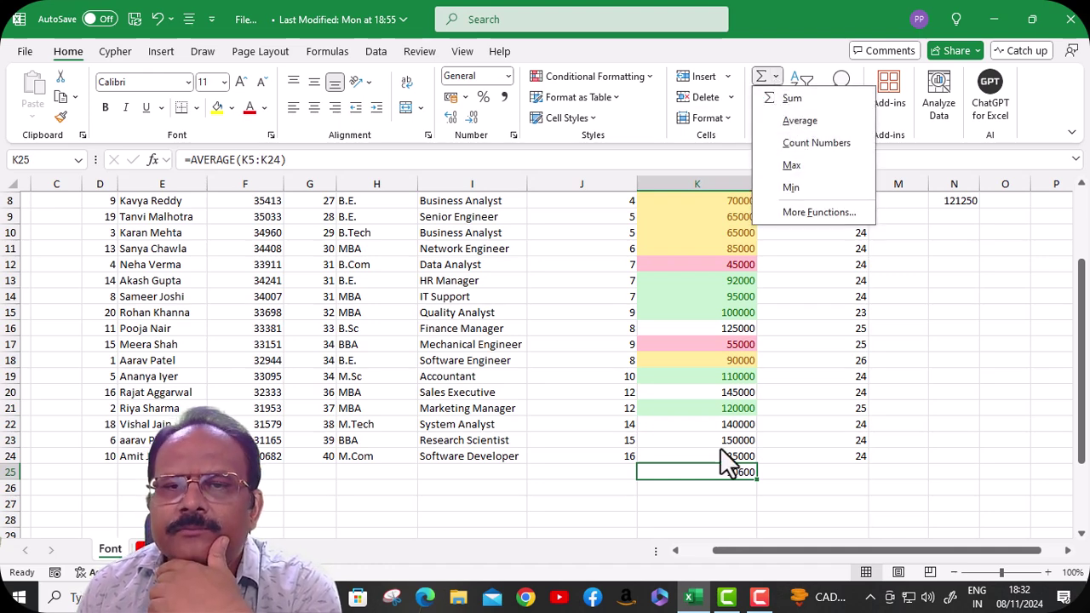
pyautogui.click(707, 472)
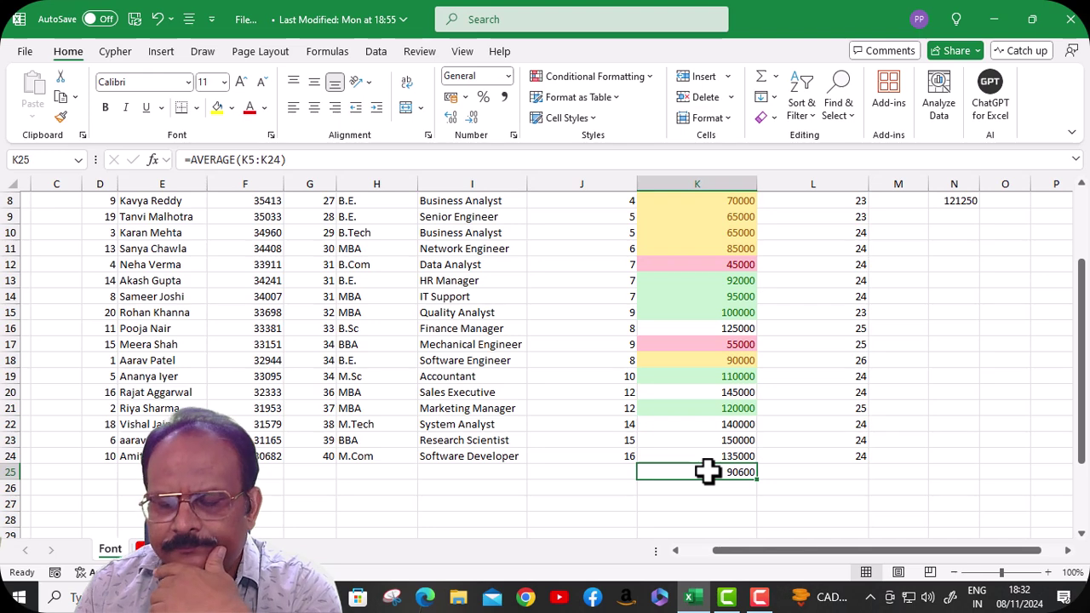
pyautogui.press('Delete')
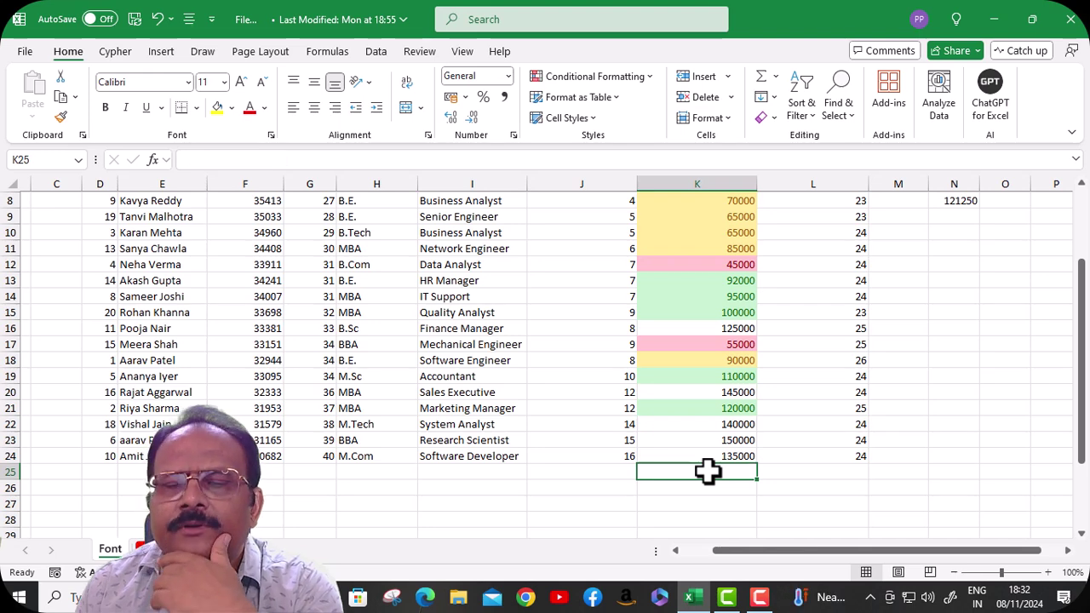
# Step: Enter a COUNT of the monthly salaries in K5:K24 into cell K25 and review the counted rows
pyautogui.click(775, 76)
pyautogui.click(796, 140)
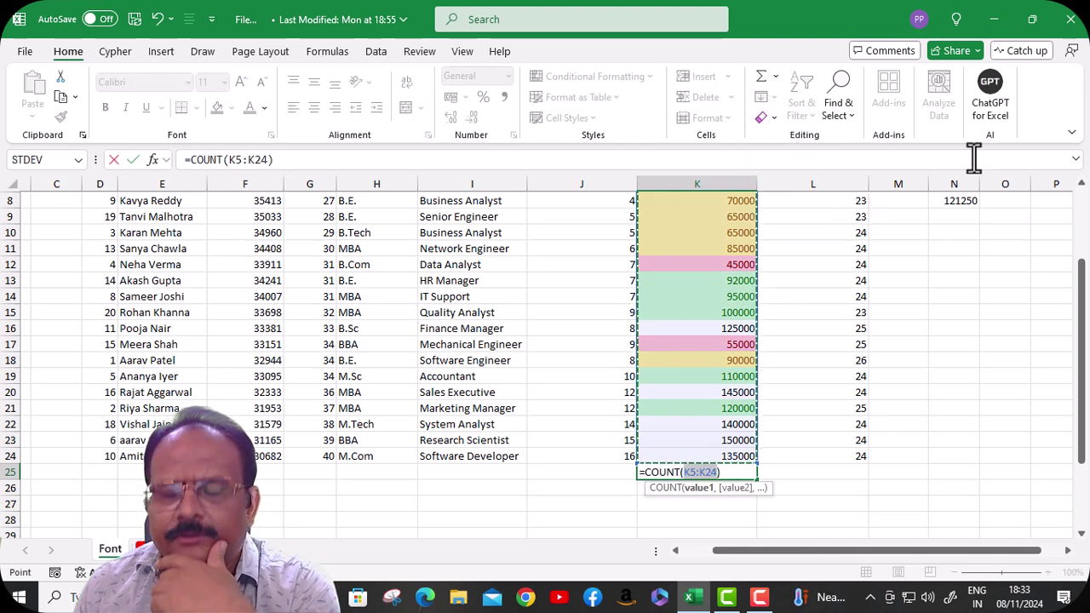
pyautogui.press('Return')
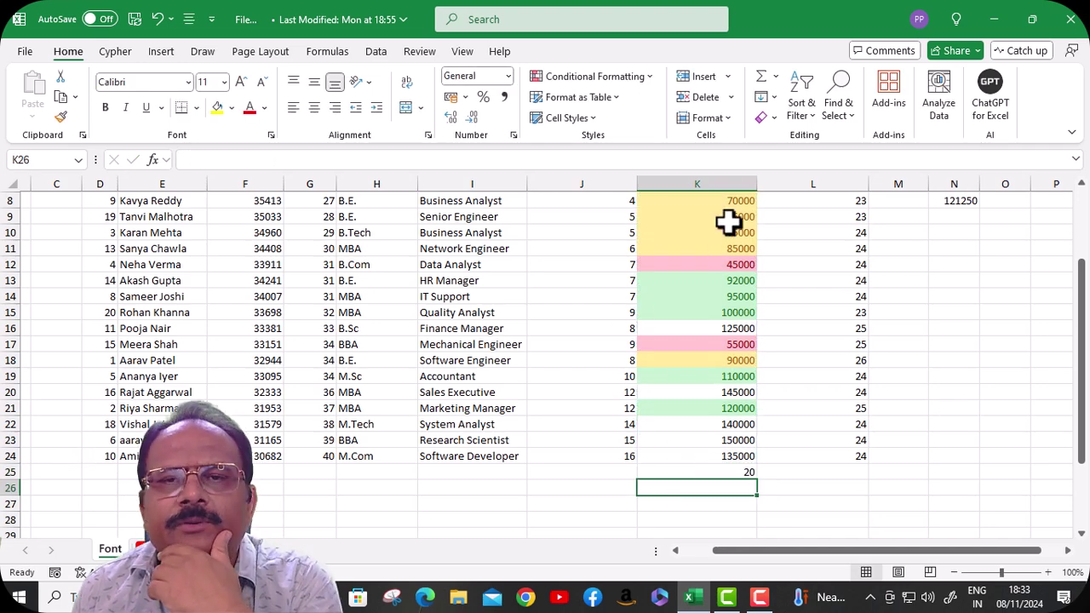
pyautogui.scroll(3, 737, 336)
pyautogui.scroll(-3, 739, 326)
pyautogui.scroll(-1, 739, 326)
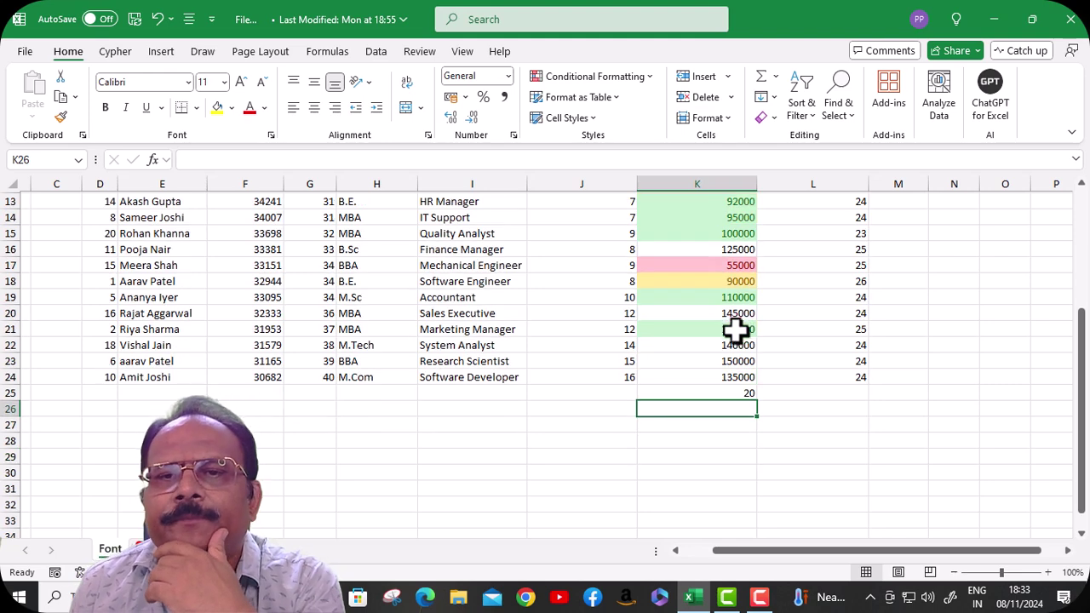
pyautogui.scroll(2, 735, 375)
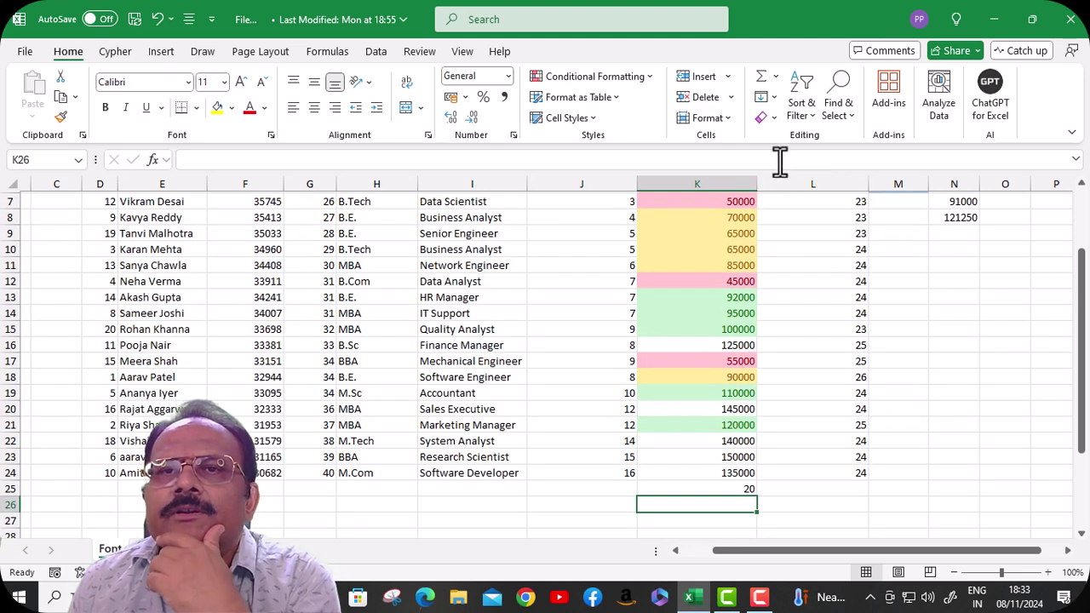
# Step: Open the Insert Function dialog for cell K26 and look through the Financial, Date & Time and Math & Trig function categories
pyautogui.click(774, 76)
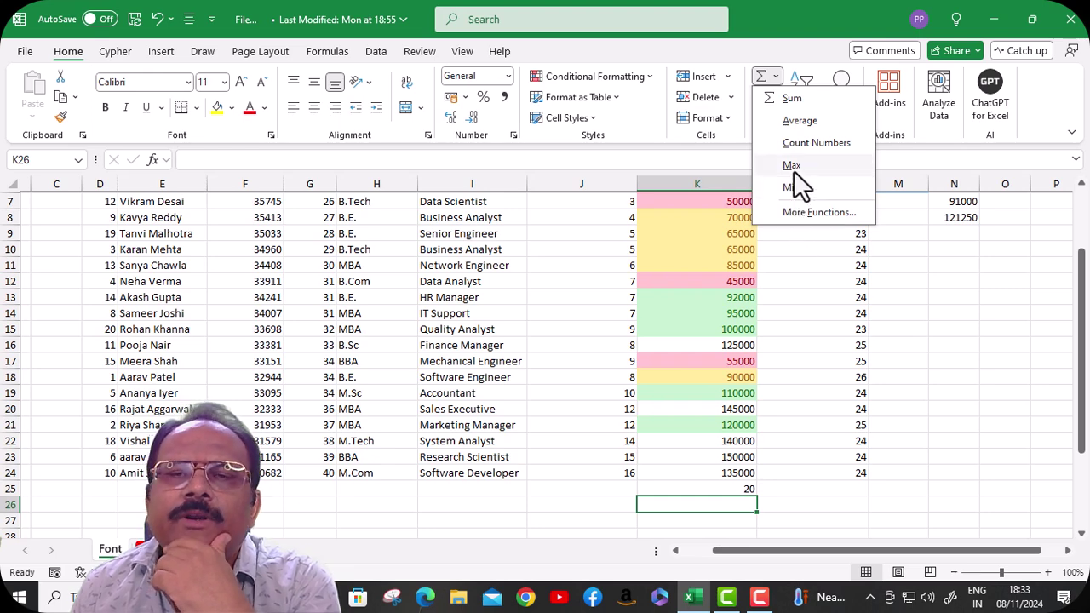
pyautogui.click(813, 213)
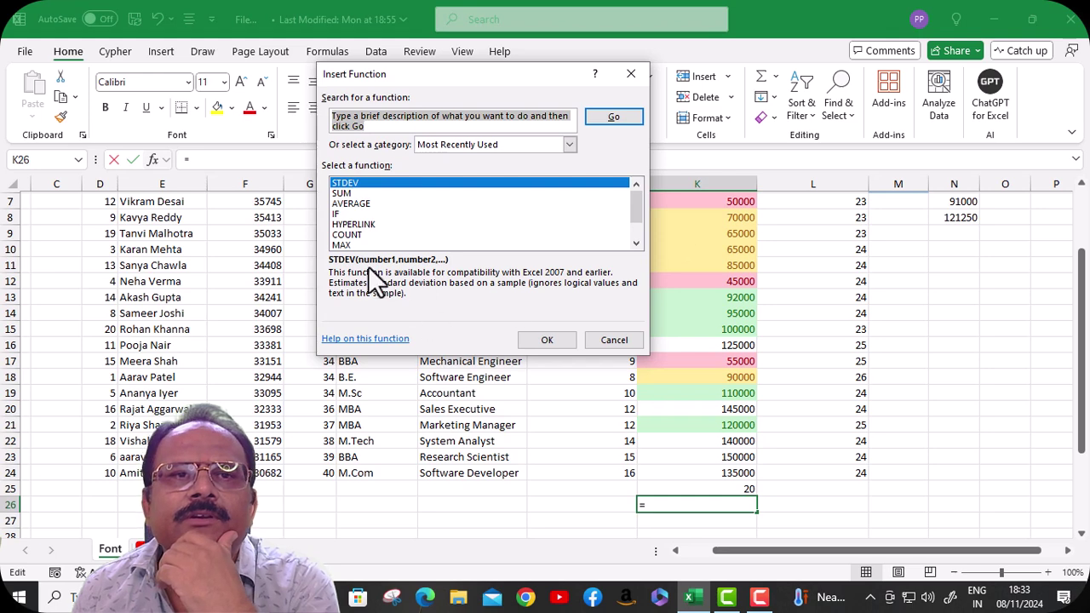
pyautogui.scroll(-1, 365, 227)
pyautogui.scroll(1, 366, 229)
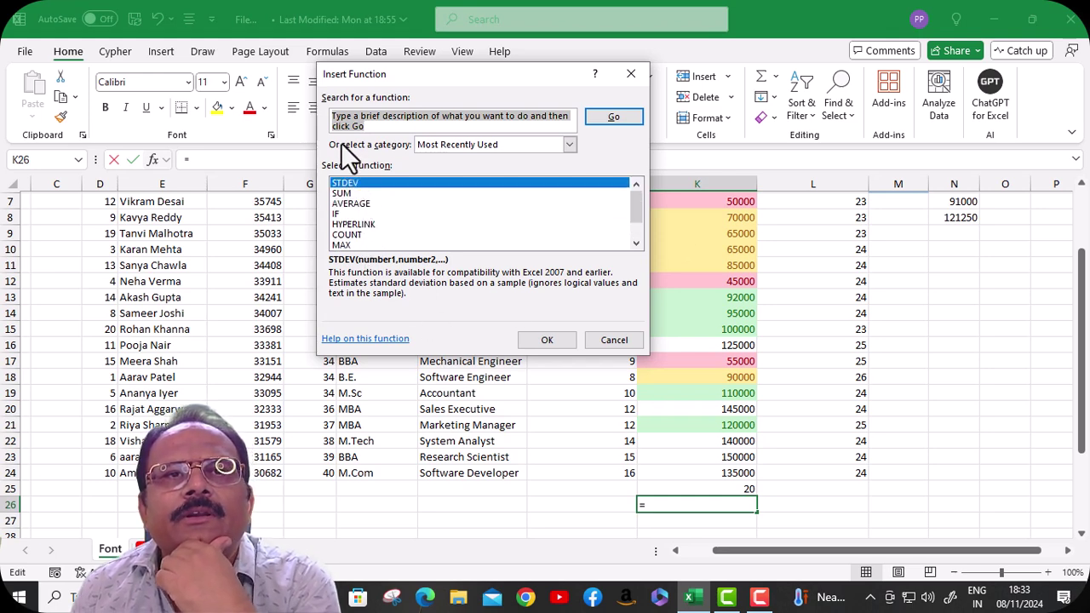
pyautogui.click(570, 144)
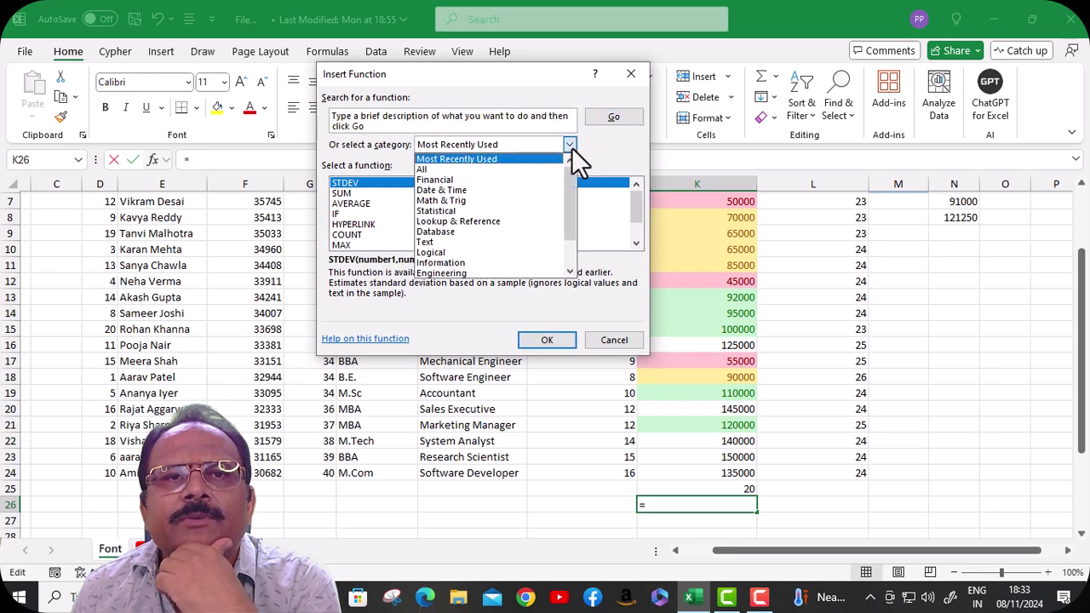
pyautogui.click(529, 179)
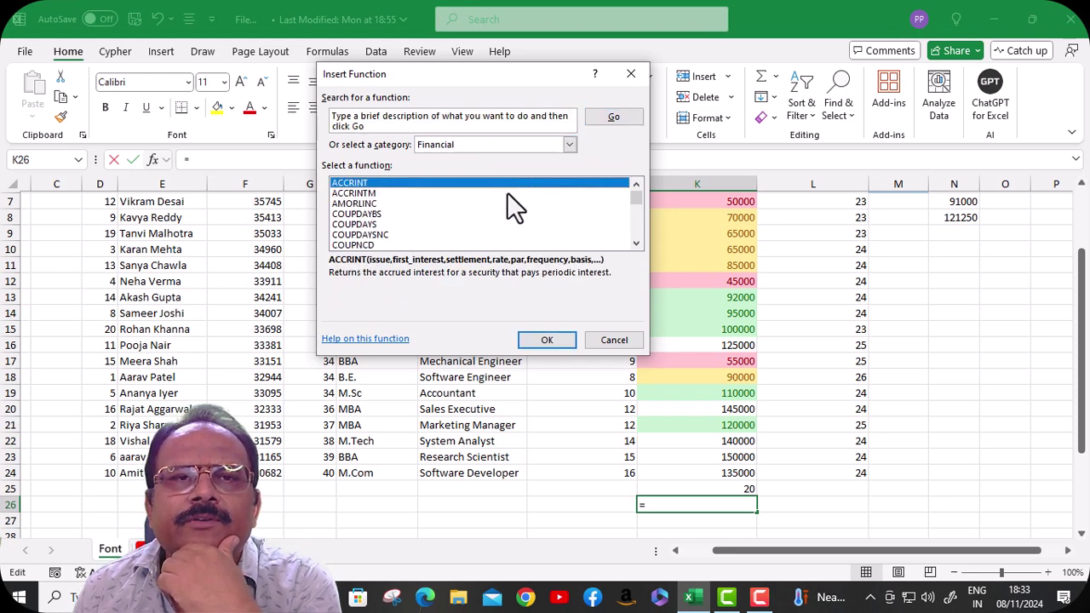
pyautogui.click(571, 144)
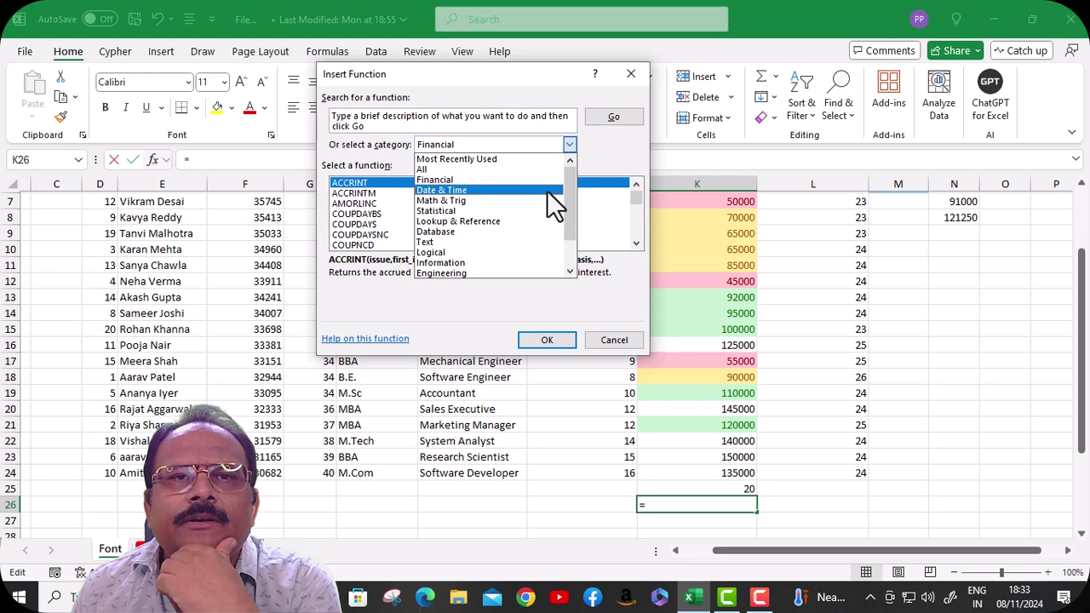
pyautogui.click(546, 190)
pyautogui.click(570, 145)
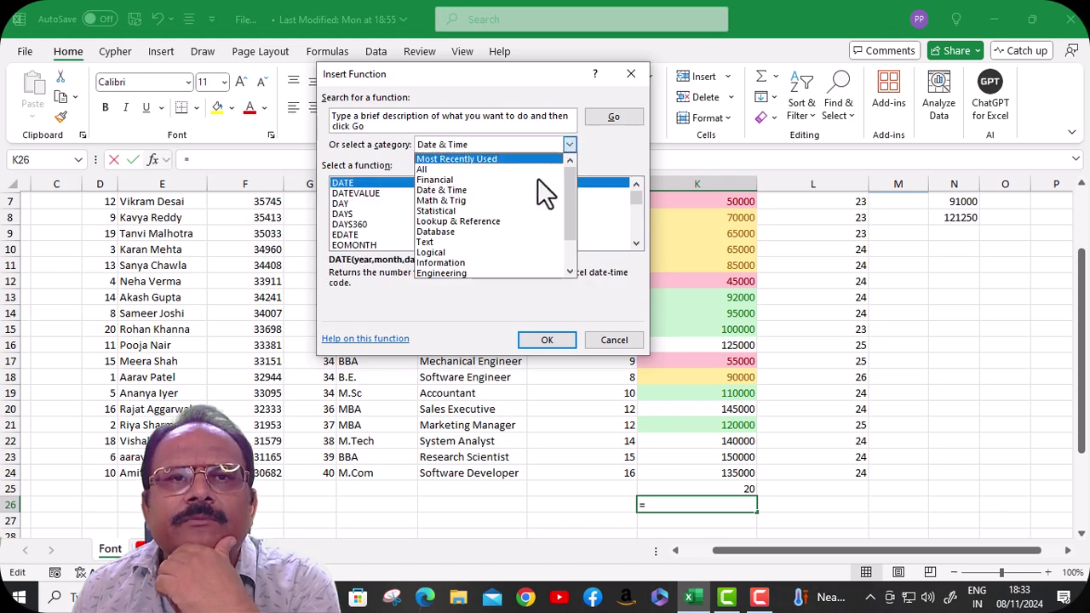
pyautogui.click(527, 202)
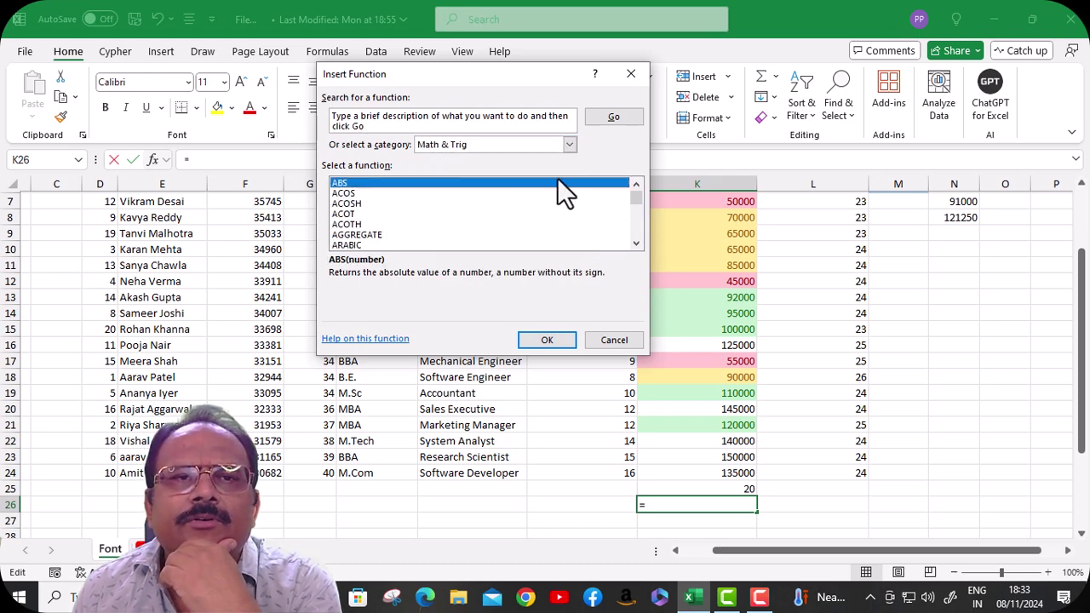
# Step: Look through the Statistical, Lookup & Reference, Database and Text function categories for cell K26
pyautogui.click(571, 145)
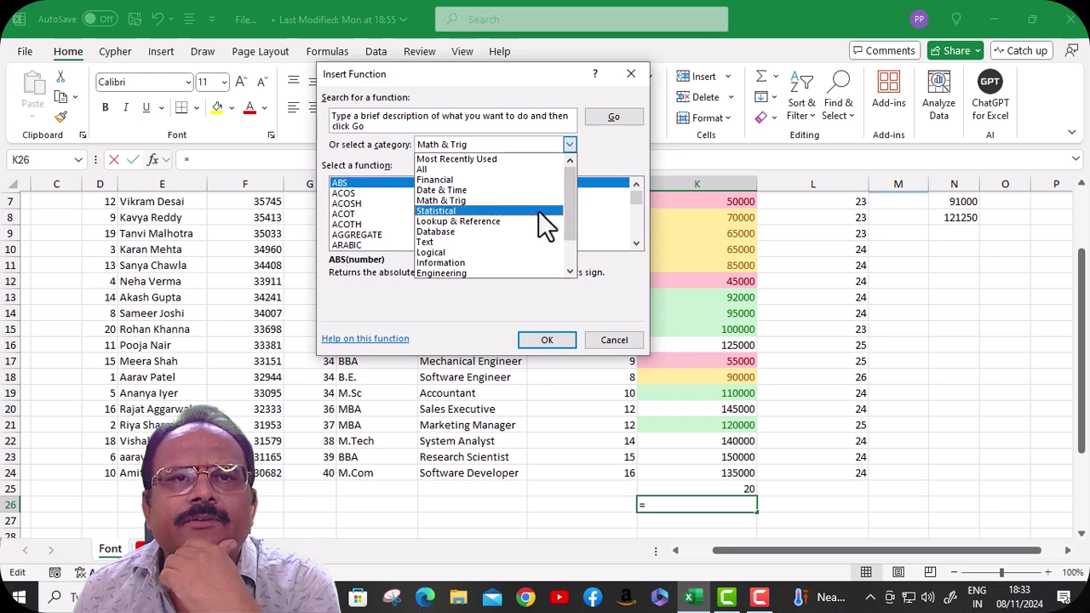
pyautogui.click(538, 211)
pyautogui.click(572, 147)
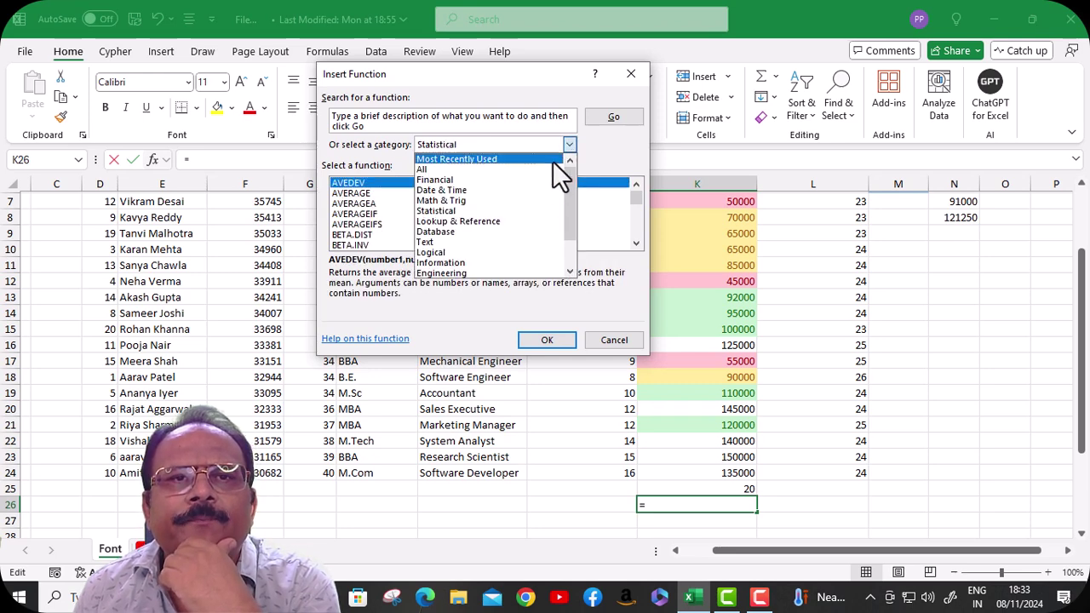
pyautogui.click(517, 220)
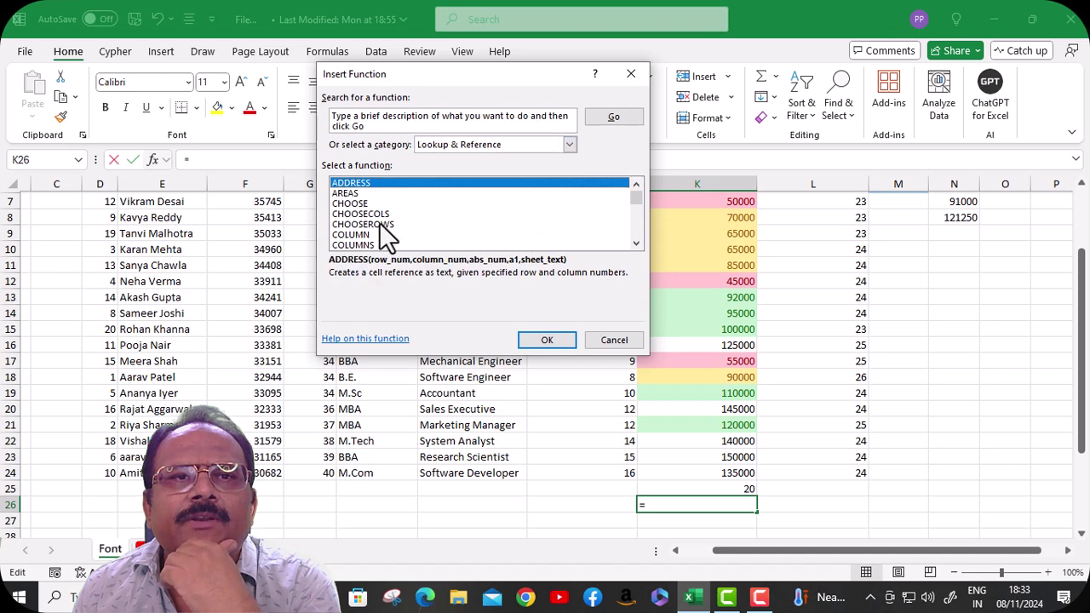
pyautogui.click(570, 145)
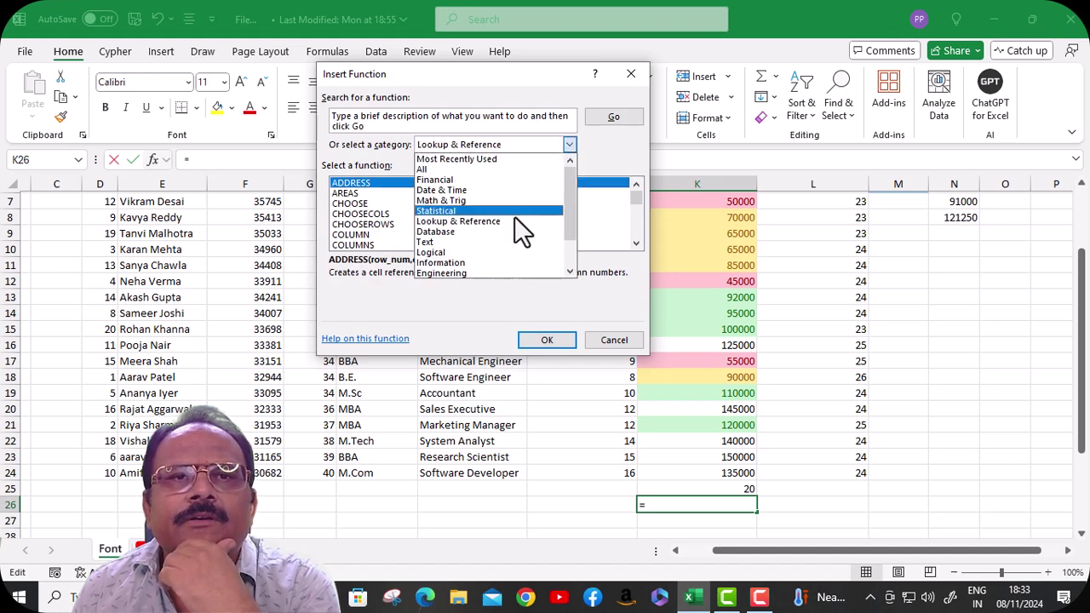
pyautogui.click(517, 231)
pyautogui.click(562, 147)
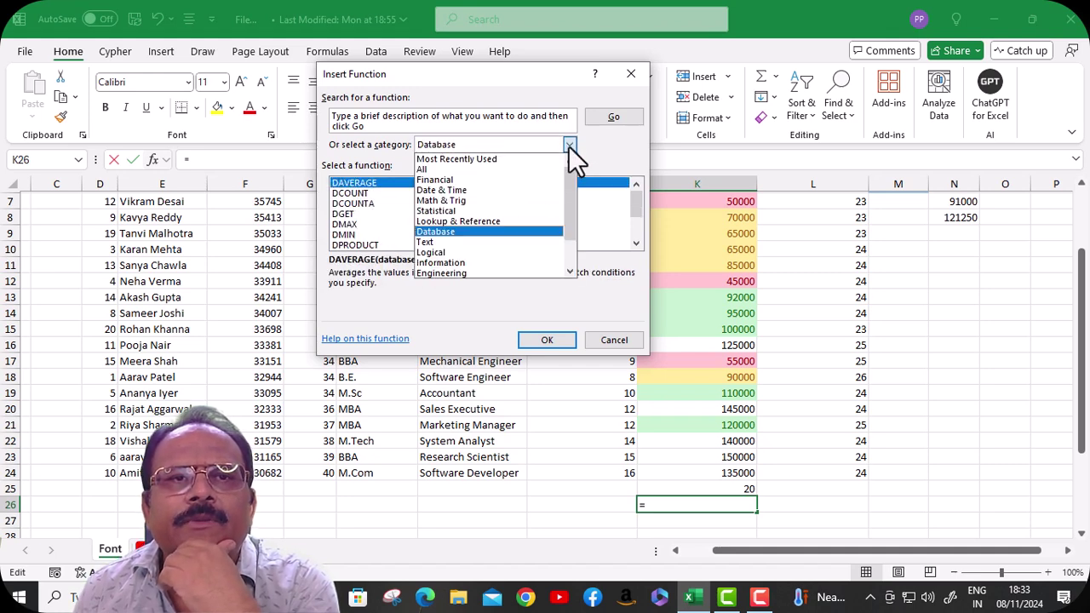
pyautogui.click(494, 244)
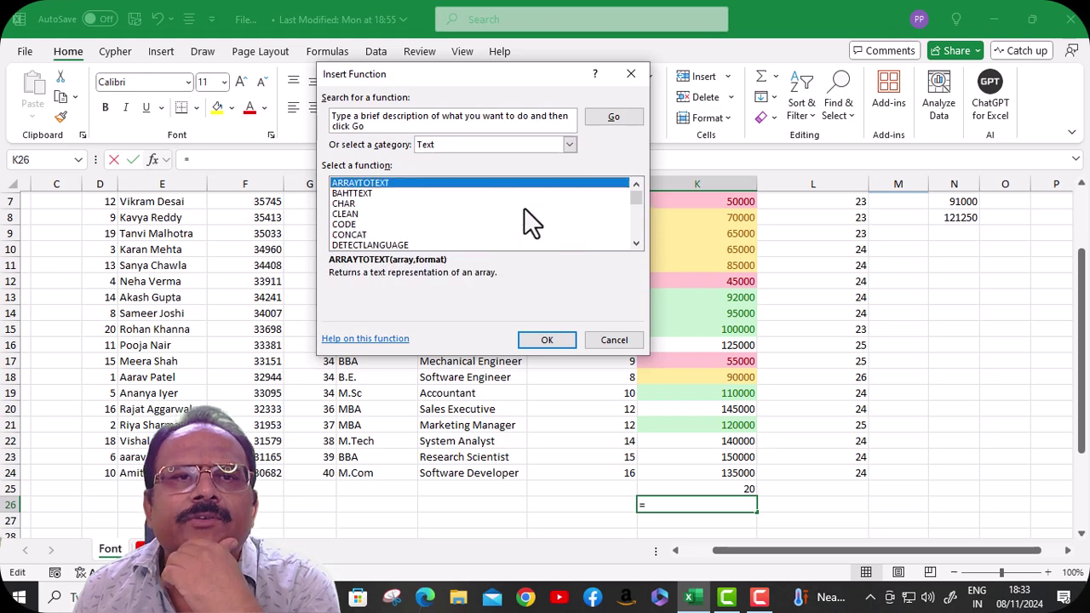
# Step: Look through the Logical, Information and Engineering function categories
pyautogui.click(568, 146)
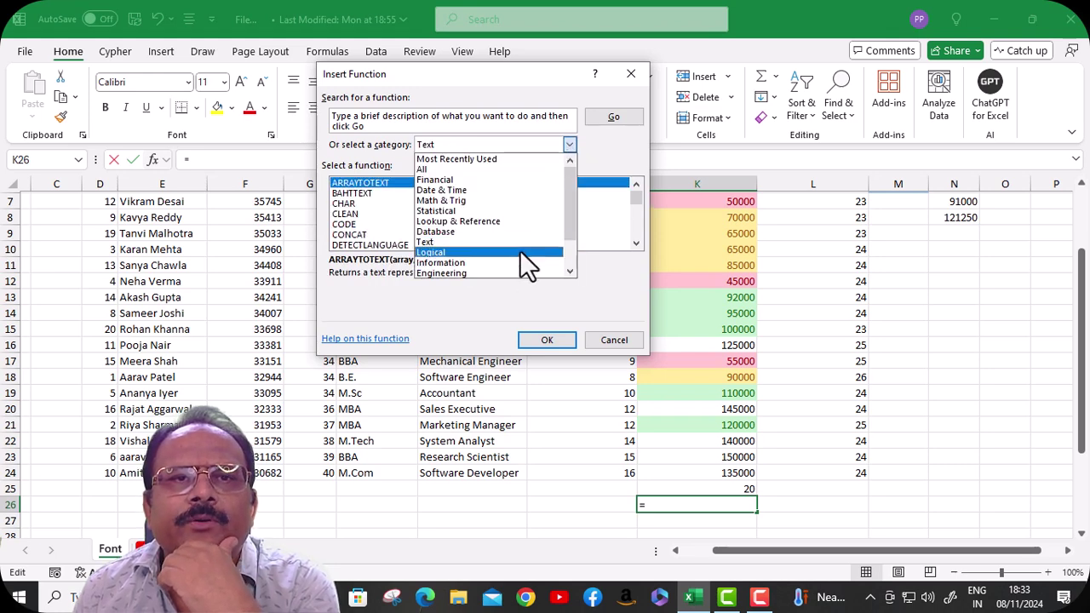
pyautogui.click(518, 257)
pyautogui.click(568, 145)
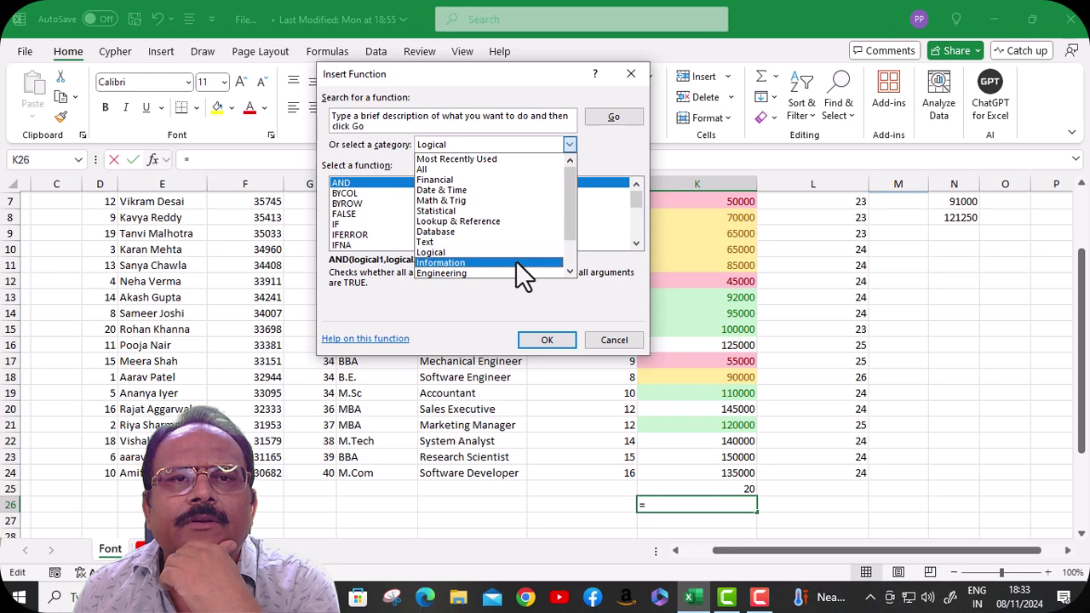
pyautogui.click(516, 260)
pyautogui.click(569, 145)
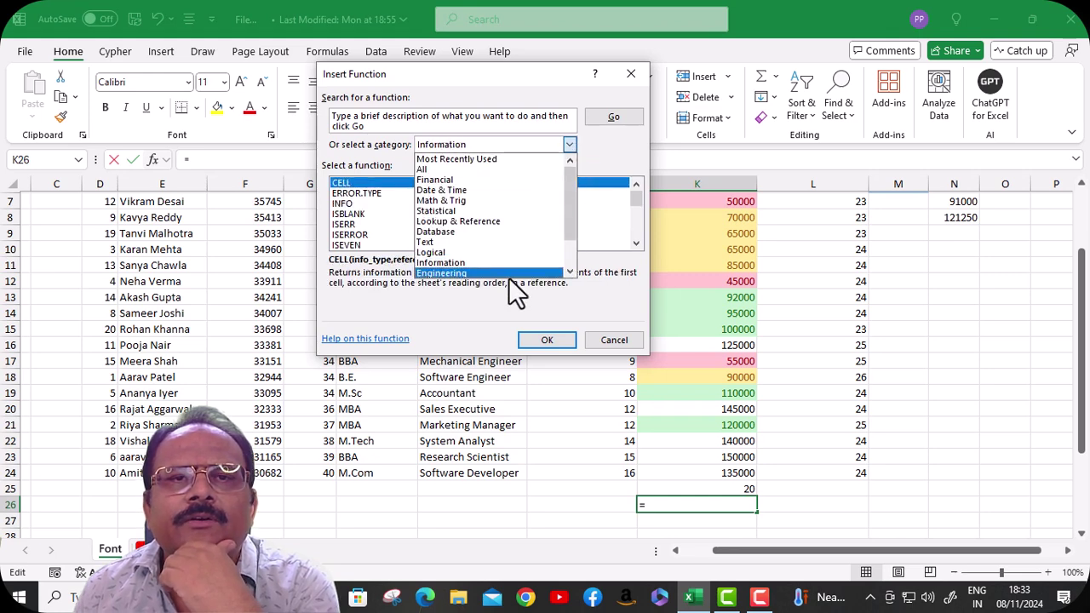
pyautogui.click(515, 272)
# Step: Examine the ChatGPT for Excel function category, view the arguments of AI.ASK and cancel without inserting the function
pyautogui.click(569, 145)
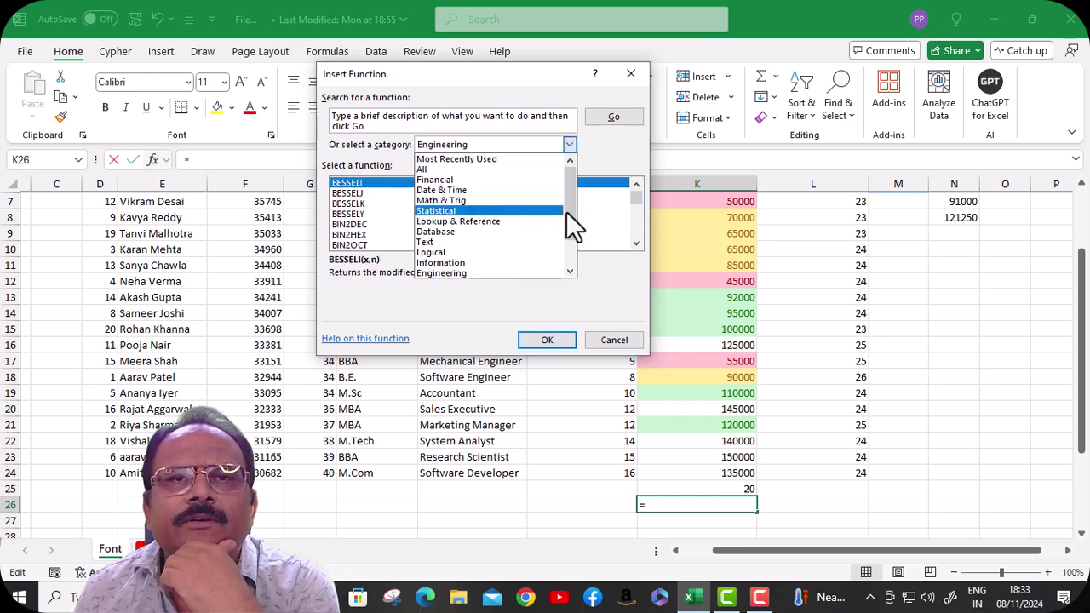
pyautogui.moveTo(568, 213); pyautogui.dragTo(575, 256)
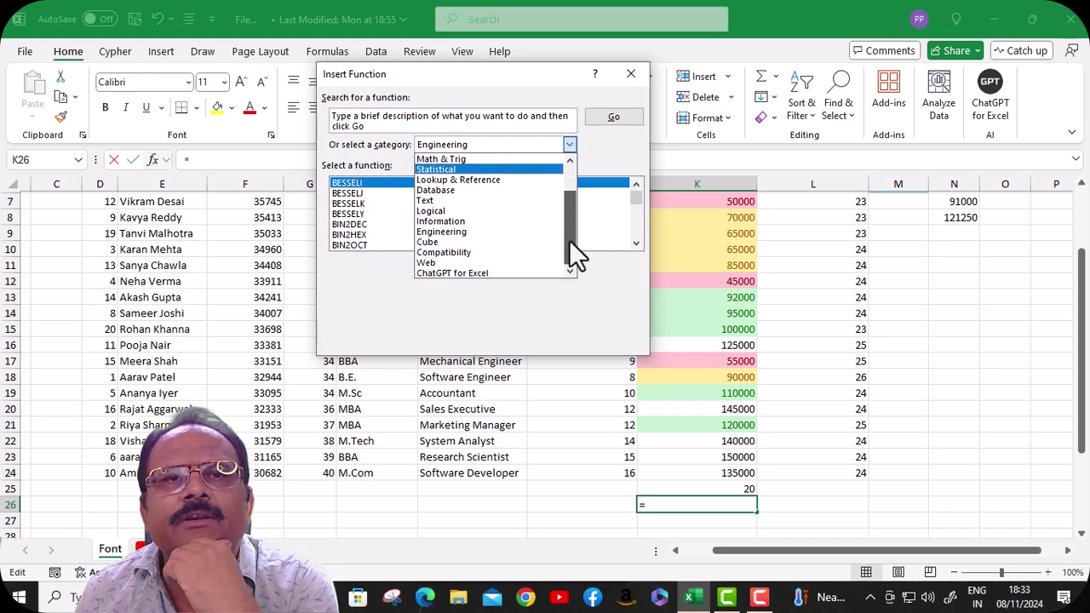
pyautogui.click(495, 273)
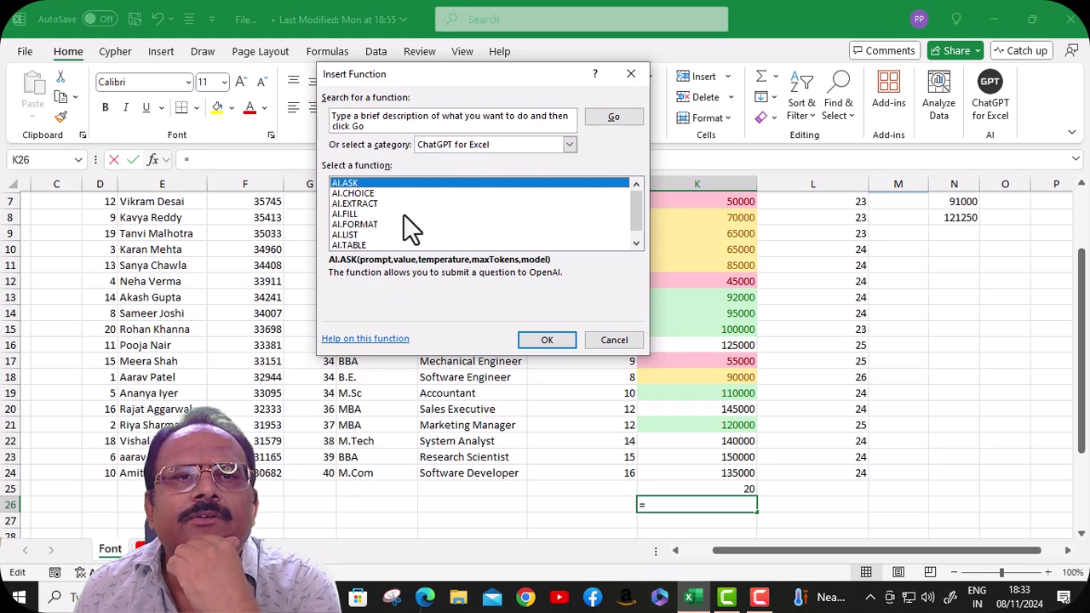
pyautogui.scroll(-1, 403, 213)
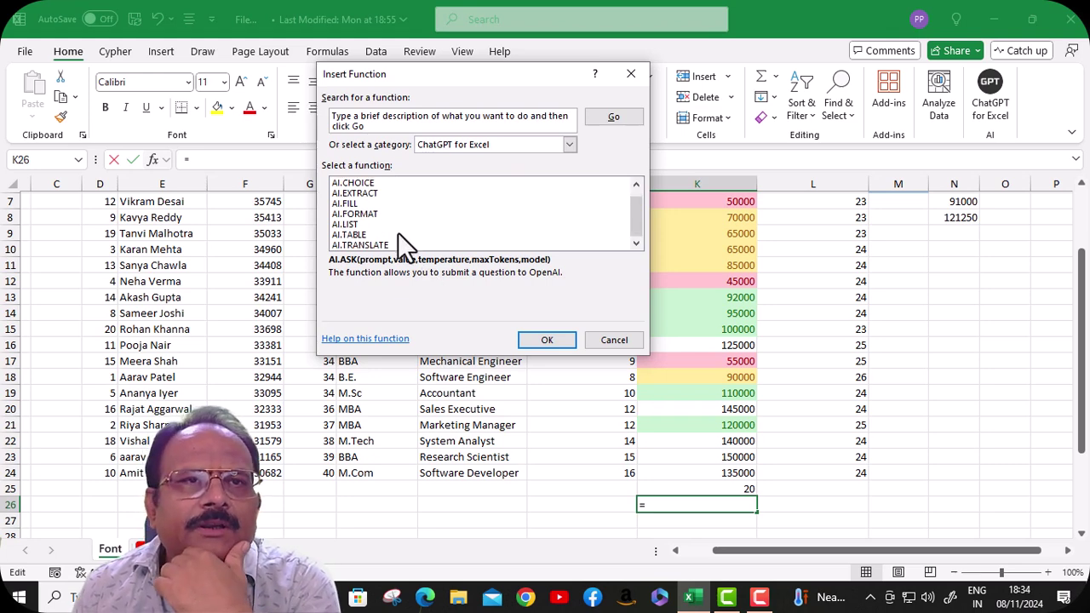
pyautogui.click(546, 341)
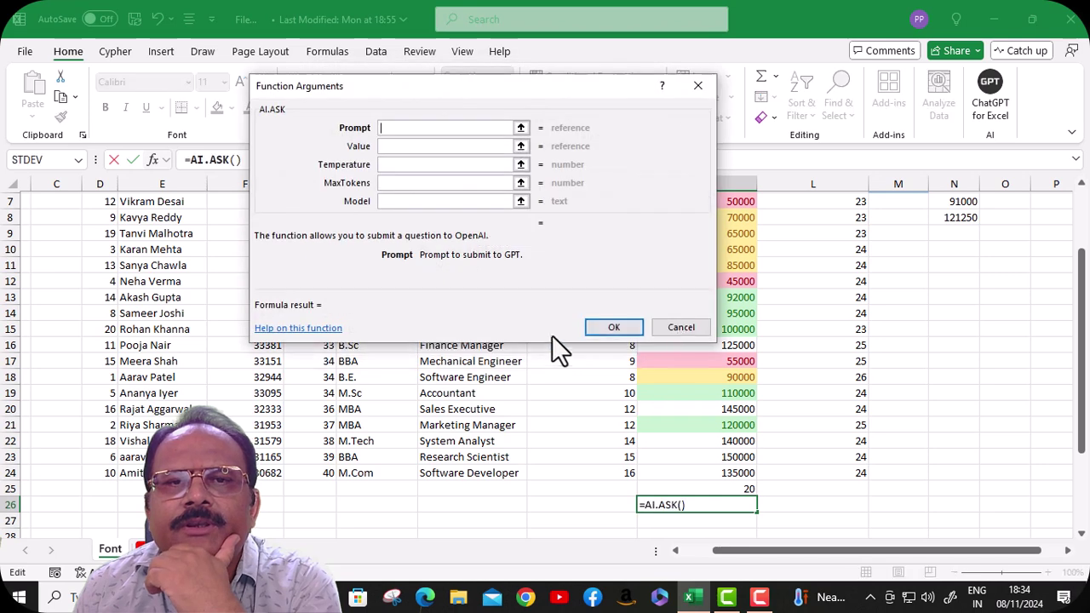
pyautogui.click(669, 331)
# Step: Clear the count formula from cell K25, leaving the Fill options unused
pyautogui.click(732, 488)
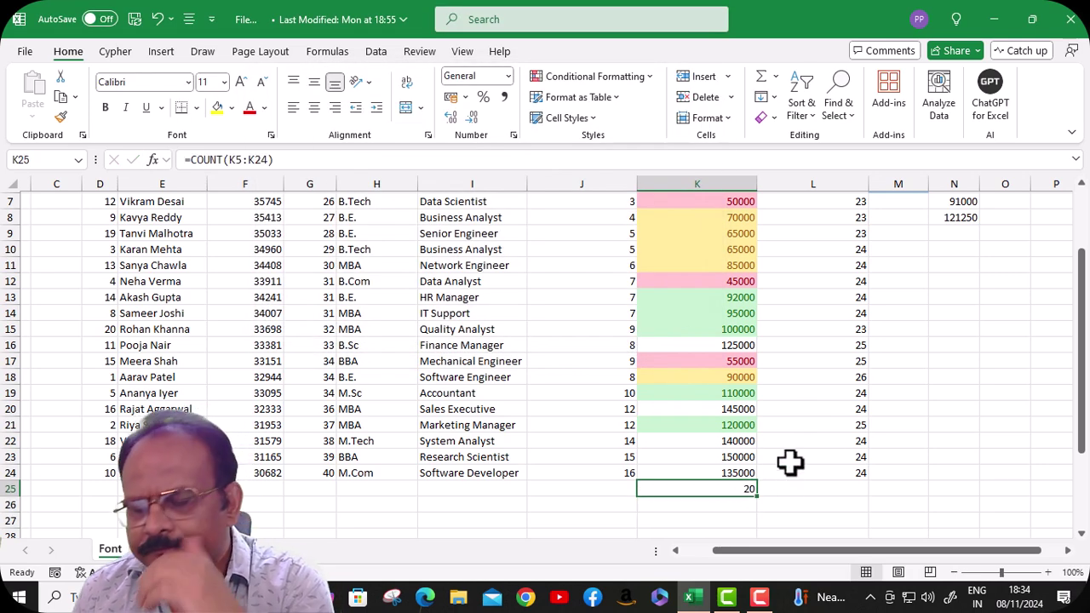
pyautogui.press('Delete')
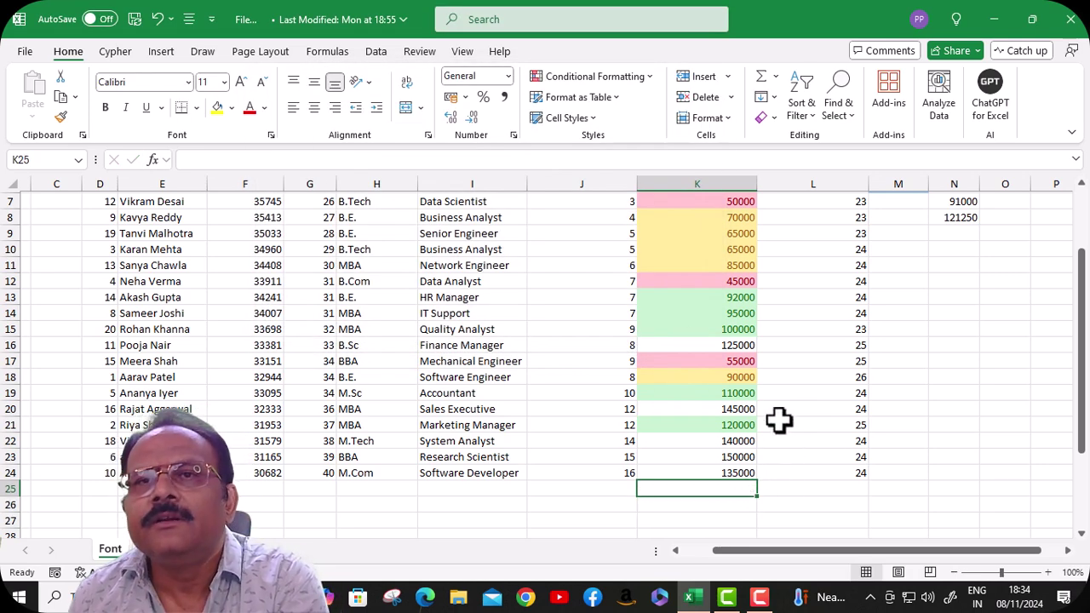
pyautogui.click(773, 98)
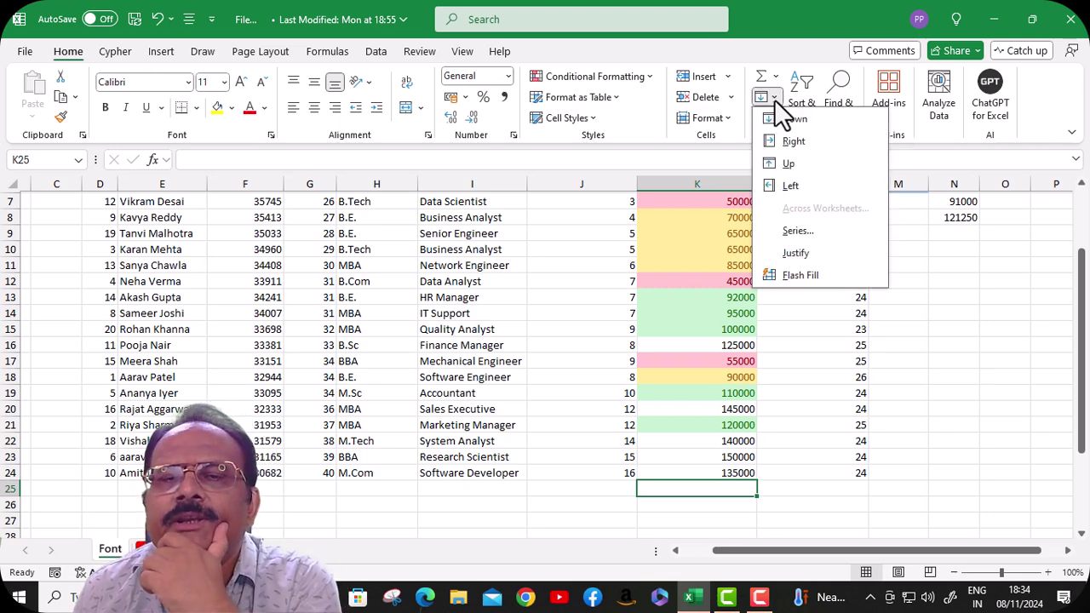
pyautogui.click(634, 426)
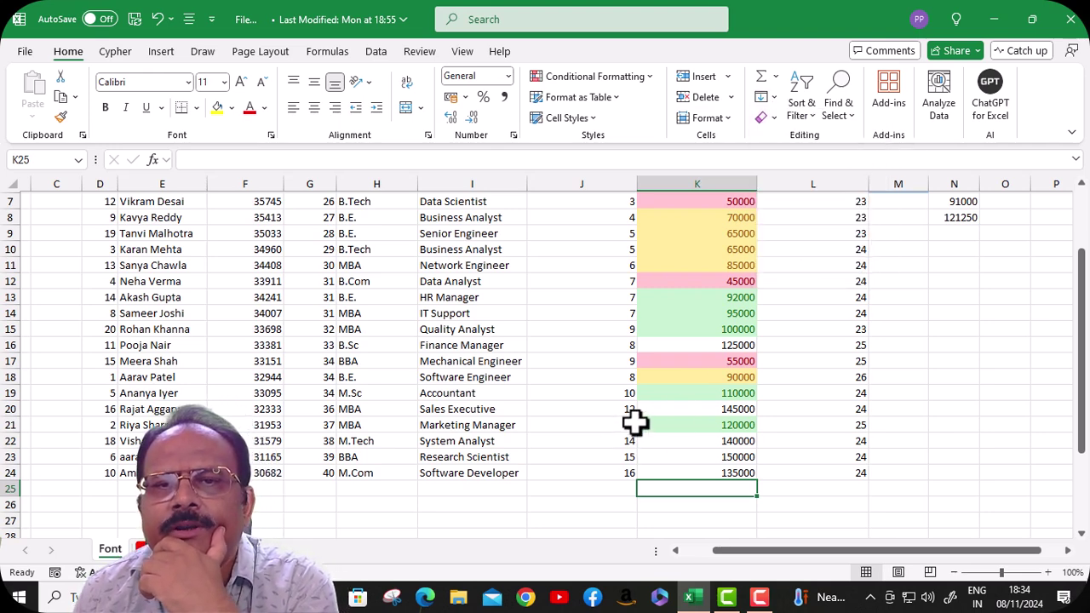
# Step: Fill cell J21 down from the cell directly above it
pyautogui.click(633, 423)
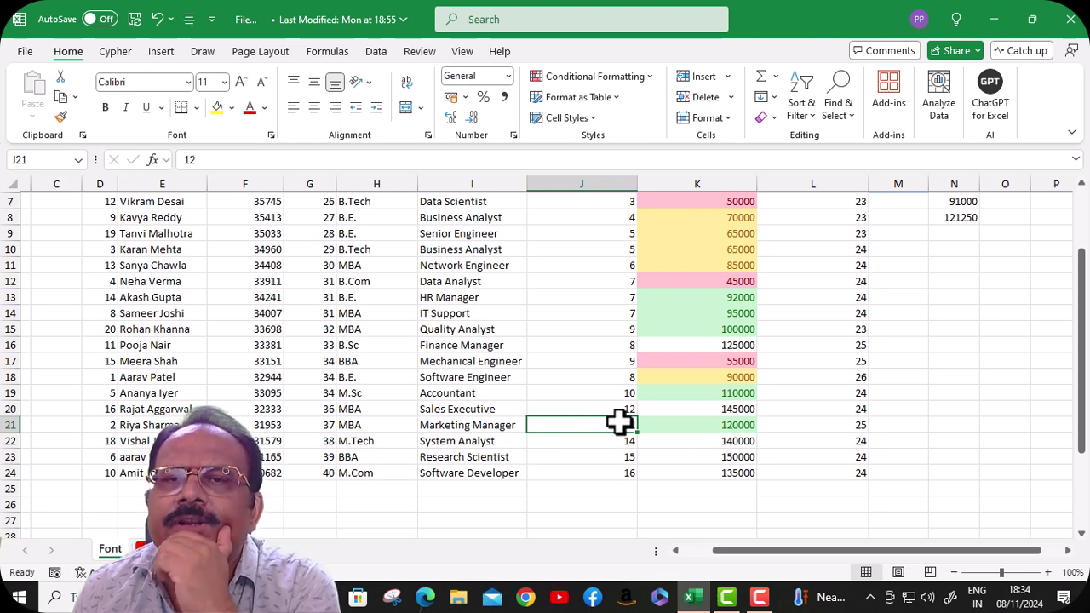
pyautogui.click(774, 98)
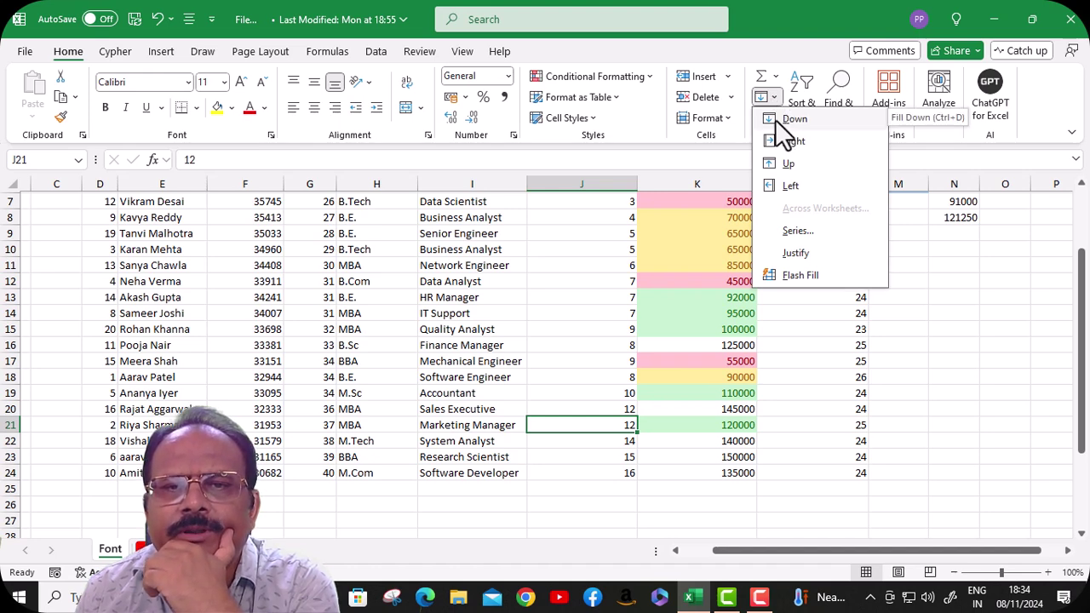
pyautogui.click(775, 119)
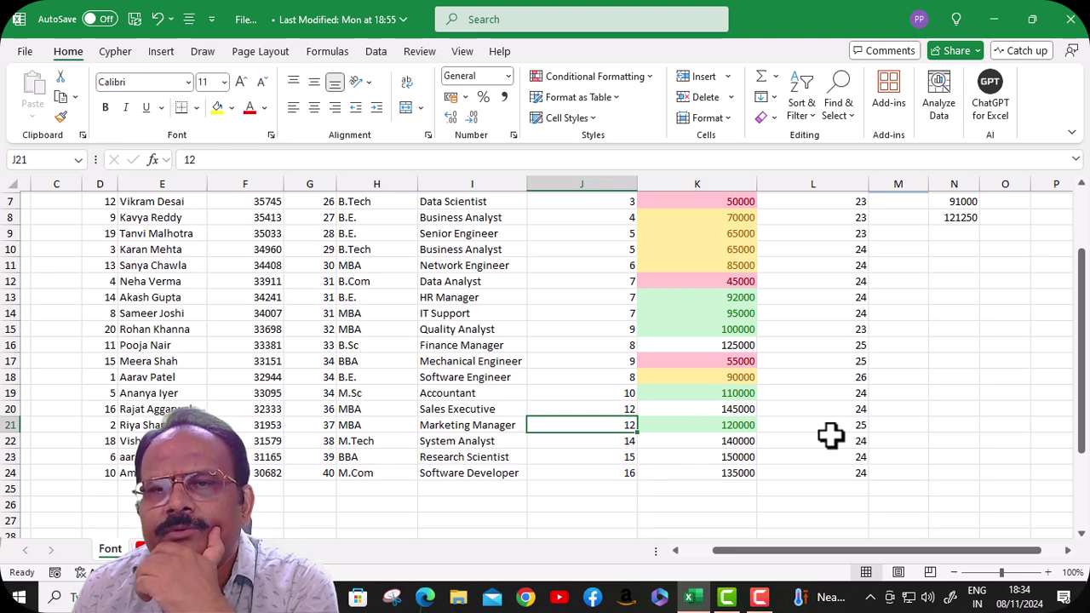
# Step: Fill cell I20 down with the job title from I19 and save the workbook
pyautogui.click(451, 410)
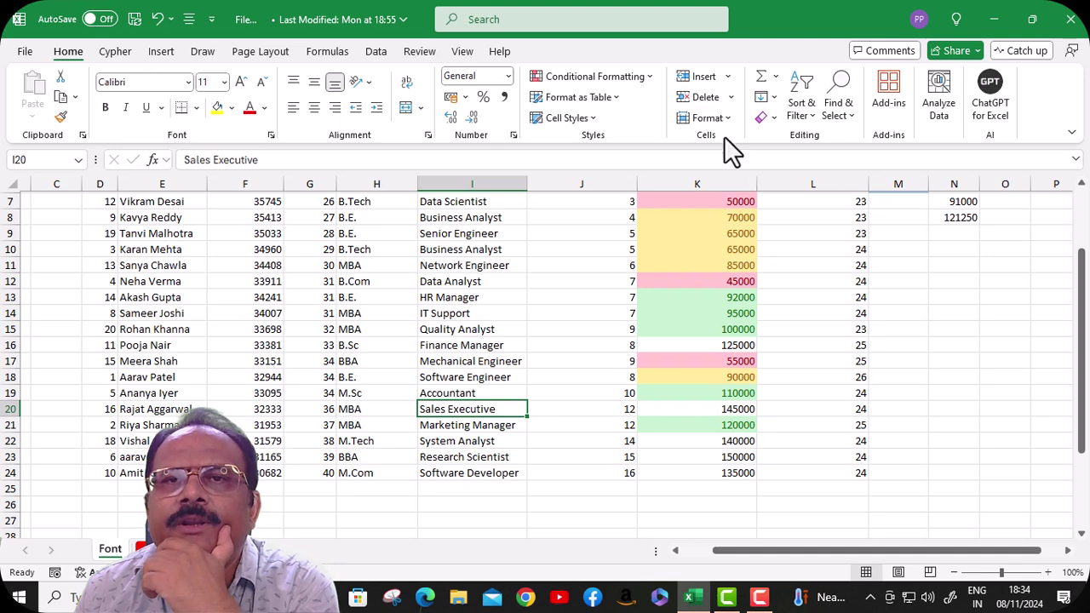
pyautogui.click(773, 98)
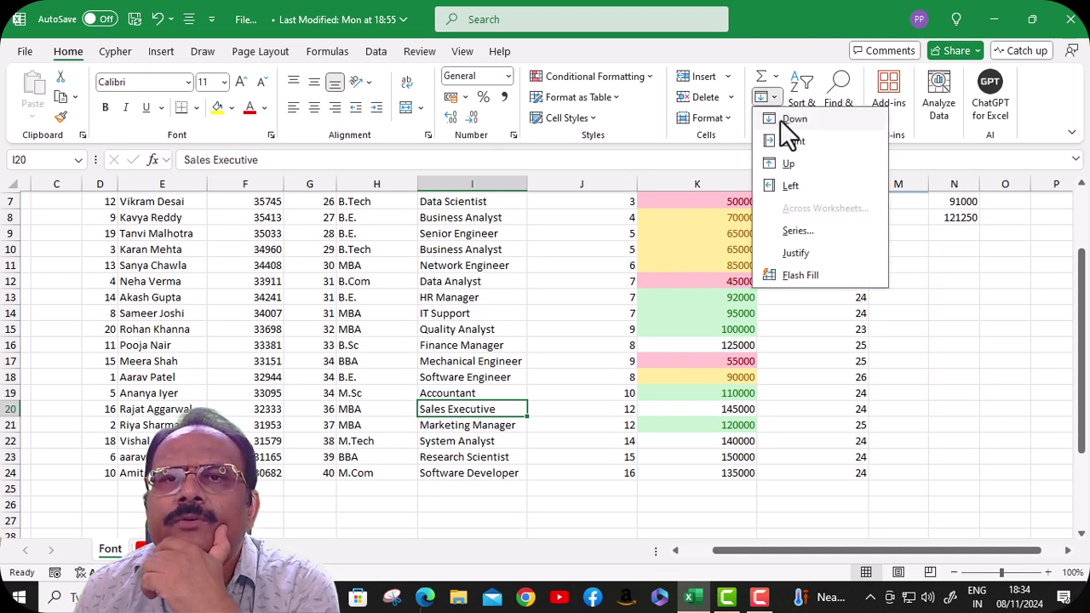
pyautogui.click(781, 124)
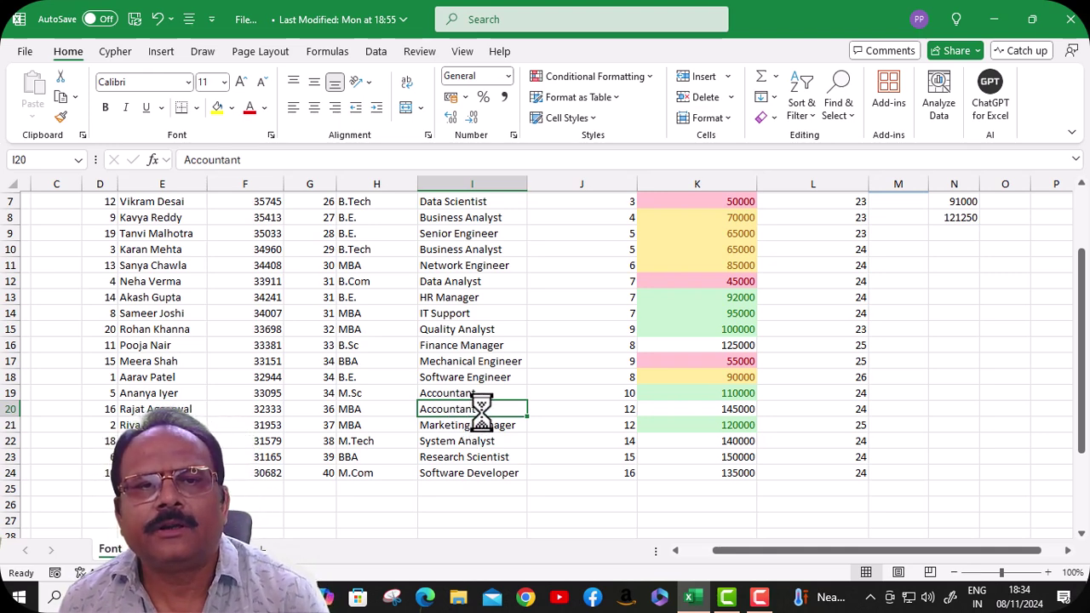
pyautogui.hotkey('ctrl', 's')
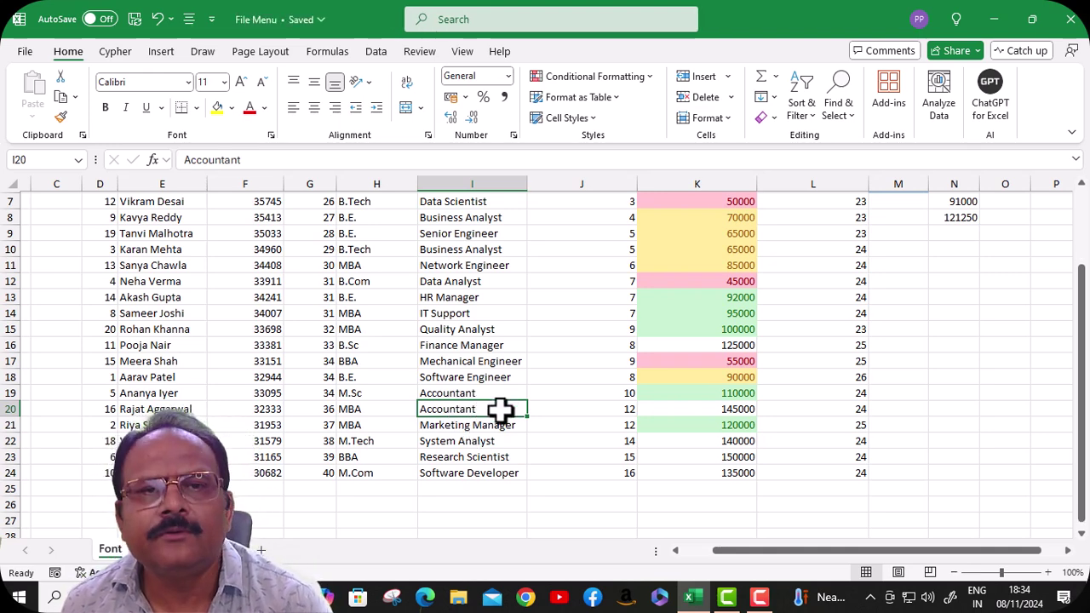
# Step: Reselect cell I20 and undo the downward fill
pyautogui.click(545, 470)
pyautogui.click(497, 408)
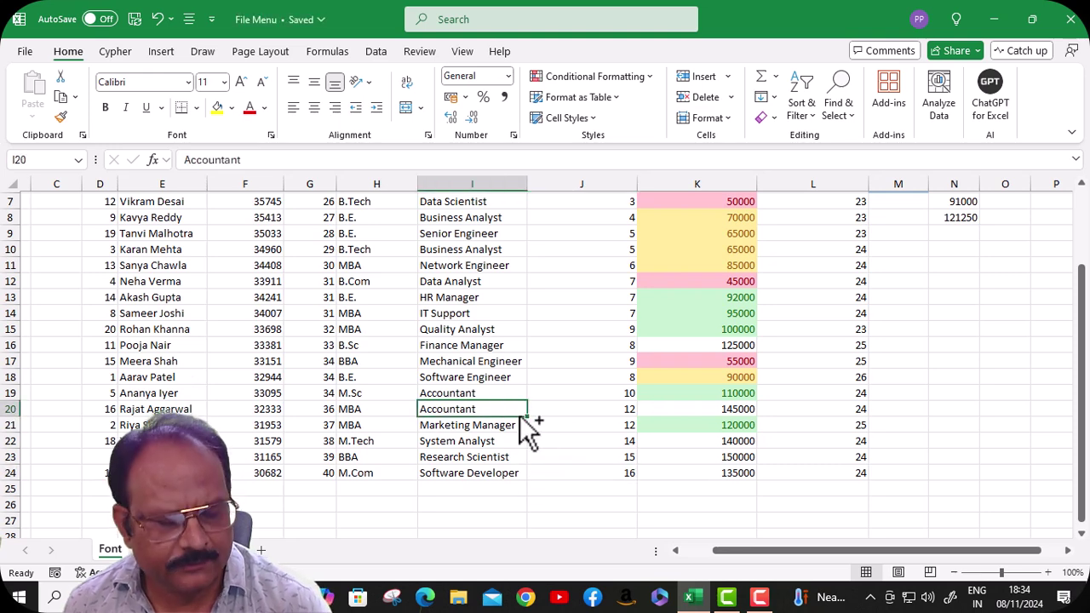
pyautogui.hotkey('ctrl', 'z')
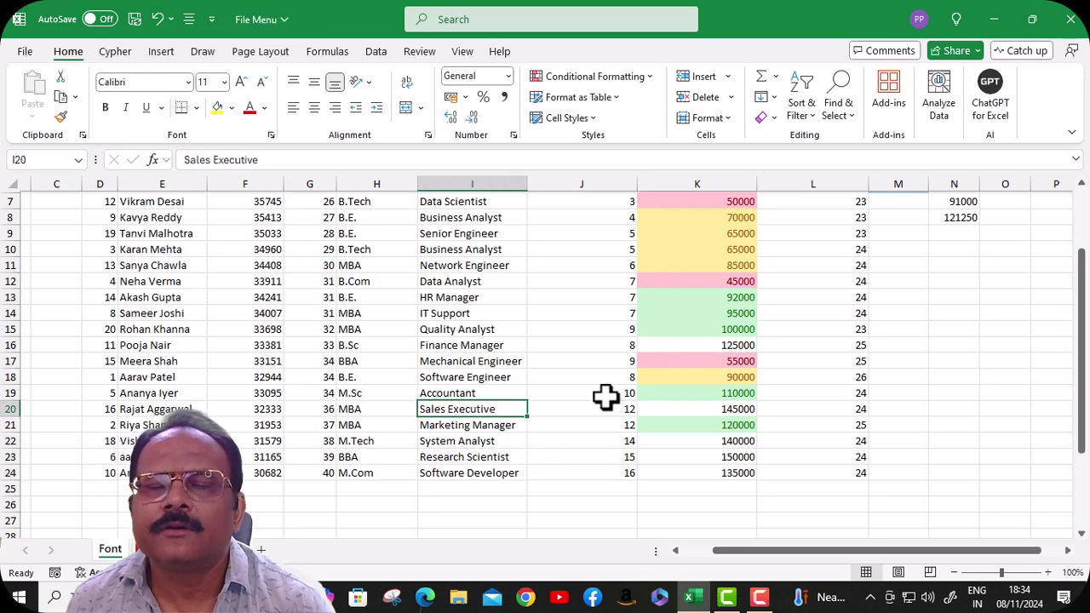
# Step: Fill cell I20 rightward with the qualification from H20, and undo the fill
pyautogui.click(773, 94)
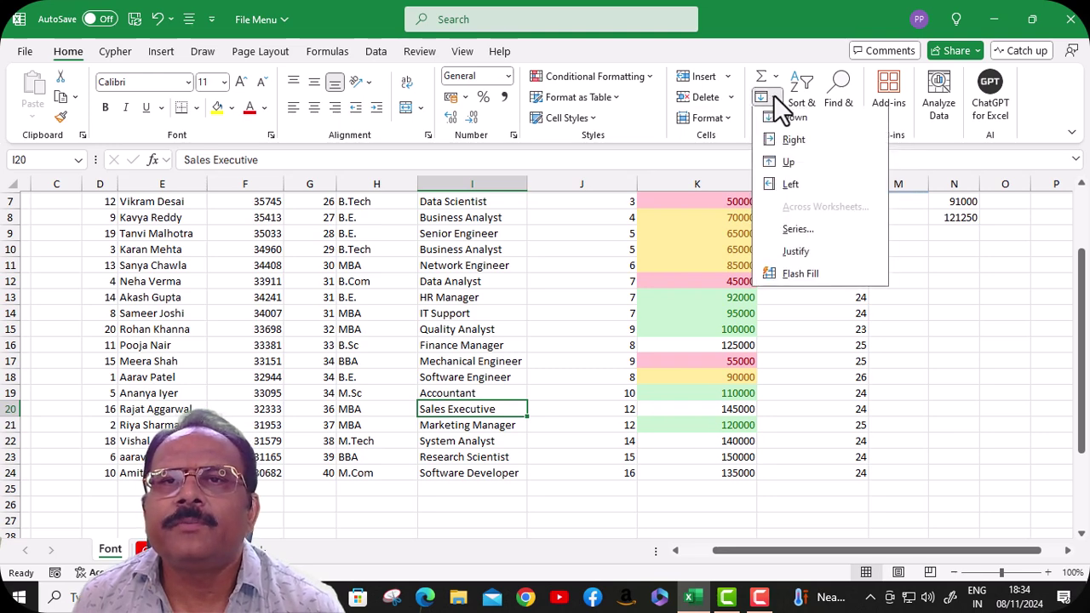
pyautogui.click(786, 143)
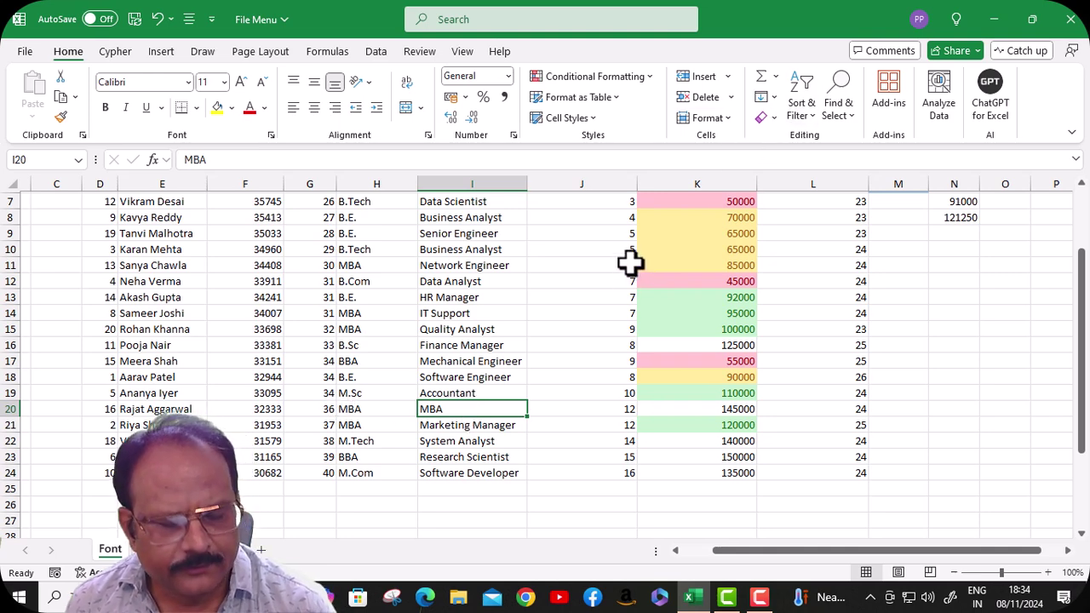
pyautogui.hotkey('ctrl', 'z')
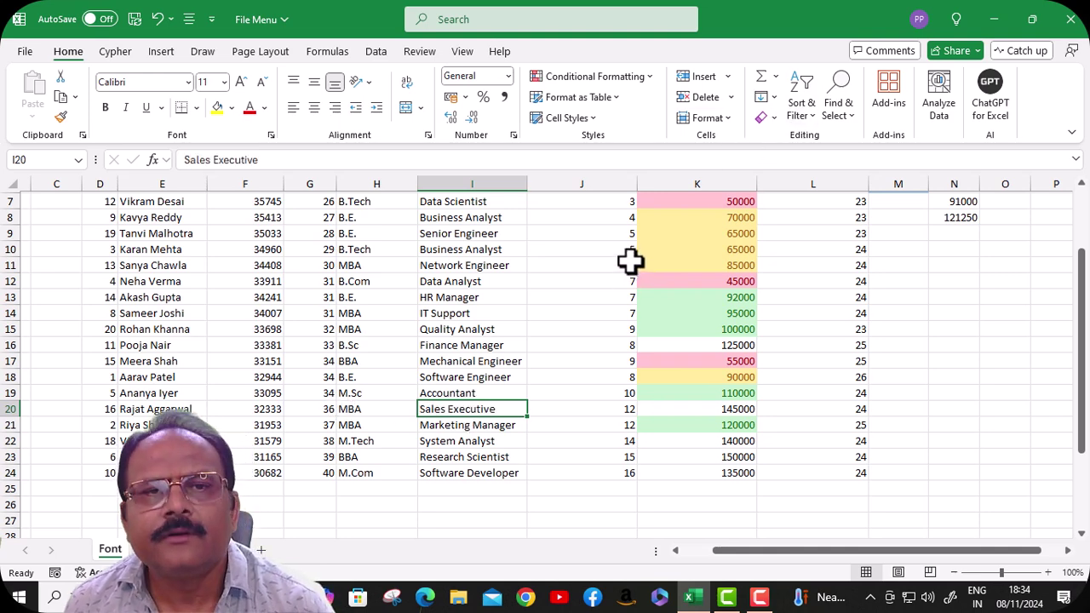
# Step: Fill cell I20 upward with the job title from I21, and undo the fill
pyautogui.click(775, 95)
pyautogui.click(782, 166)
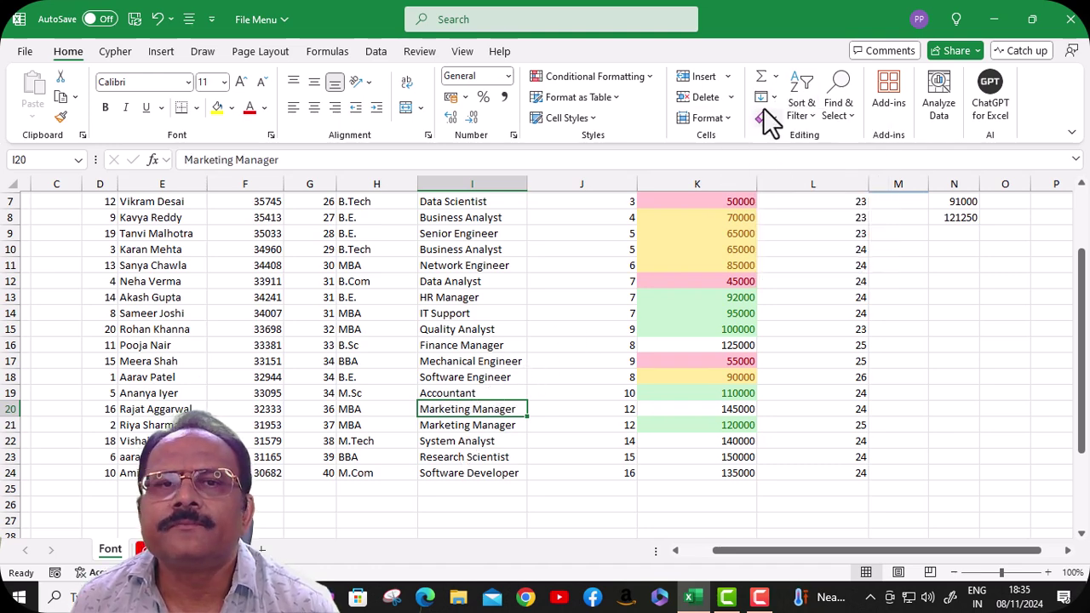
pyautogui.hotkey('ctrl', 'z')
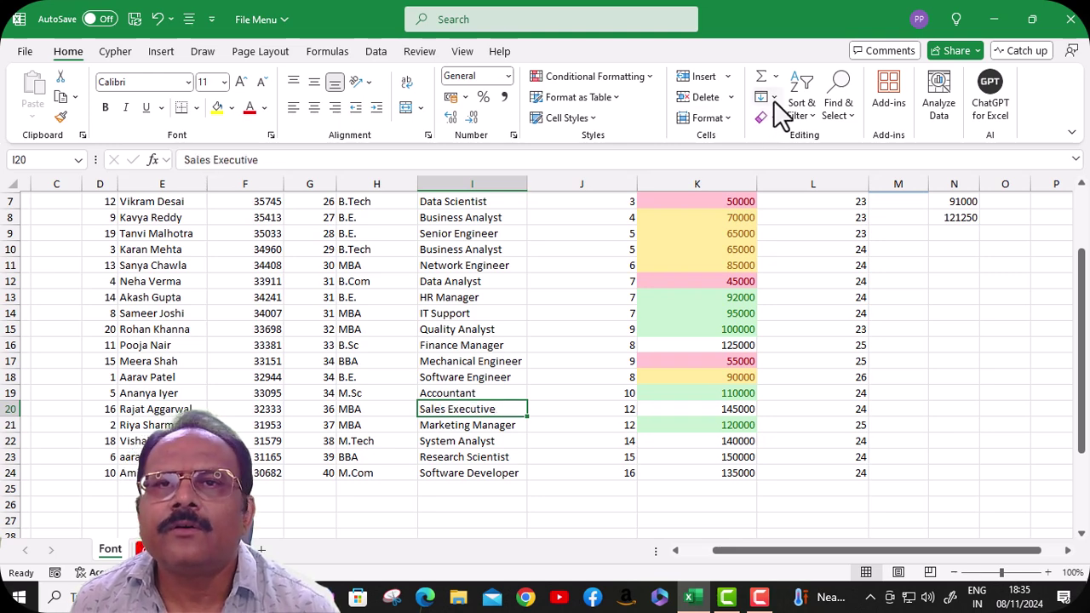
# Step: Fill cell I20 leftward with the value from J20
pyautogui.click(771, 97)
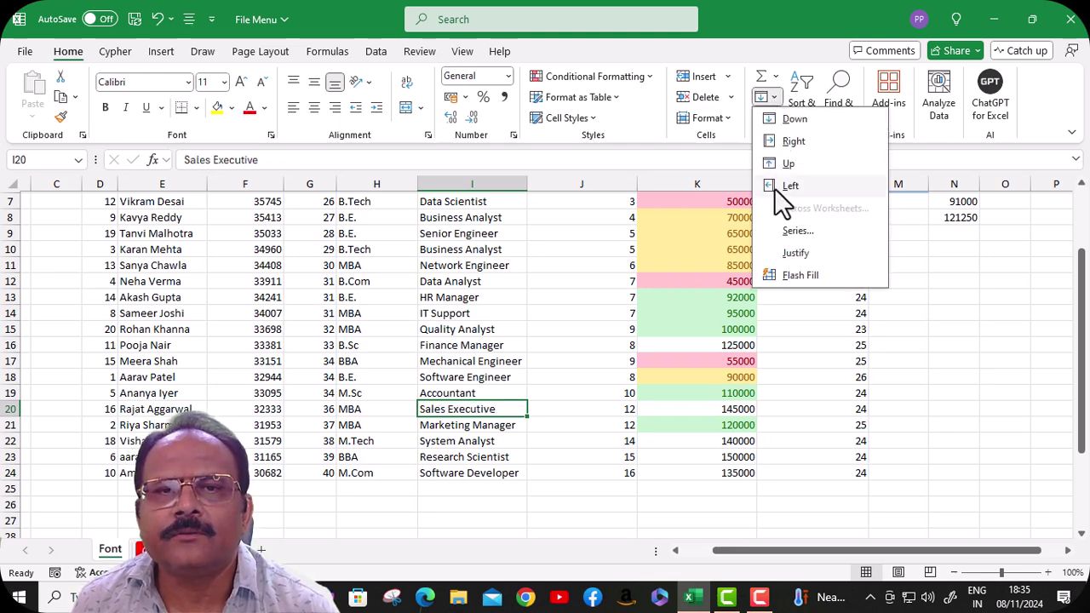
pyautogui.click(775, 187)
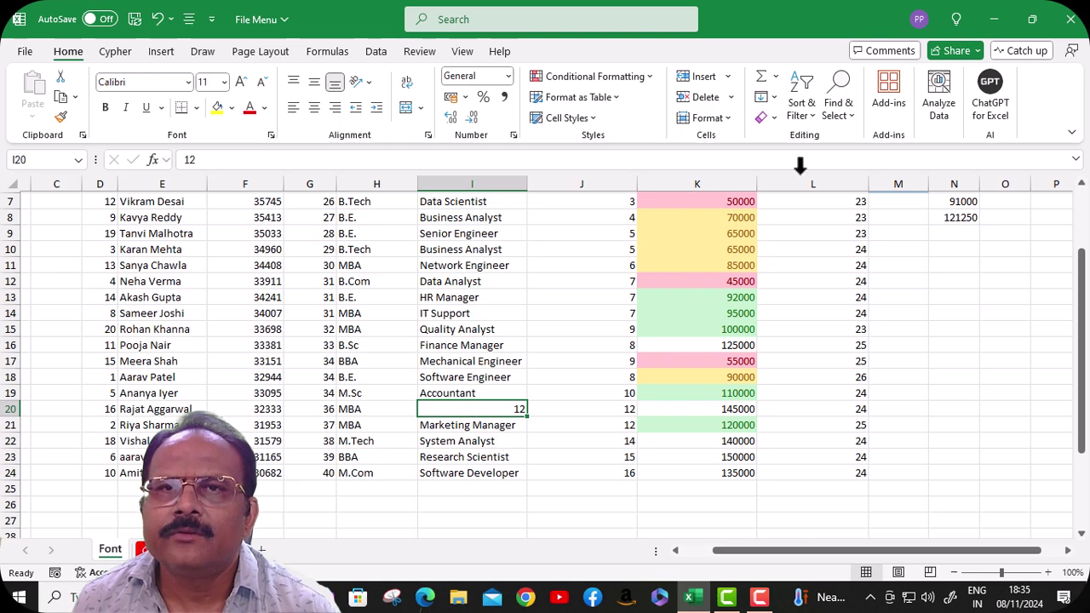
pyautogui.click(770, 96)
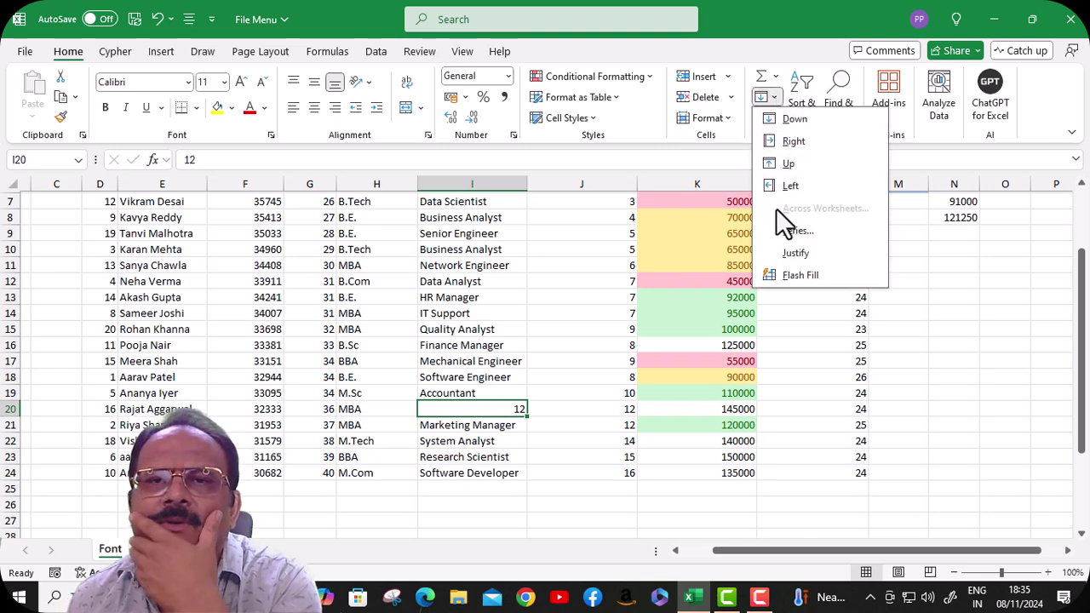
pyautogui.click(470, 517)
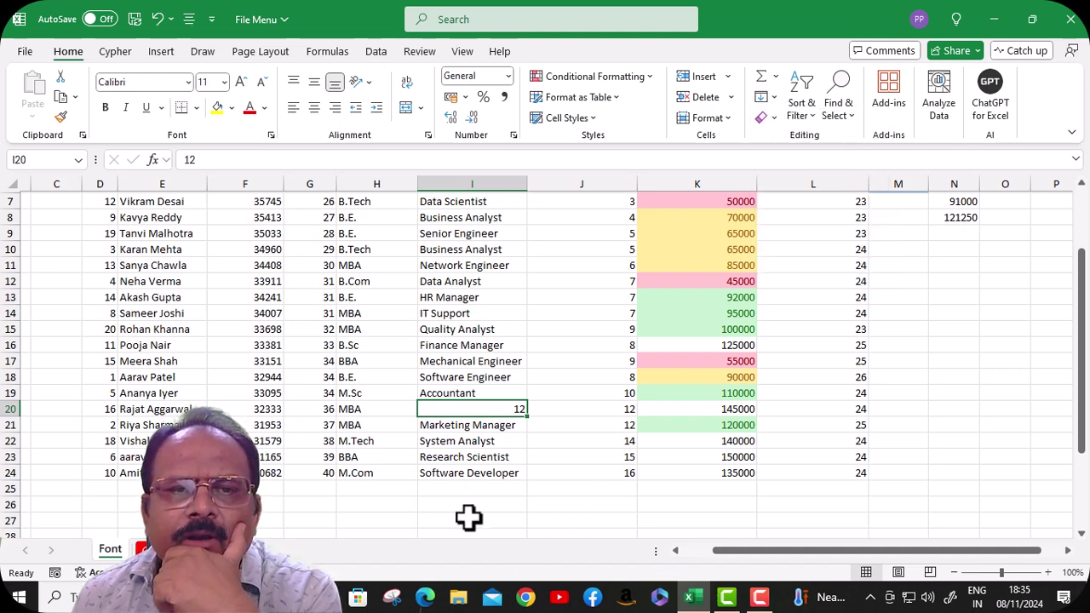
# Step: Enter 3 in cell H27 below the employee table and reselect that cell
pyautogui.click(369, 517)
pyautogui.scroll(-2, 519, 473)
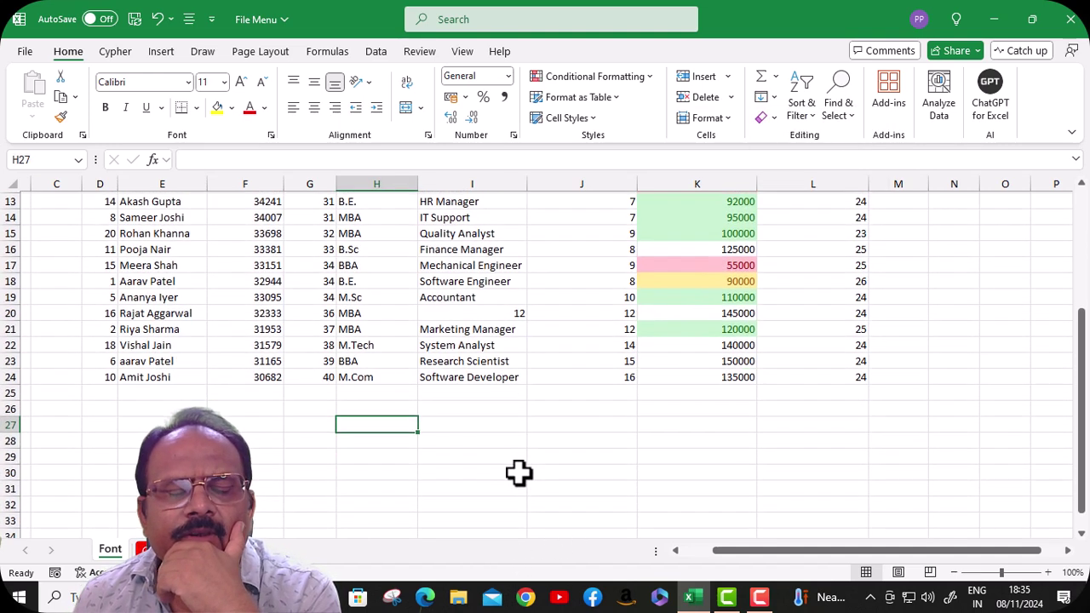
pyautogui.write('3')
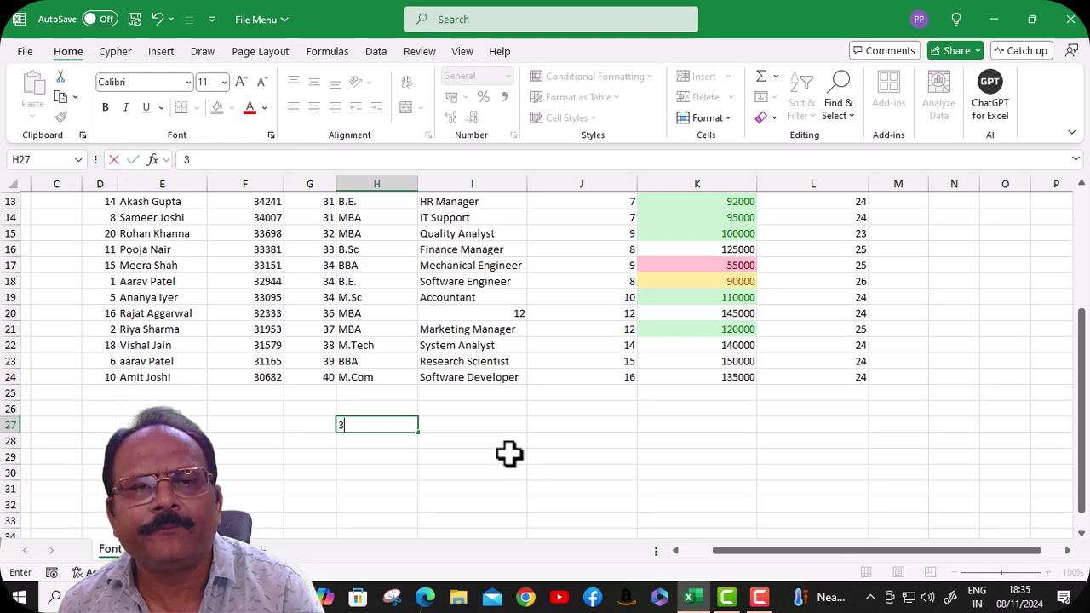
pyautogui.click(397, 465)
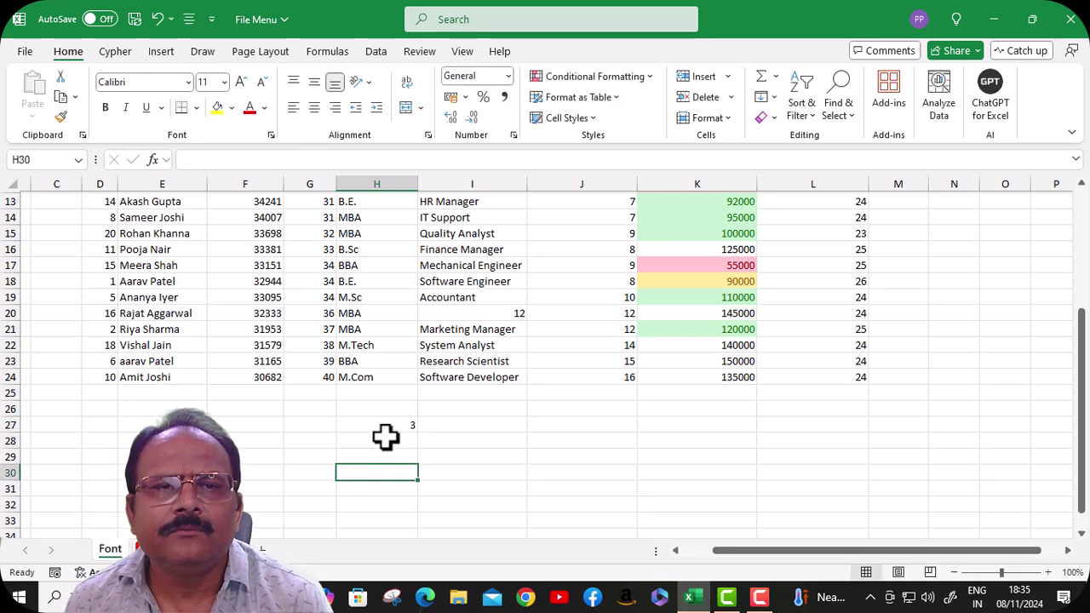
pyautogui.click(393, 426)
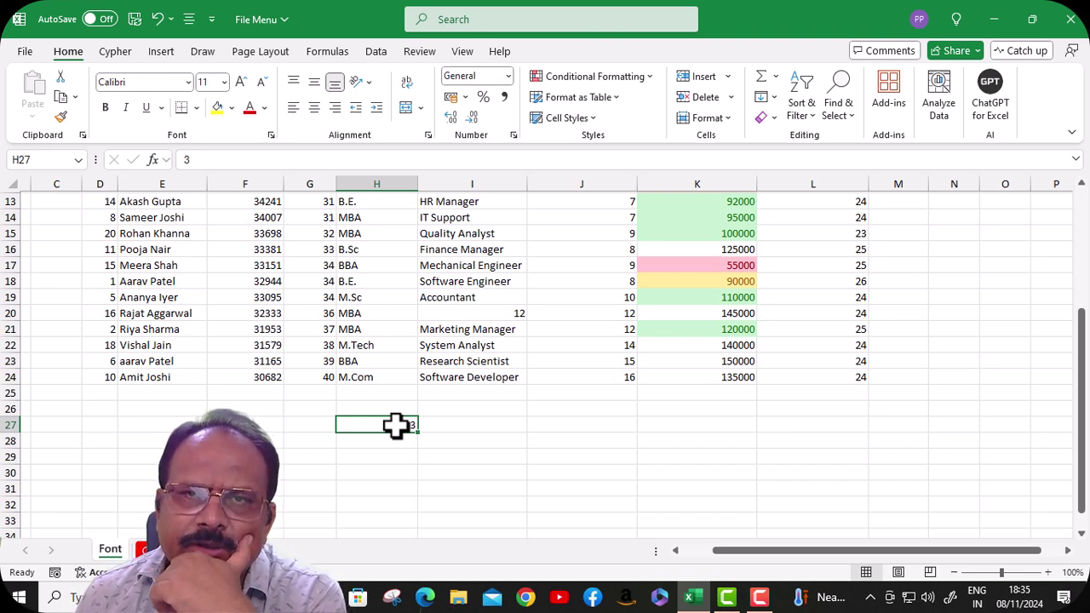
# Step: Fill a linear series along the row from H27 with a step value of 5 and a stop value of 50
pyautogui.click(771, 116)
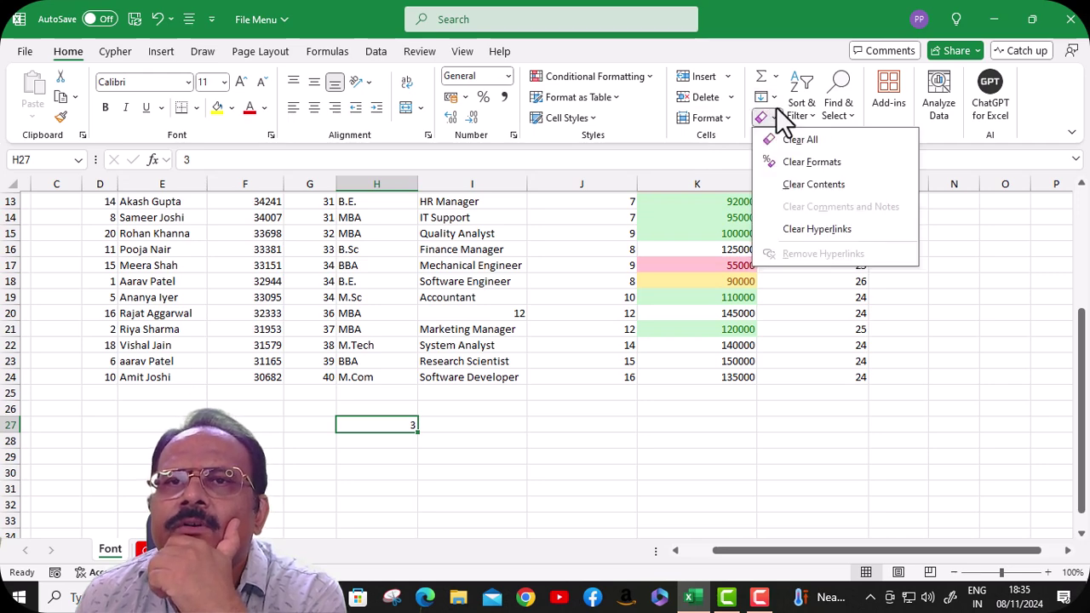
pyautogui.click(772, 97)
pyautogui.click(794, 232)
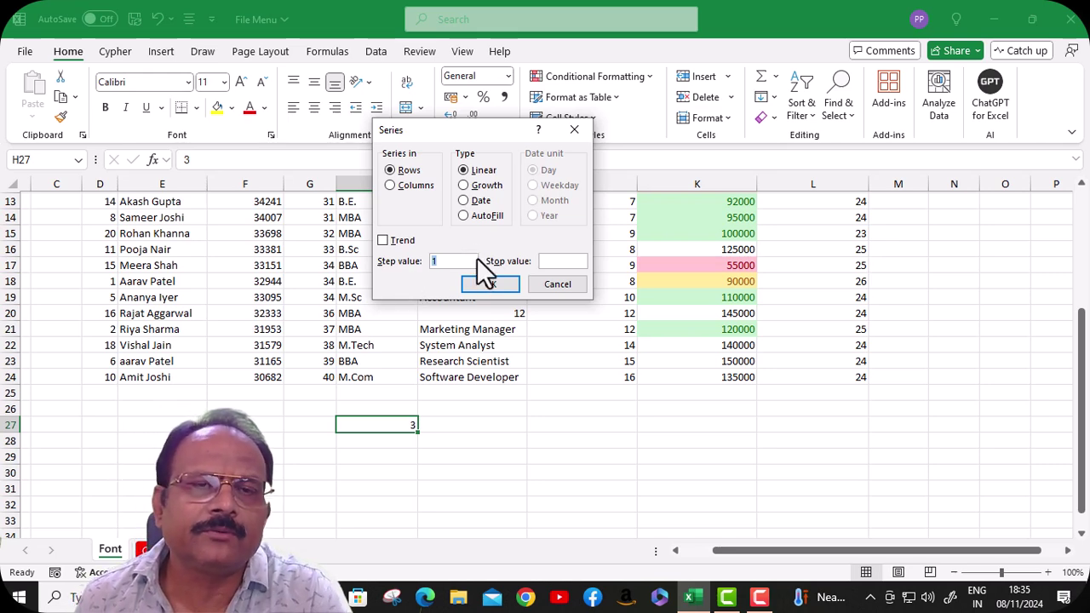
pyautogui.write('5')
pyautogui.click(570, 260)
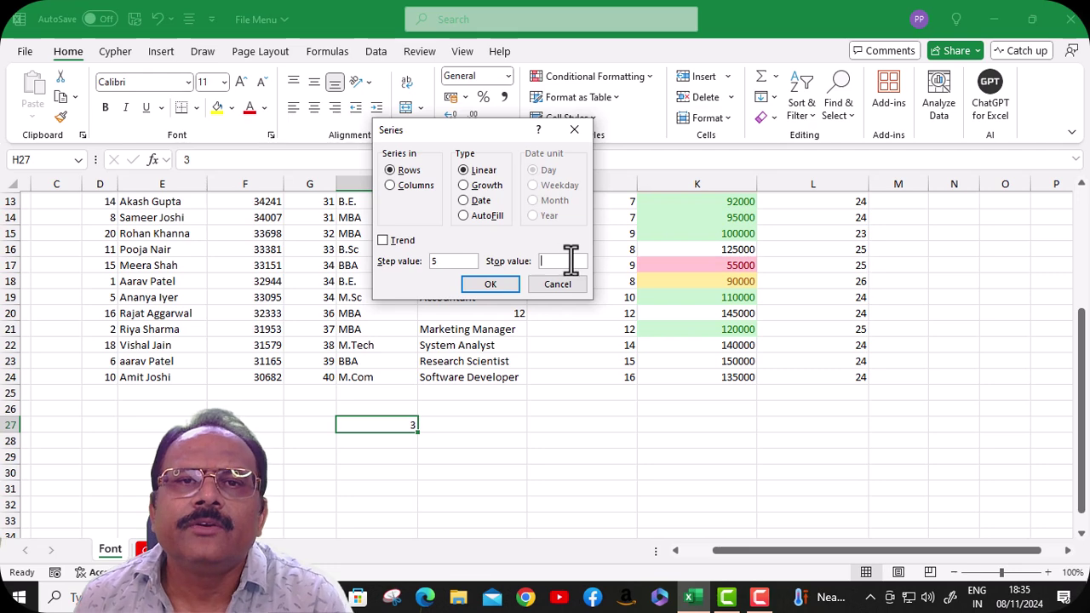
pyautogui.write('5')
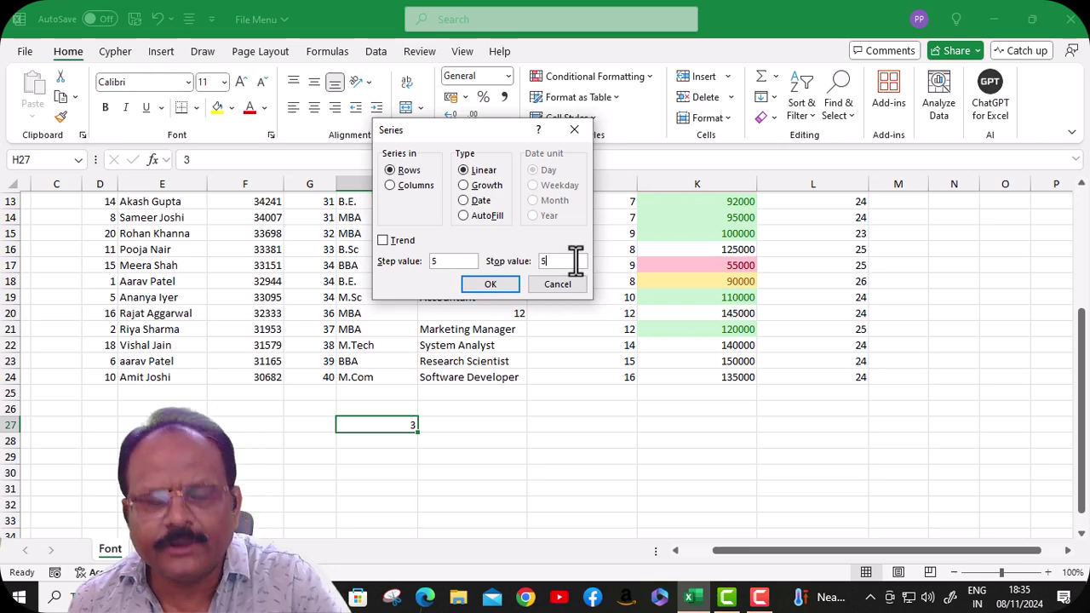
pyautogui.write('0')
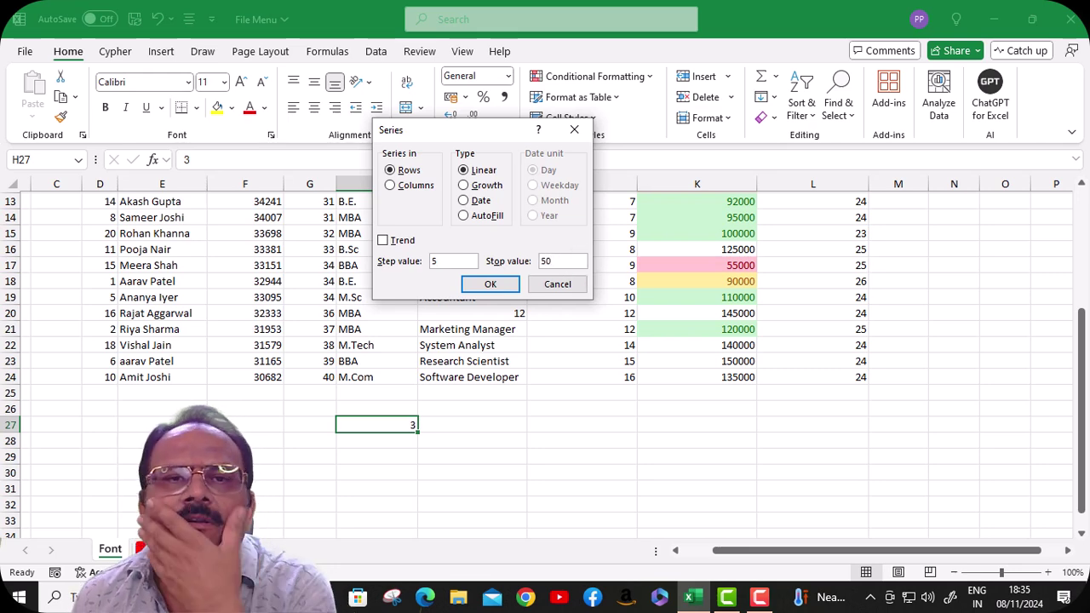
pyautogui.click(500, 288)
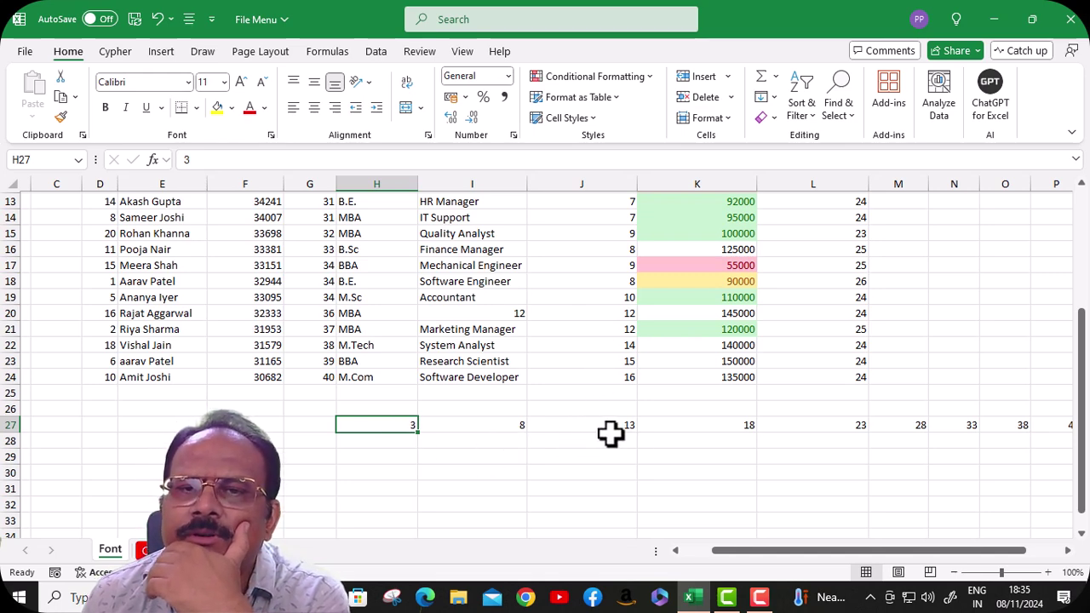
# Step: Check the end of the series in Q27, then delete the contents of H27:Q27
pyautogui.moveTo(791, 552); pyautogui.dragTo(889, 551)
pyautogui.click(1009, 423)
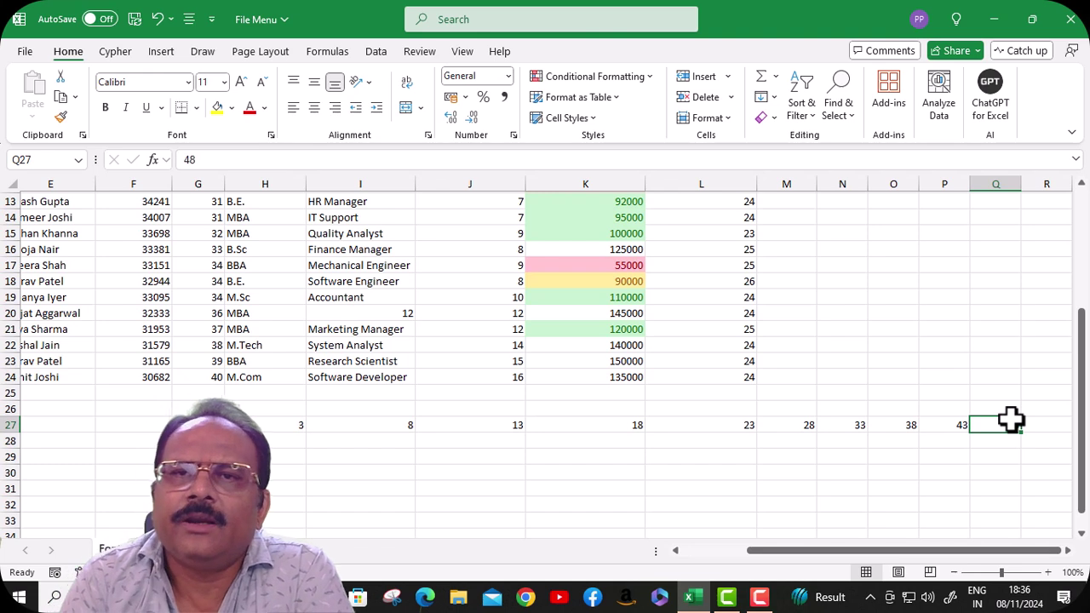
pyautogui.click(273, 424)
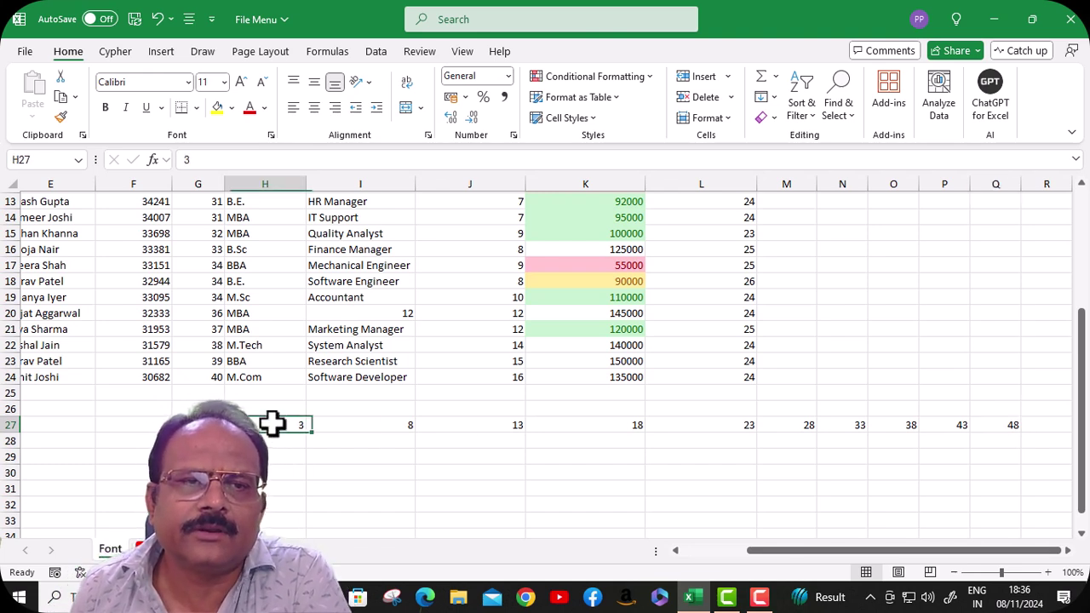
pyautogui.keyDown('shift'); pyautogui.click(1003, 424); pyautogui.keyUp('shift')
pyautogui.press('Delete')
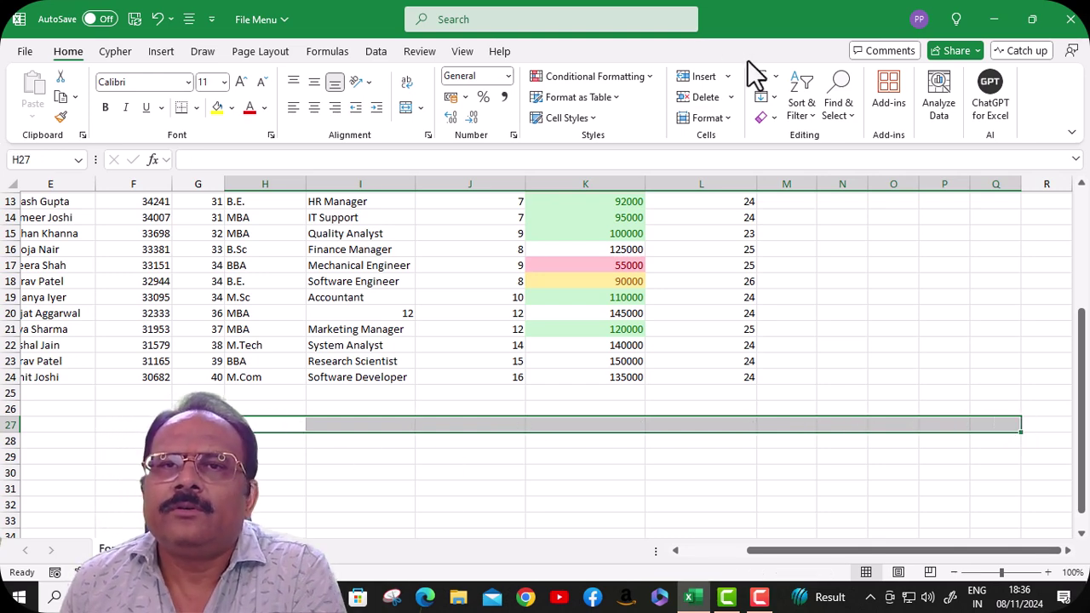
# Step: Enter a self-introduction in cell H29, giving the person's full name followed by "I am data scientist."
pyautogui.click(774, 96)
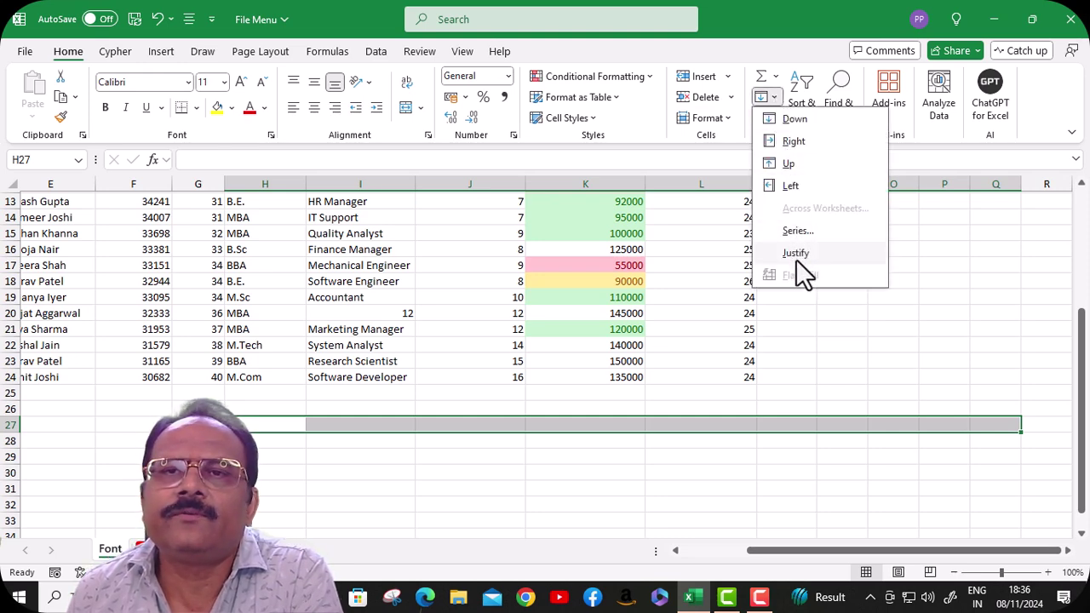
pyautogui.click(330, 479)
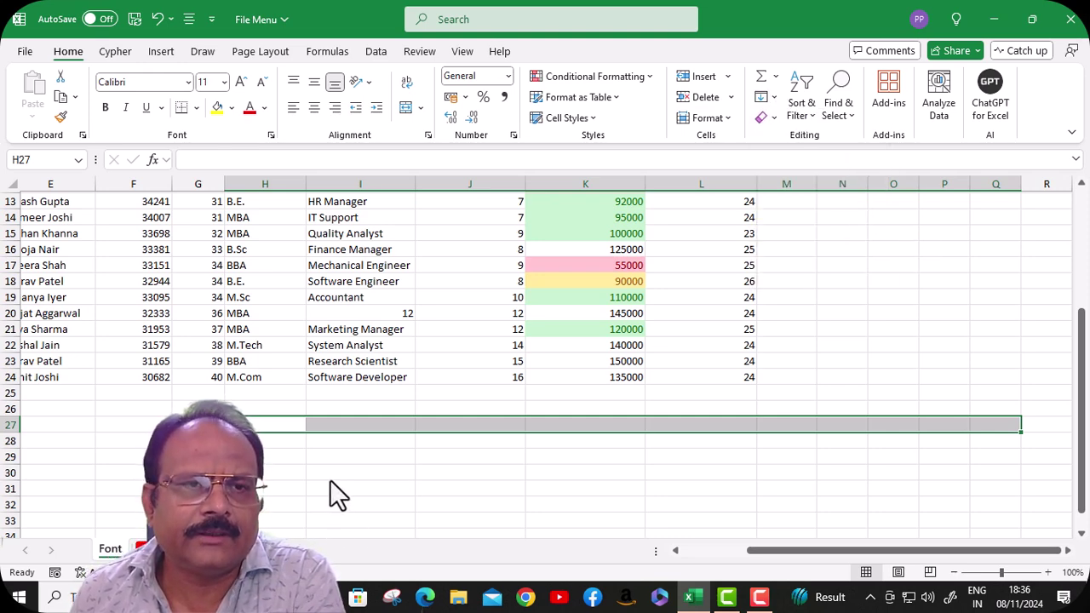
pyautogui.click(275, 455)
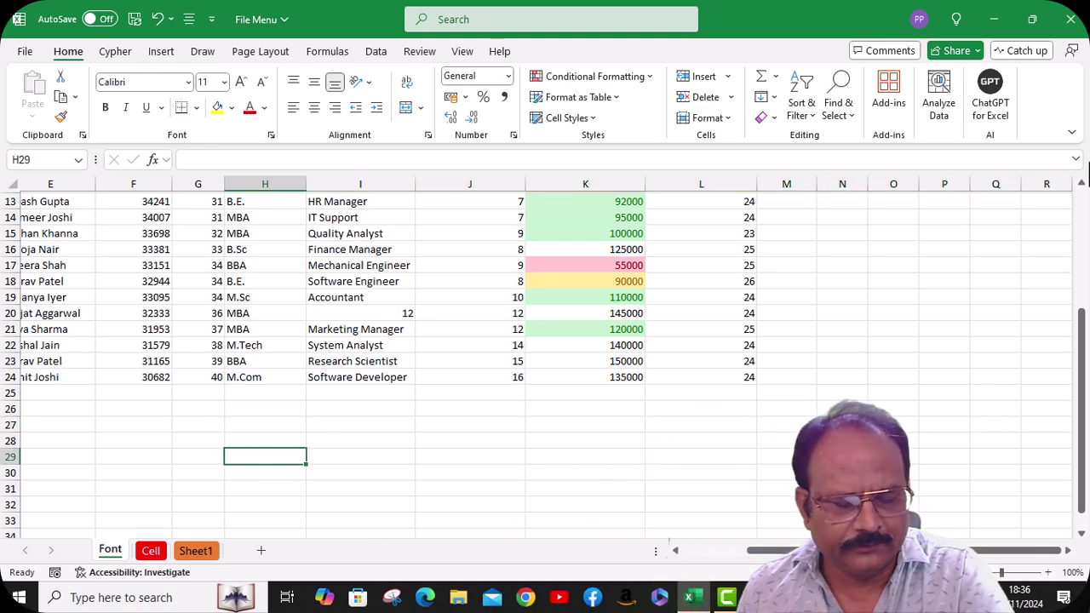
pyautogui.write('My')
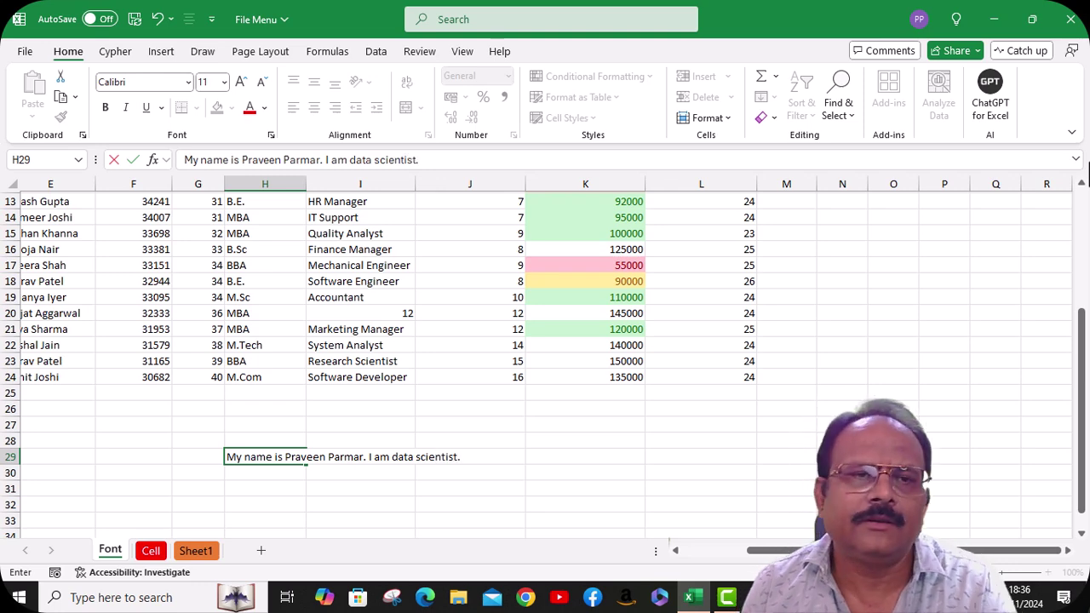
pyautogui.click(253, 483)
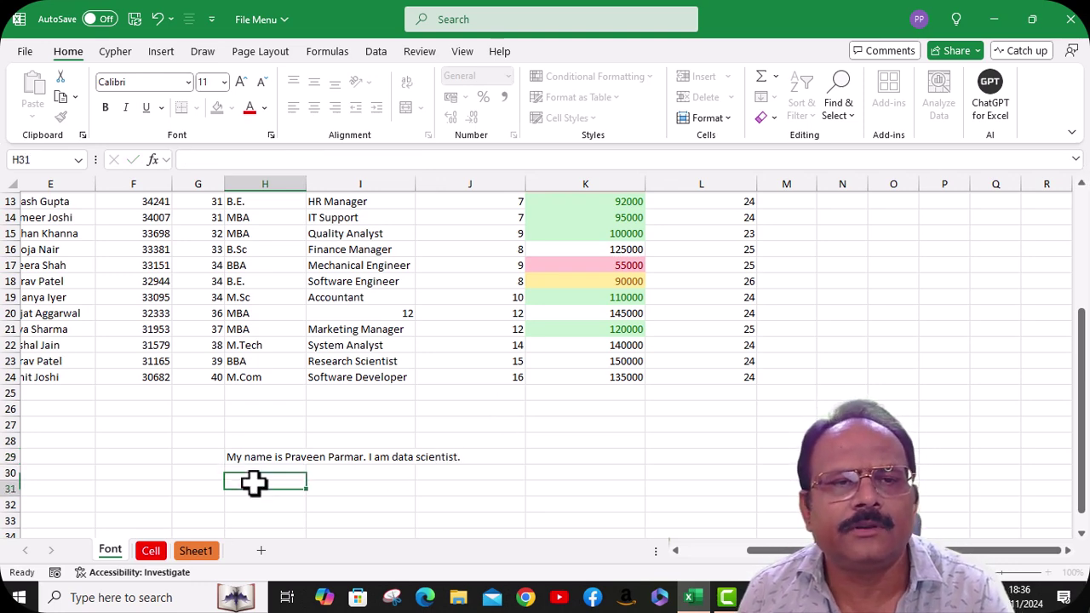
# Step: Copy the introduction text from H29 into cell H36
pyautogui.click(255, 456)
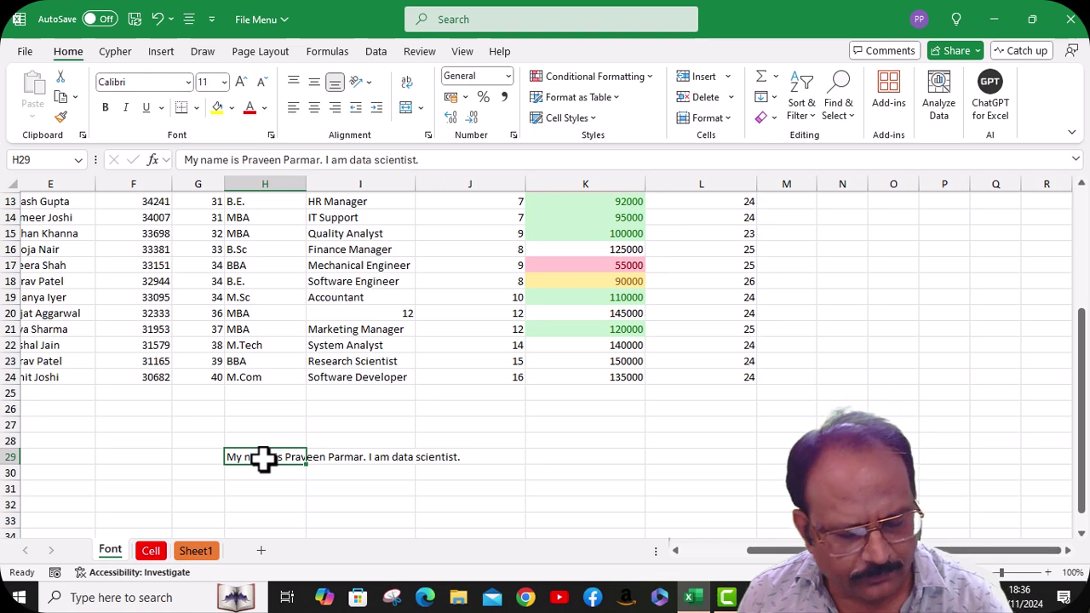
pyautogui.hotkey('ctrl', 'c')
pyautogui.scroll(-3, 273, 464)
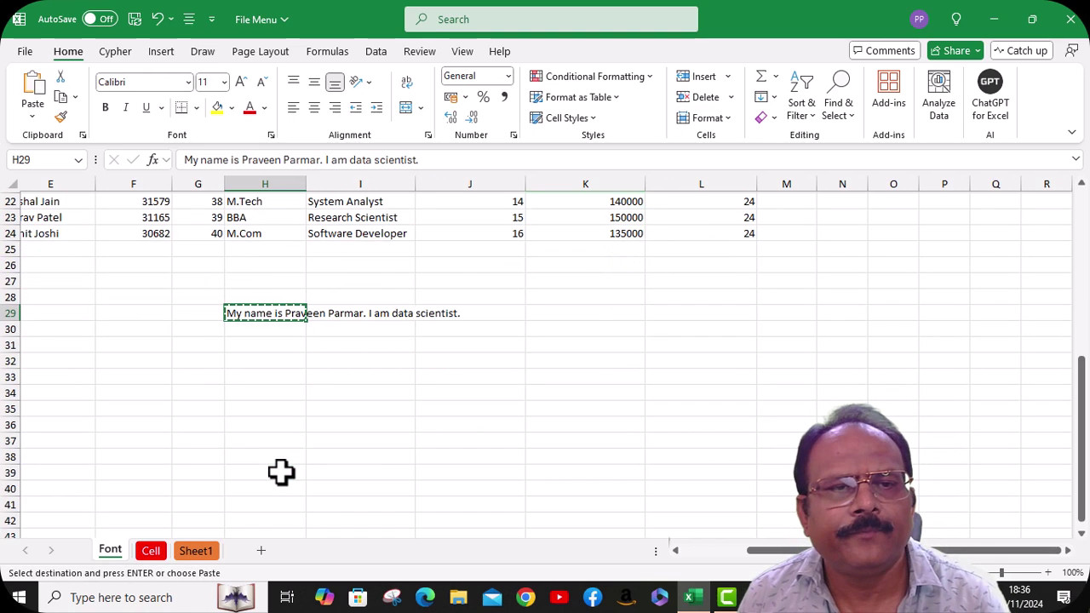
pyautogui.click(260, 424)
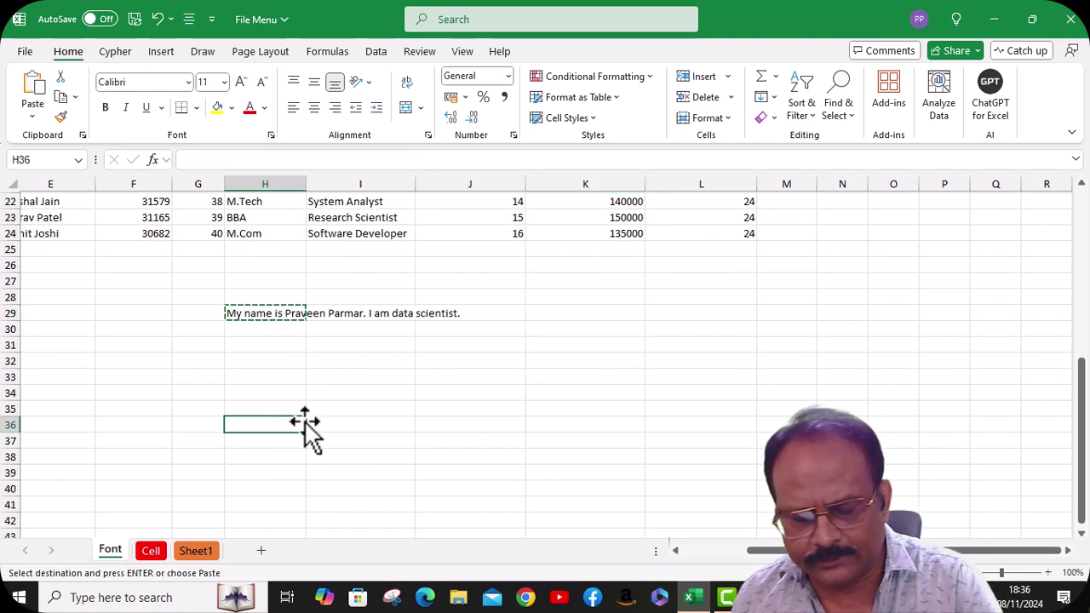
pyautogui.press('Return')
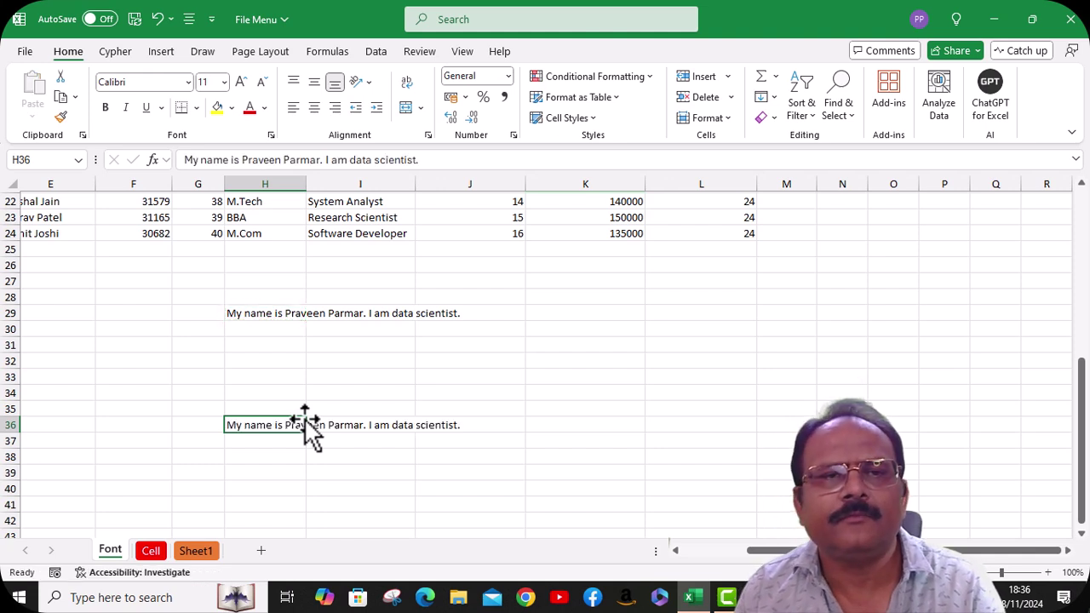
# Step: Apply Wrap Text to the introduction in cell H29
pyautogui.click(261, 312)
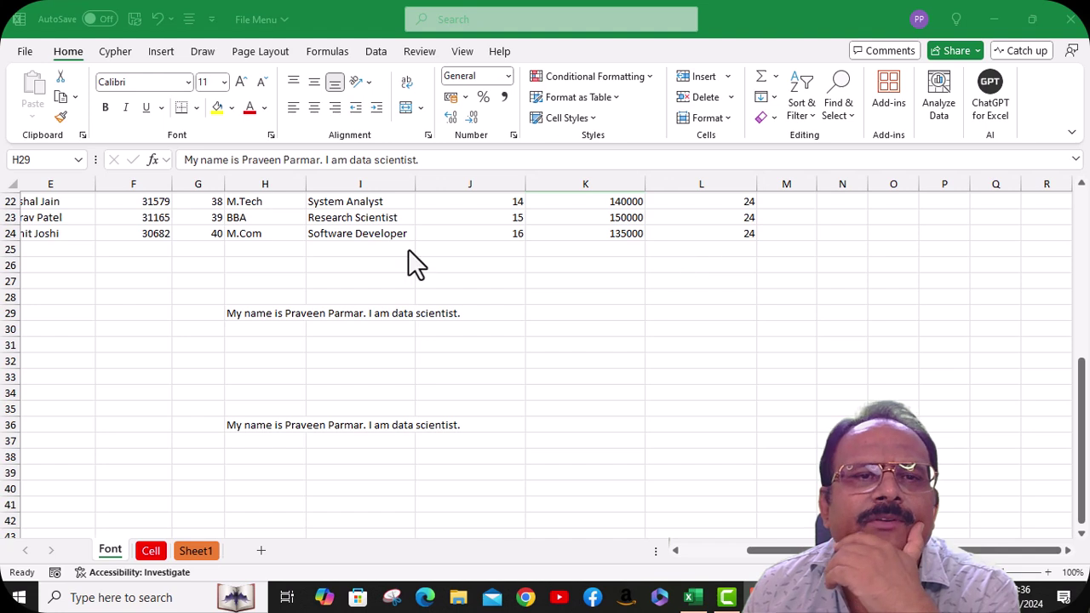
pyautogui.click(251, 313)
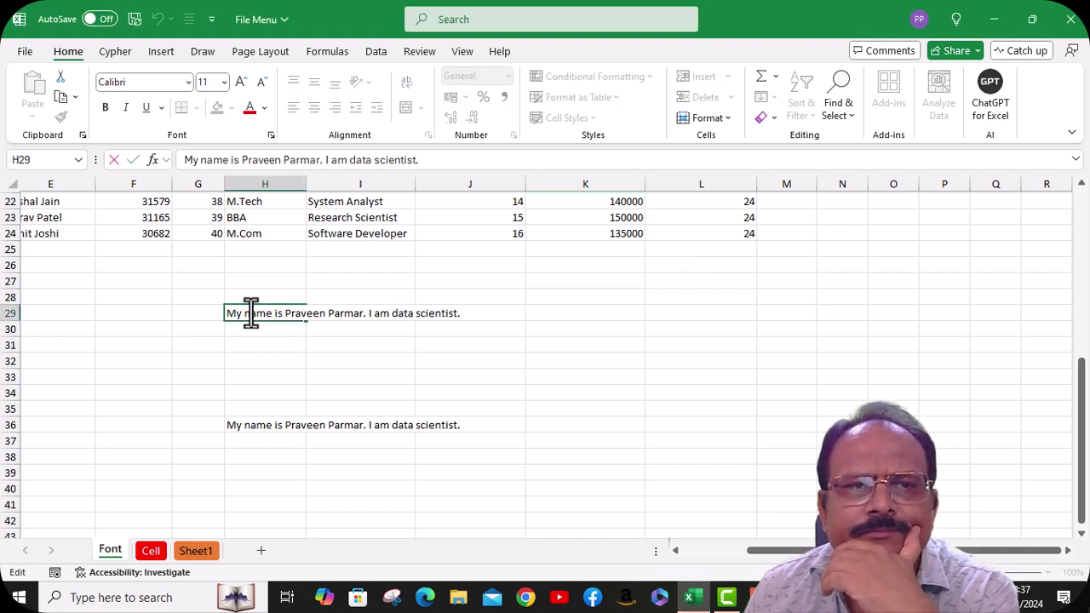
pyautogui.click(283, 328)
pyautogui.click(269, 314)
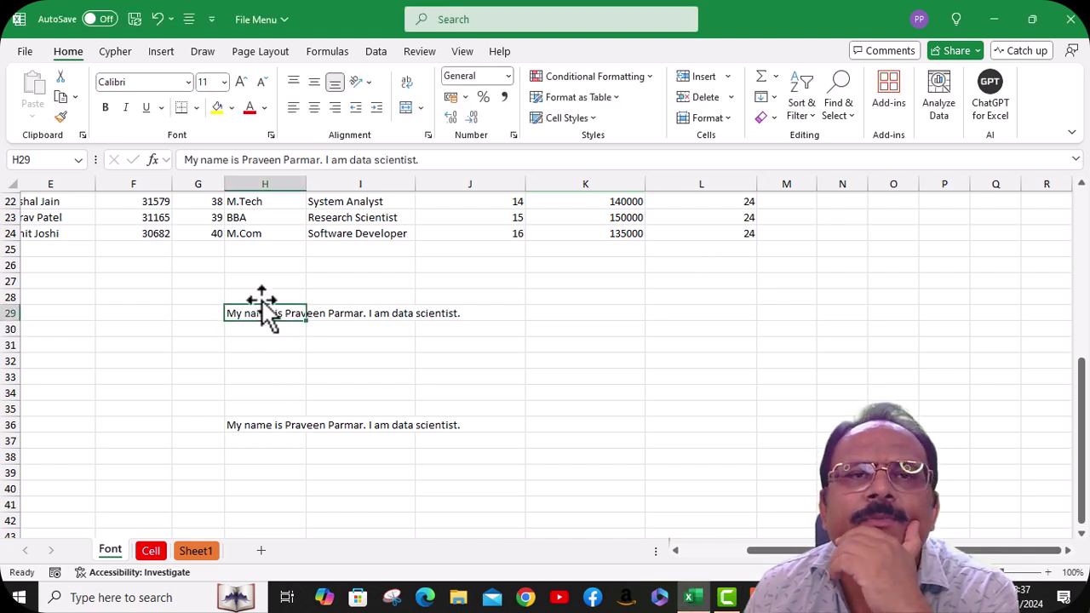
pyautogui.click(407, 86)
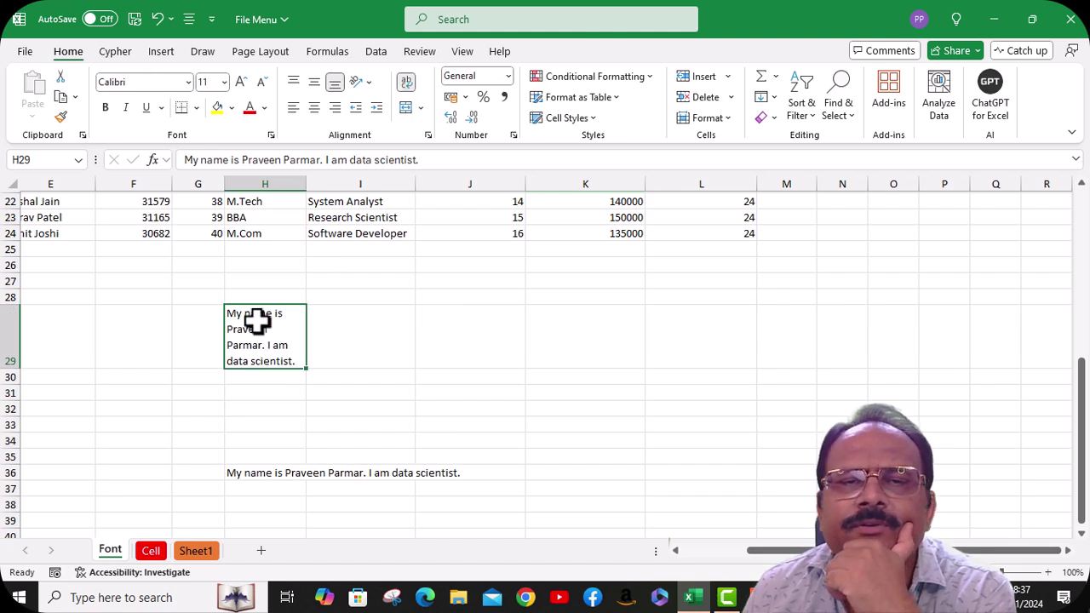
# Step: Justify the introduction text in H36 with the Fill options, allowing it to extend into the cells below
pyautogui.click(241, 475)
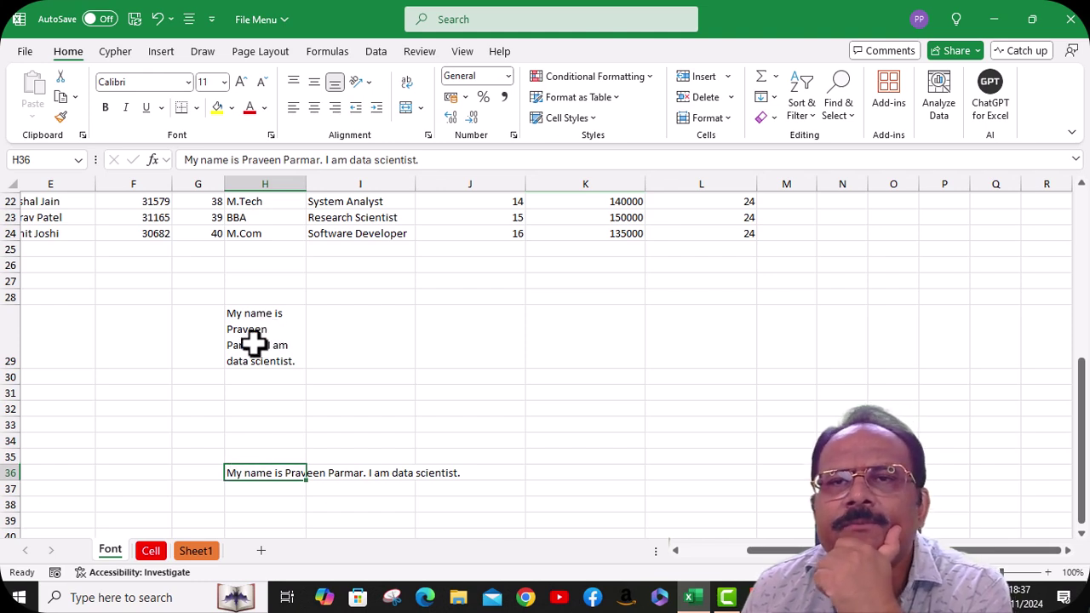
pyautogui.click(773, 96)
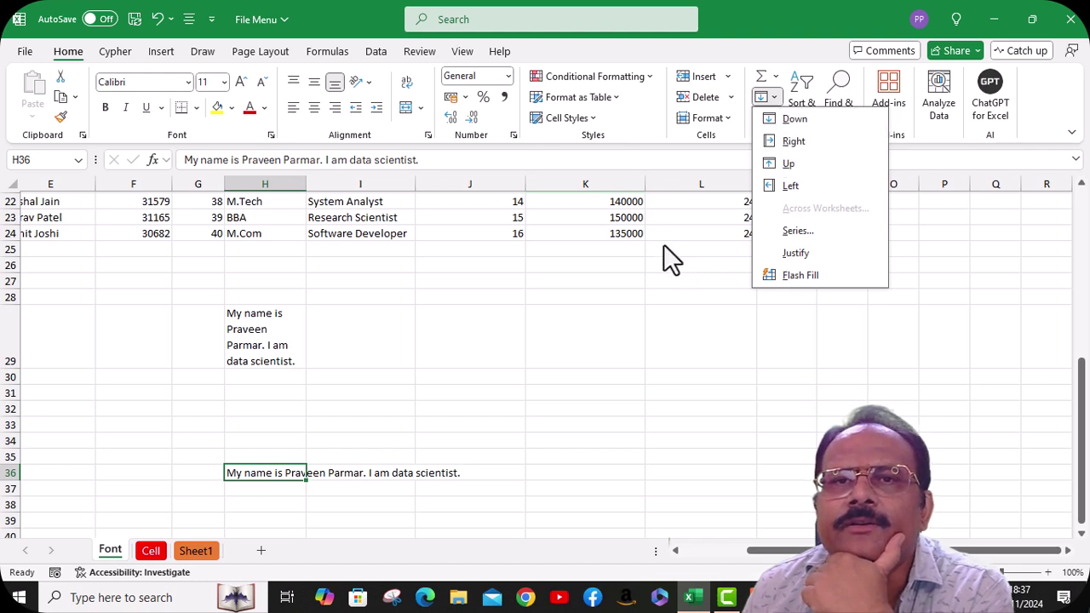
pyautogui.click(775, 98)
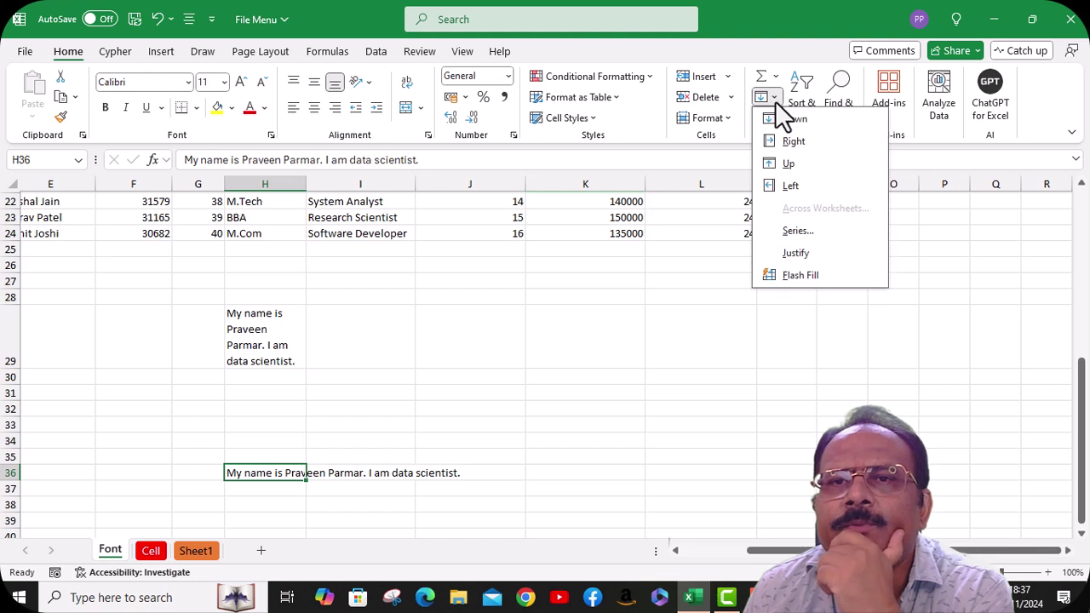
pyautogui.click(798, 252)
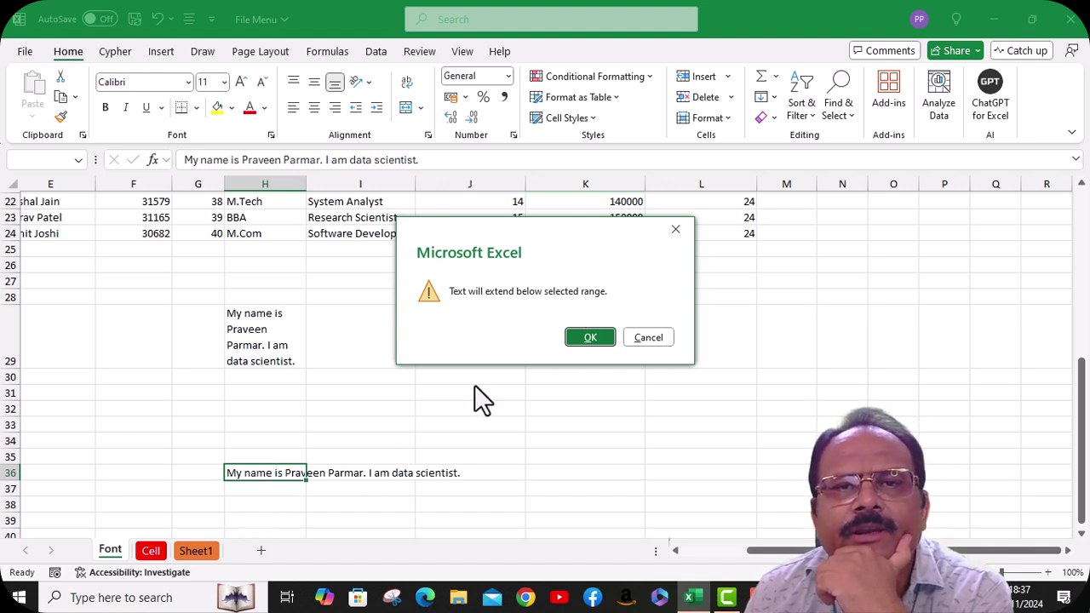
pyautogui.click(602, 343)
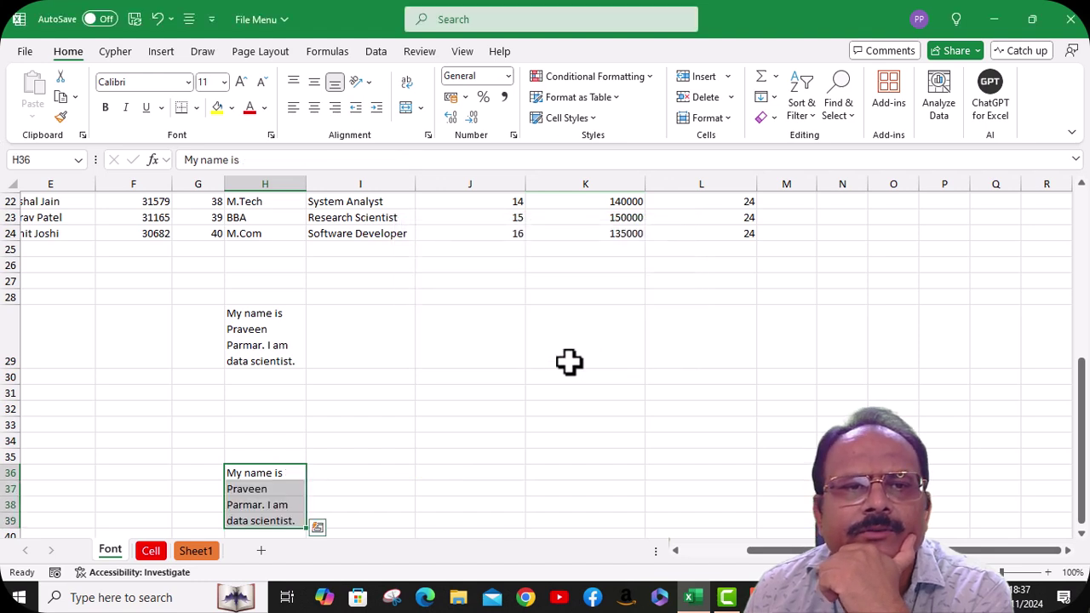
# Step: Compare the wrapped introduction in H29 with the justified text in H36 through H39, examining each cell's content
pyautogui.scroll(-2, 393, 440)
pyautogui.click(258, 383)
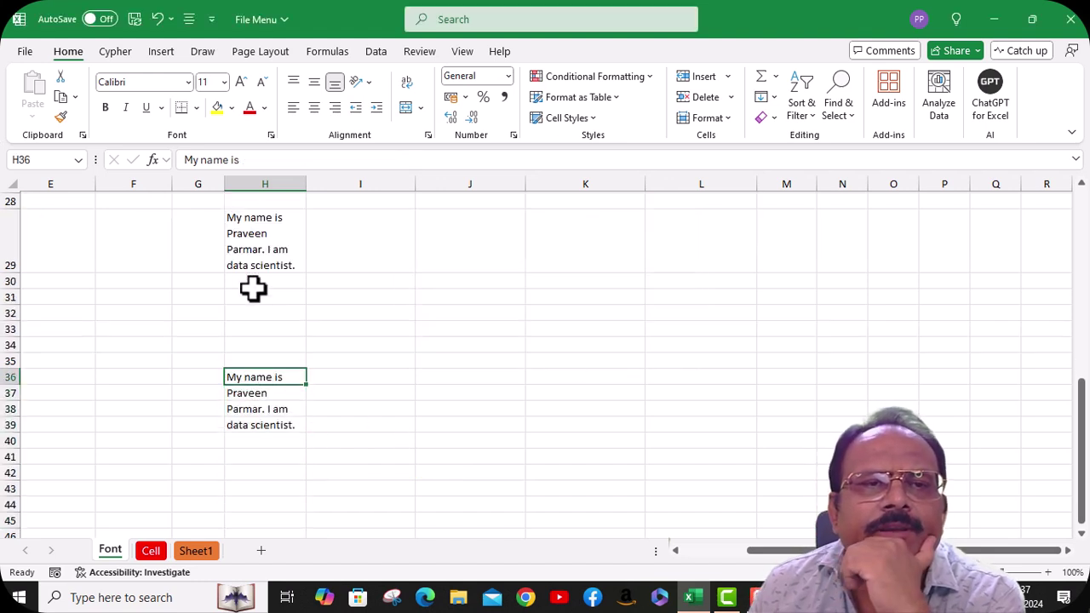
pyautogui.click(256, 220)
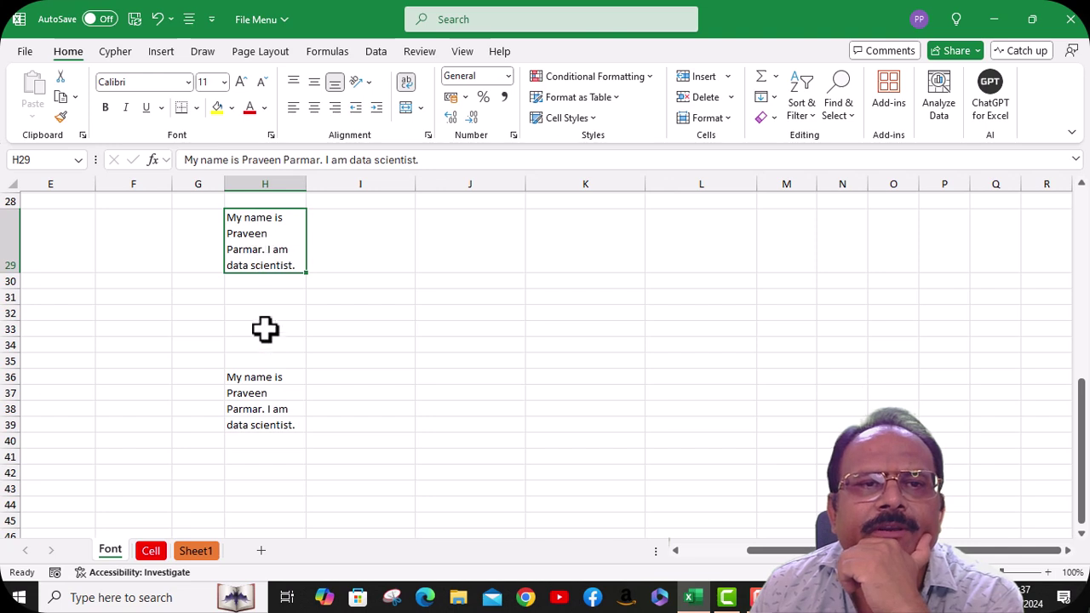
pyautogui.click(258, 377)
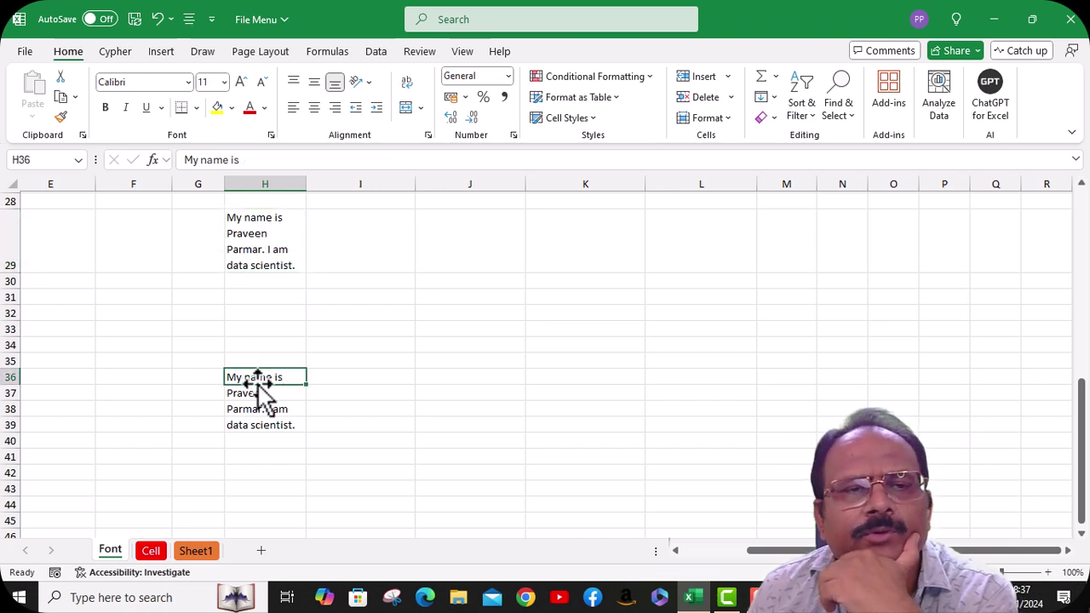
pyautogui.click(256, 393)
pyautogui.click(253, 412)
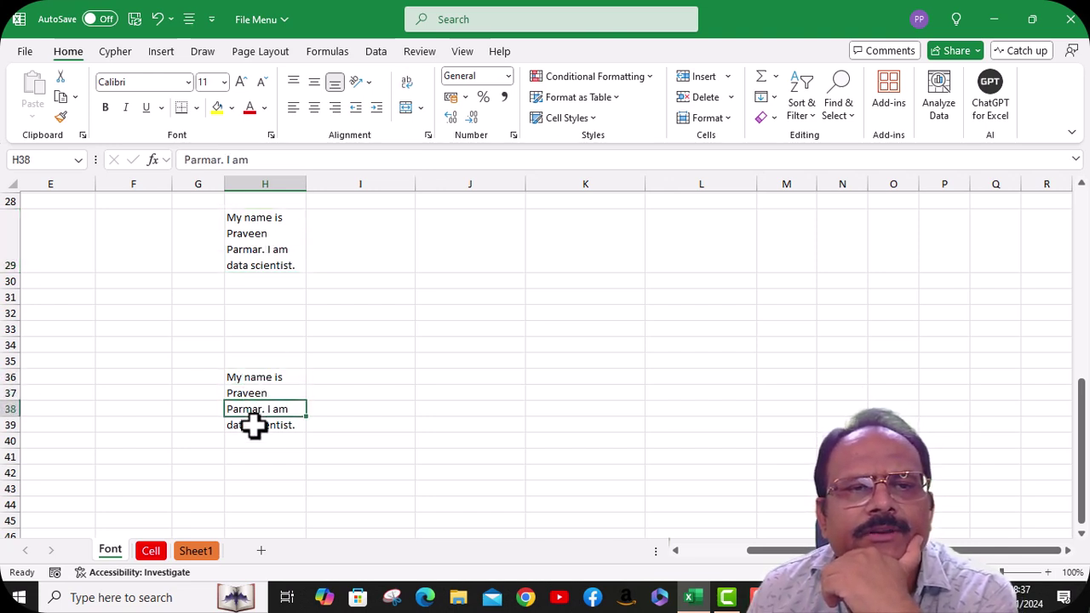
pyautogui.click(254, 428)
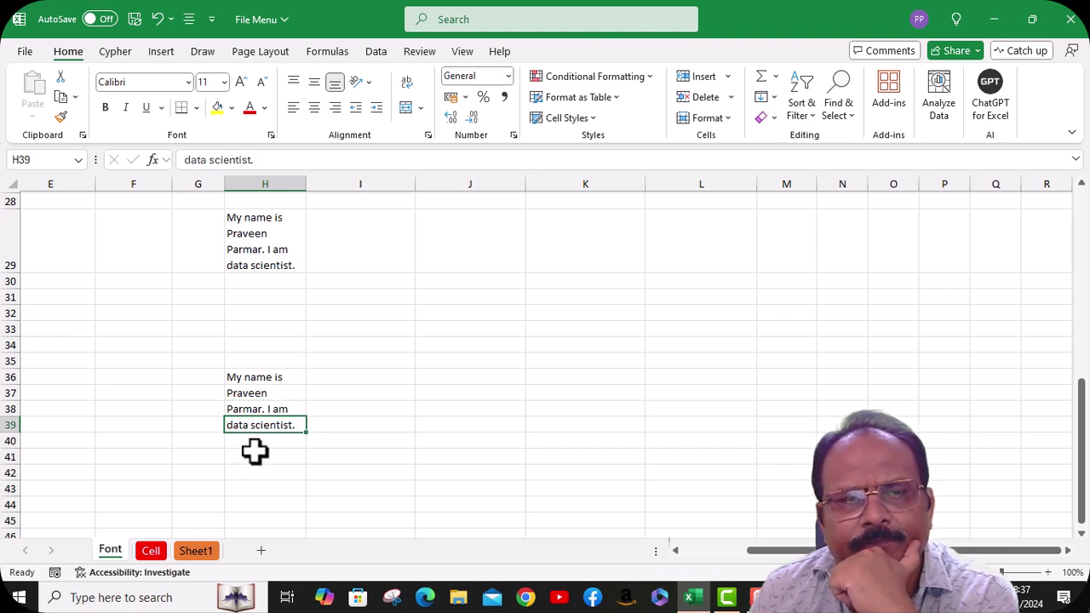
pyautogui.click(258, 380)
pyautogui.click(261, 397)
pyautogui.click(261, 411)
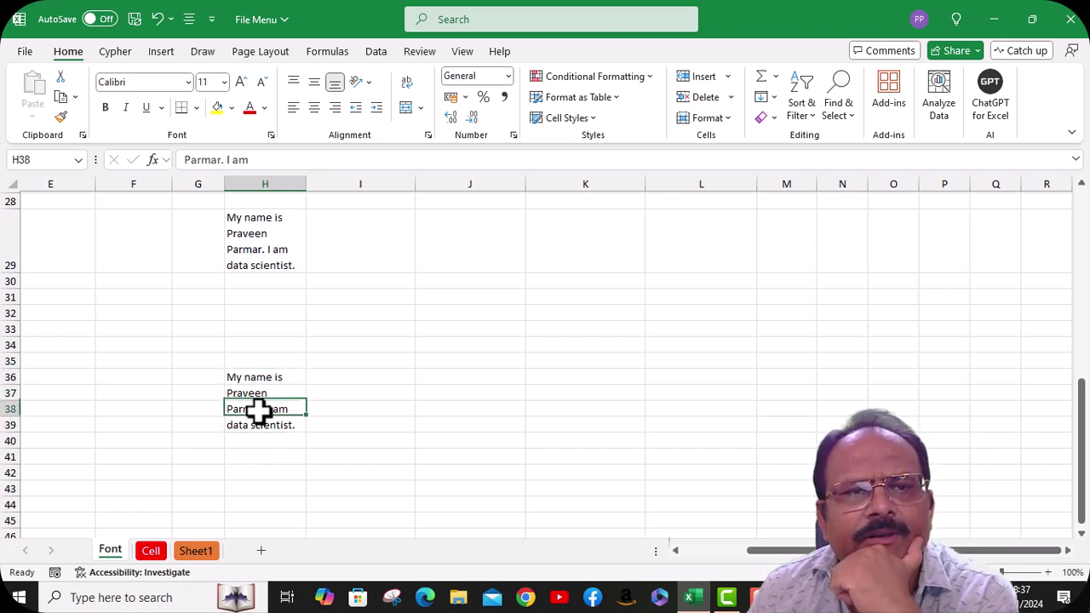
pyautogui.click(259, 426)
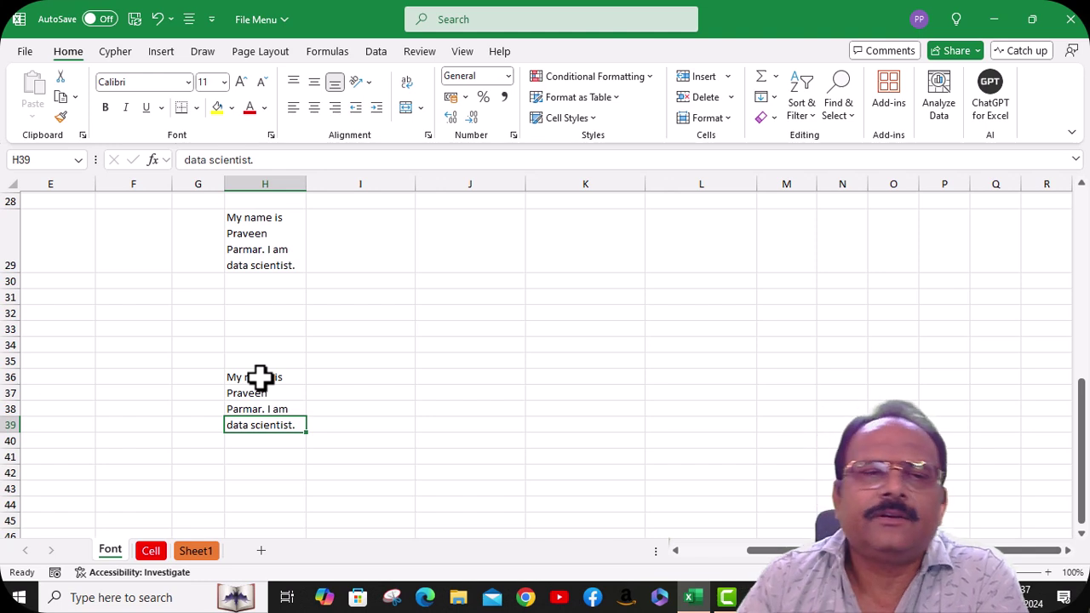
# Step: Insert a blank column between Full Name and Date of Birth in the employee table
pyautogui.click(767, 97)
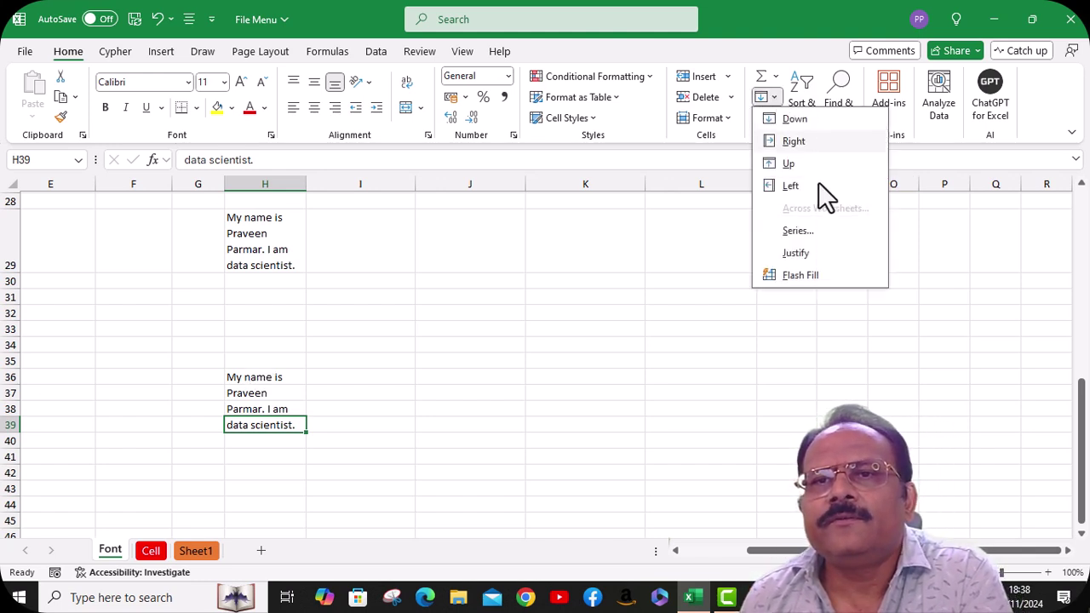
pyautogui.click(661, 284)
pyautogui.scroll(9, 536, 275)
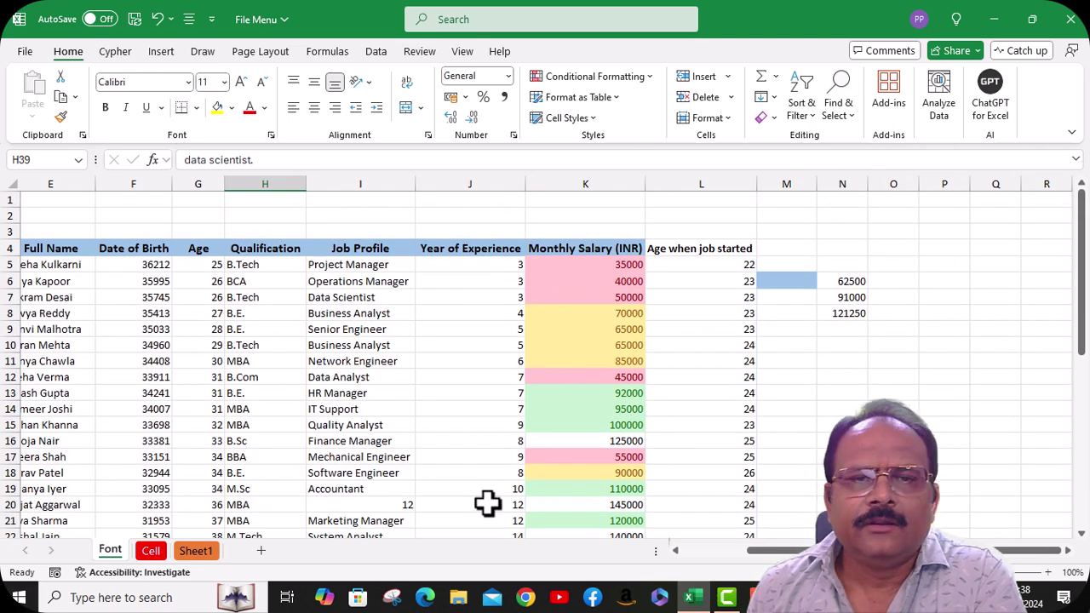
pyautogui.hscroll(-3, 649, 537)
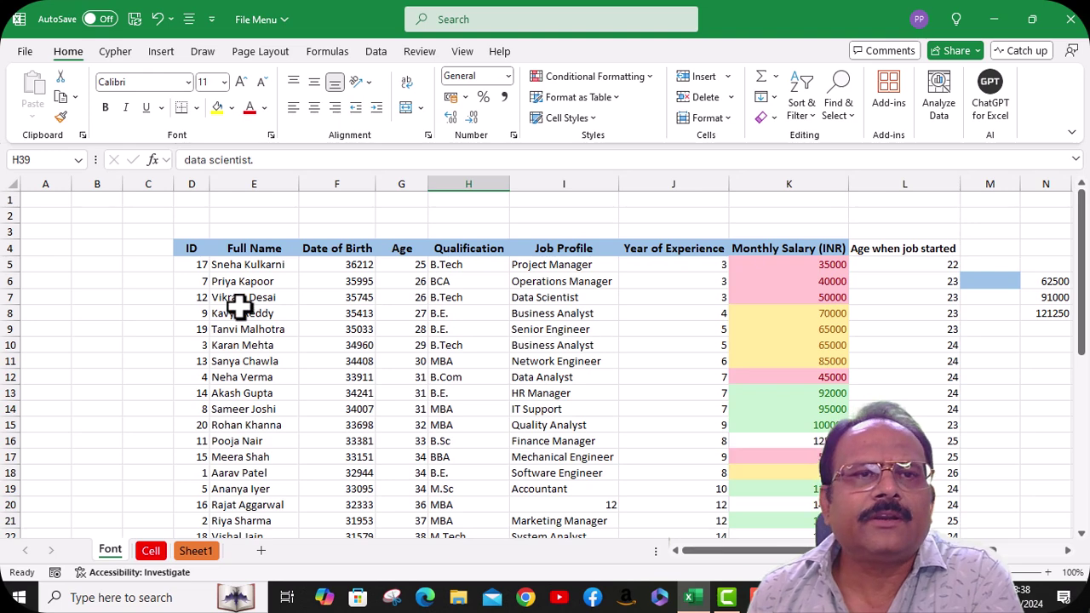
pyautogui.scroll(-1, 274, 296)
pyautogui.scroll(-1, 274, 297)
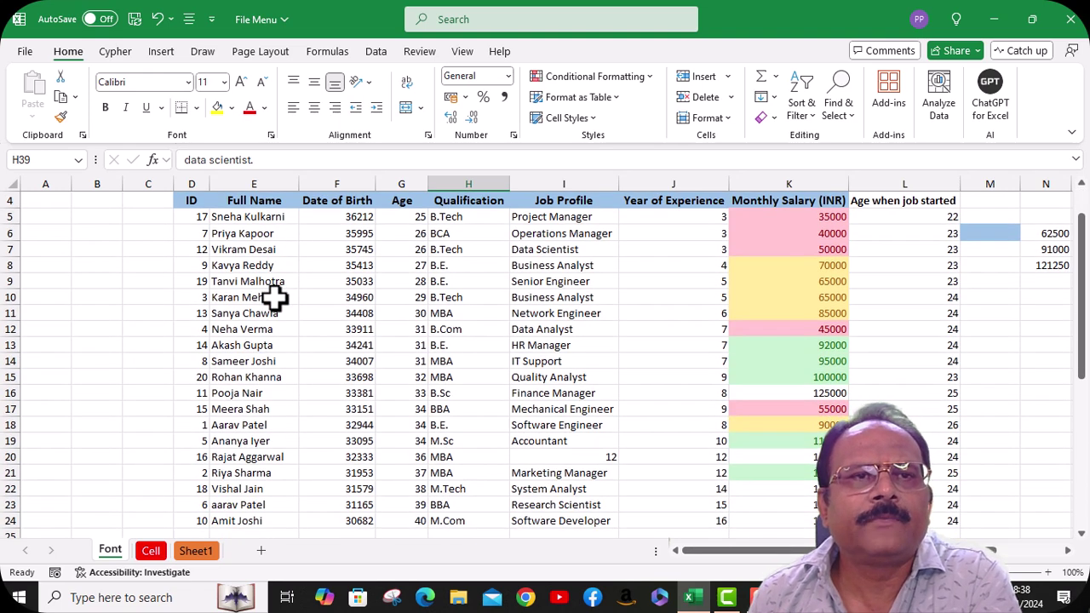
pyautogui.scroll(1, 219, 253)
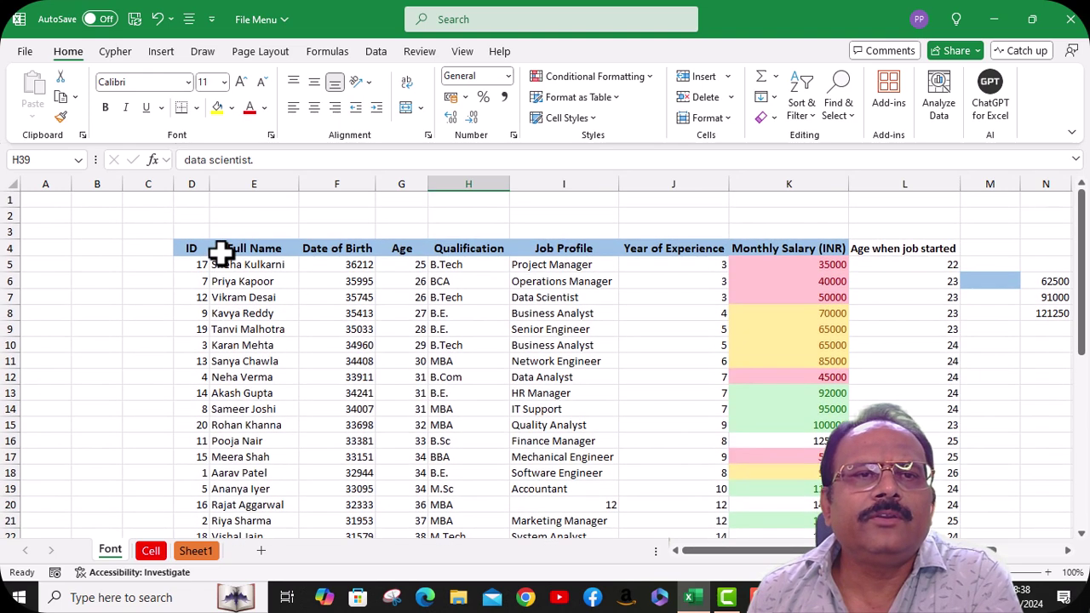
pyautogui.scroll(-1, 219, 252)
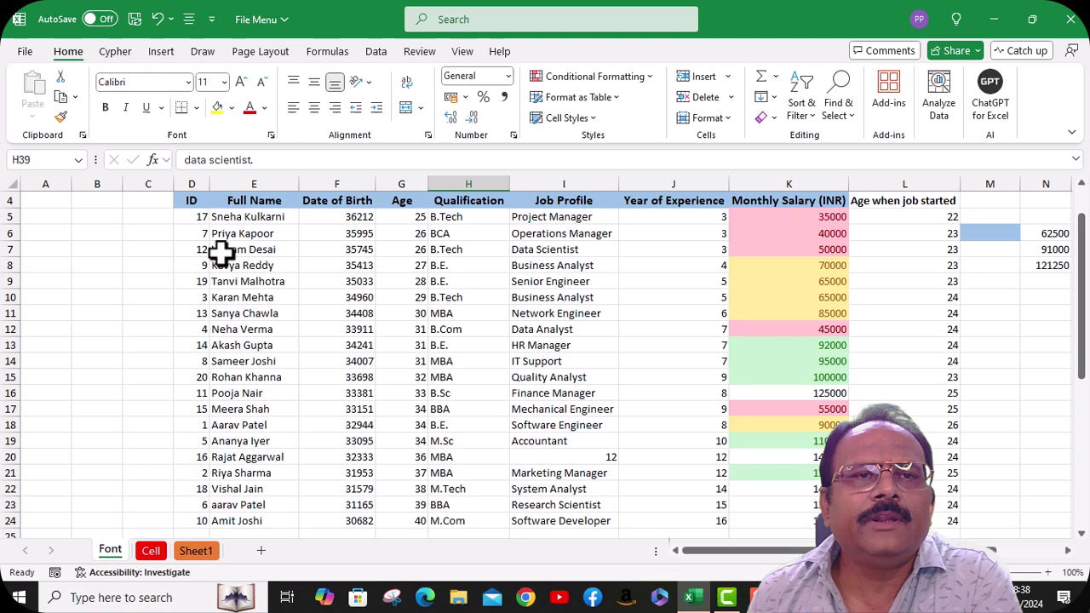
pyautogui.rightClick(326, 173)
pyautogui.click(366, 340)
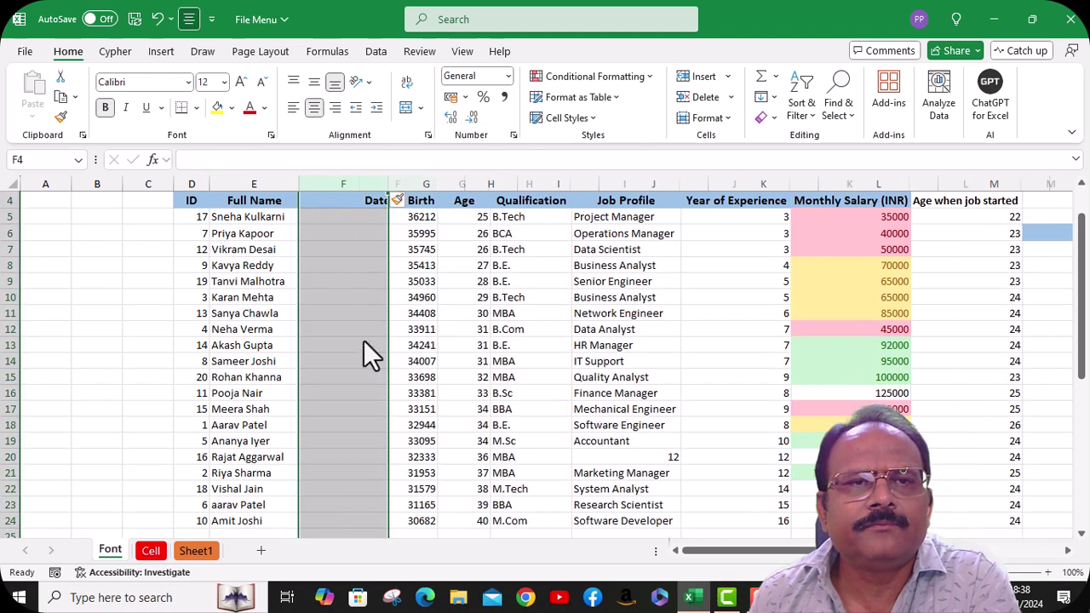
# Step: Enter the header "Surname" in cell F4 of the new column
pyautogui.click(333, 219)
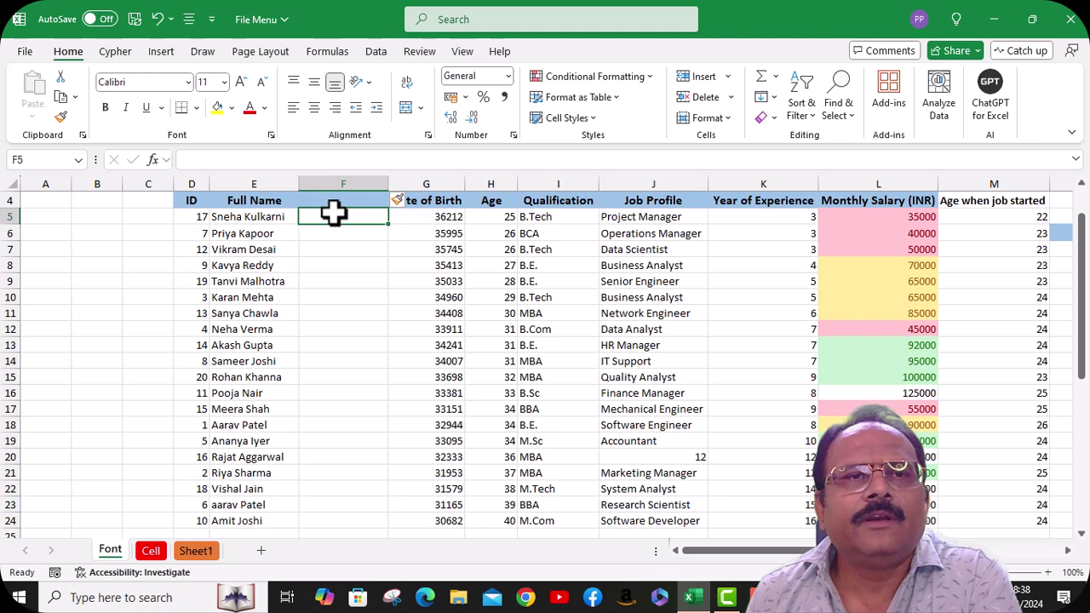
pyautogui.click(332, 201)
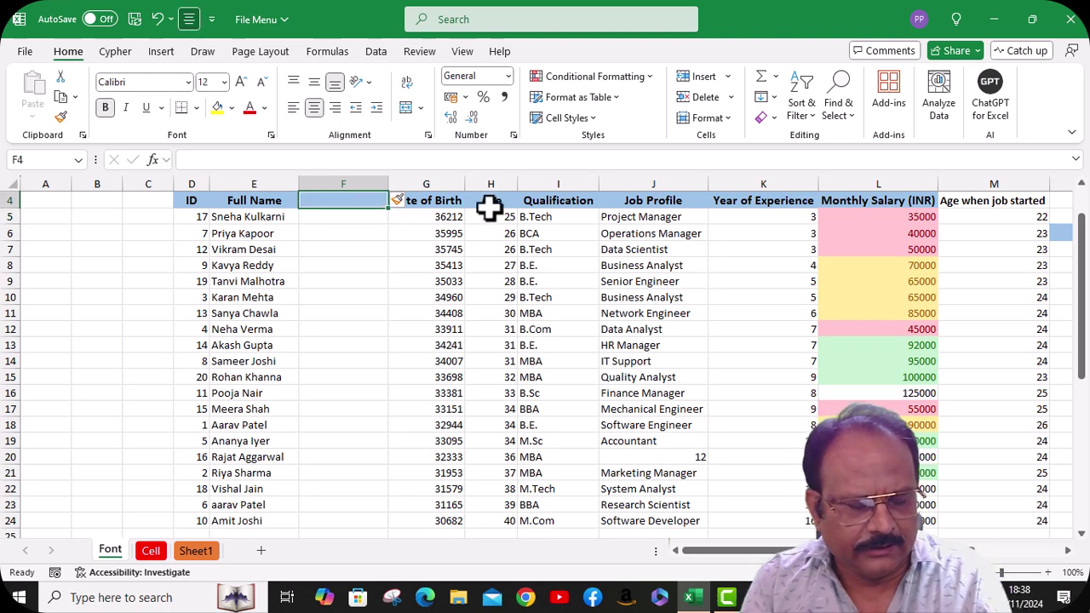
pyautogui.write('Sur')
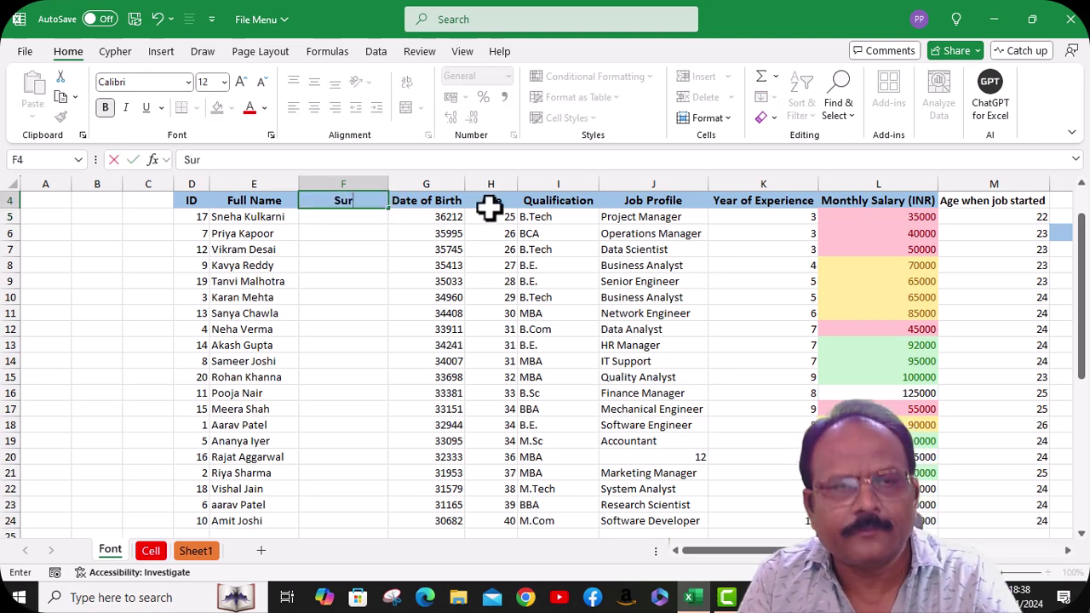
pyautogui.write('name')
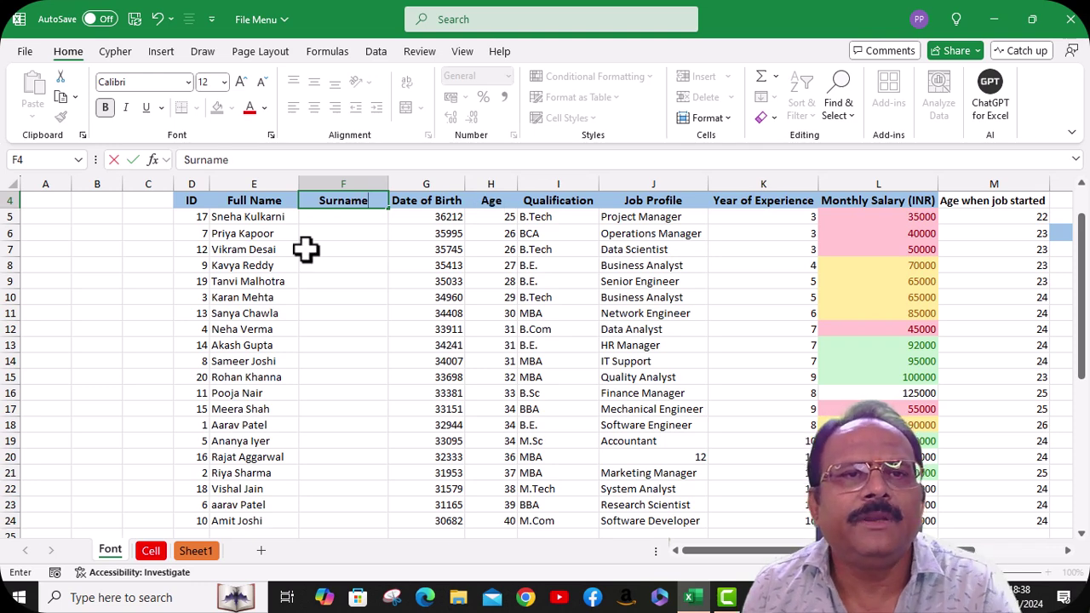
pyautogui.click(259, 216)
pyautogui.click(375, 231)
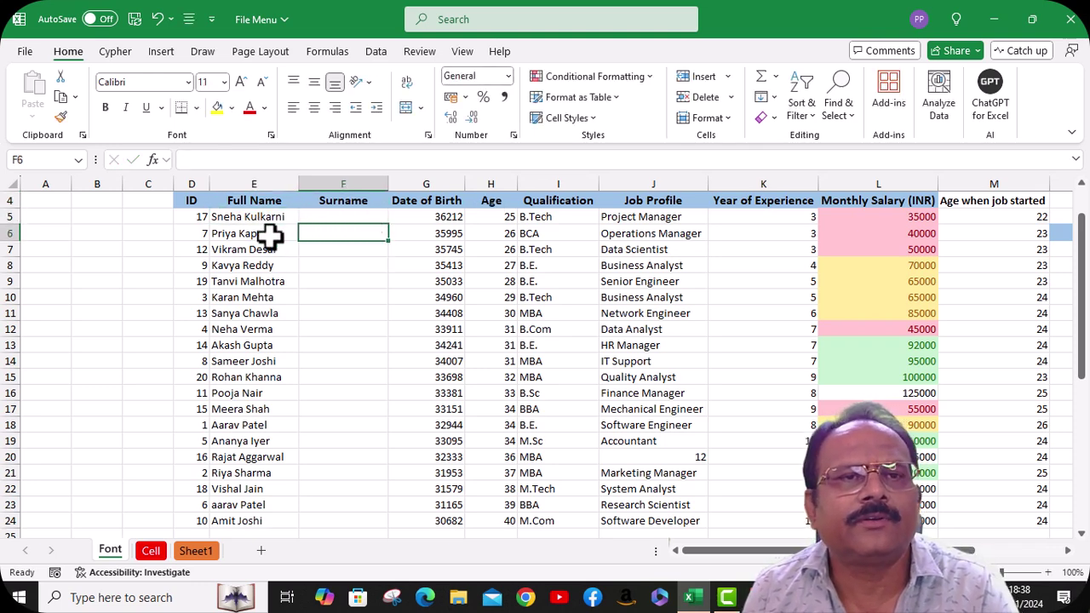
pyautogui.click(326, 249)
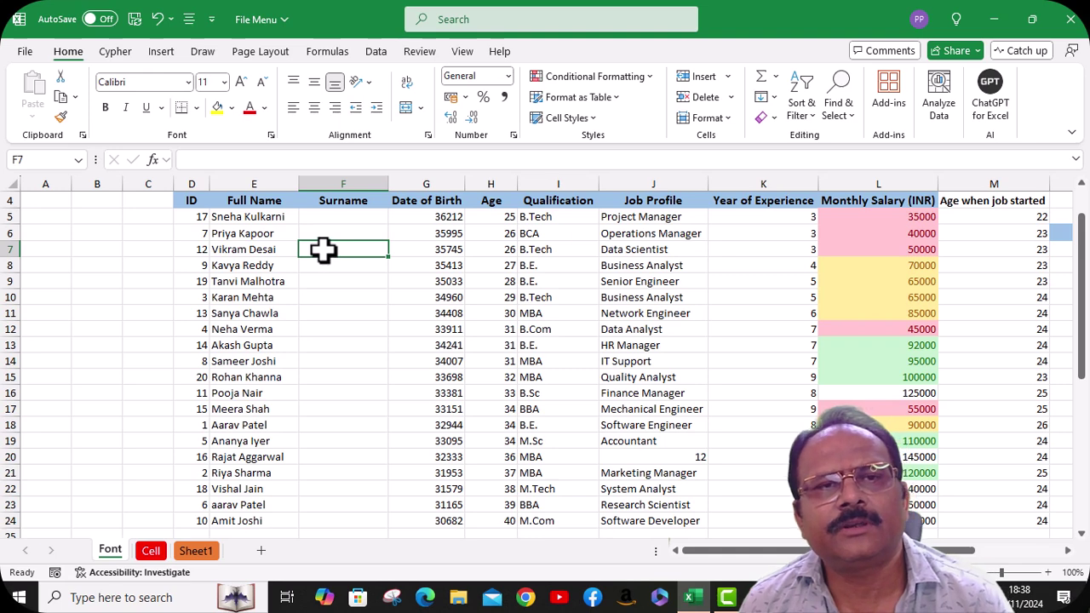
# Step: Enter the first employee's surname in F5 as the example for the Surname column
pyautogui.click(327, 217)
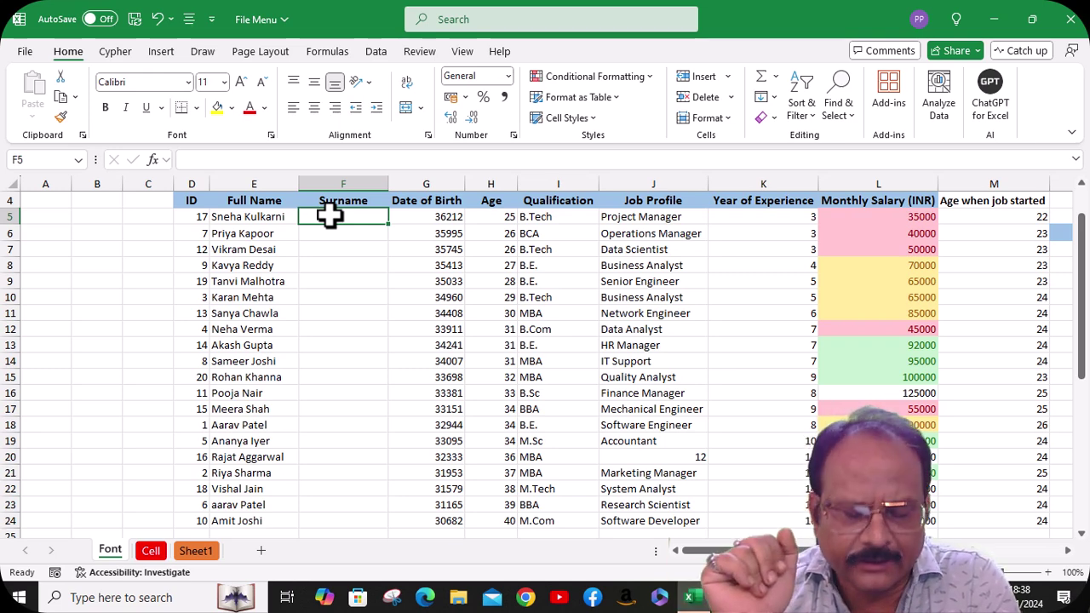
pyautogui.write('Kulkar')
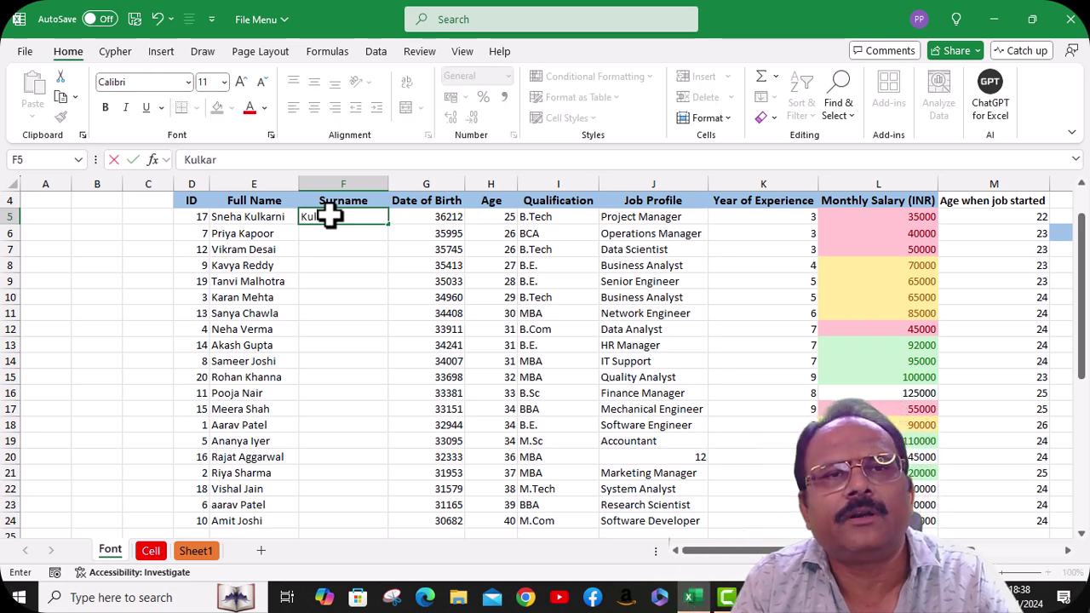
pyautogui.write('ni')
pyautogui.press('Return')
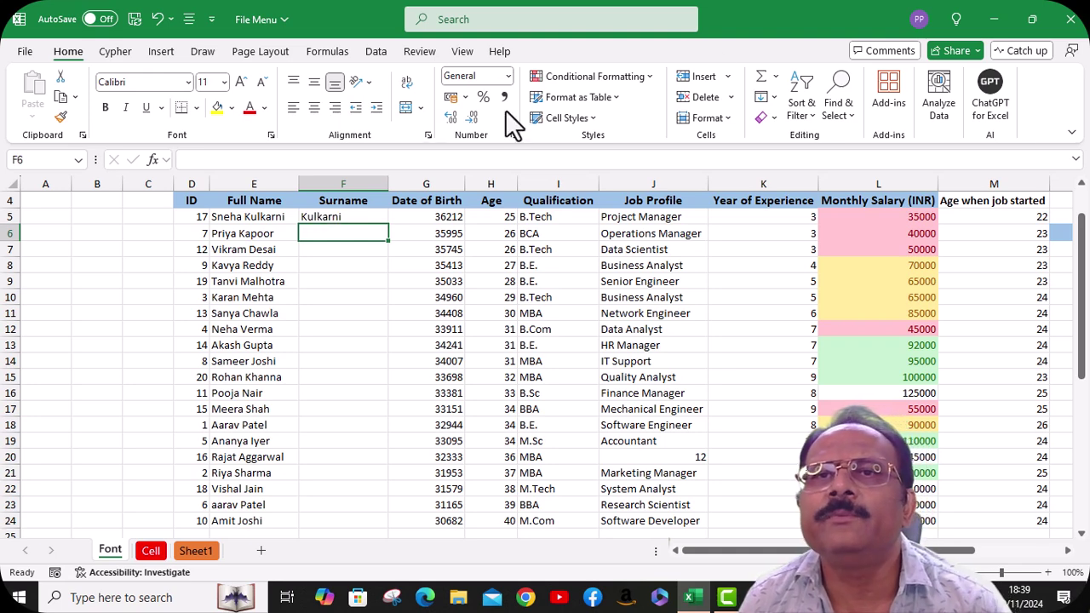
# Step: Flash Fill the remaining surnames in column F from the example in F5 and review the filled column
pyautogui.click(775, 97)
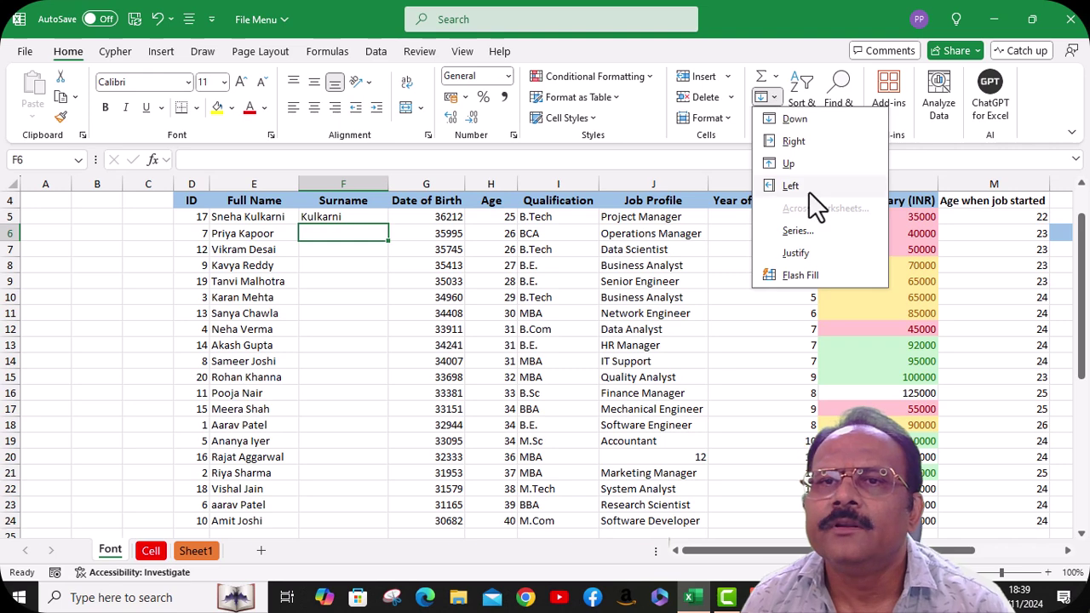
pyautogui.click(796, 279)
pyautogui.click(349, 347)
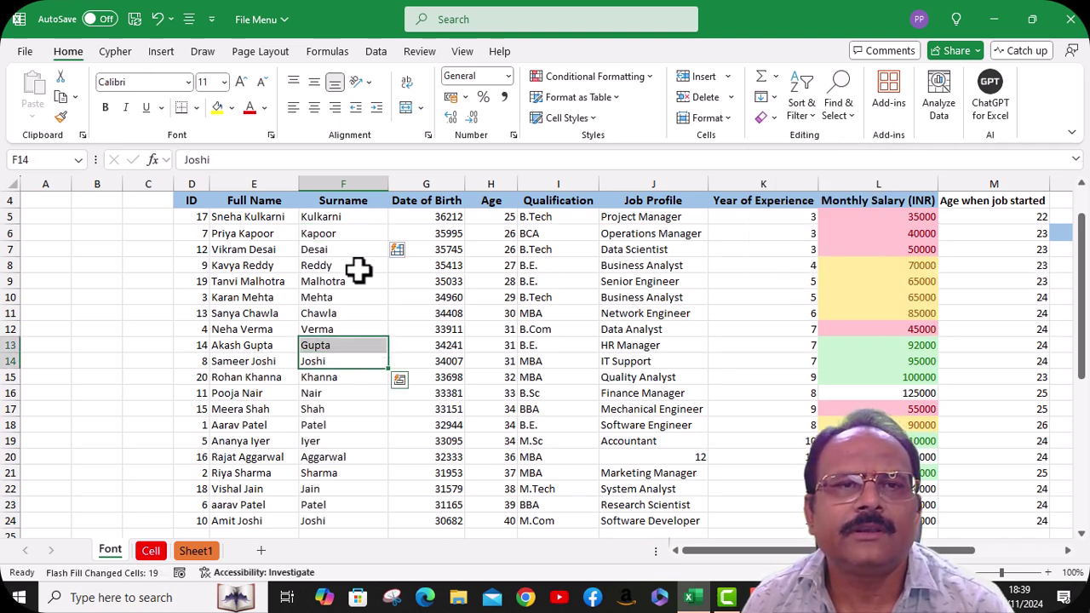
pyautogui.click(354, 218)
pyautogui.scroll(-1, 348, 417)
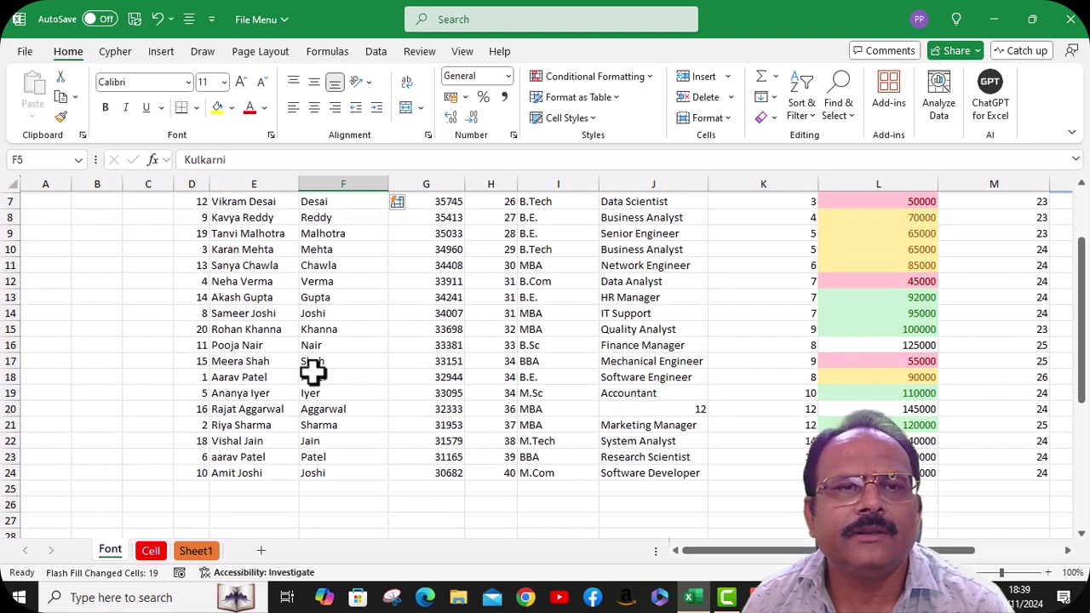
pyautogui.scroll(2, 327, 355)
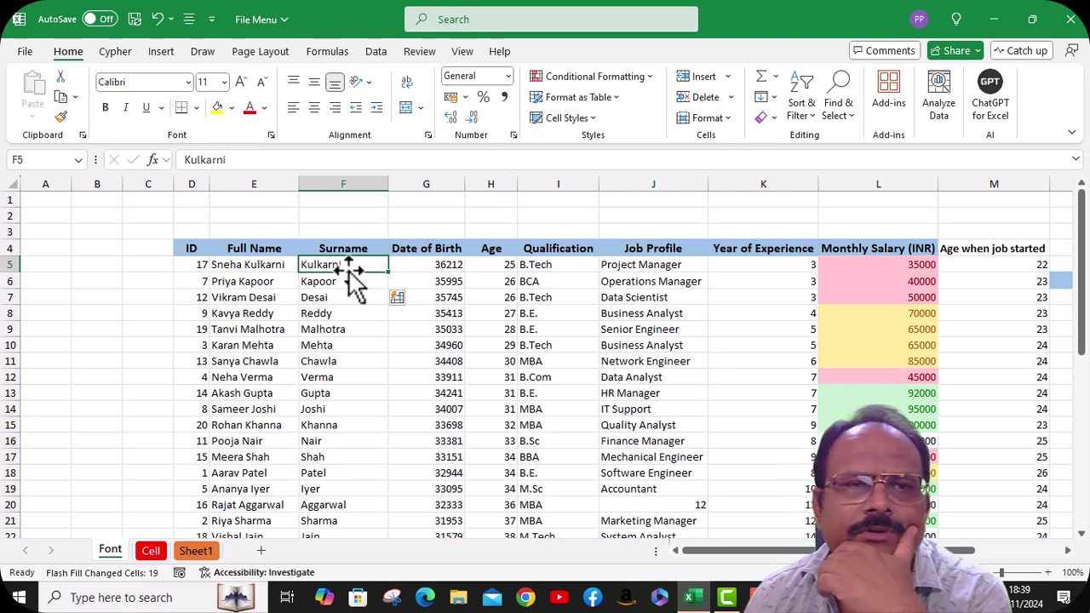
# Step: Insert a blank column before Age and enter 212, the last three digits of G5, in H5
pyautogui.scroll(-1, 351, 266)
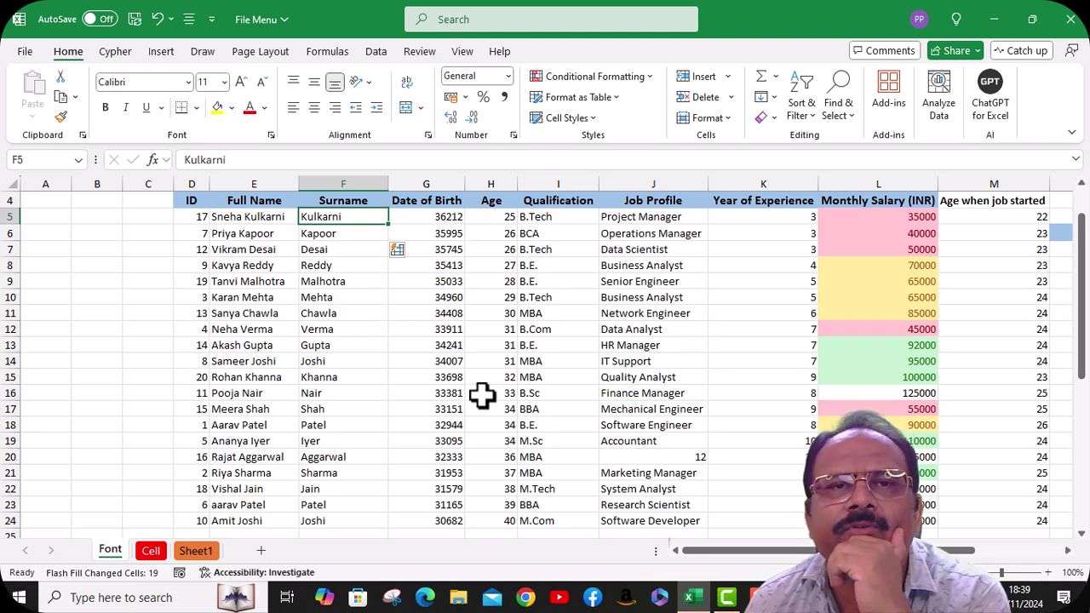
pyautogui.rightClick(494, 184)
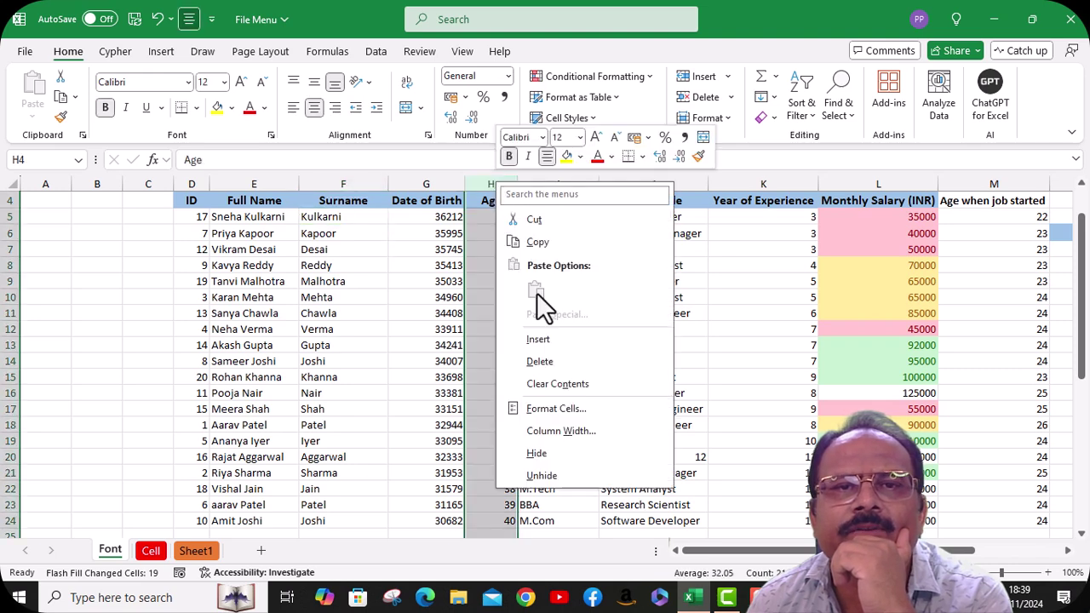
pyautogui.click(540, 339)
pyautogui.click(493, 216)
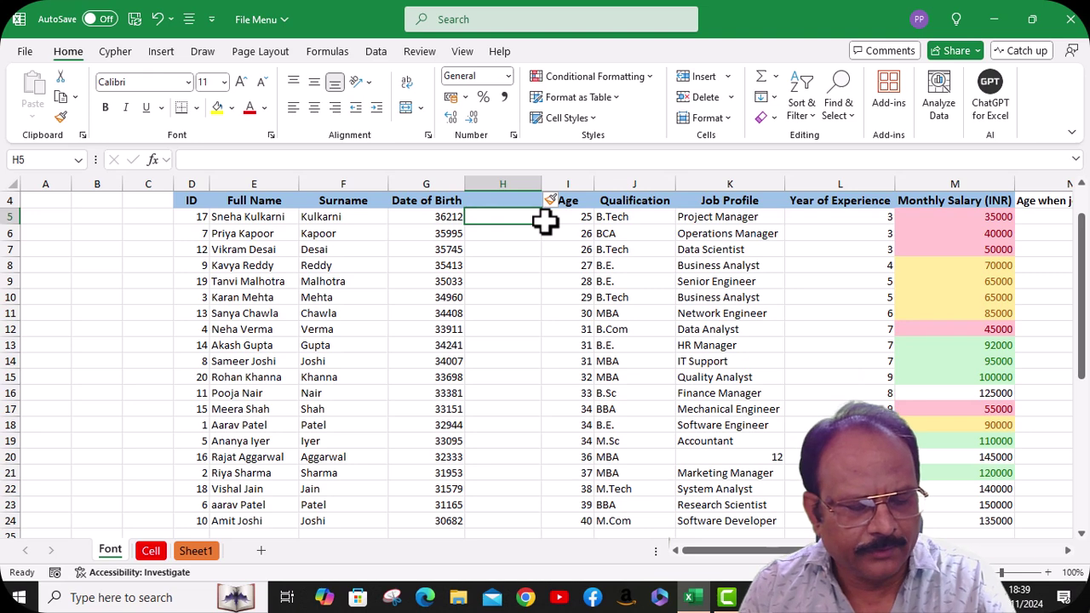
pyautogui.write('212')
pyautogui.press('Return')
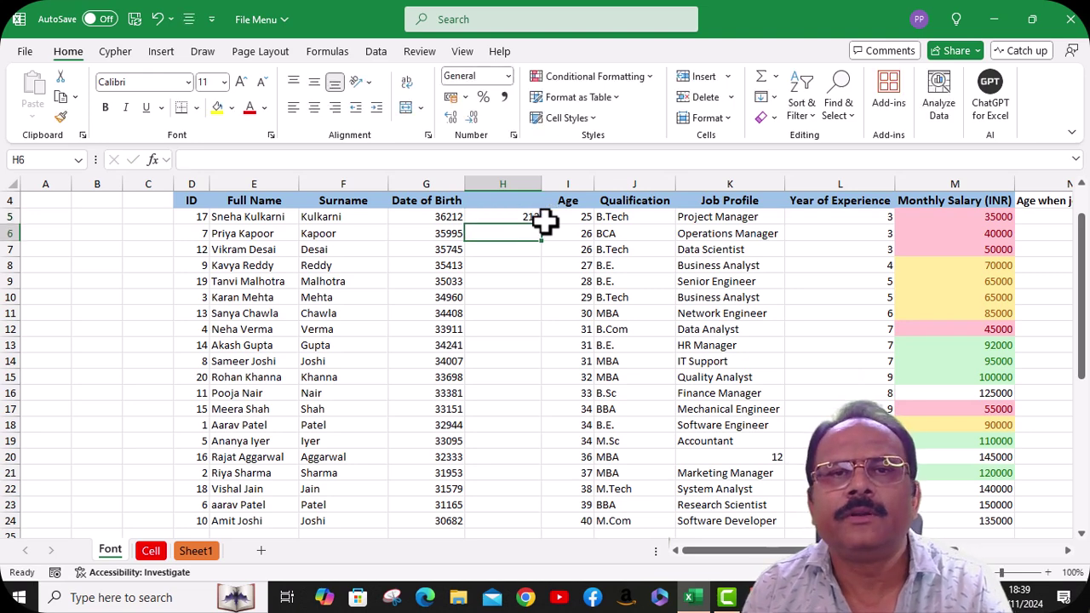
# Step: Flash Fill column H with the last three digits of each Date of Birth value and check the filled entries
pyautogui.hotkey('ctrl', 'e')
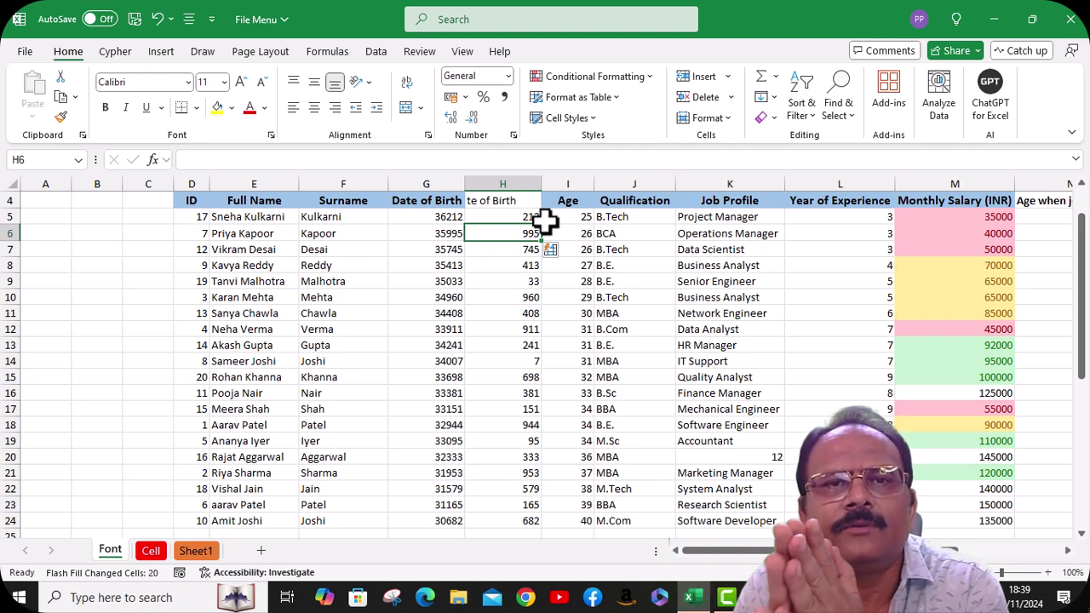
pyautogui.click(452, 285)
pyautogui.click(503, 280)
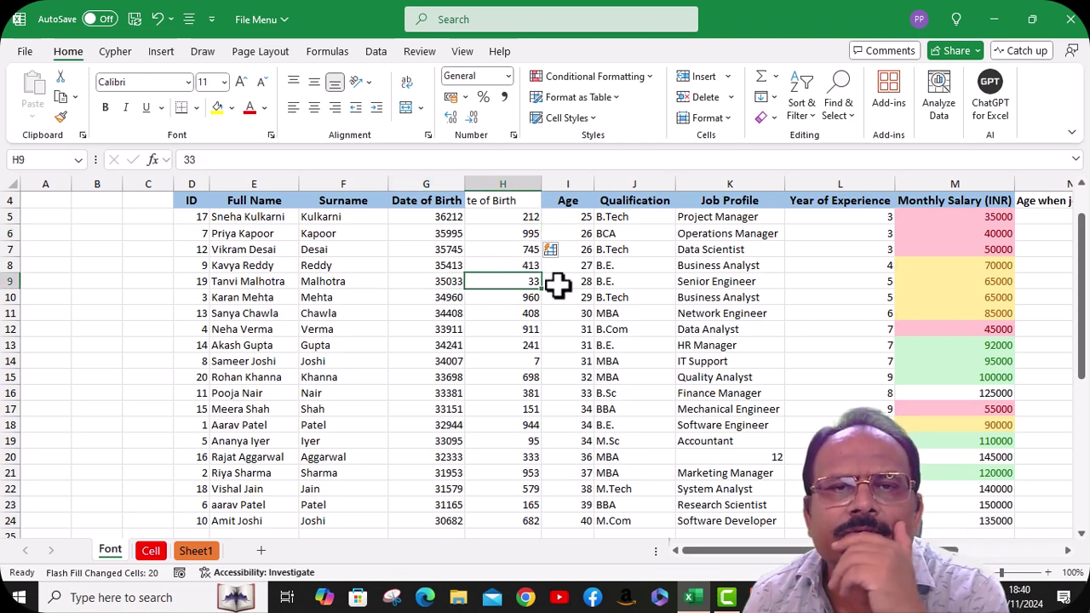
pyautogui.click(532, 361)
pyautogui.scroll(-3, 536, 358)
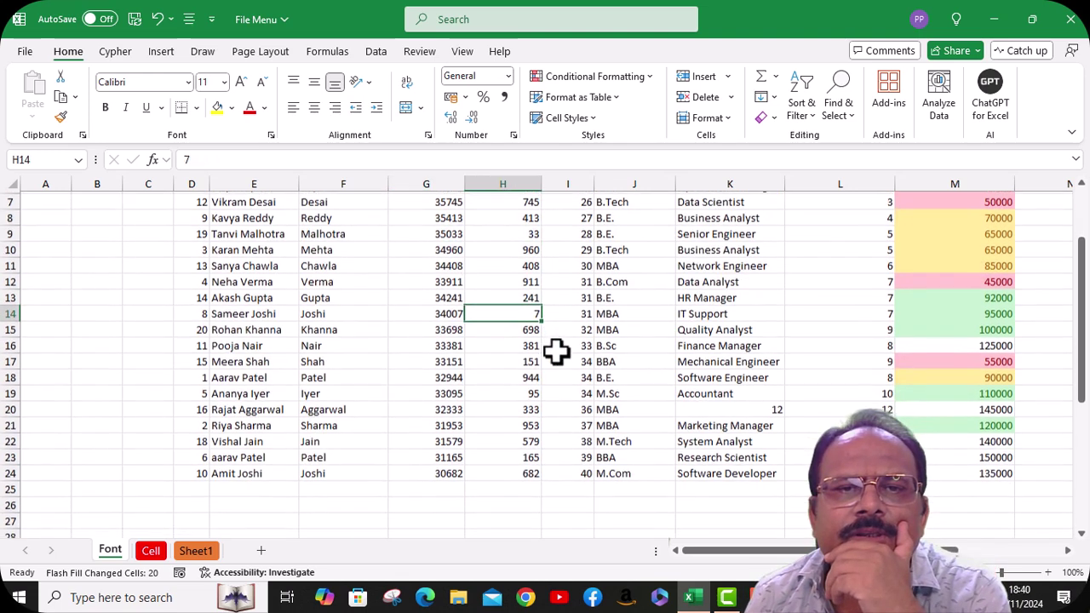
pyautogui.scroll(4, 545, 353)
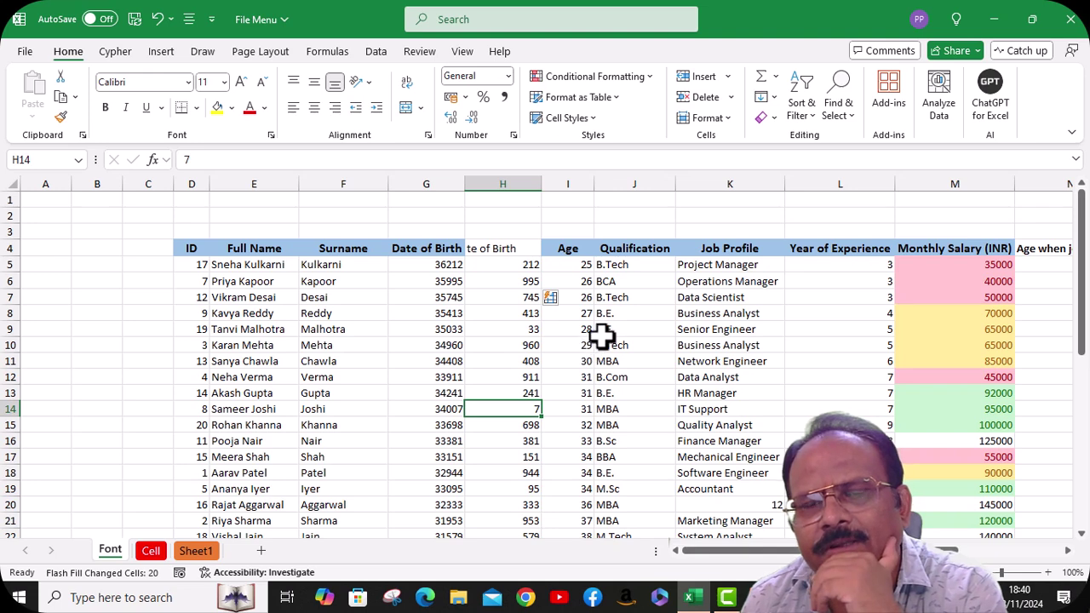
pyautogui.click(773, 99)
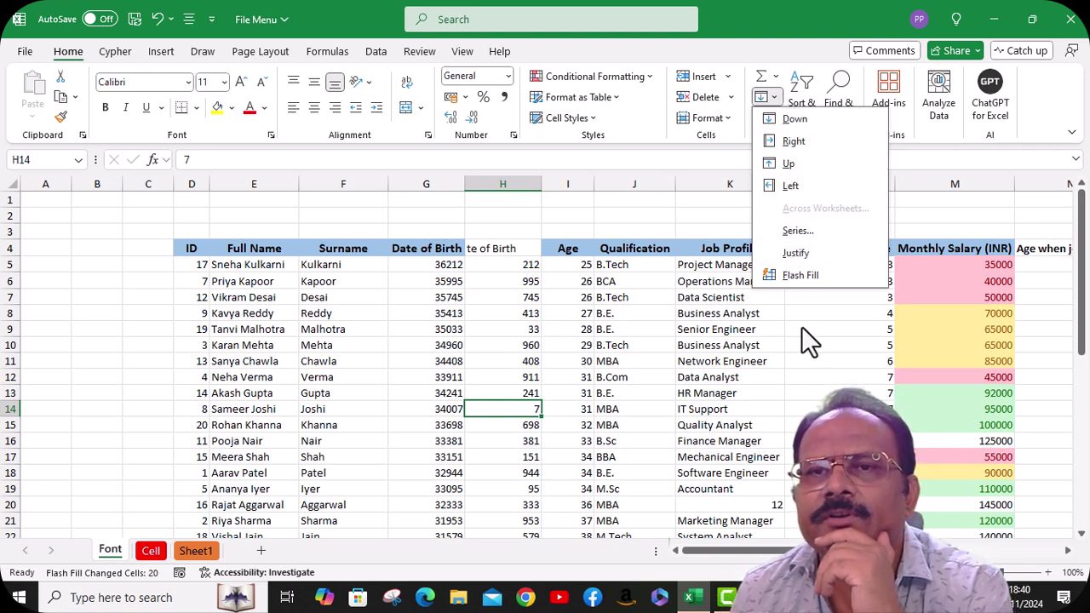
pyautogui.click(732, 33)
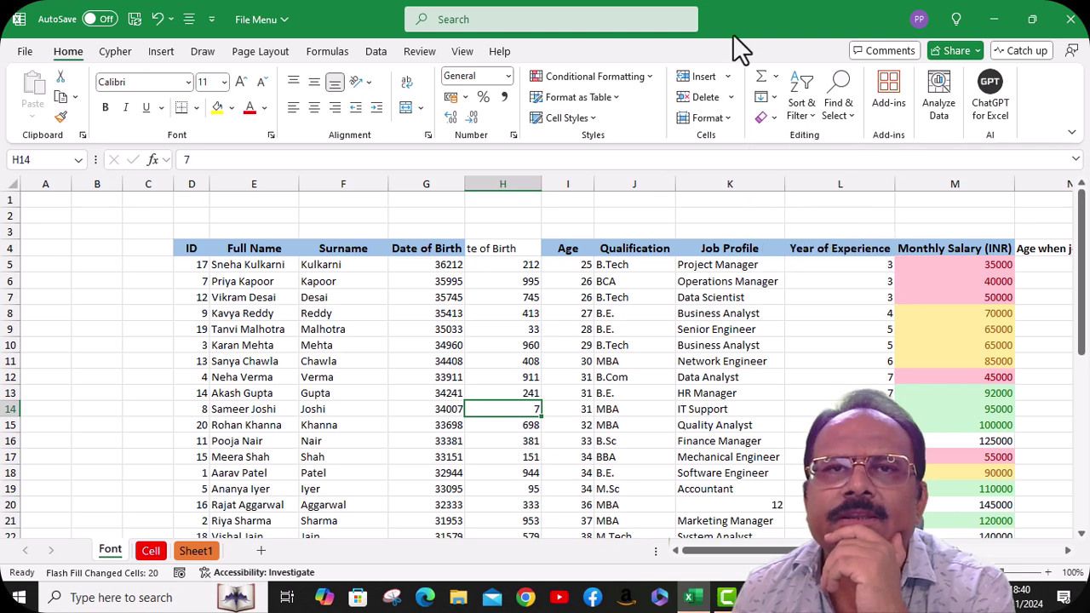
pyautogui.click(772, 119)
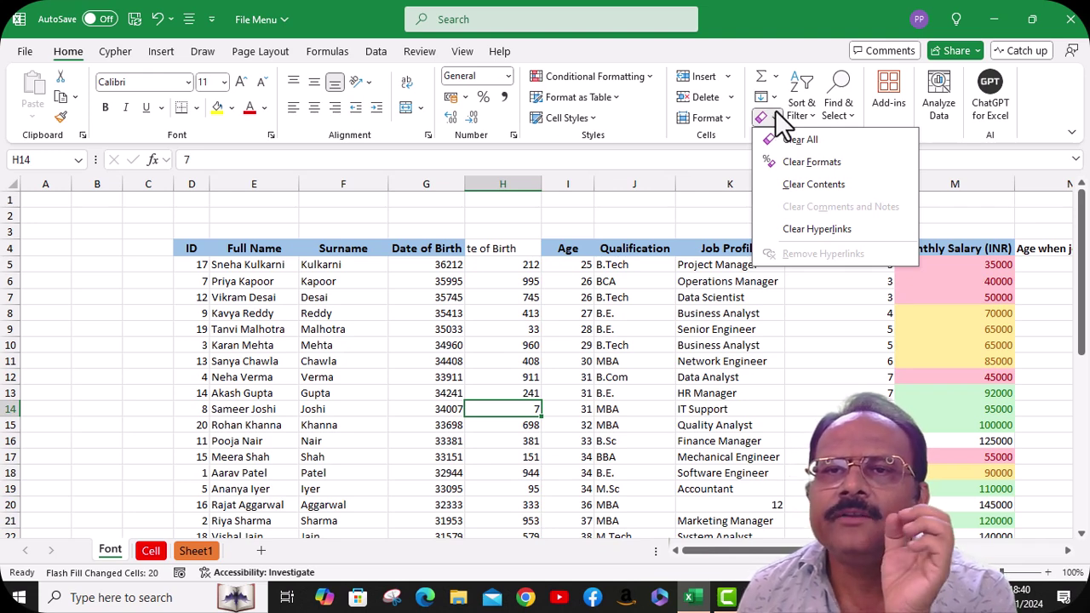
pyautogui.click(582, 220)
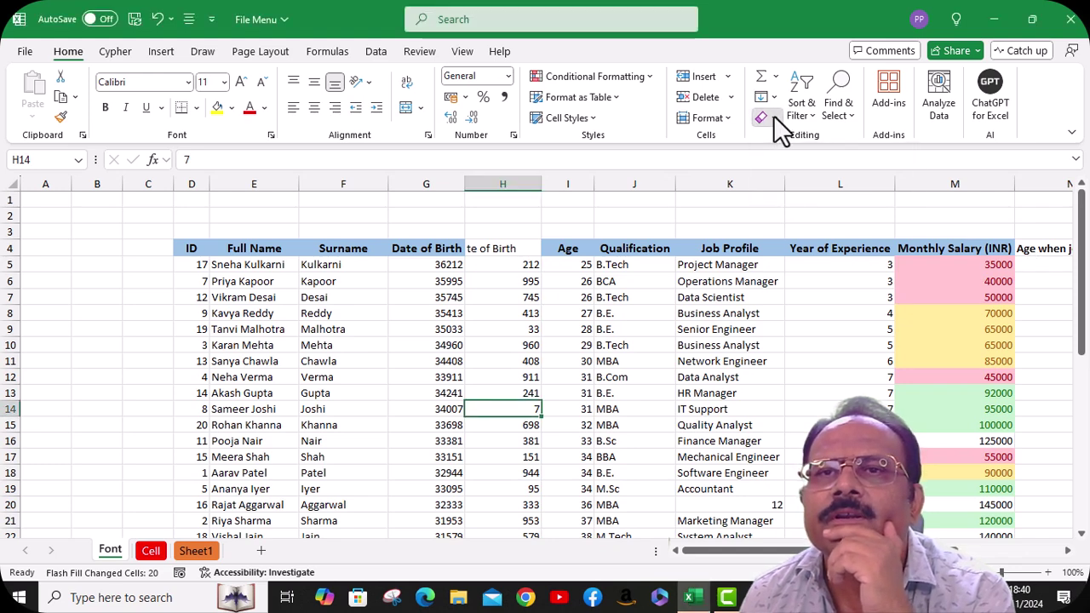
pyautogui.click(773, 116)
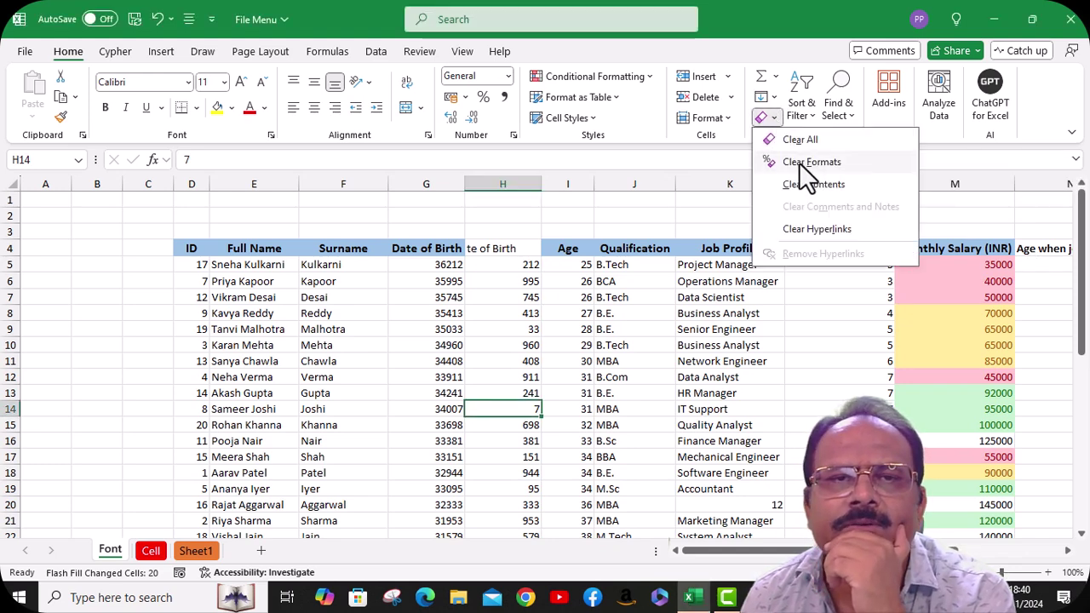
pyautogui.click(800, 164)
# Step: Clear only the formats from the whole employee table D4:N24, review the plain data, and undo the clearing
pyautogui.click(194, 248)
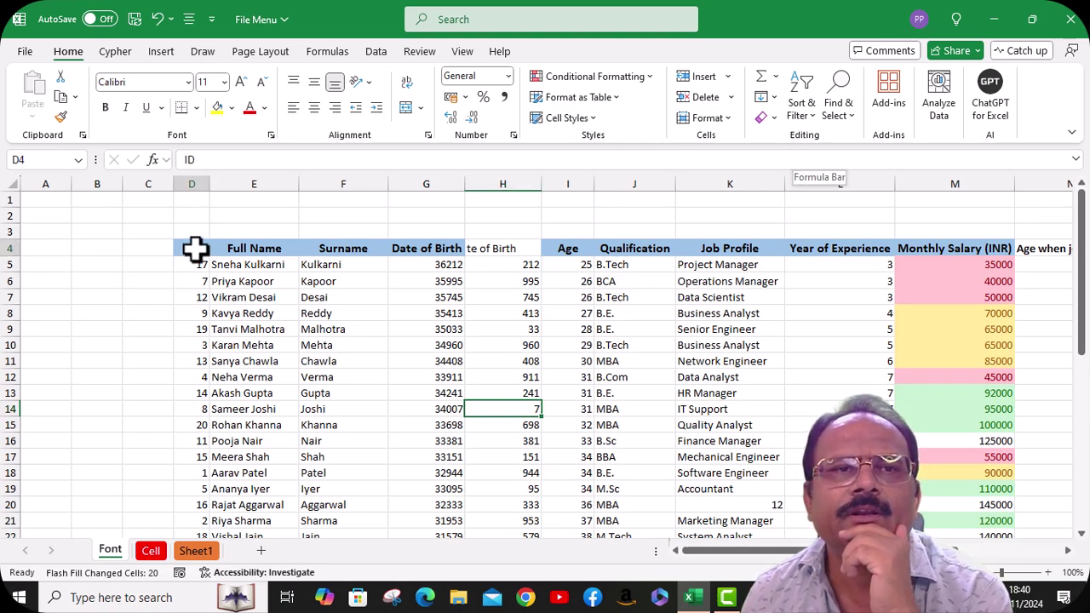
pyautogui.hotkey('ctrl', 'shift', 'Right')
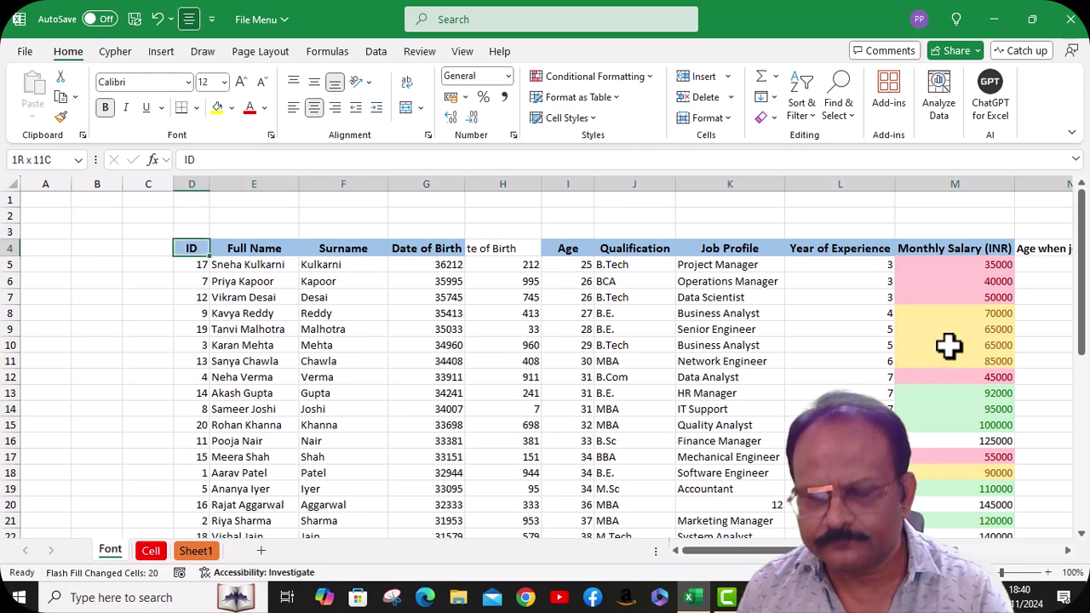
pyautogui.hotkey('ctrl', 'shift', 'Down')
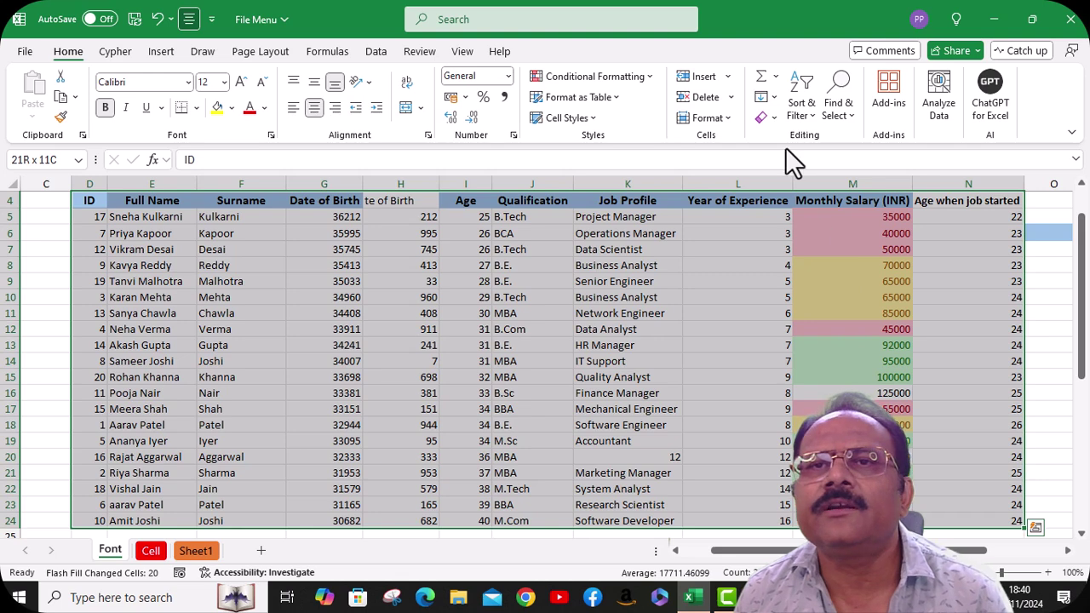
pyautogui.click(772, 116)
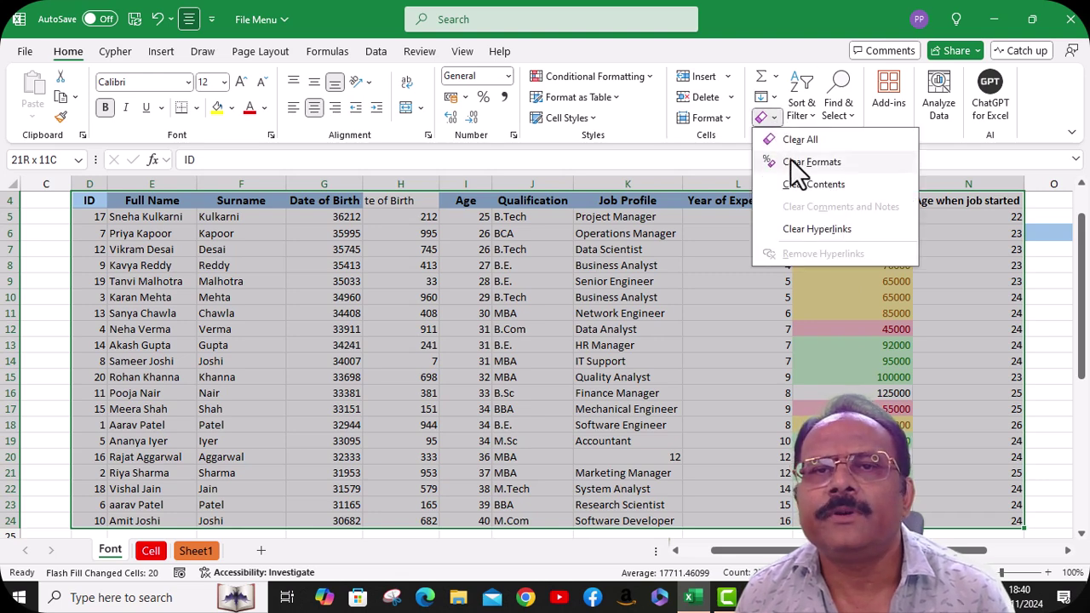
pyautogui.click(800, 160)
pyautogui.click(460, 281)
pyautogui.scroll(1, 88, 253)
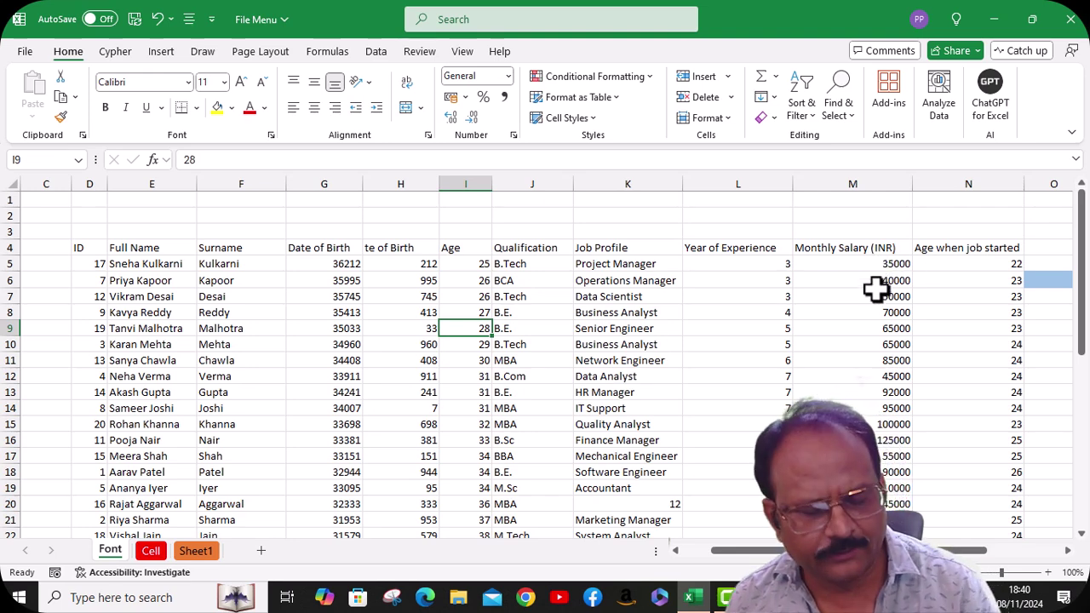
pyautogui.hotkey('ctrl', 'z')
pyautogui.click(870, 327)
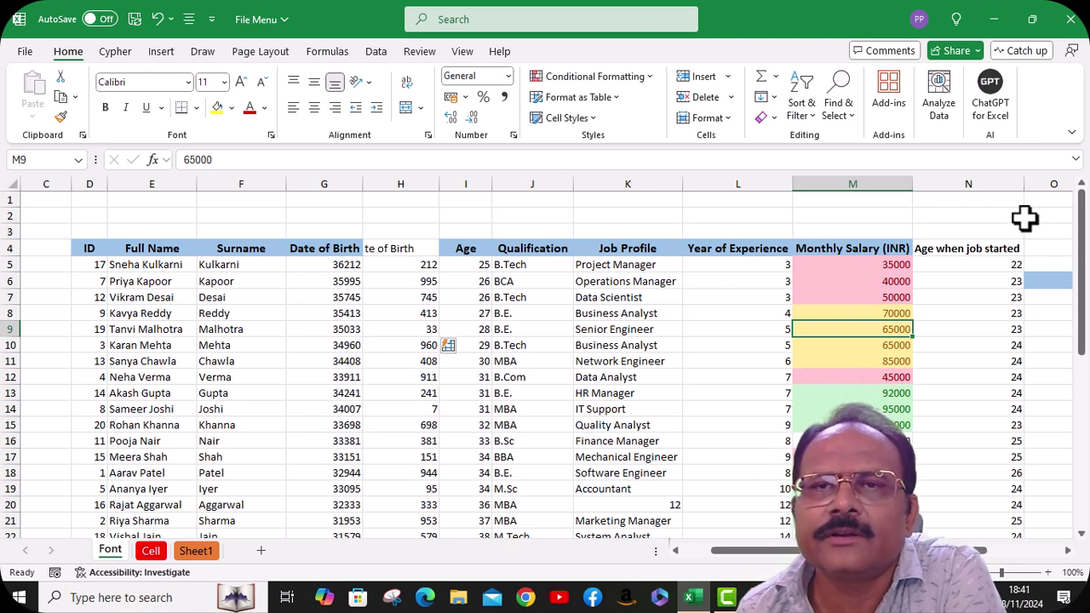
# Step: Clear only the contents of the entire employee table D4:N24, leaving its cell formatting in place
pyautogui.click(774, 118)
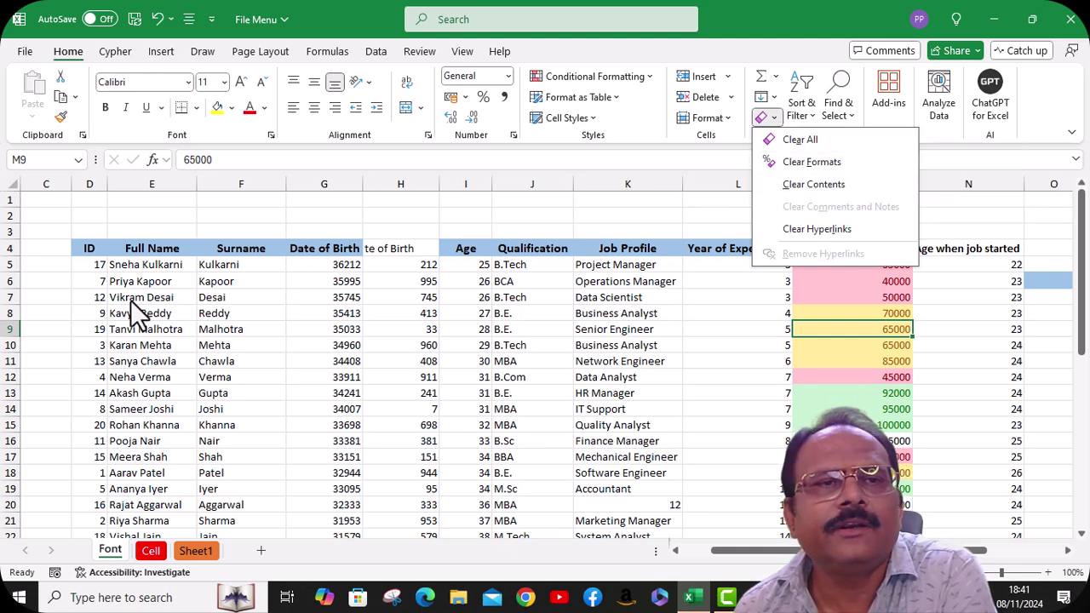
pyautogui.click(81, 251)
pyautogui.click(81, 251)
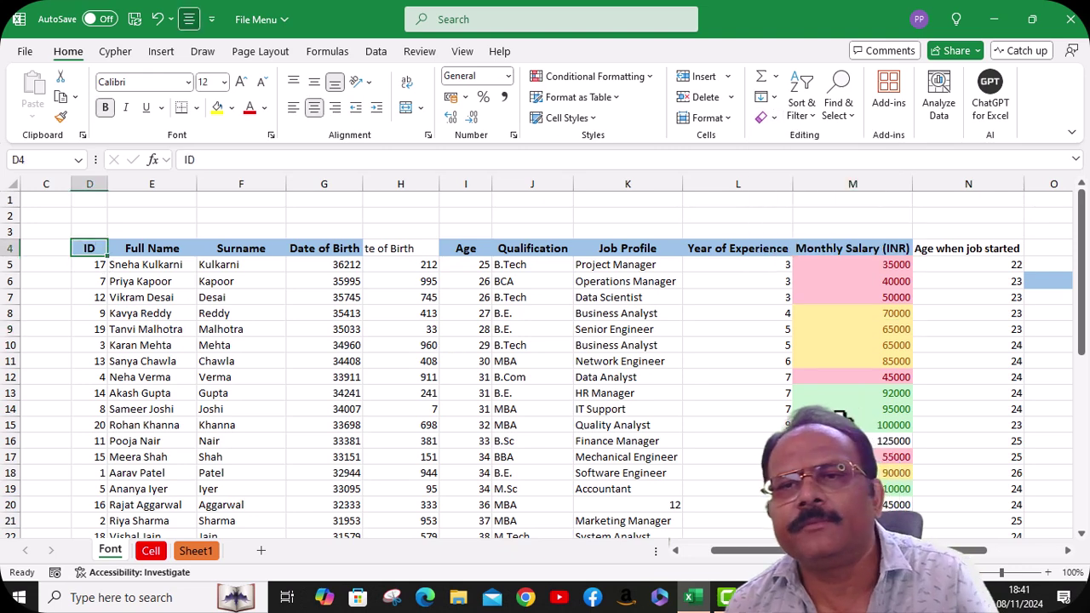
pyautogui.scroll(-3, 1039, 460)
pyautogui.hotkey('ctrl', 'a')
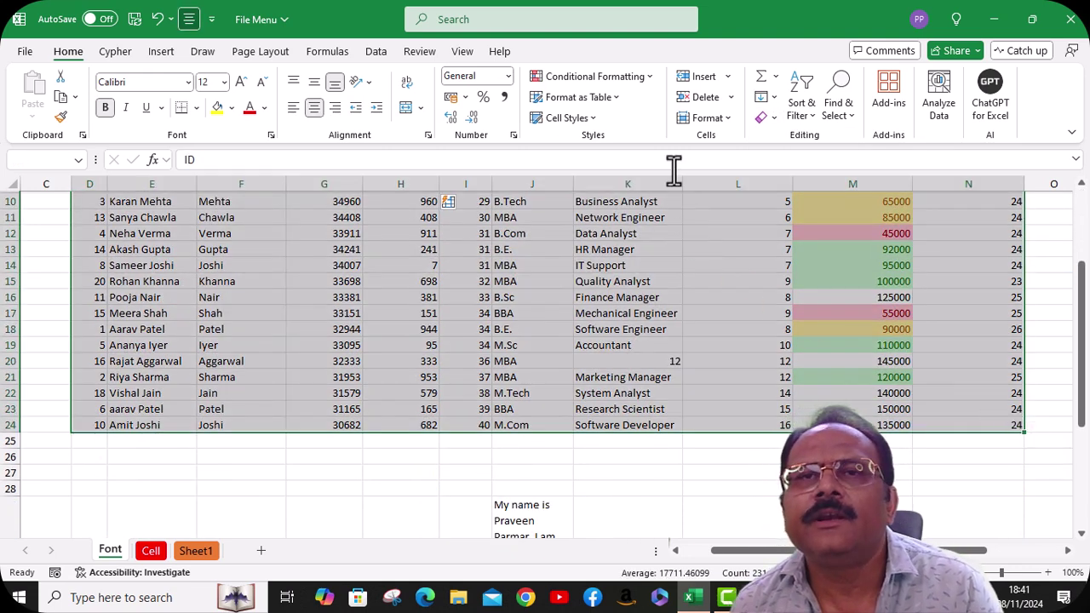
pyautogui.click(771, 119)
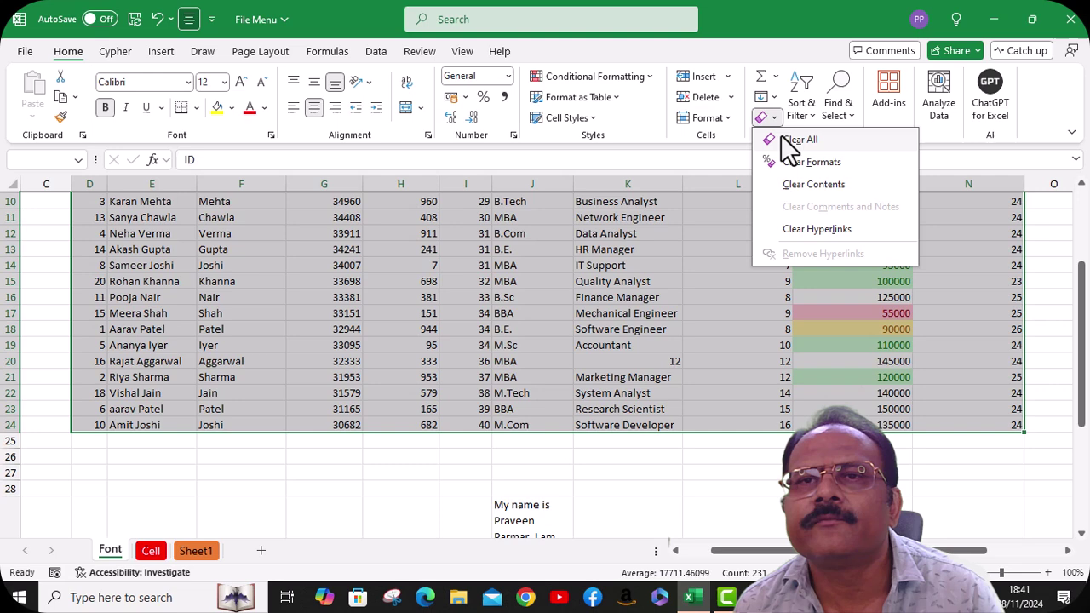
pyautogui.click(798, 185)
pyautogui.scroll(3, 698, 356)
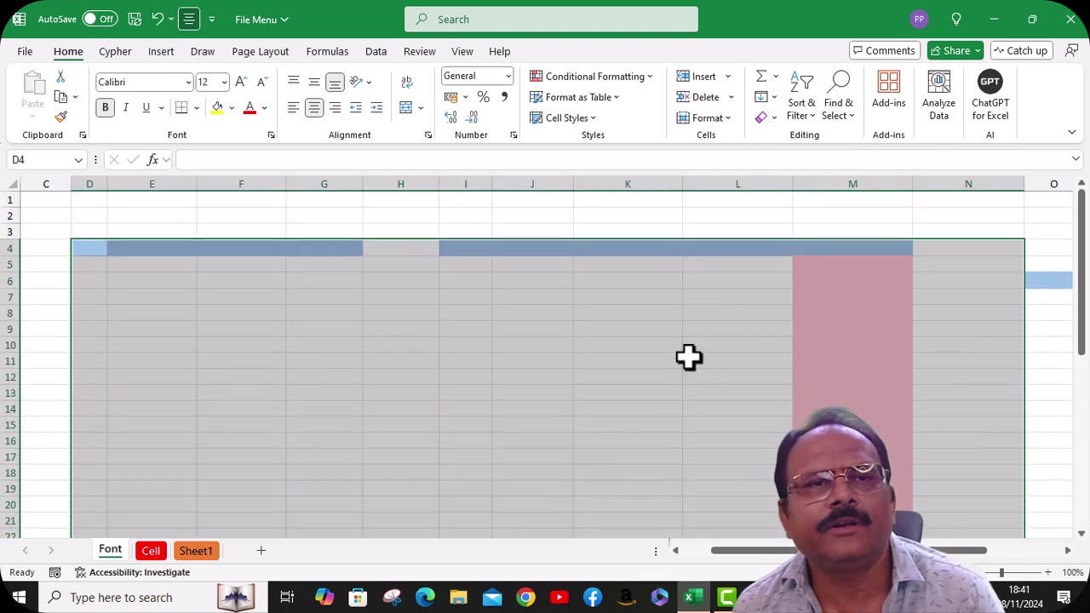
# Step: Check the emptied table area down past its last row and undo the clearing of contents
pyautogui.click(692, 348)
pyautogui.scroll(-4, 691, 347)
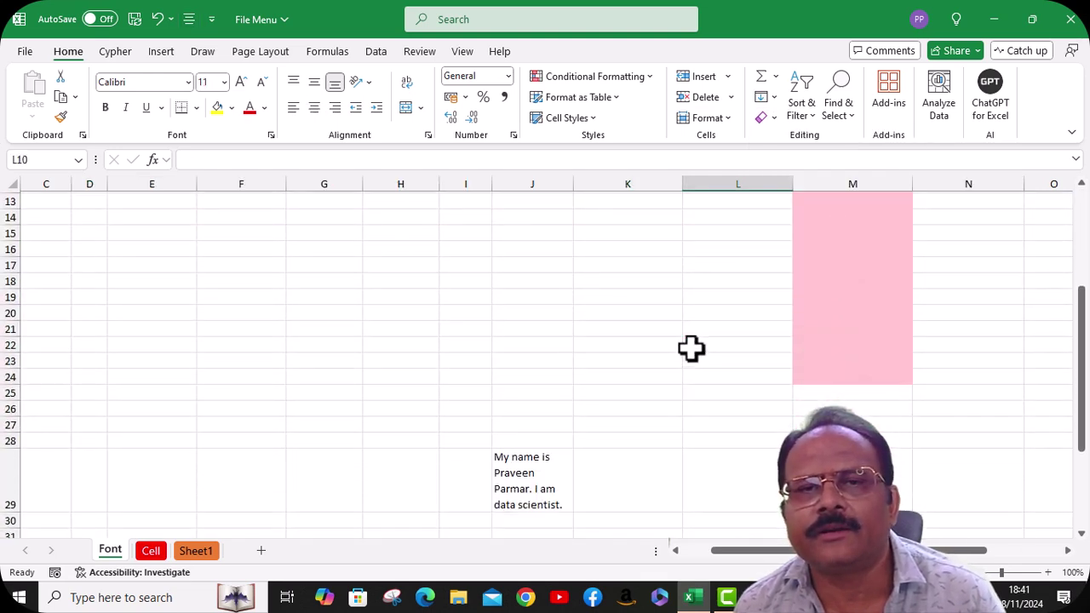
pyautogui.scroll(4, 691, 348)
pyautogui.scroll(-1, 691, 344)
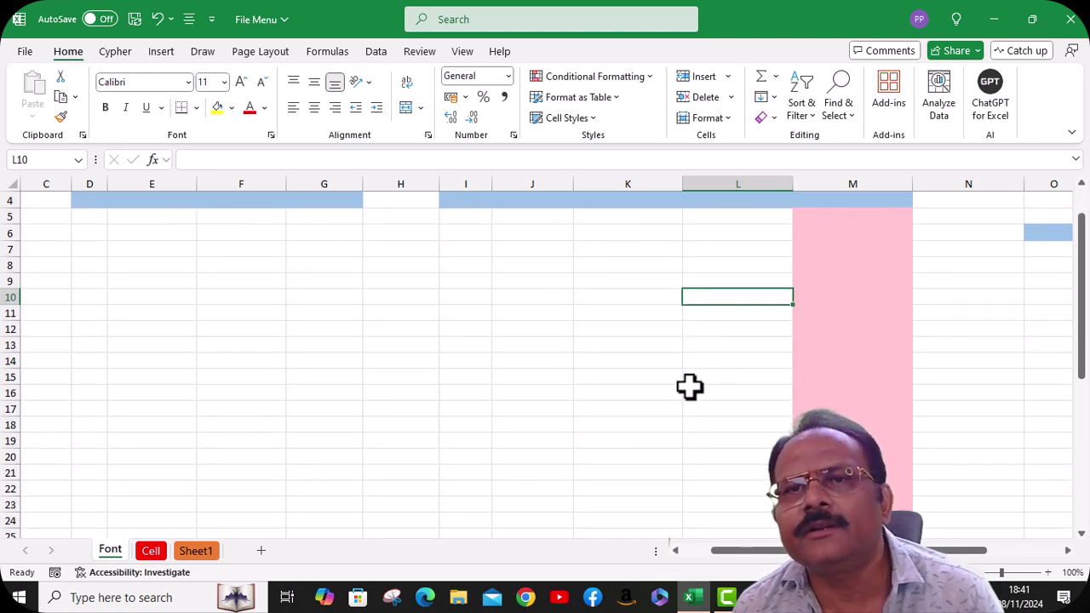
pyautogui.hotkey('ctrl', 'z')
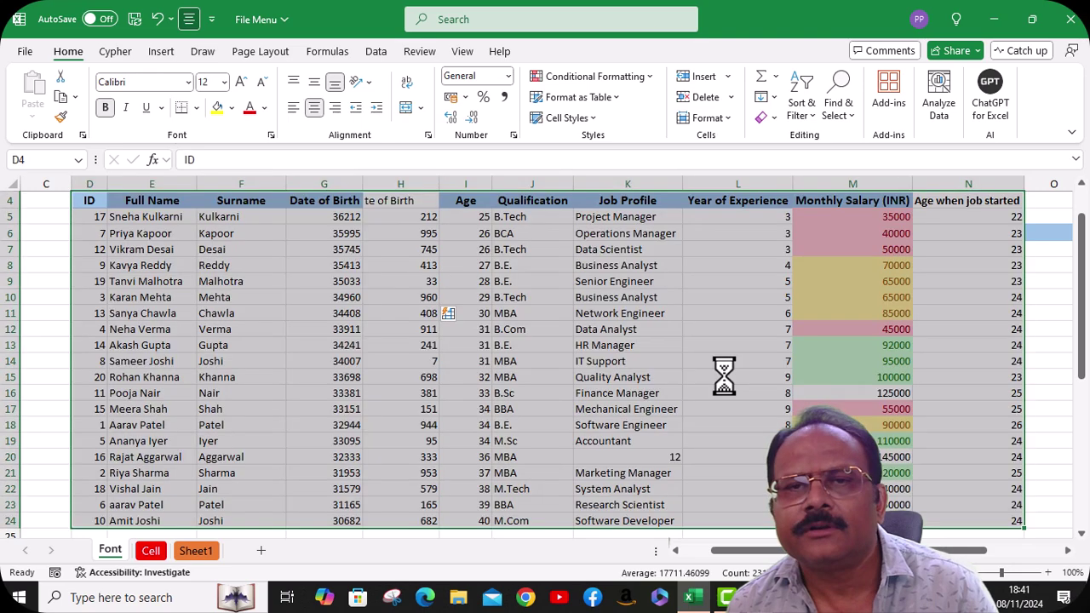
# Step: Apply Clear All to the employee table D4:N24, look over the blank range, and undo it
pyautogui.click(774, 116)
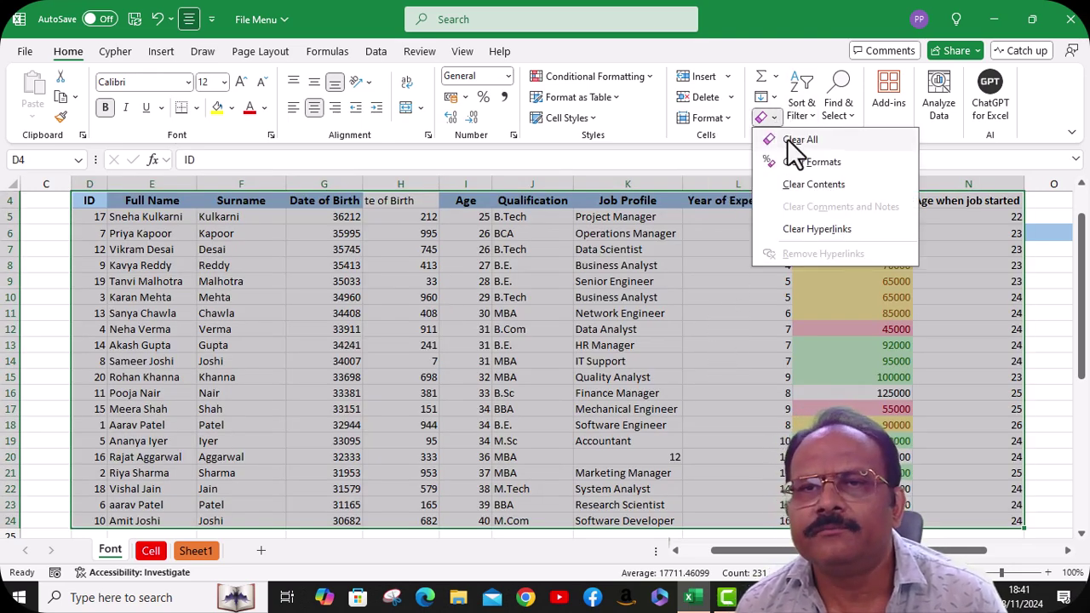
pyautogui.click(787, 140)
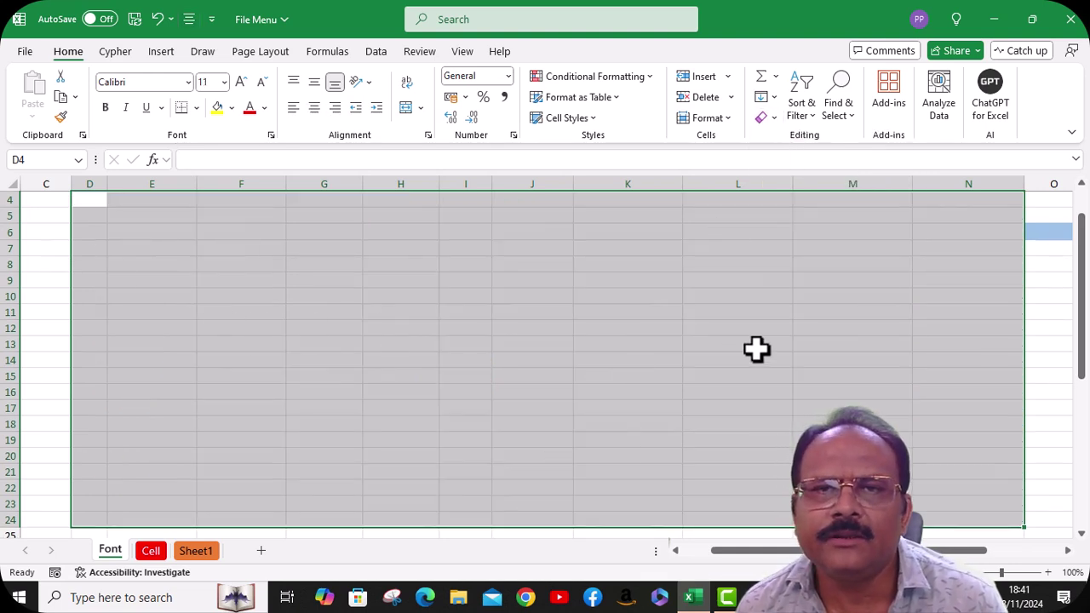
pyautogui.scroll(-1, 758, 344)
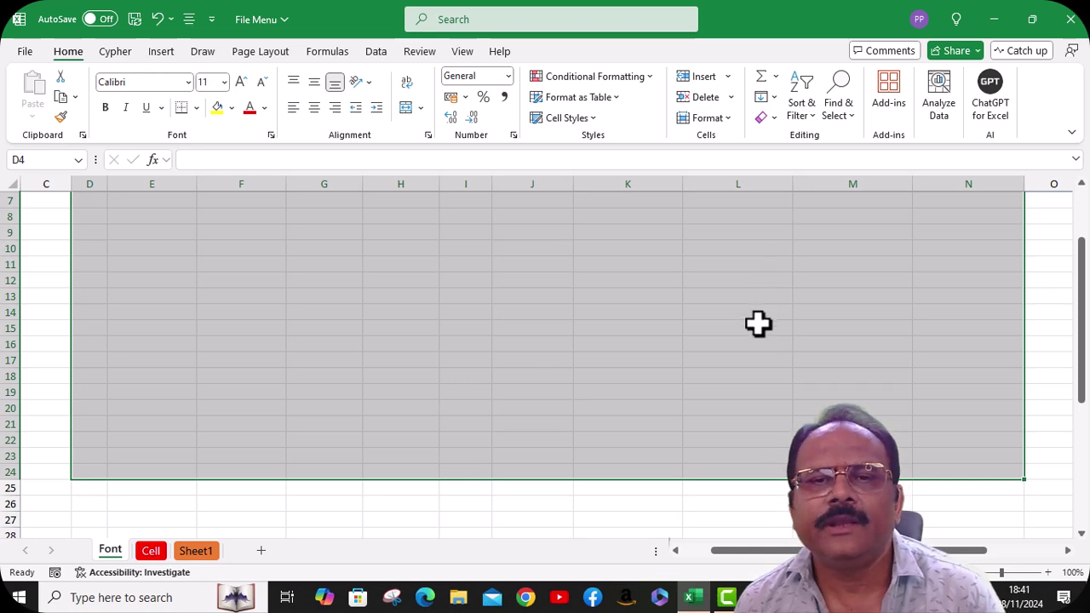
pyautogui.scroll(-2, 759, 318)
pyautogui.scroll(2, 758, 319)
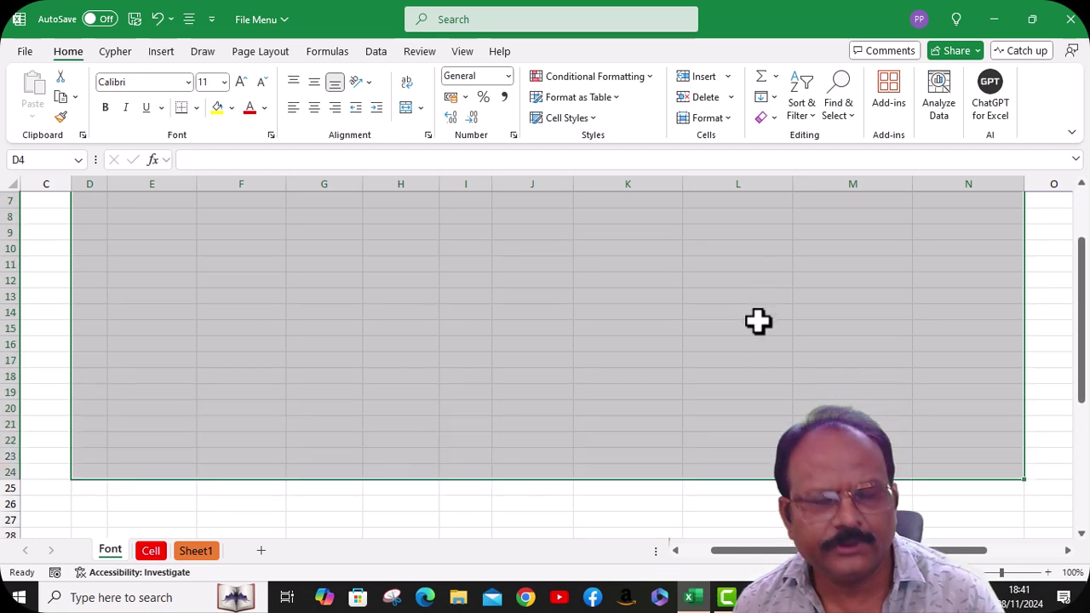
pyautogui.hotkey('ctrl', 'z')
pyautogui.scroll(-5, 702, 358)
pyautogui.click(729, 406)
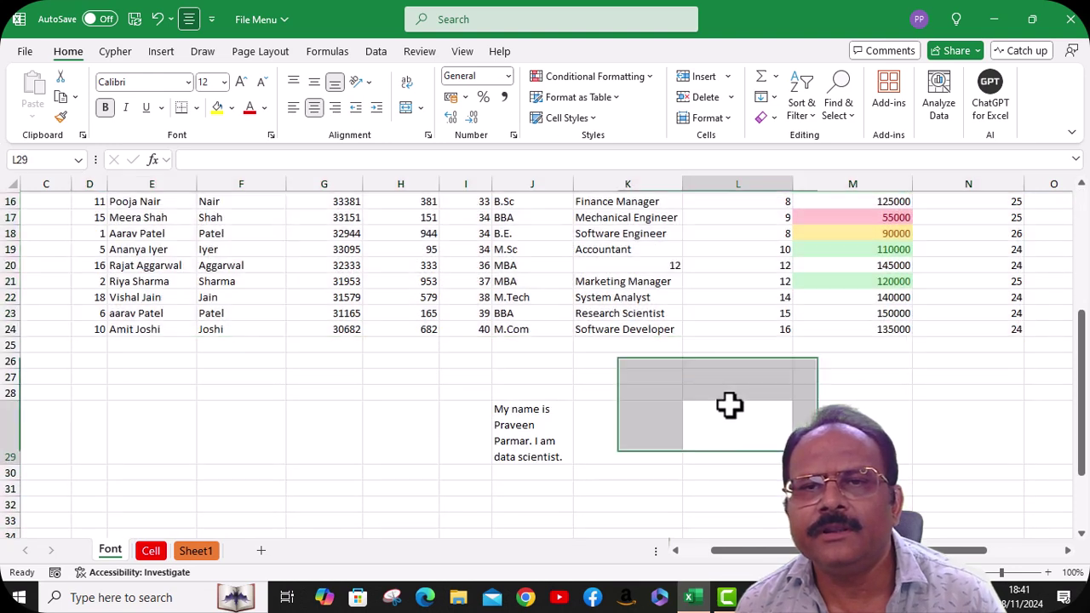
pyautogui.click(727, 376)
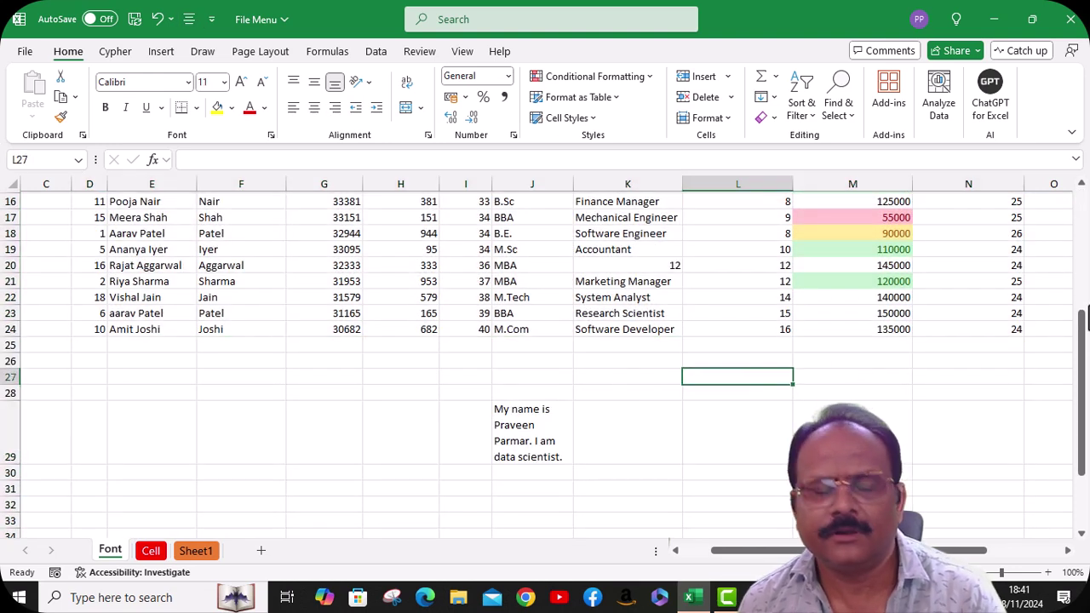
pyautogui.write('www.cypheranalytica.com')
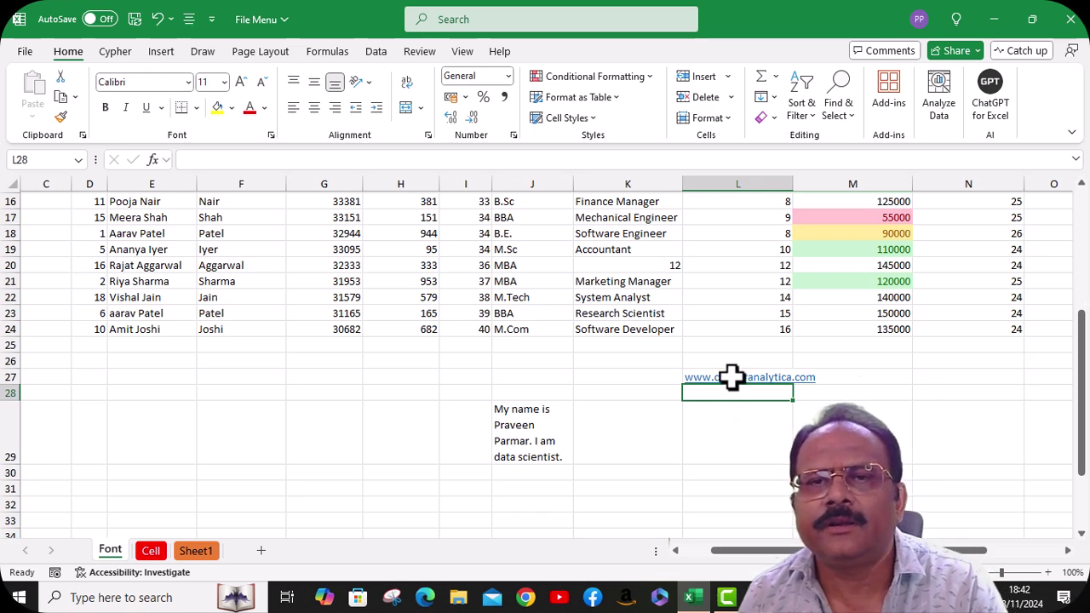
pyautogui.click(730, 377)
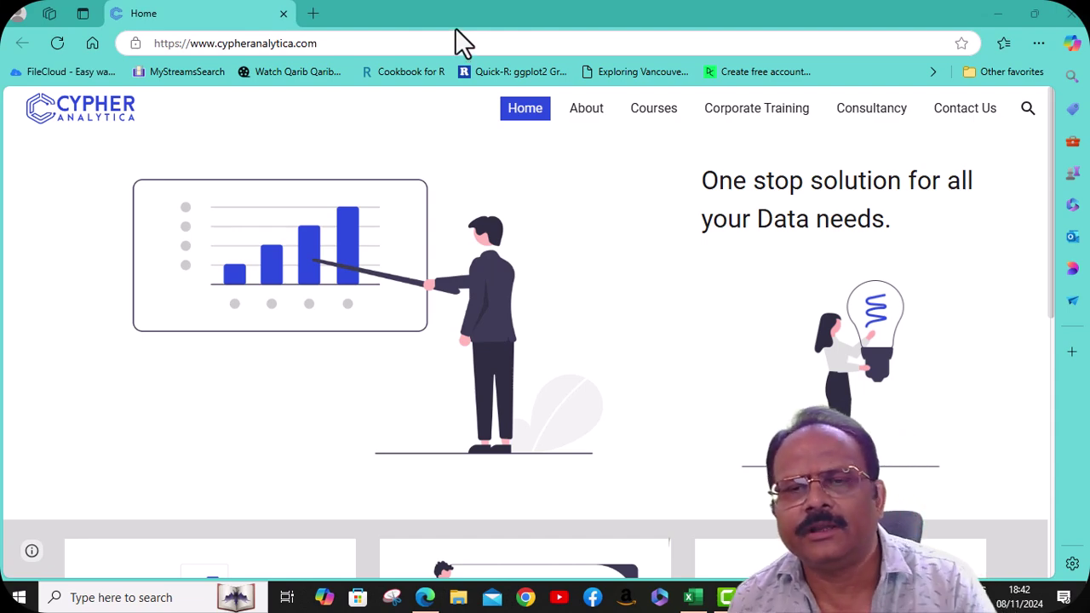
pyautogui.click(692, 597)
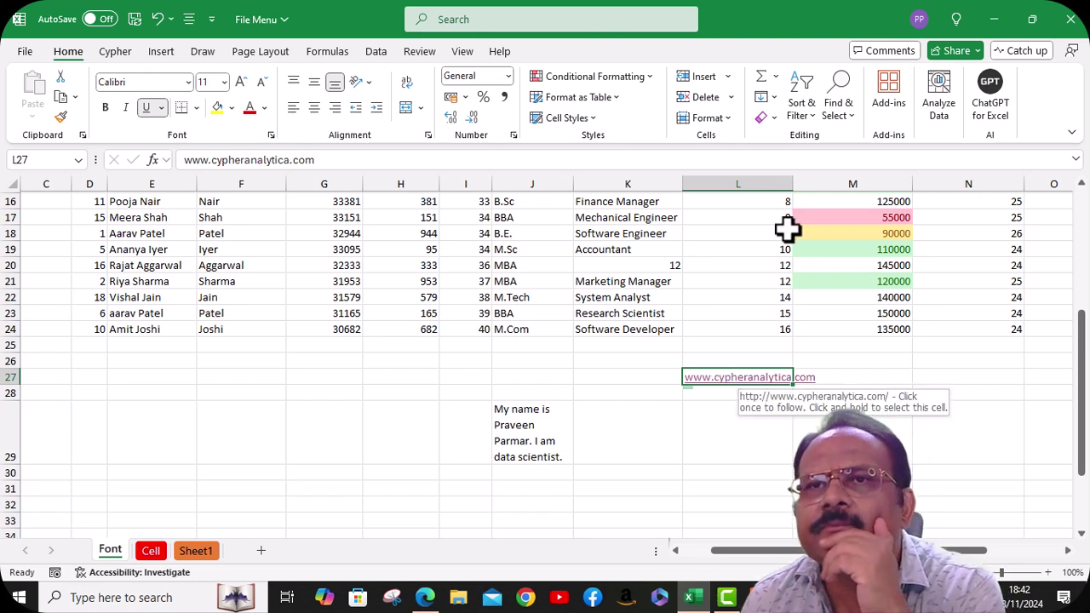
# Step: Apply Clear Hyperlinks to the web address in L27
pyautogui.click(771, 118)
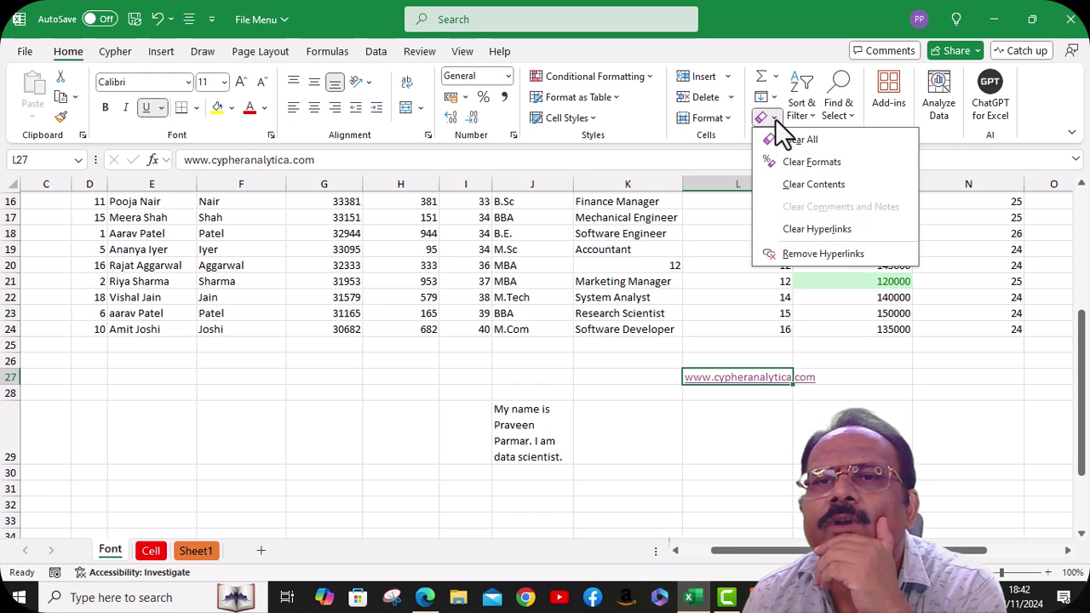
pyautogui.click(807, 229)
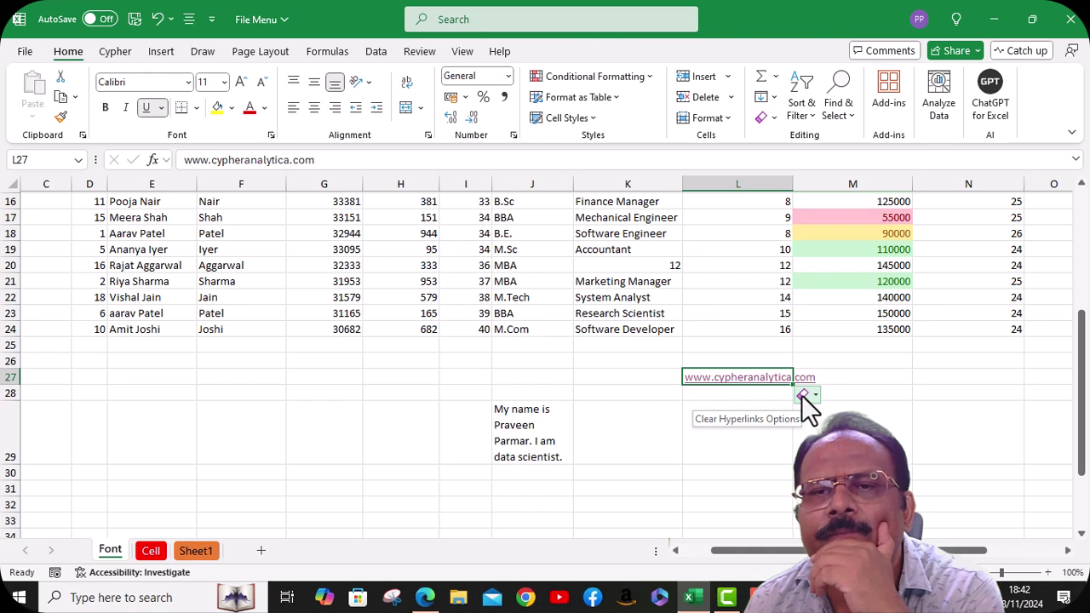
pyautogui.click(706, 409)
pyautogui.press('Up')
pyautogui.press('Up')
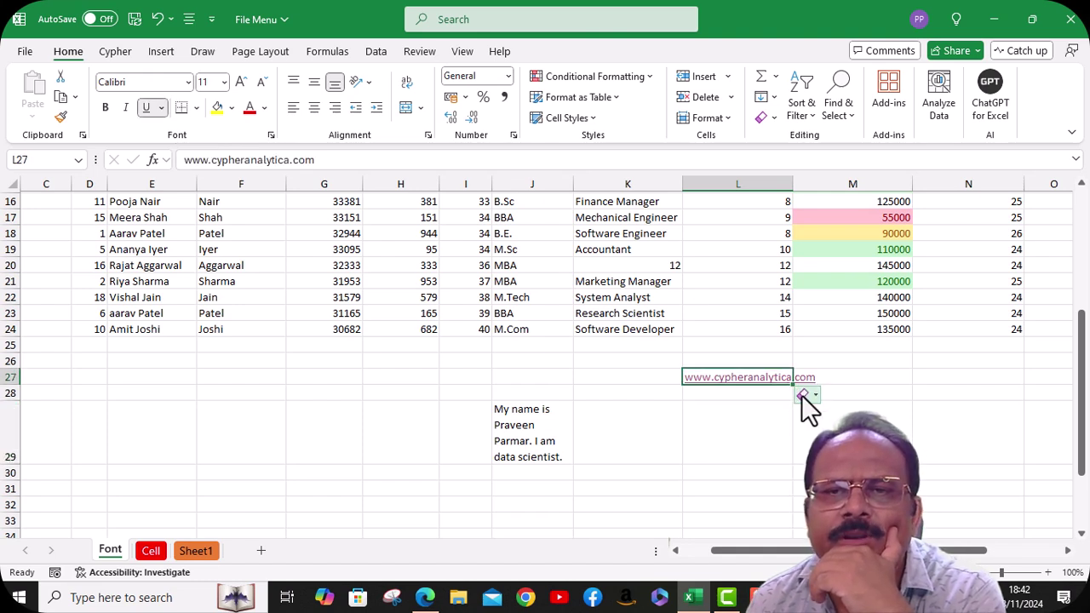
# Step: Extend the clearing of L27 with the Clear Hyperlinks and Formats option, check the address, and undo the clearing
pyautogui.click(813, 395)
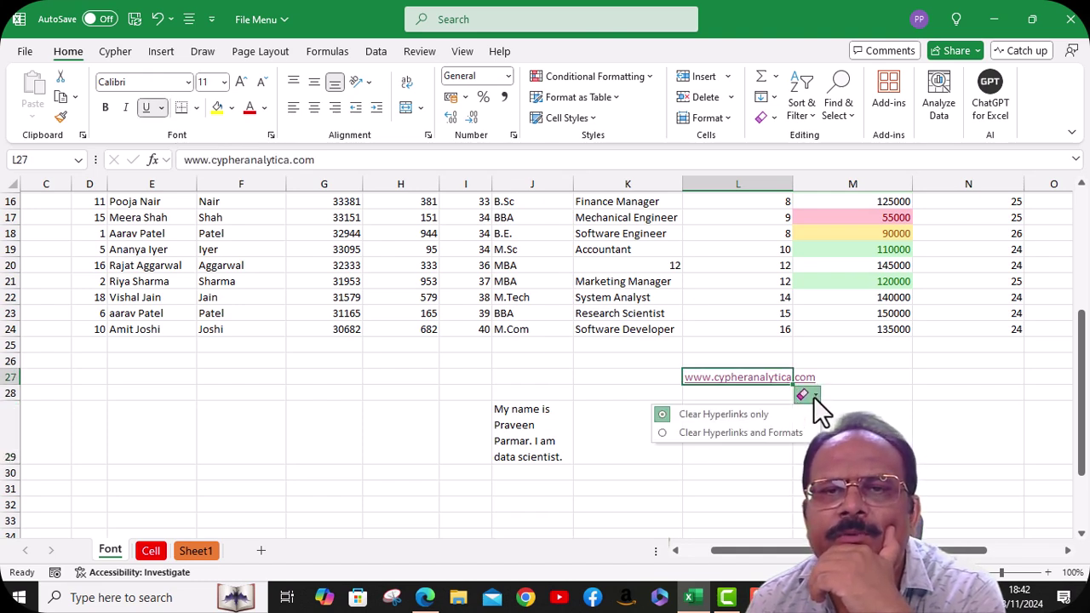
pyautogui.click(662, 433)
pyautogui.click(724, 415)
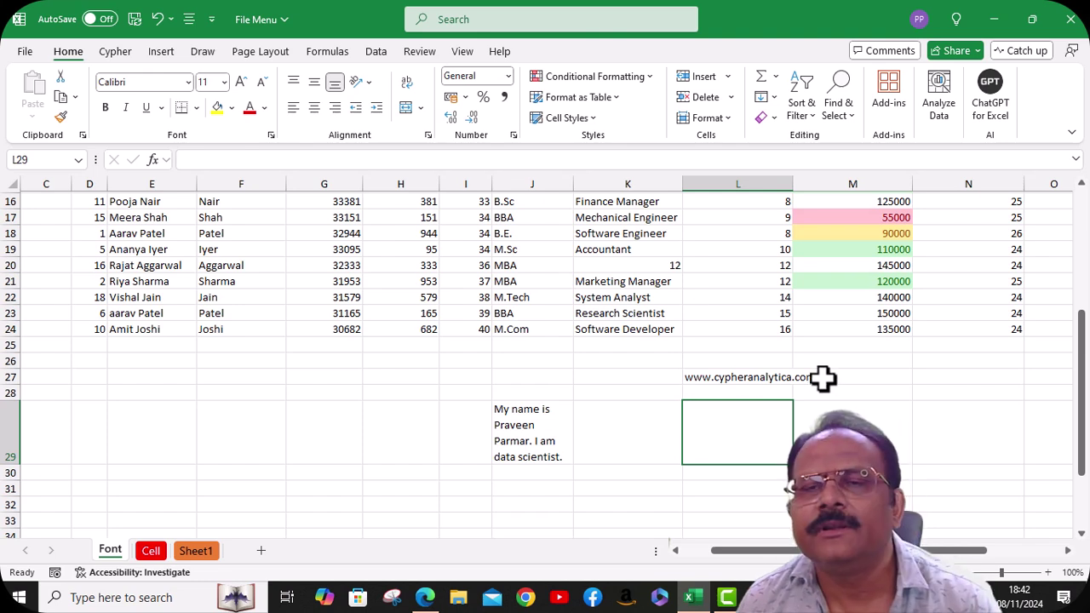
pyautogui.hotkey('ctrl', 'z')
# Step: Apply Remove Hyperlinks to the web address in L27 and test that cell
pyautogui.click(778, 122)
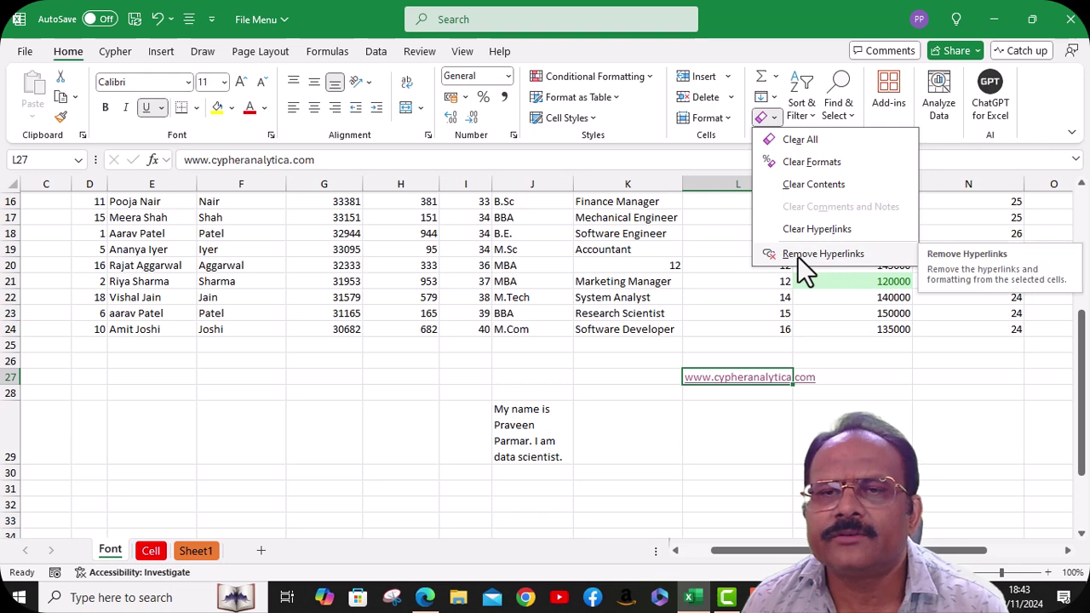
pyautogui.click(798, 257)
pyautogui.click(766, 430)
pyautogui.click(749, 377)
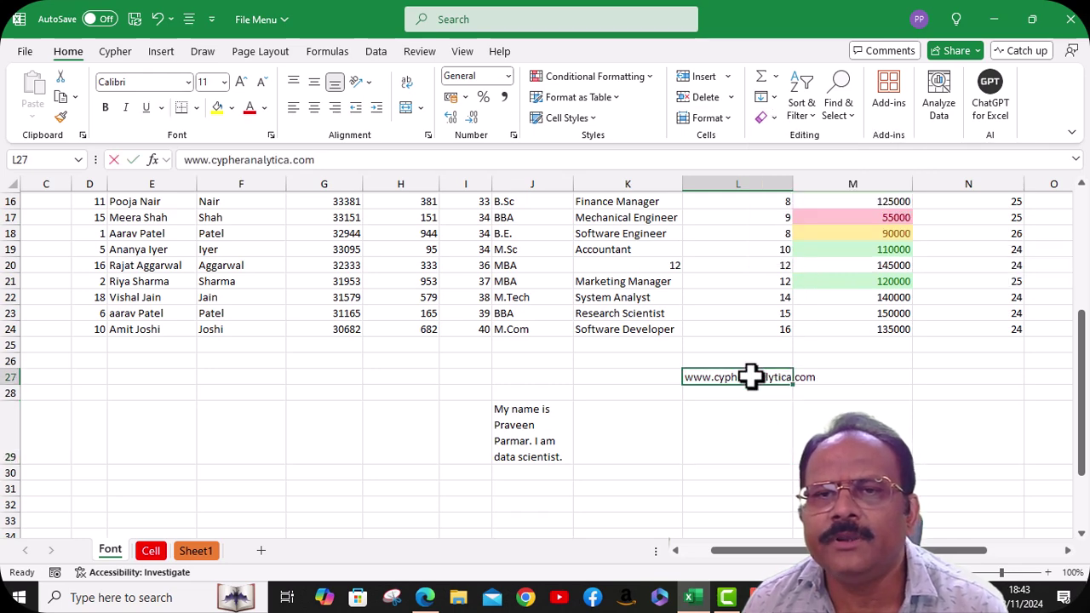
pyautogui.doubleClick(750, 376)
pyautogui.press('Return')
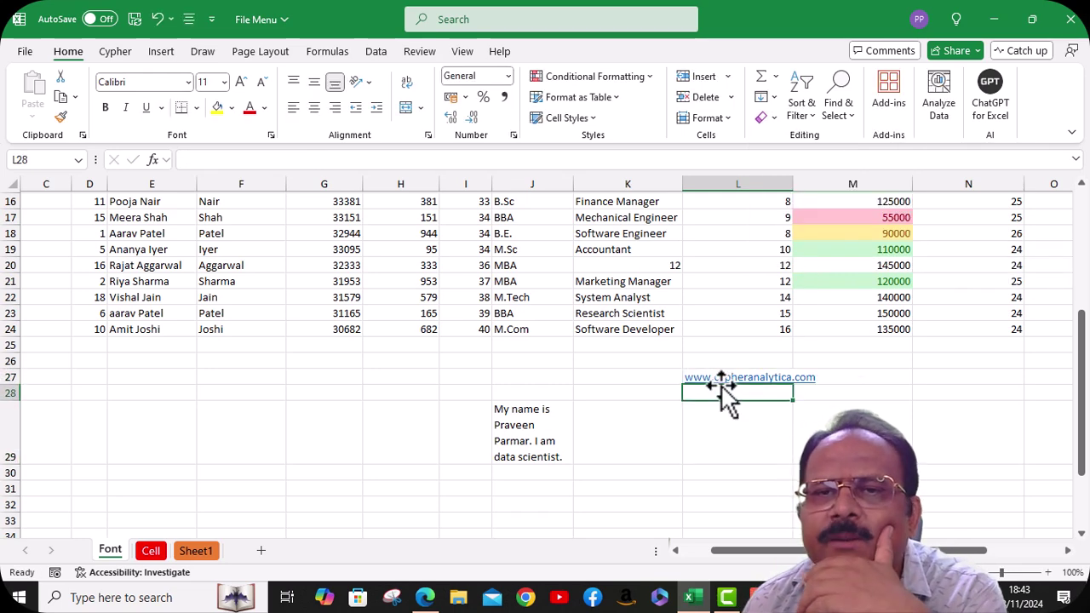
pyautogui.click(720, 378)
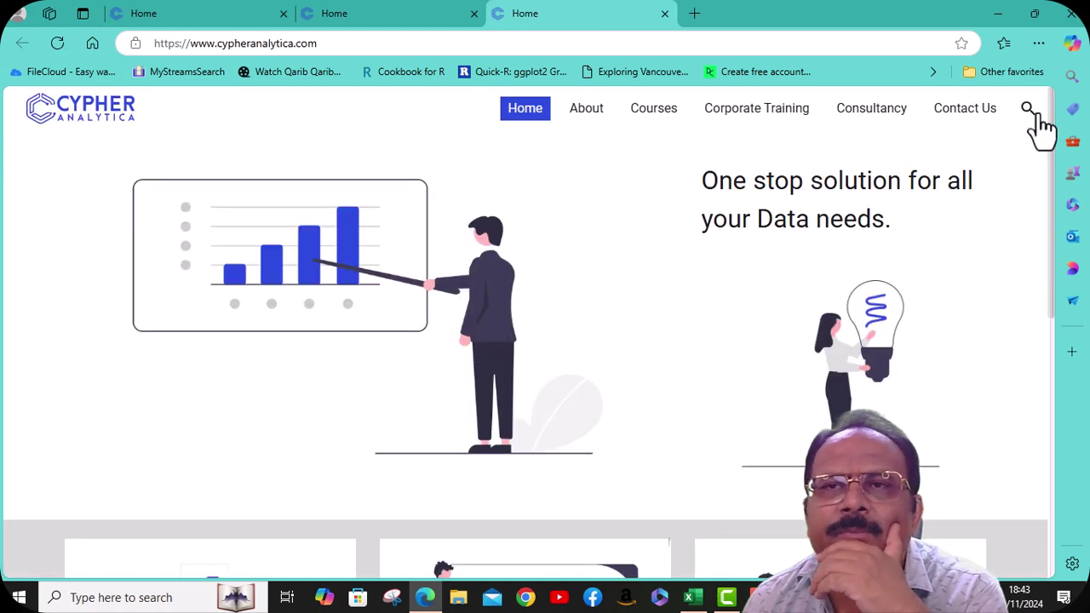
pyautogui.click(1070, 14)
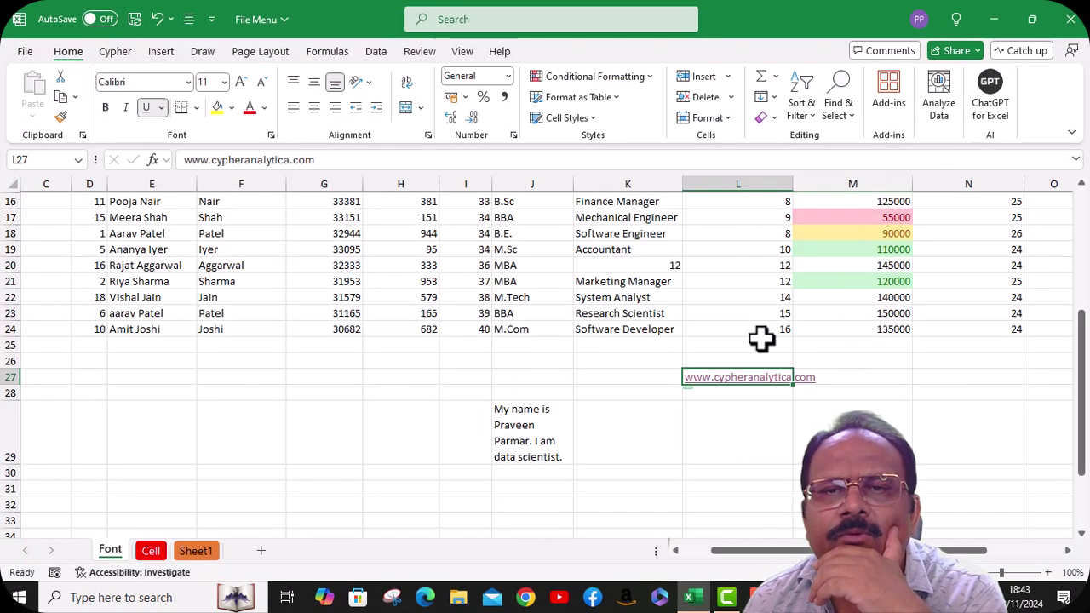
# Step: Apply Remove Hyperlinks to the web address in L27 and test that cell
pyautogui.click(773, 119)
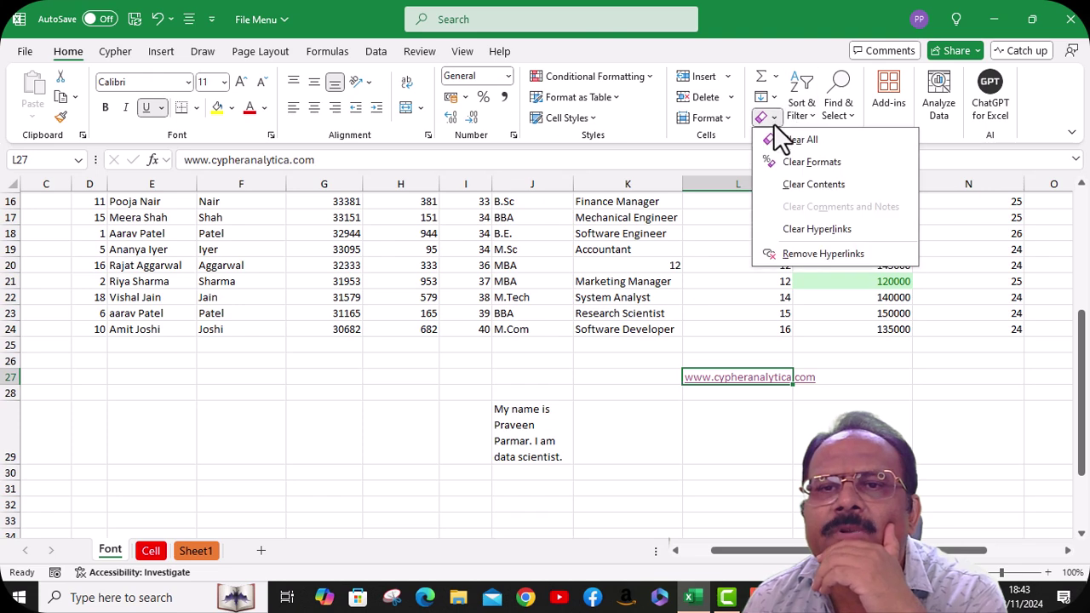
pyautogui.click(800, 250)
pyautogui.click(776, 485)
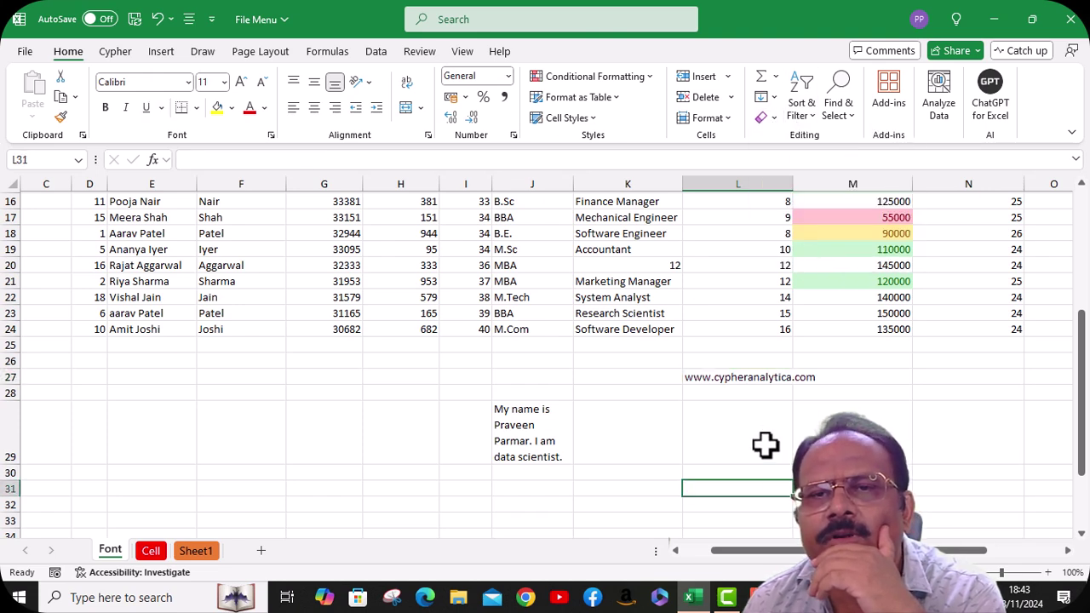
pyautogui.click(734, 381)
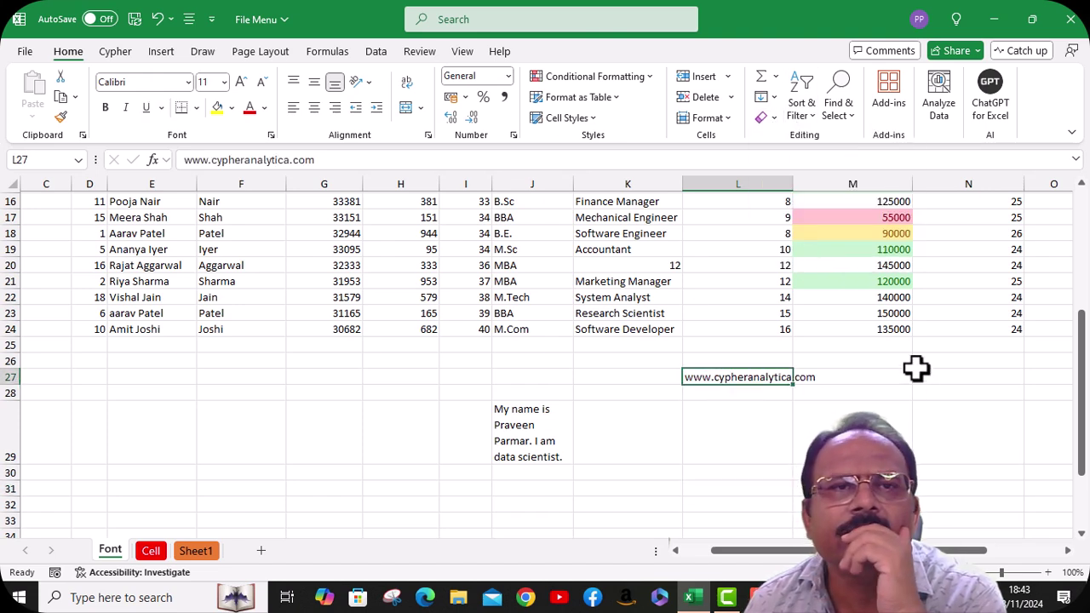
pyautogui.click(900, 382)
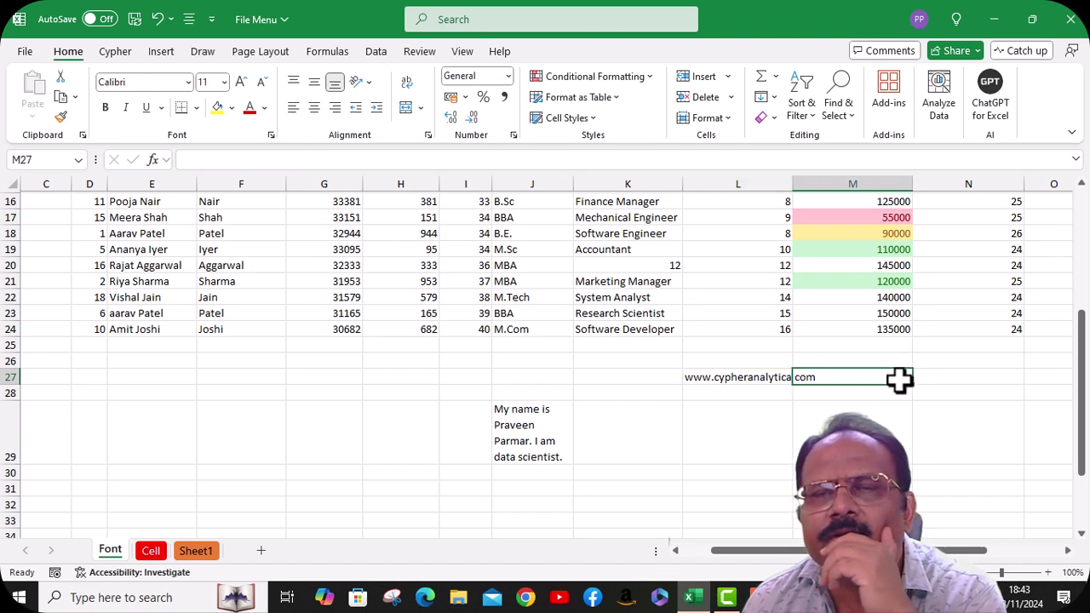
pyautogui.click(773, 117)
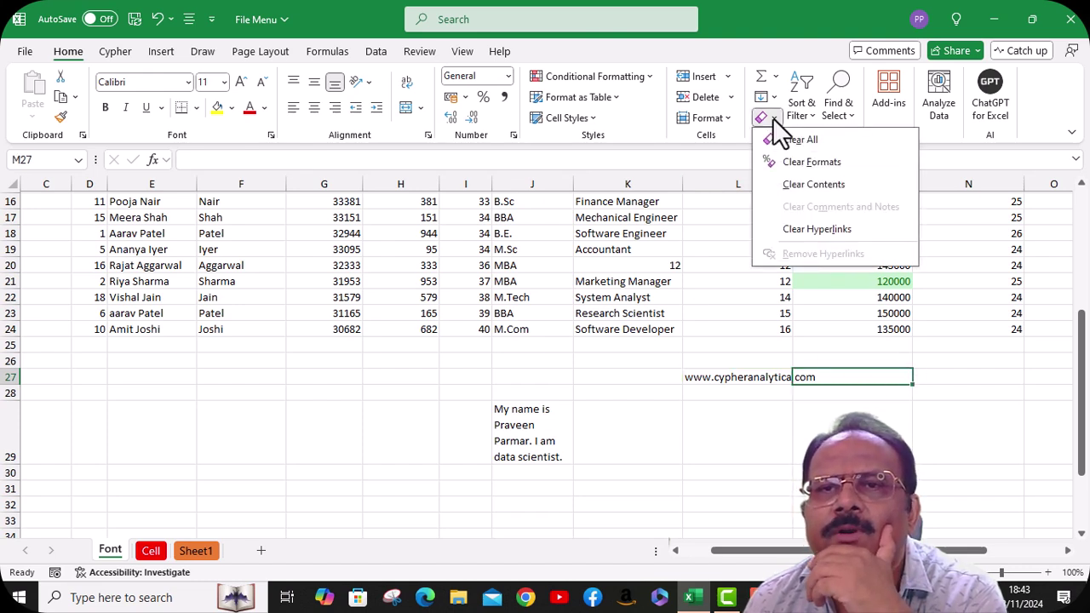
pyautogui.click(773, 118)
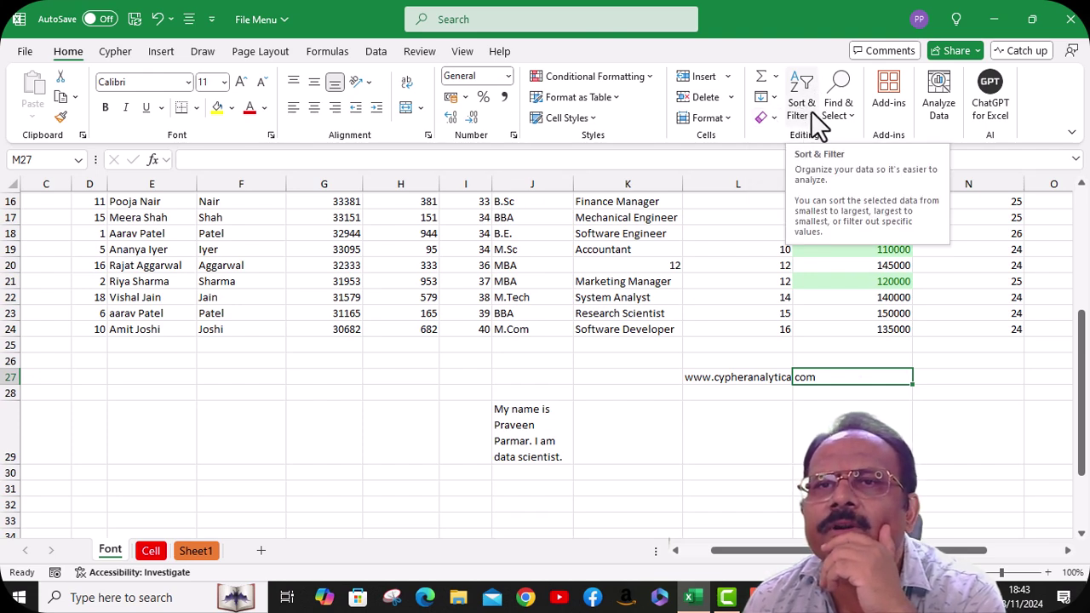
pyautogui.click(813, 115)
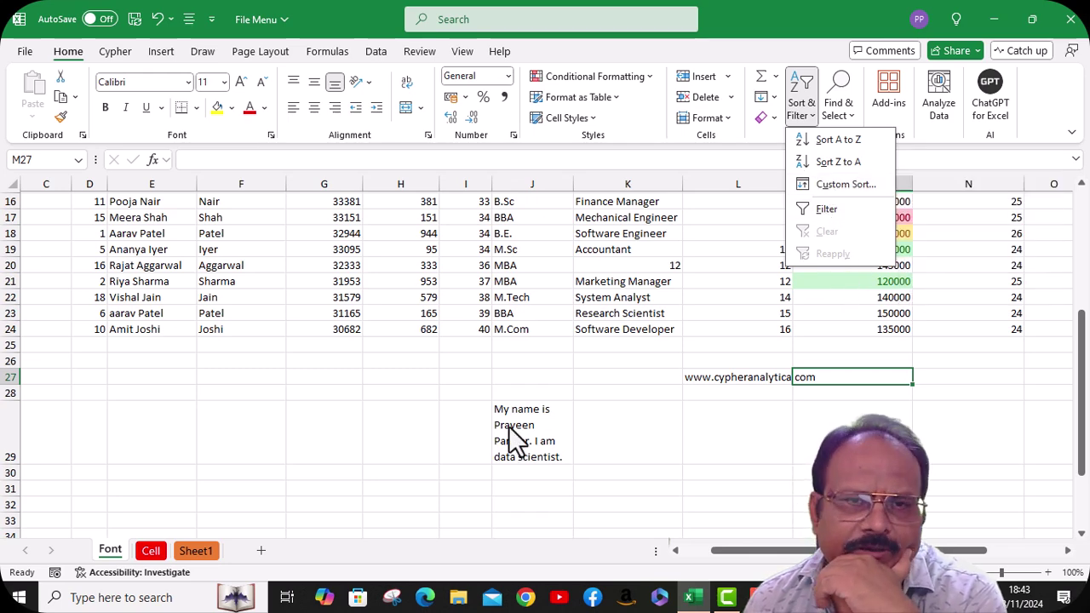
pyautogui.click(585, 386)
pyautogui.scroll(4, 588, 379)
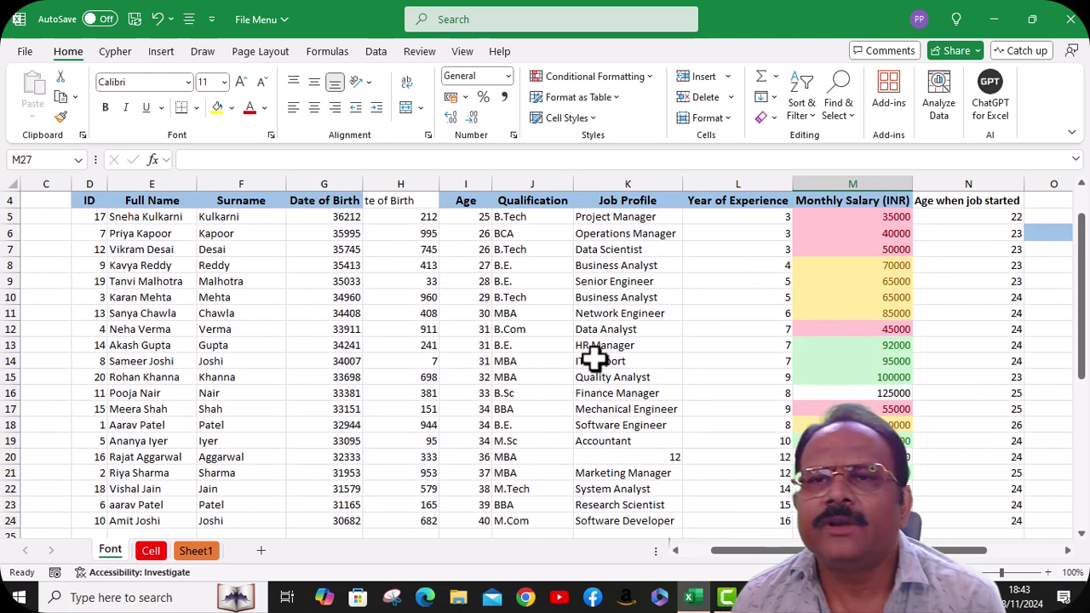
pyautogui.click(803, 110)
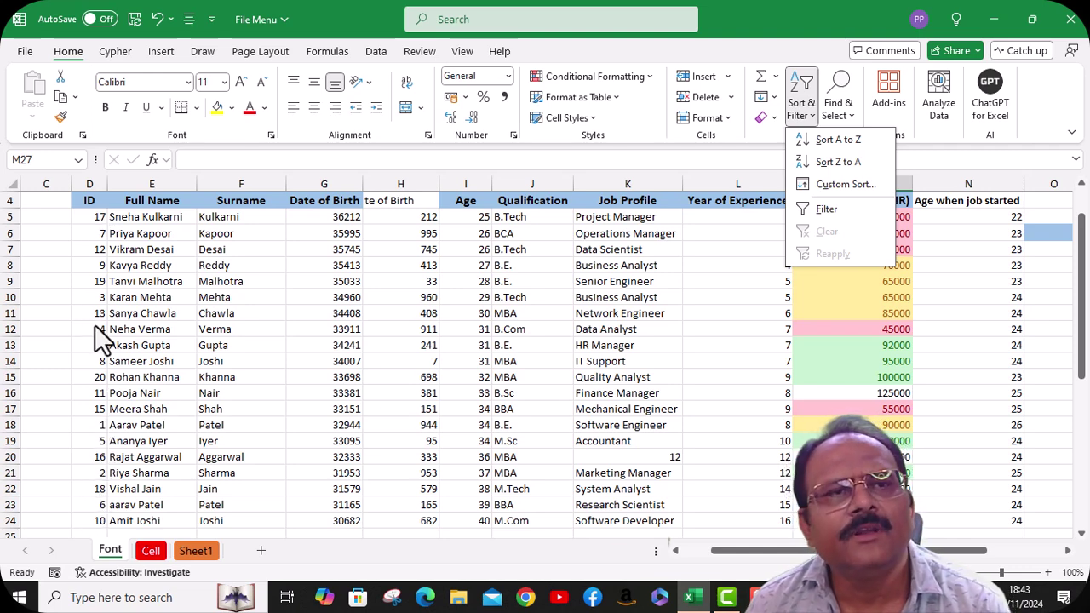
# Step: Sort the ID values in D5:D24 from smallest to largest with Expand the selection, and undo the sort
pyautogui.click(88, 223)
pyautogui.click(88, 218)
pyautogui.scroll(-3, 77, 369)
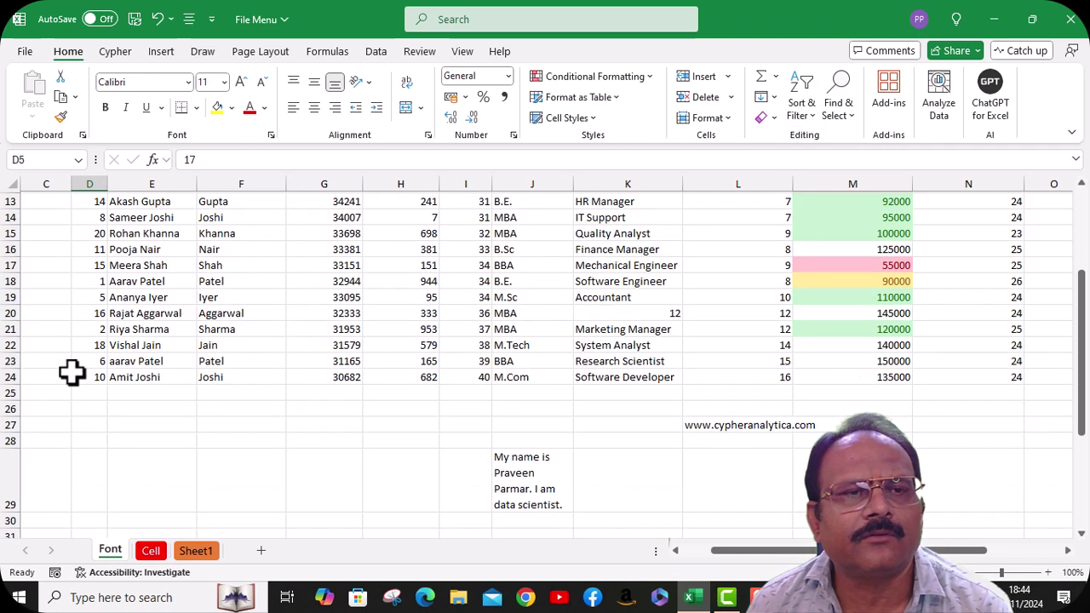
pyautogui.keyDown('shift'); pyautogui.click(86, 380); pyautogui.keyUp('shift')
pyautogui.scroll(4, 112, 314)
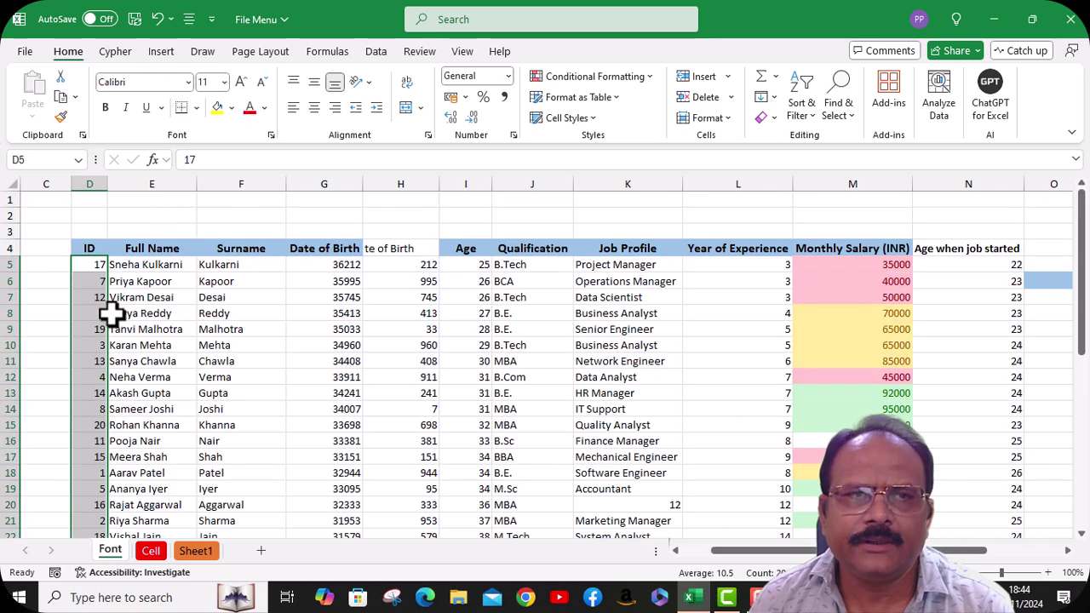
pyautogui.click(809, 111)
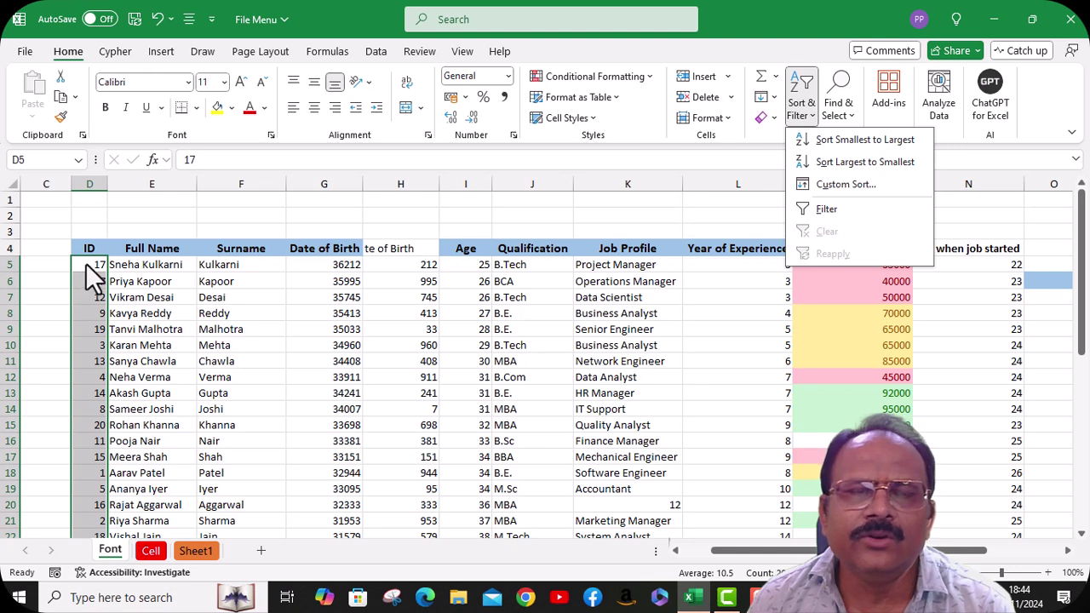
pyautogui.click(903, 143)
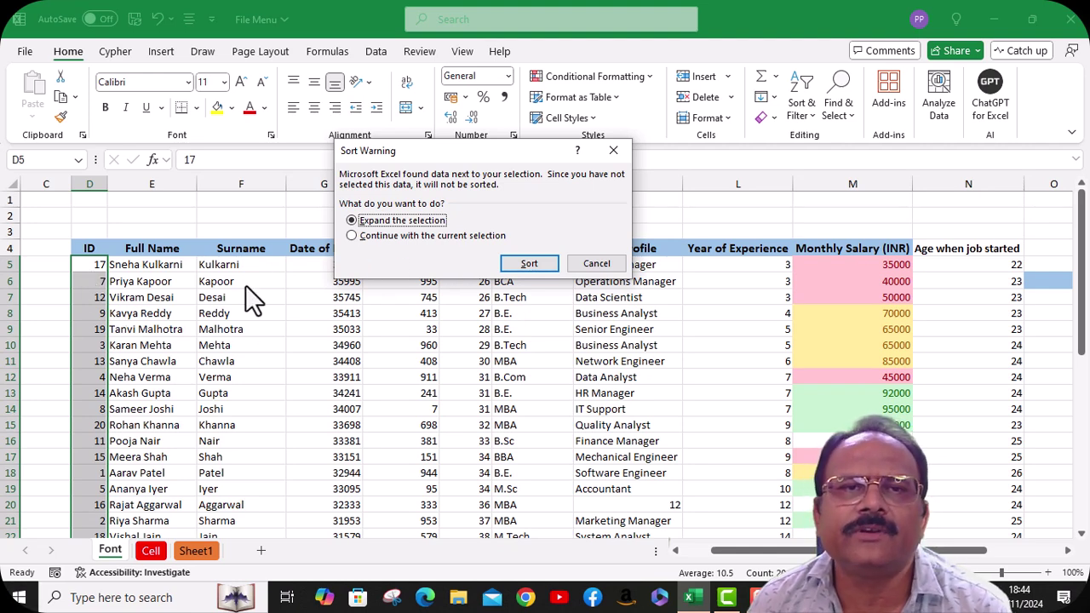
pyautogui.click(526, 264)
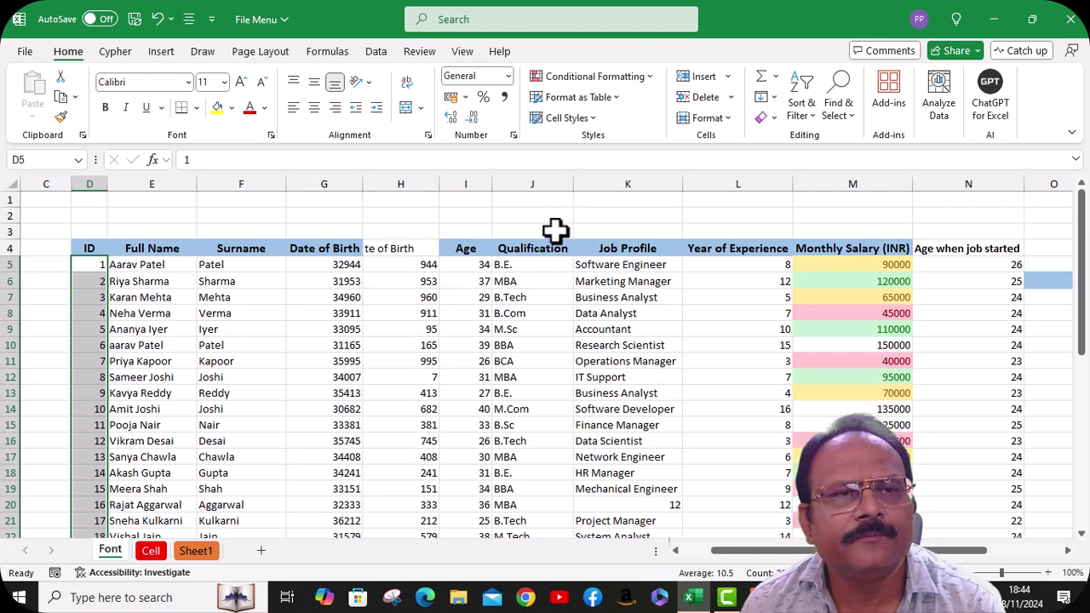
pyautogui.hotkey('ctrl', 'z')
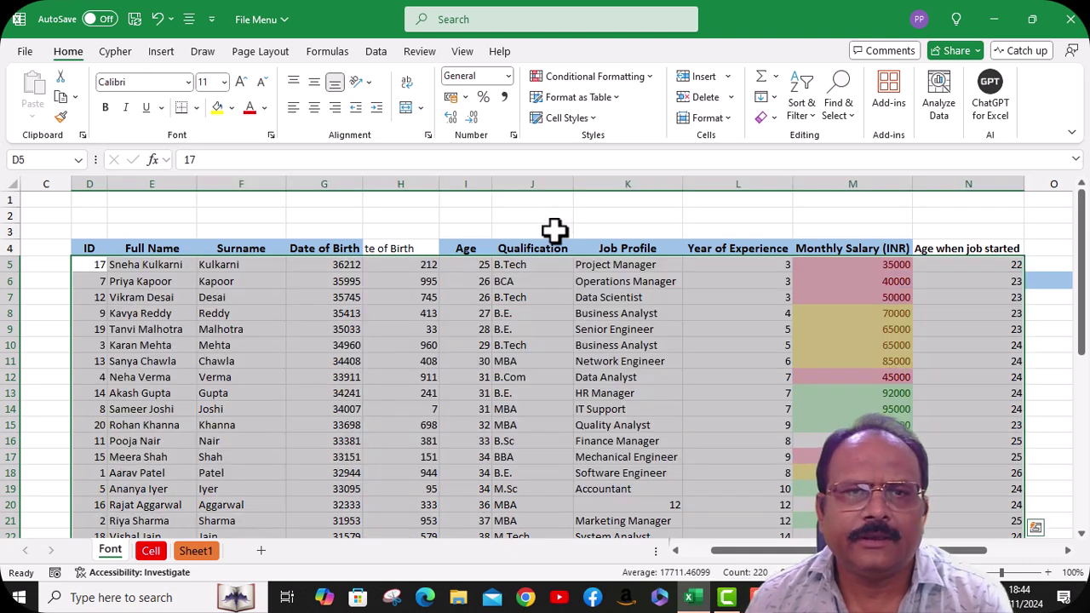
# Step: Sort only the ID values in D5:D24 from smallest to largest, leaving the neighbouring columns out of the sort
pyautogui.click(340, 297)
pyautogui.click(86, 264)
pyautogui.scroll(-4, 119, 341)
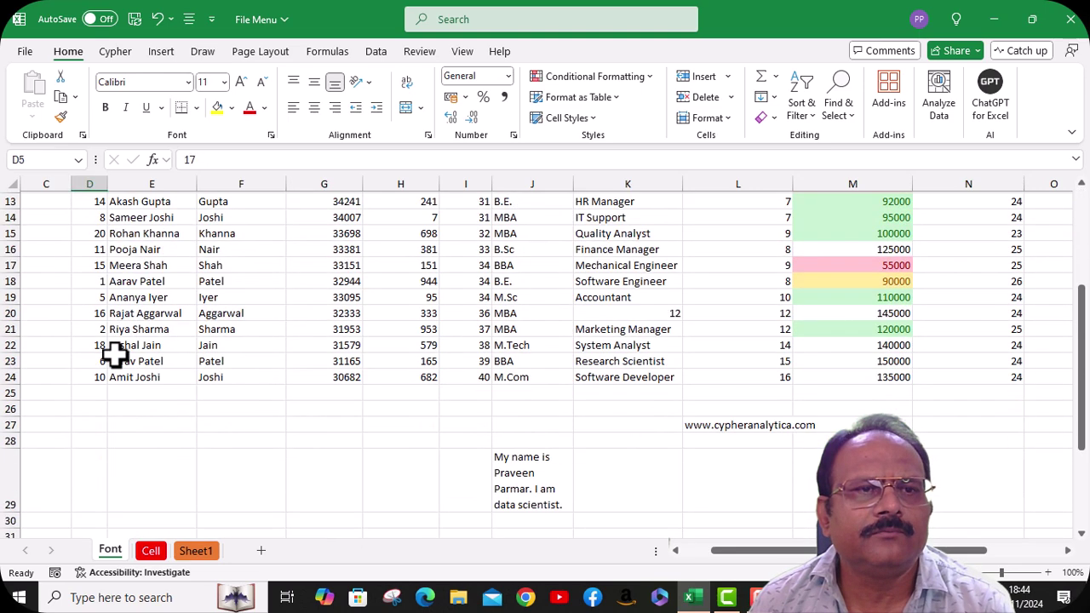
pyautogui.keyDown('shift'); pyautogui.click(97, 377); pyautogui.keyUp('shift')
pyautogui.scroll(4, 176, 324)
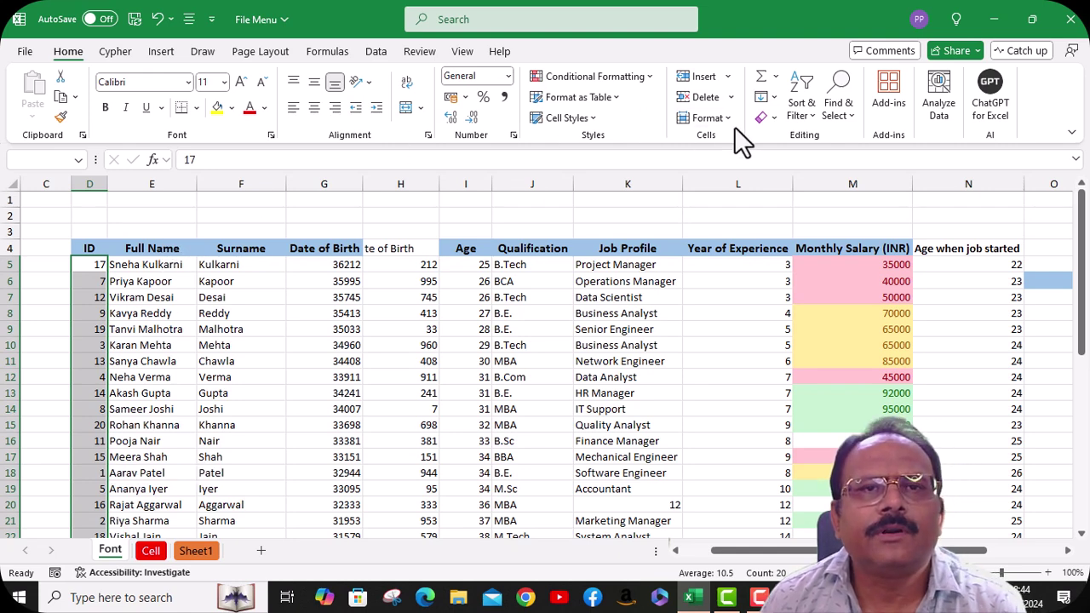
pyautogui.click(527, 267)
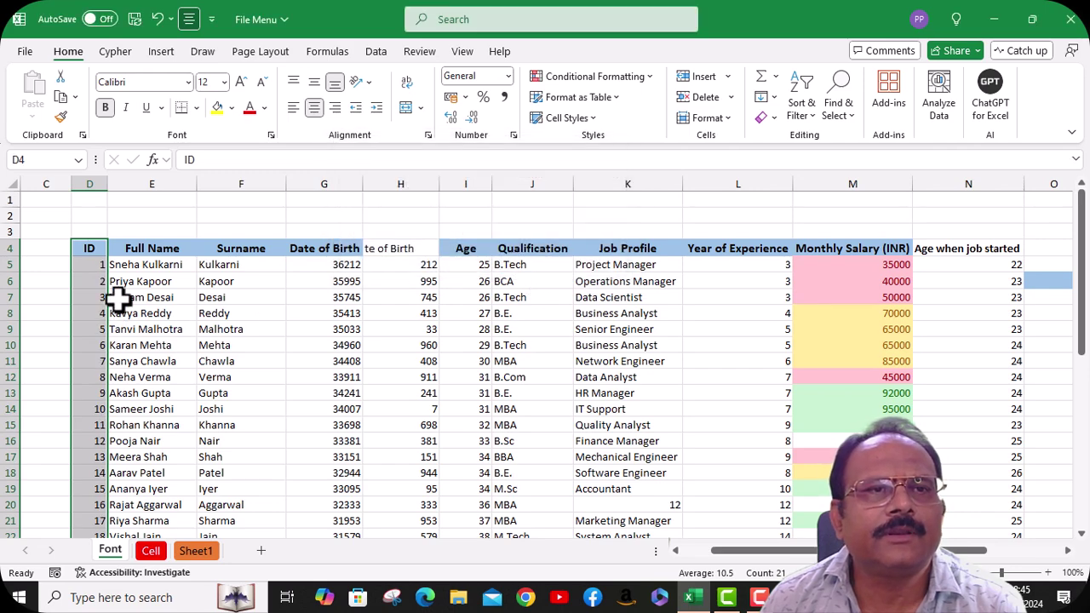
# Step: Compare the sorted IDs with the employee rows and undo the ID-only sorting
pyautogui.scroll(-1, 89, 274)
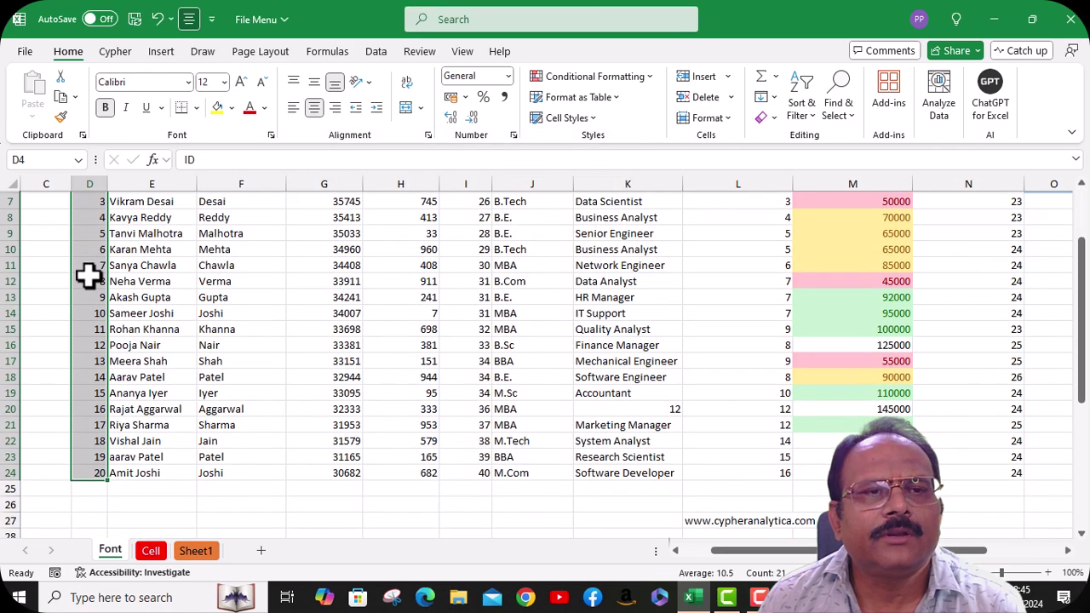
pyautogui.scroll(1, 88, 274)
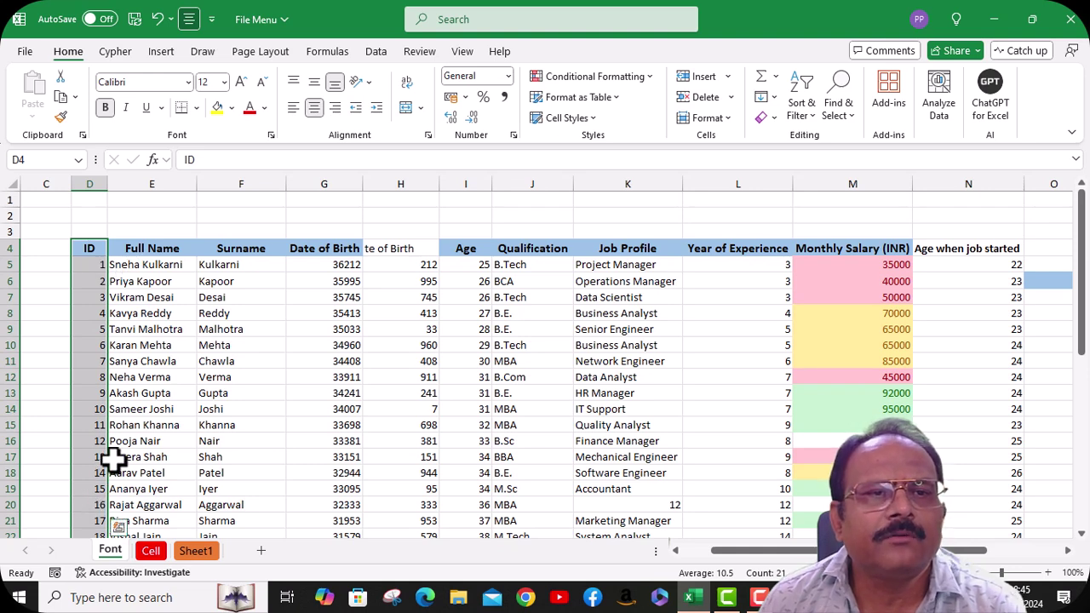
pyautogui.scroll(-1, 113, 460)
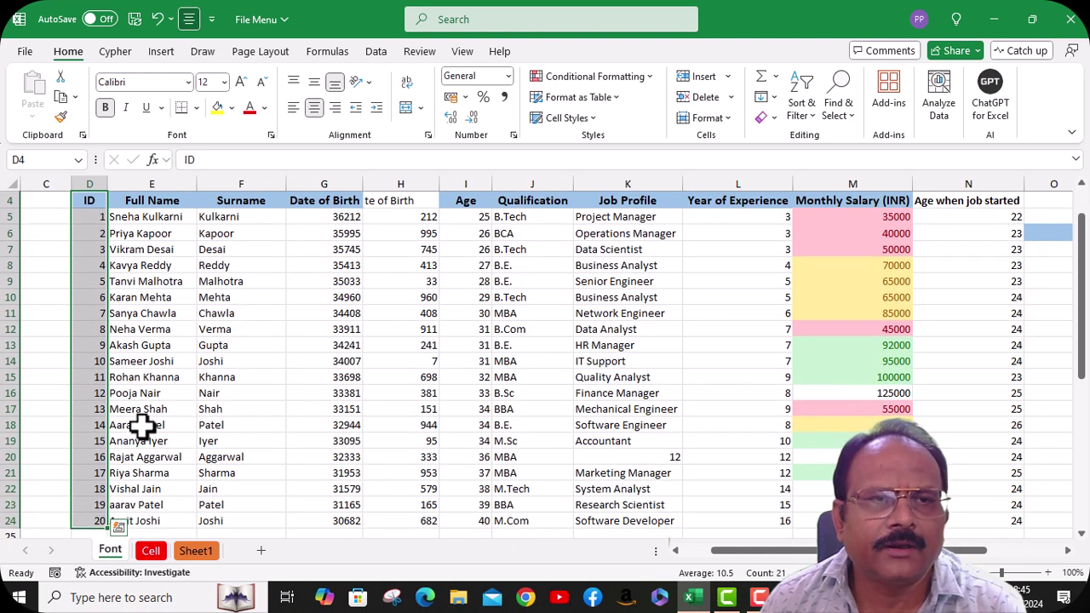
pyautogui.hotkey('ctrl', 'z')
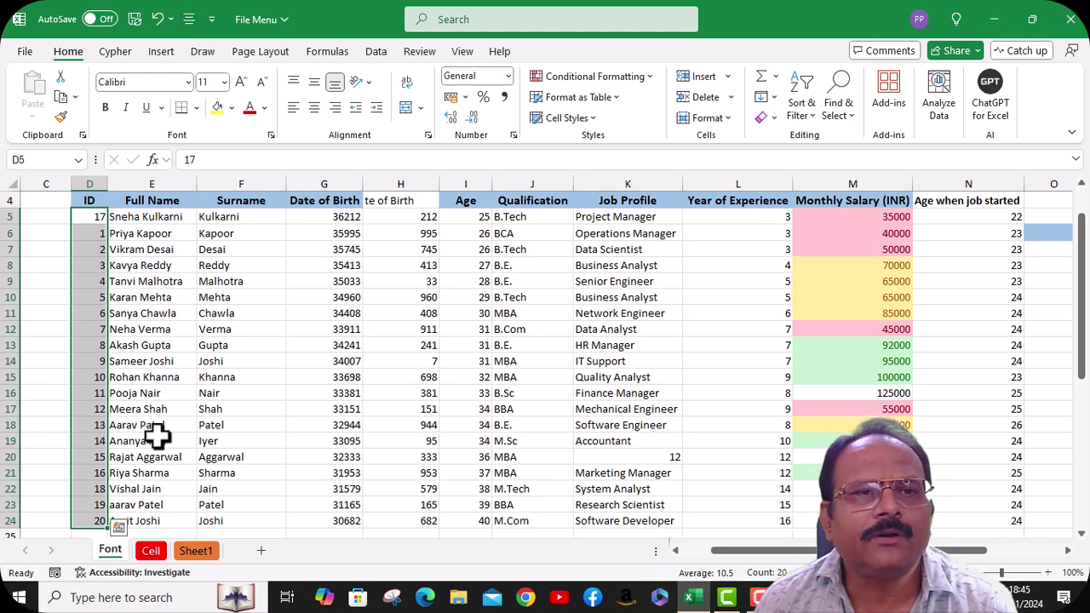
pyautogui.hotkey('ctrl', 'z')
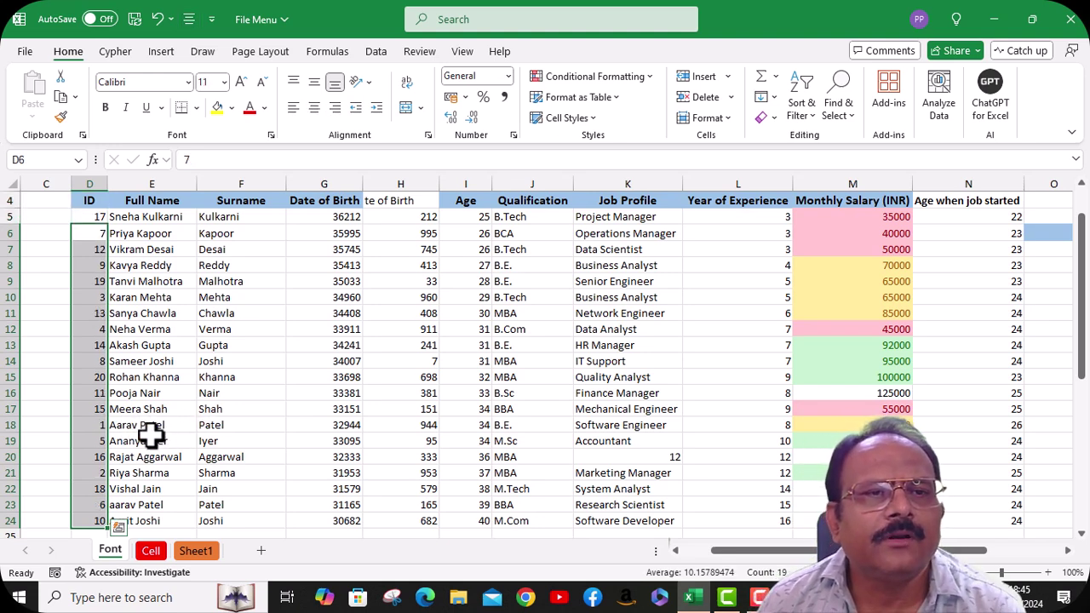
pyautogui.click(152, 431)
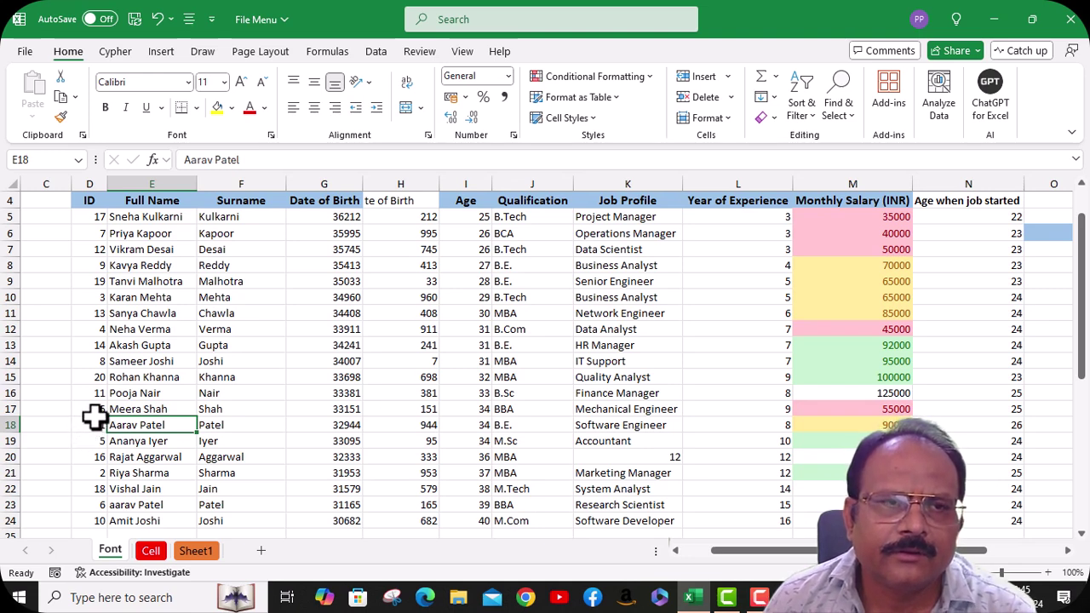
# Step: Sort the employee rows by the IDs in D5:D24 from smallest to largest, using Expand the selection
pyautogui.click(96, 216)
pyautogui.moveTo(96, 215); pyautogui.dragTo(92, 424)
pyautogui.scroll(3, 408, 341)
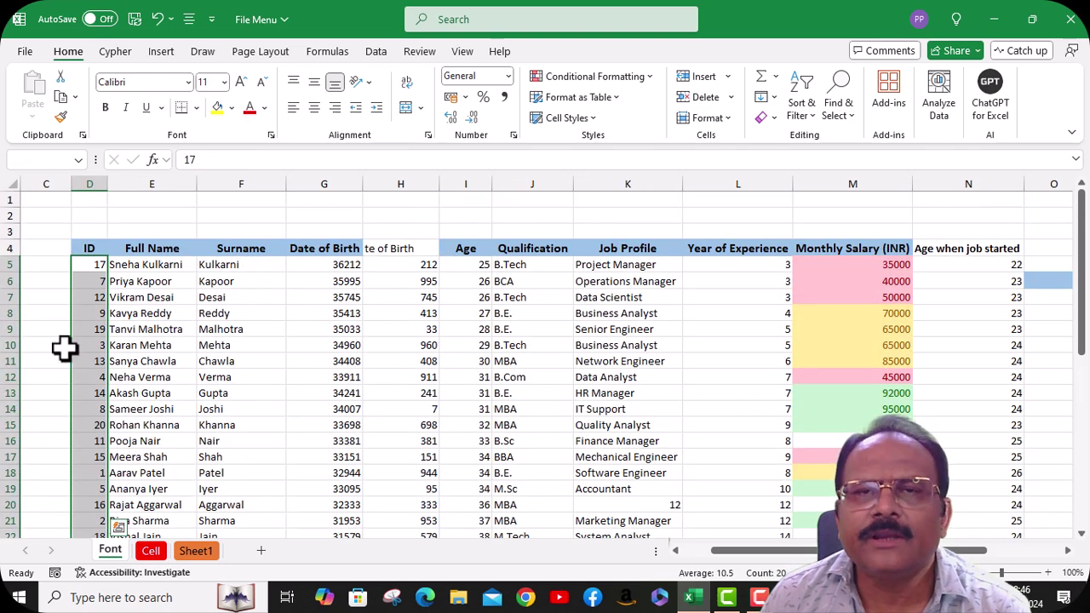
pyautogui.click(813, 109)
pyautogui.click(842, 140)
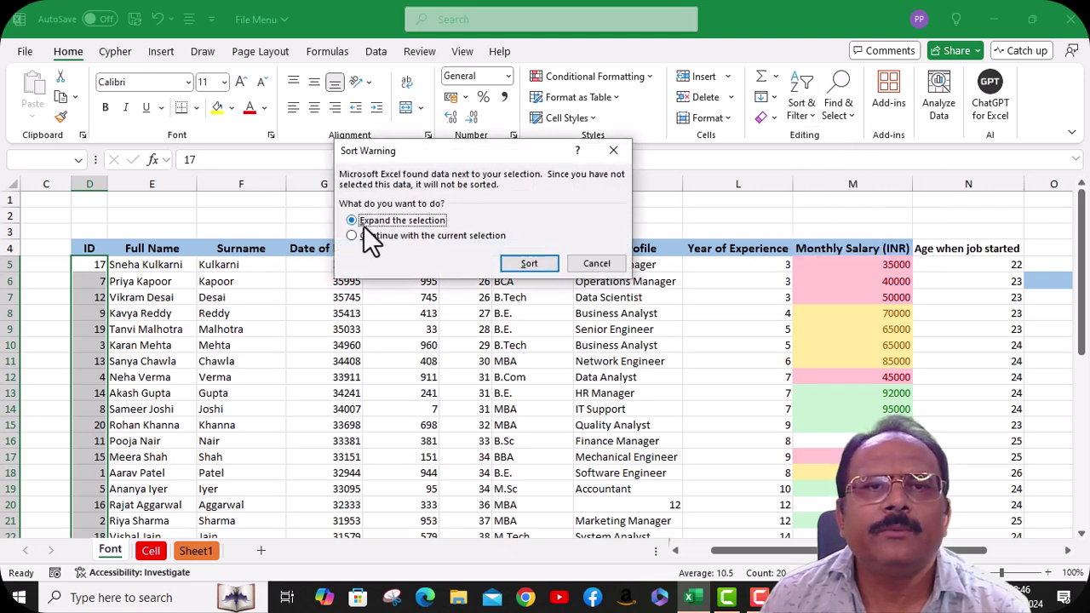
pyautogui.click(529, 264)
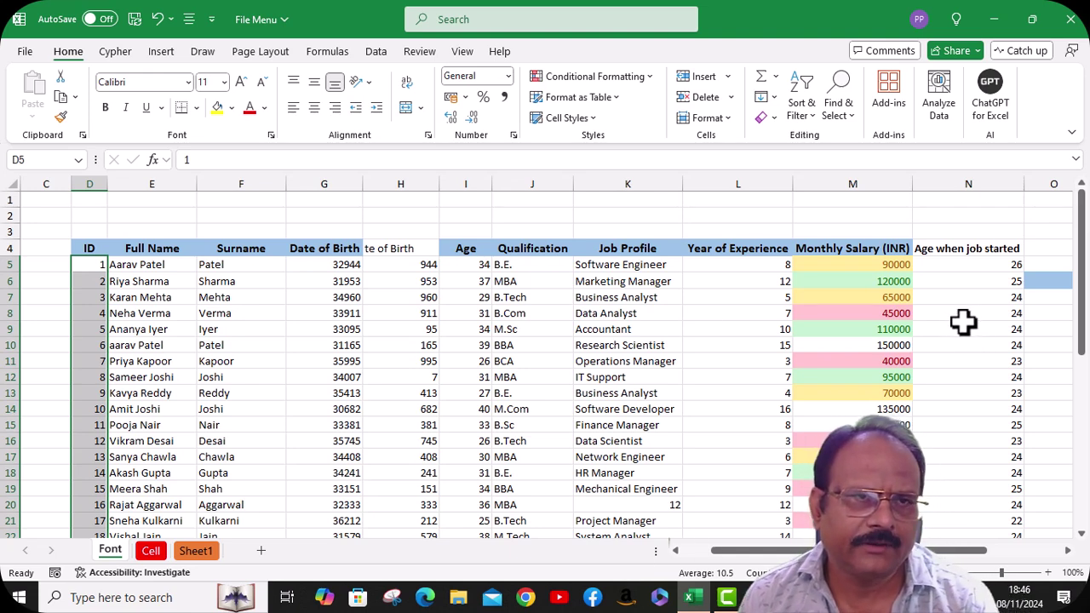
# Step: Sort the employee rows by ID from largest to smallest with the expanded selection, and undo that sort
pyautogui.click(803, 111)
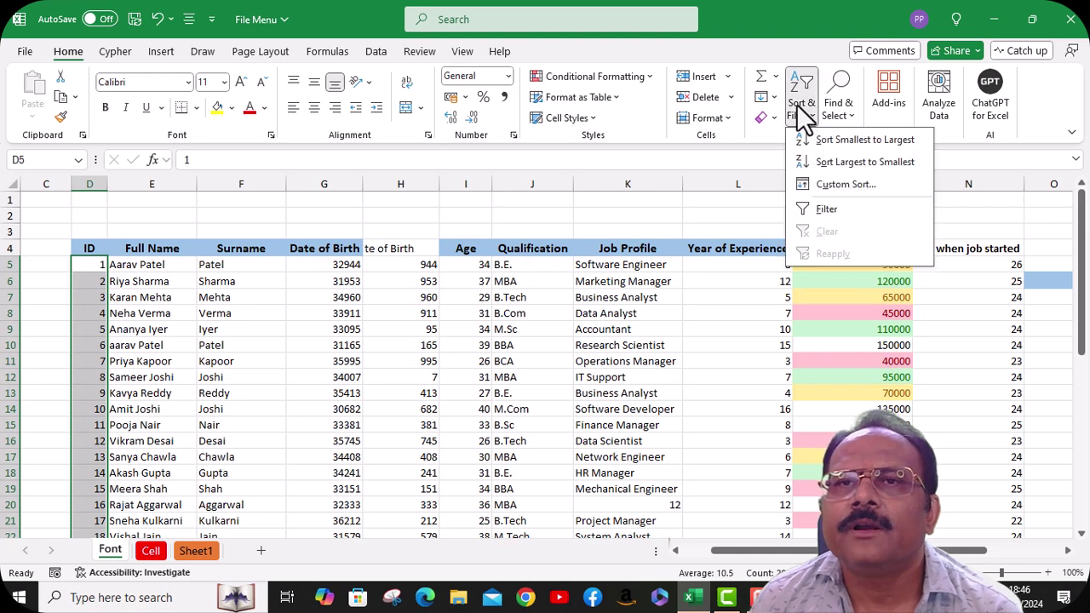
pyautogui.click(872, 169)
pyautogui.click(527, 264)
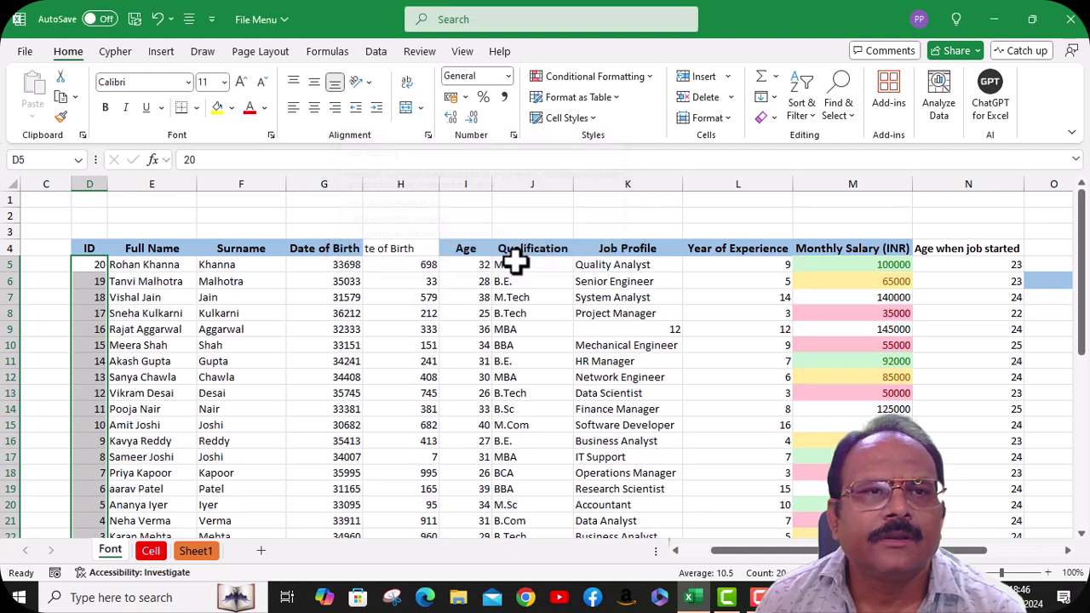
pyautogui.click(814, 115)
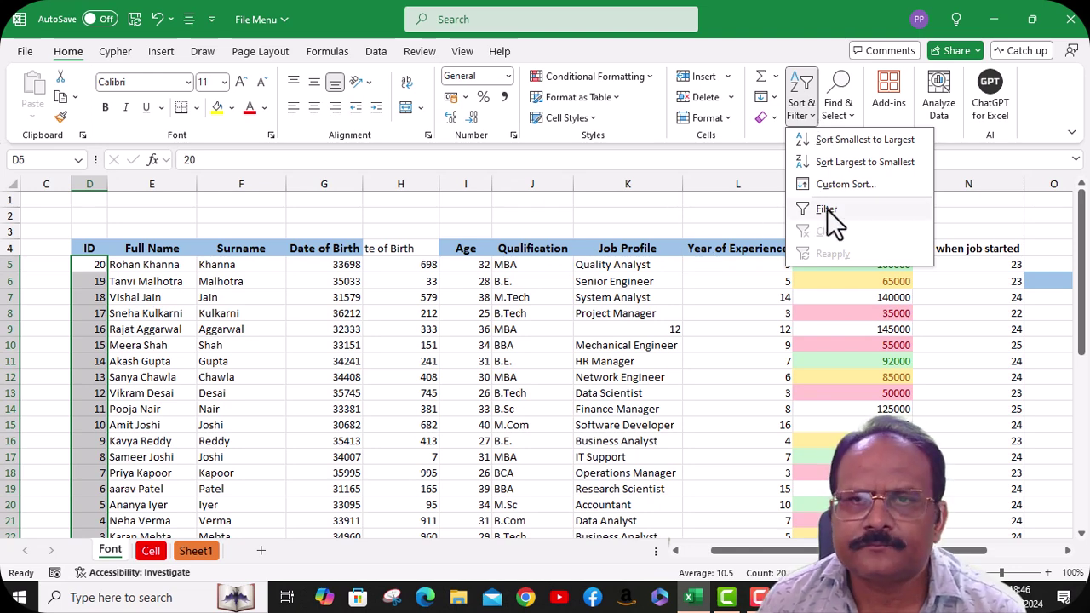
pyautogui.click(663, 209)
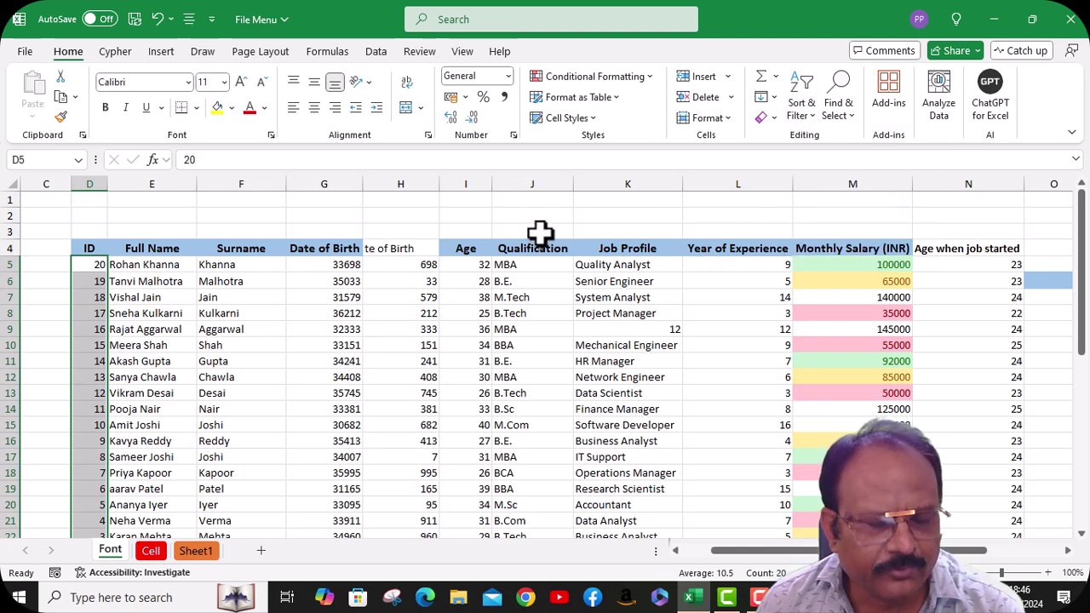
pyautogui.hotkey('ctrl', 'z')
pyautogui.click(801, 109)
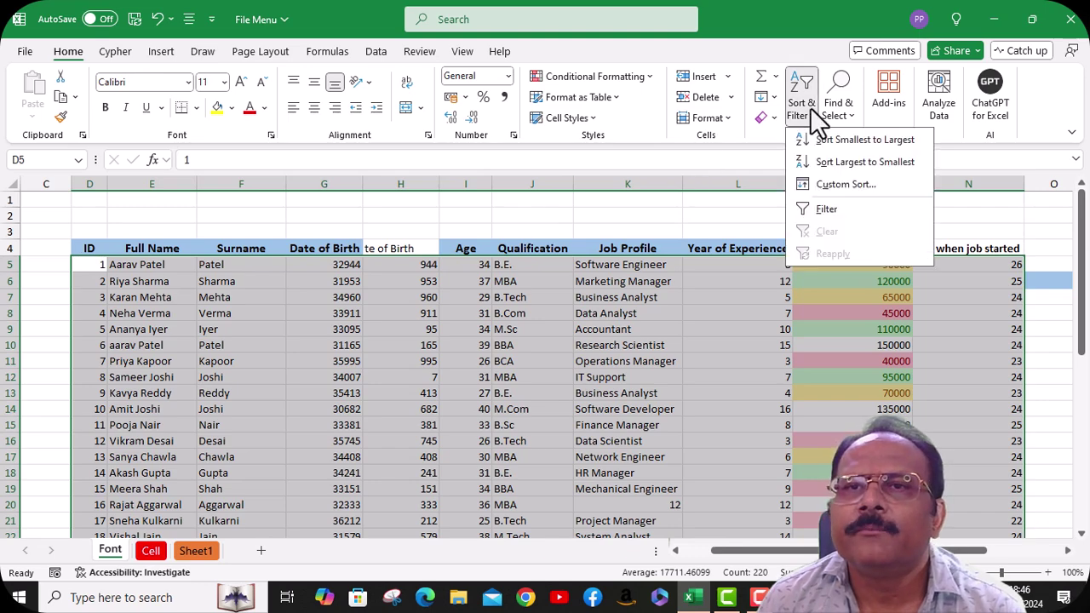
pyautogui.click(846, 185)
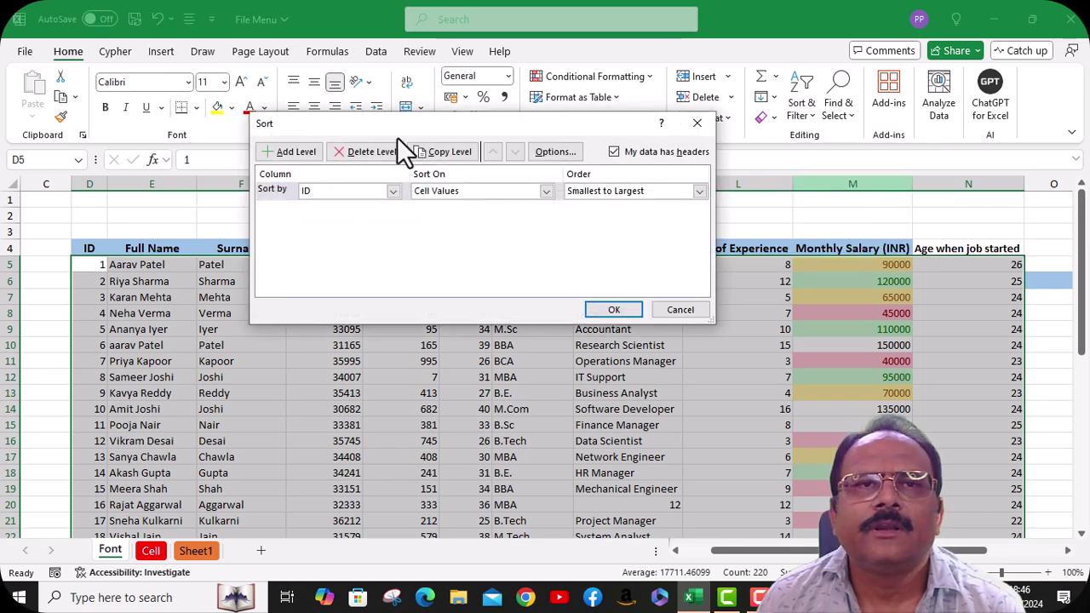
pyautogui.moveTo(448, 121); pyautogui.dragTo(567, 64)
pyautogui.moveTo(406, 63); pyautogui.dragTo(586, 208)
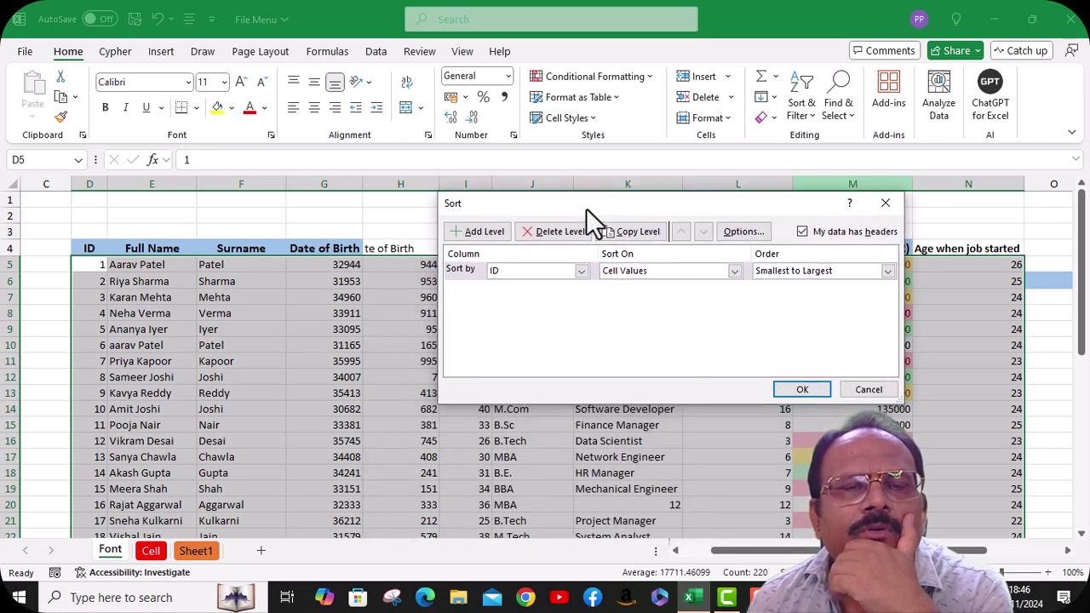
pyautogui.click(847, 390)
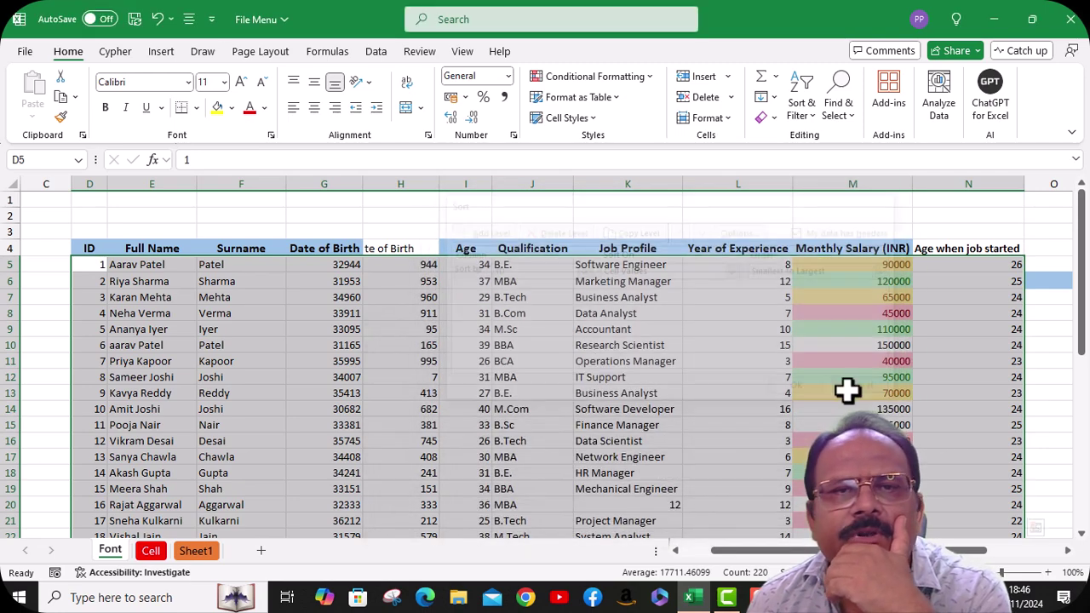
# Step: Format the Date of Birth values in G5:G24 as short dates
pyautogui.click(314, 262)
pyautogui.scroll(-3, 383, 383)
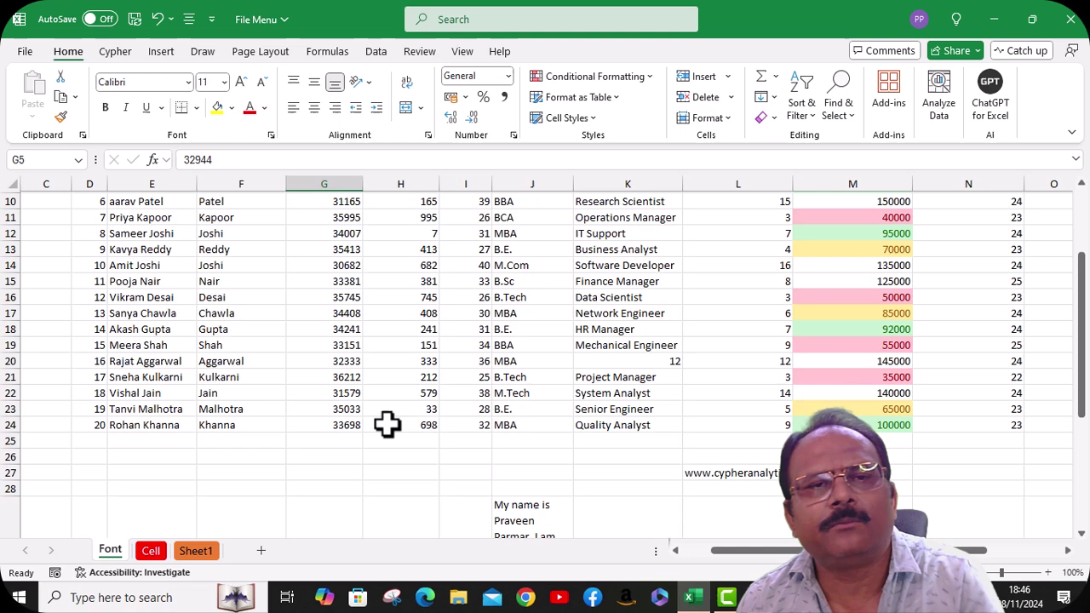
pyautogui.keyDown('shift'); pyautogui.click(332, 425); pyautogui.keyUp('shift')
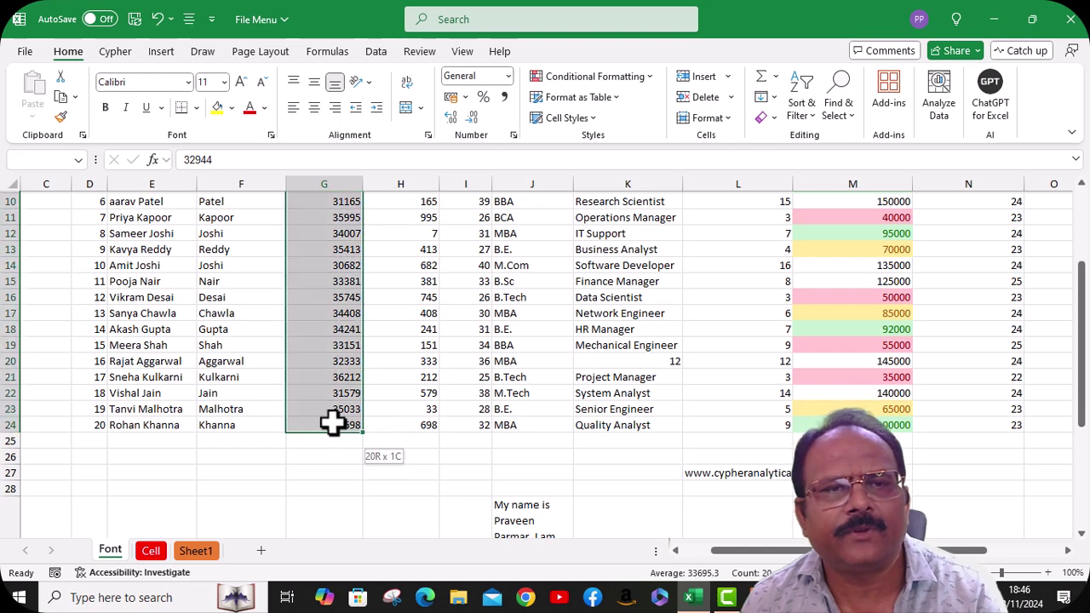
pyautogui.click(509, 77)
pyautogui.click(502, 264)
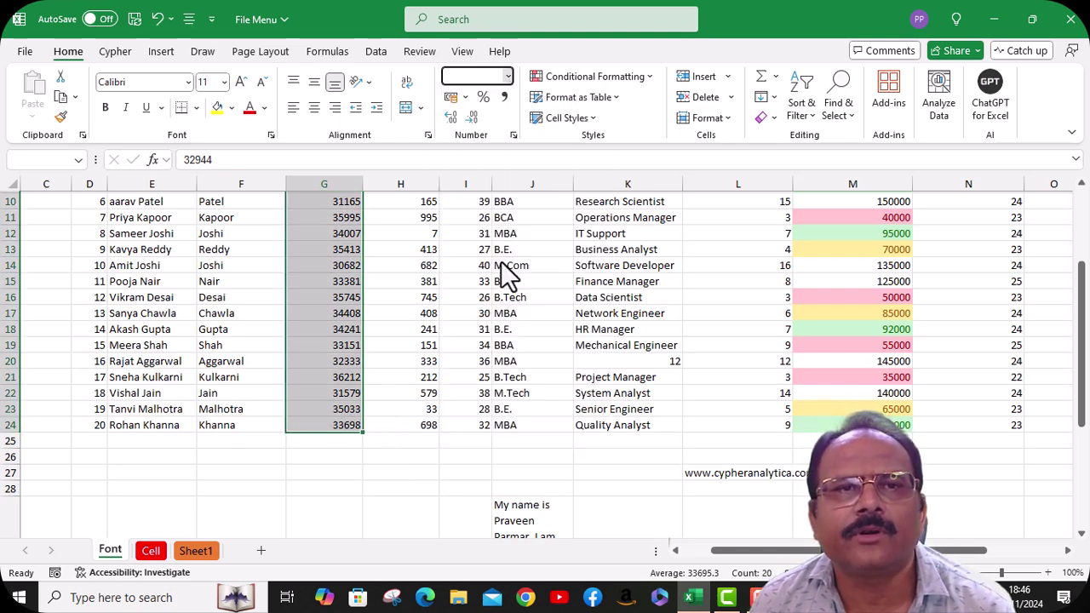
pyautogui.scroll(3, 389, 341)
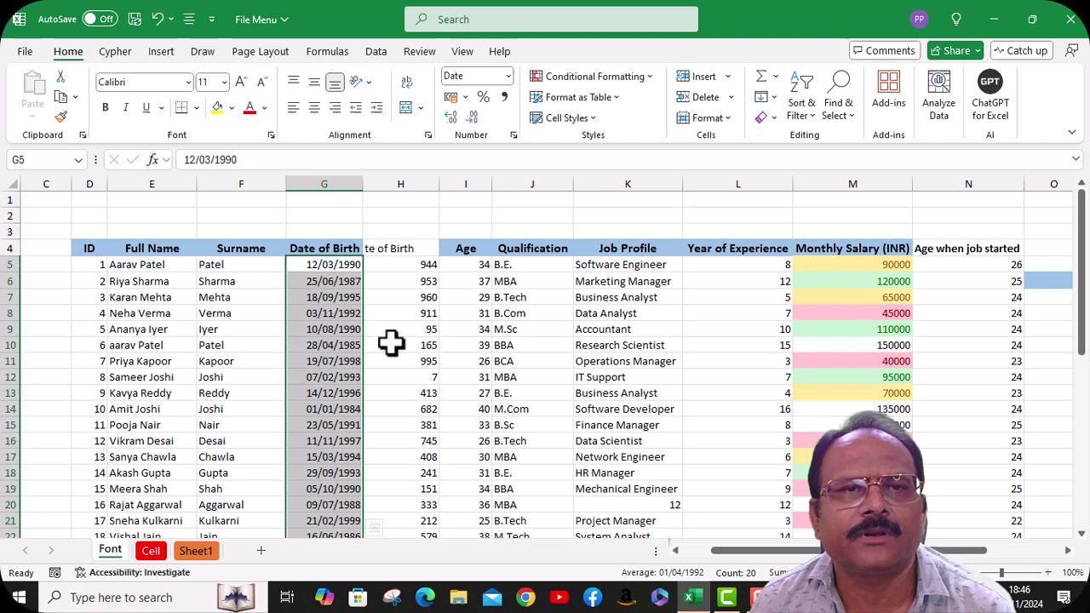
pyautogui.click(334, 264)
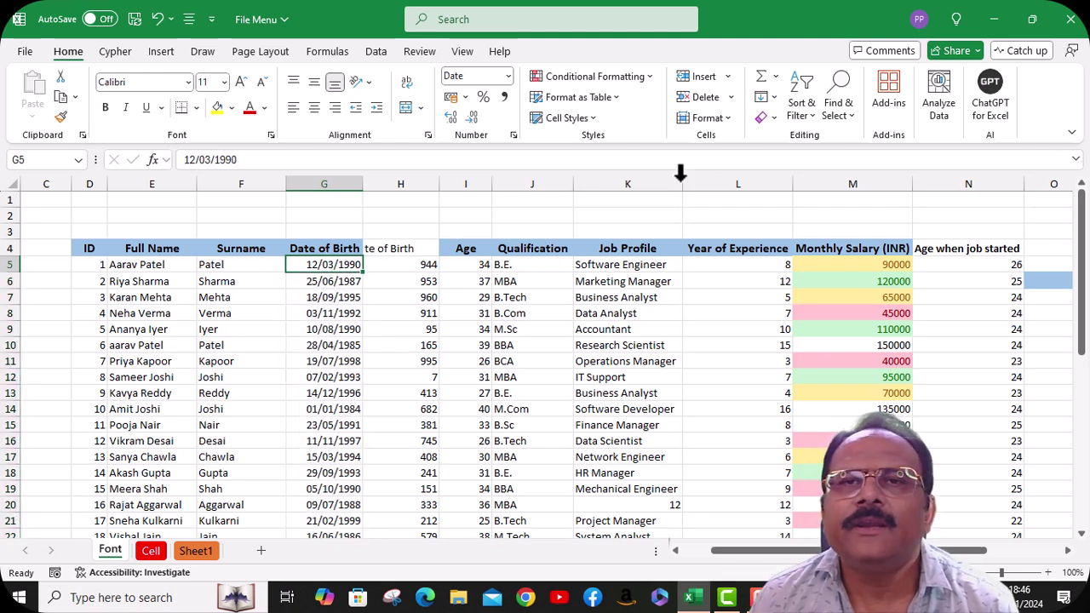
pyautogui.click(806, 128)
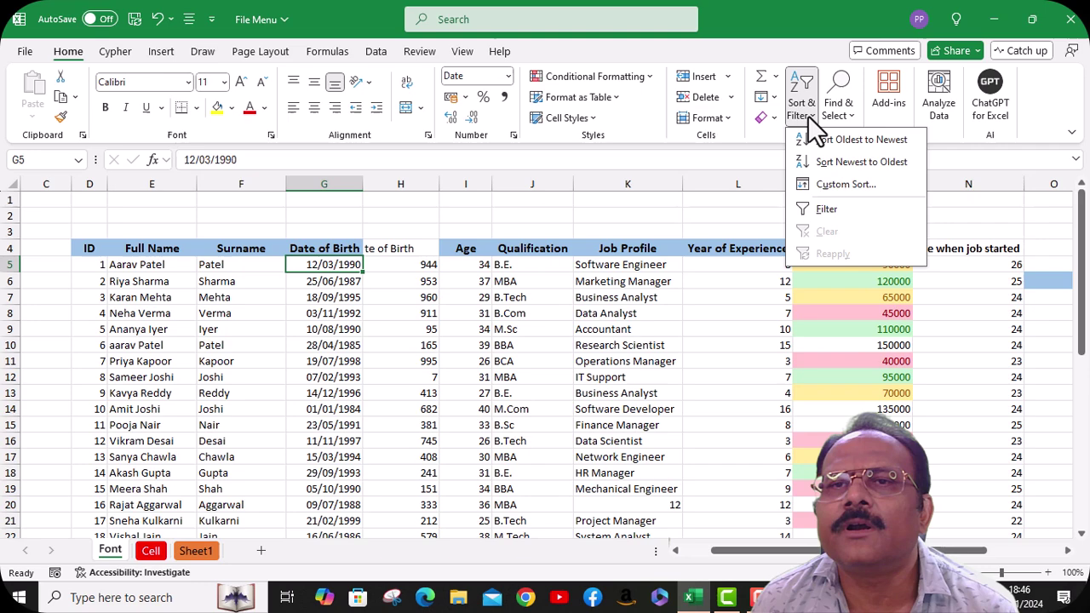
pyautogui.click(826, 179)
pyautogui.moveTo(623, 204); pyautogui.dragTo(543, 98)
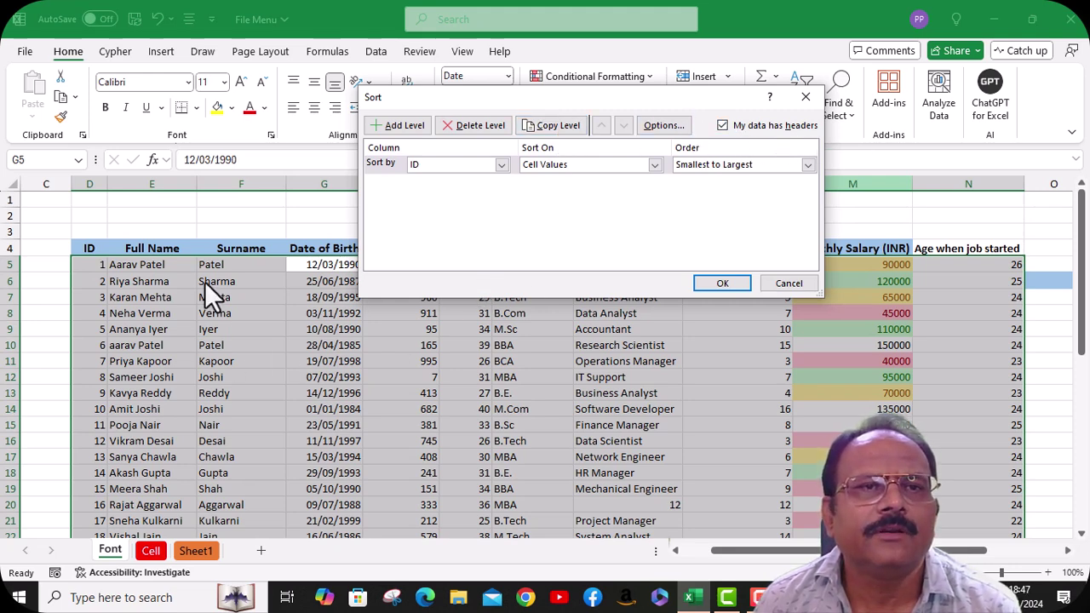
pyautogui.click(788, 283)
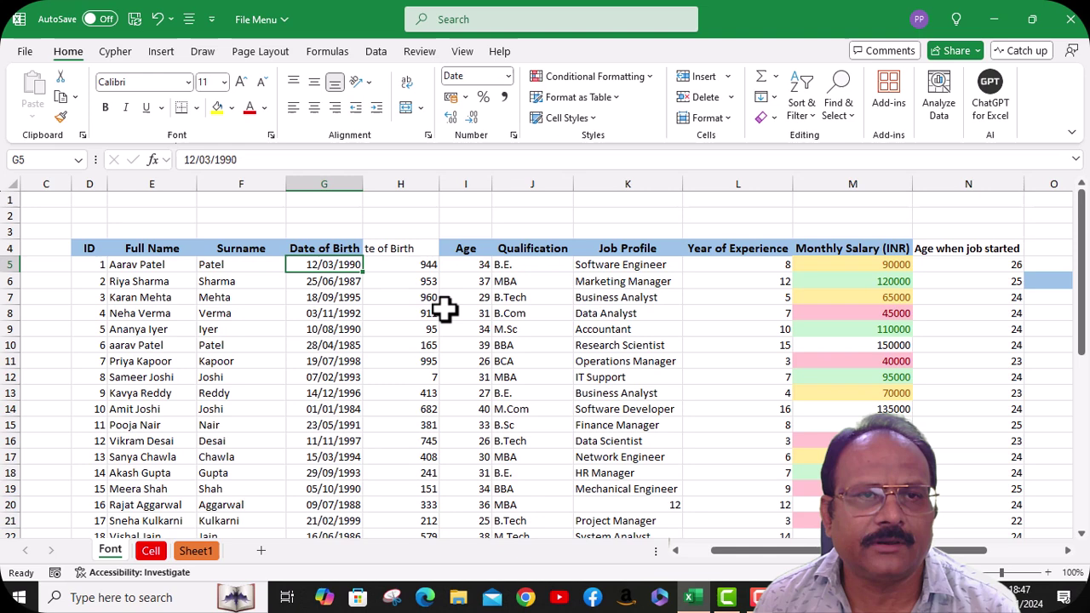
# Step: Start a custom sort on the table D4:N24 and toggle My data has headers off and on, leaving it on
pyautogui.click(91, 247)
pyautogui.scroll(-2, 918, 387)
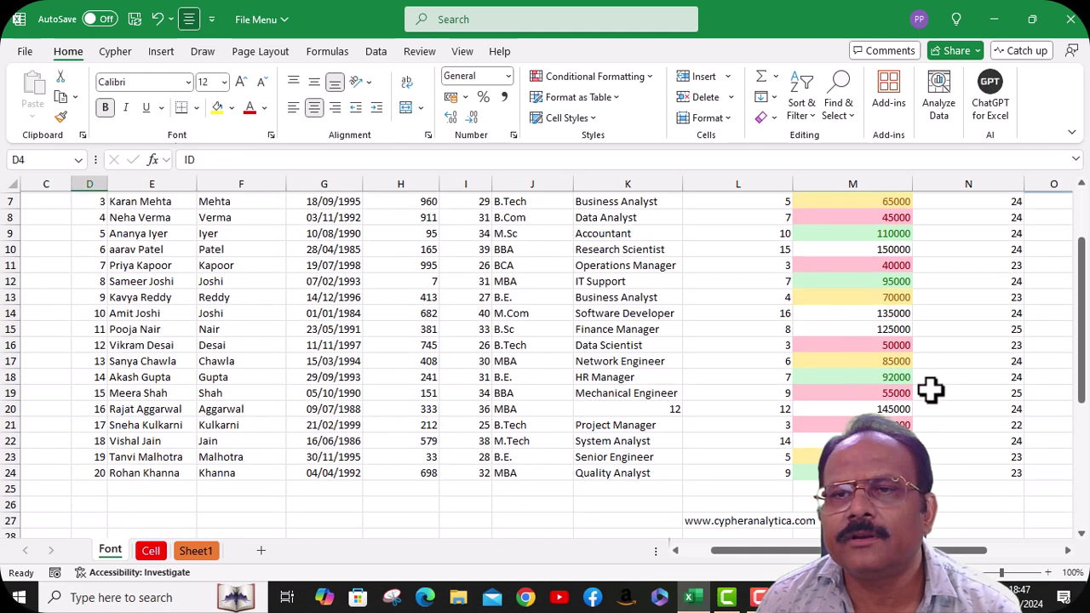
pyautogui.keyDown('shift'); pyautogui.click(1008, 477); pyautogui.keyUp('shift')
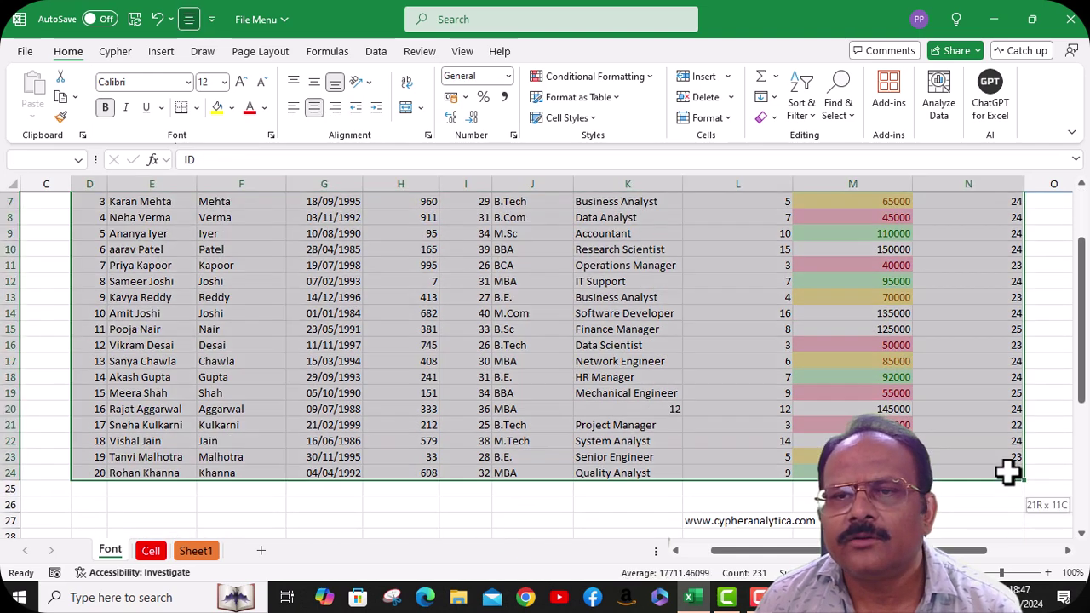
pyautogui.click(807, 113)
pyautogui.click(830, 180)
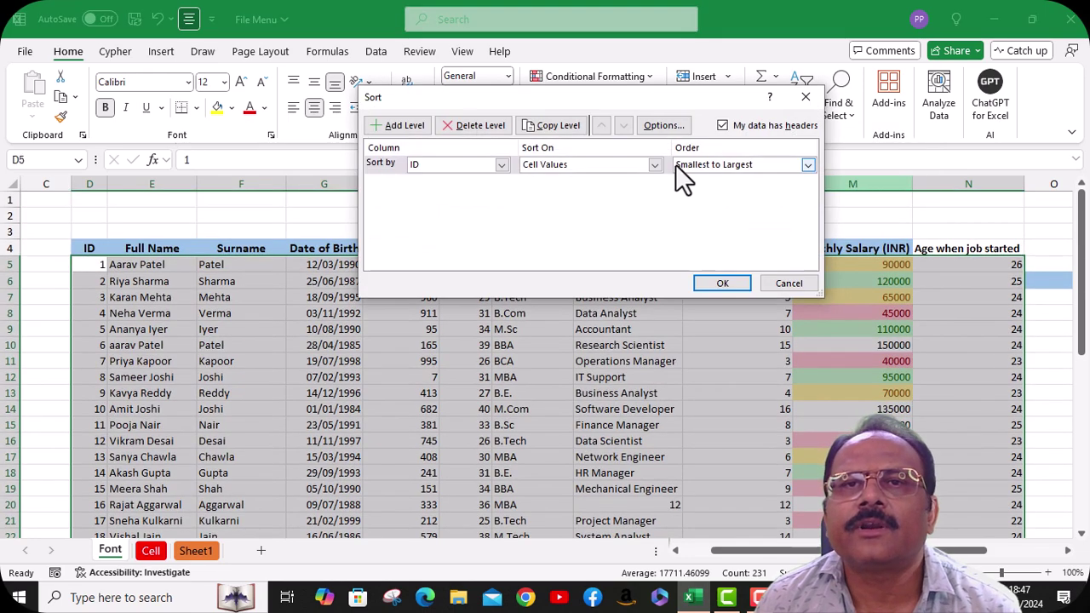
pyautogui.click(724, 126)
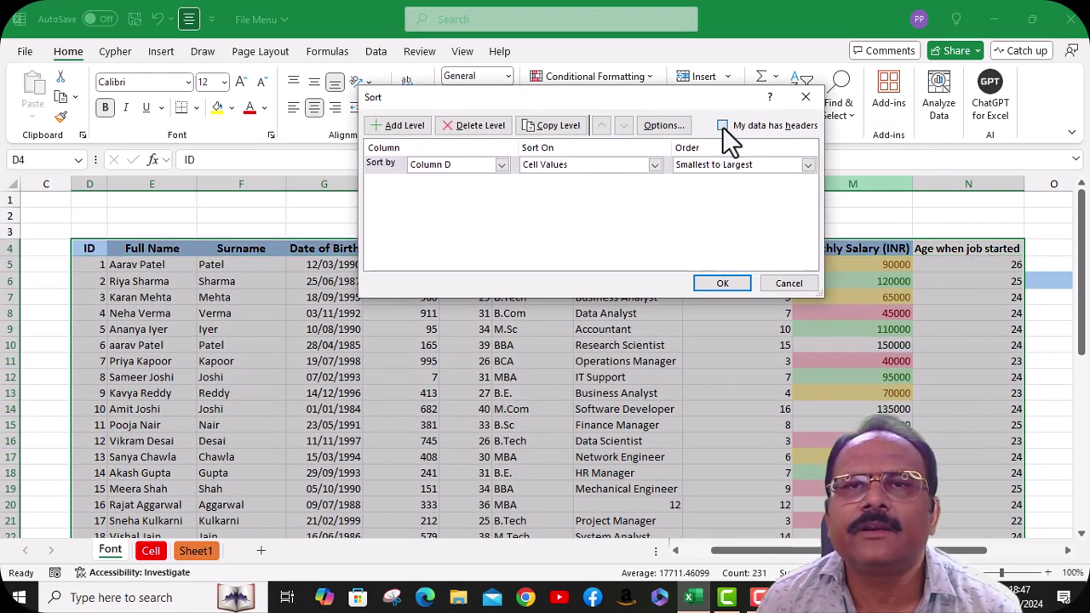
pyautogui.click(722, 126)
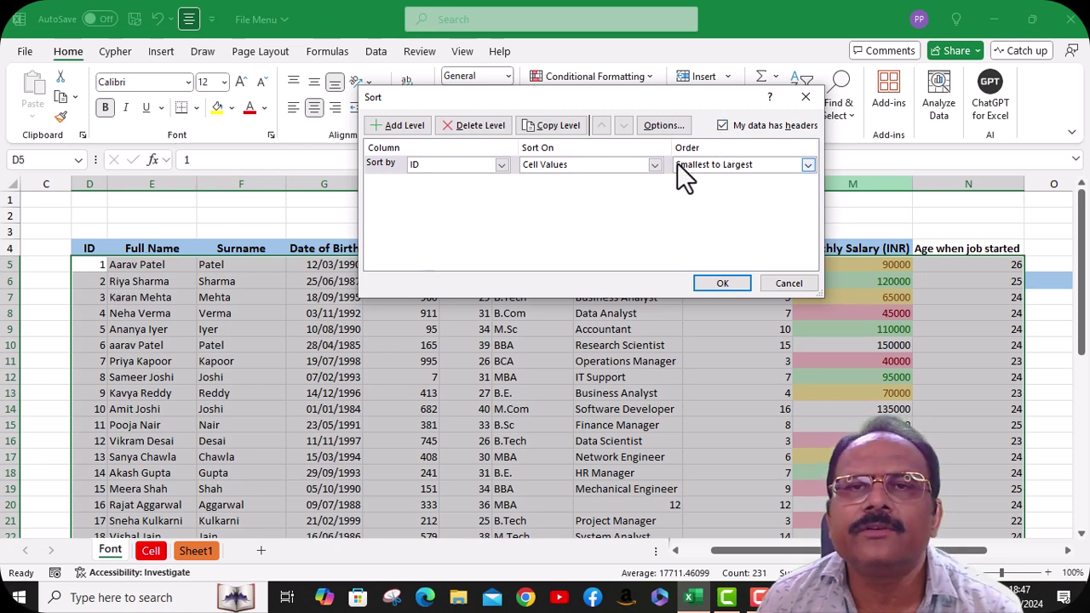
pyautogui.click(722, 125)
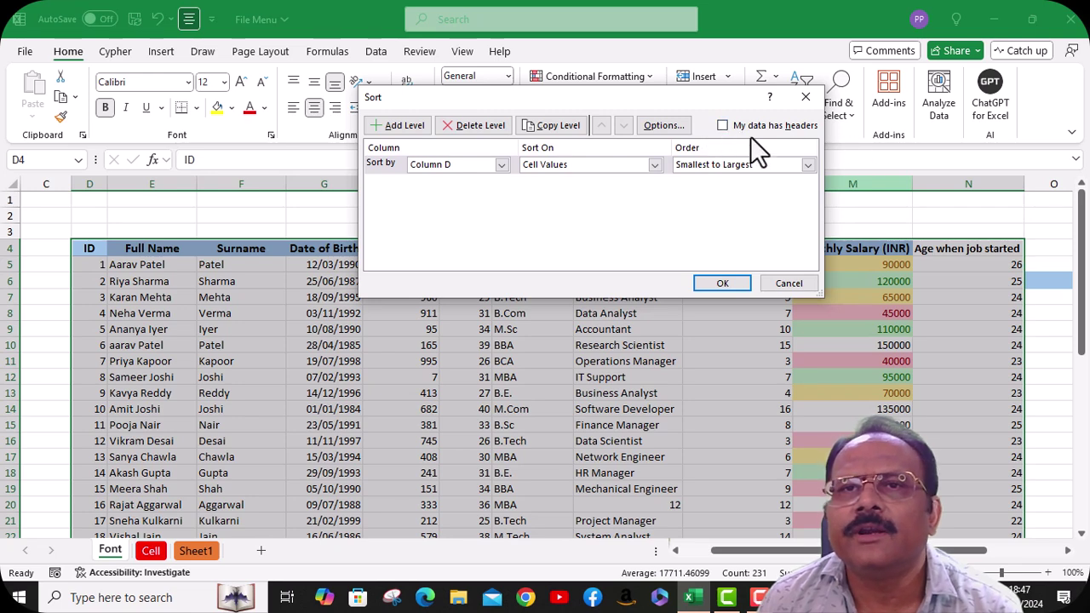
pyautogui.click(722, 126)
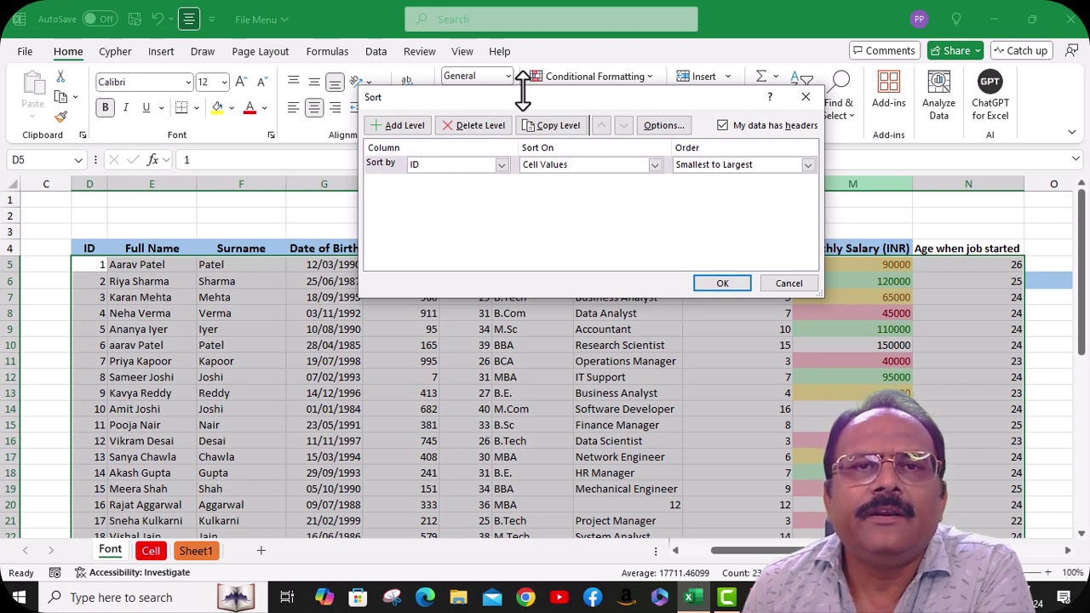
# Step: Sort the employee table by Date of Birth on cell values, from newest to oldest
pyautogui.moveTo(521, 96); pyautogui.dragTo(654, 90)
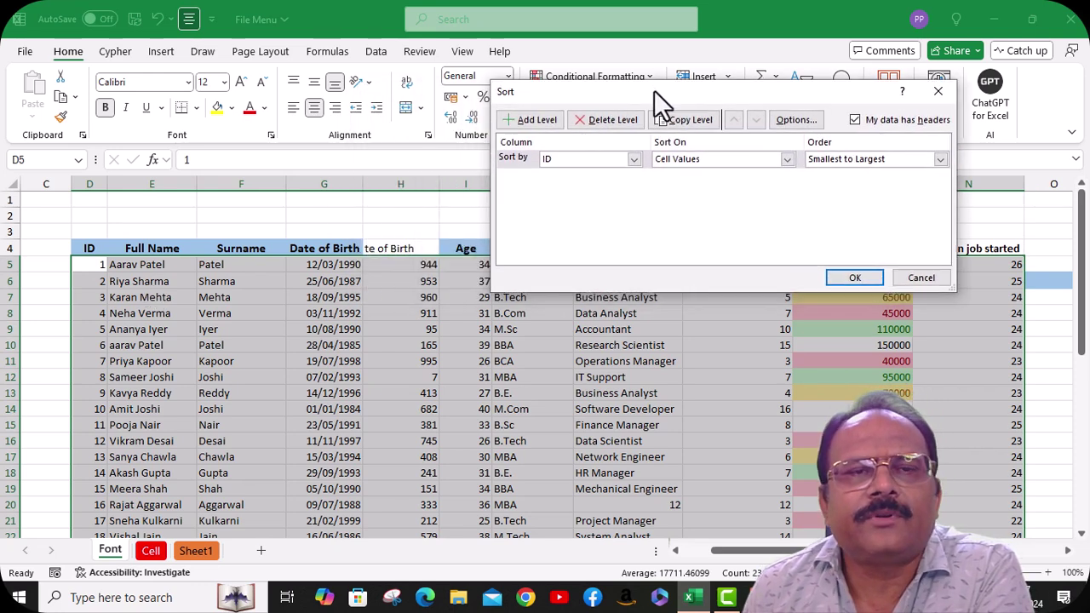
pyautogui.click(632, 159)
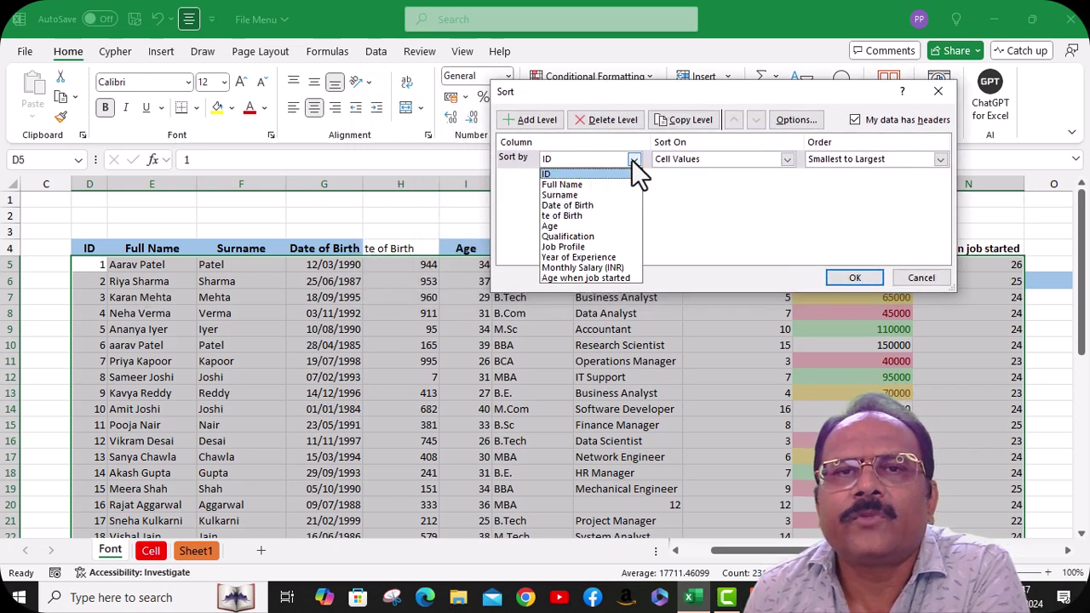
pyautogui.click(579, 206)
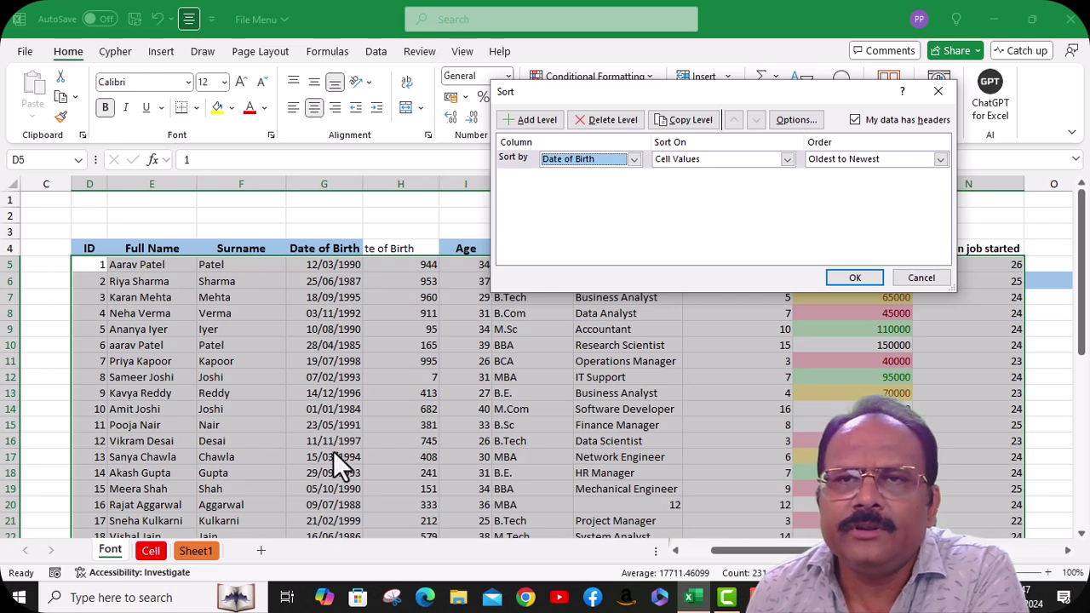
pyautogui.click(787, 159)
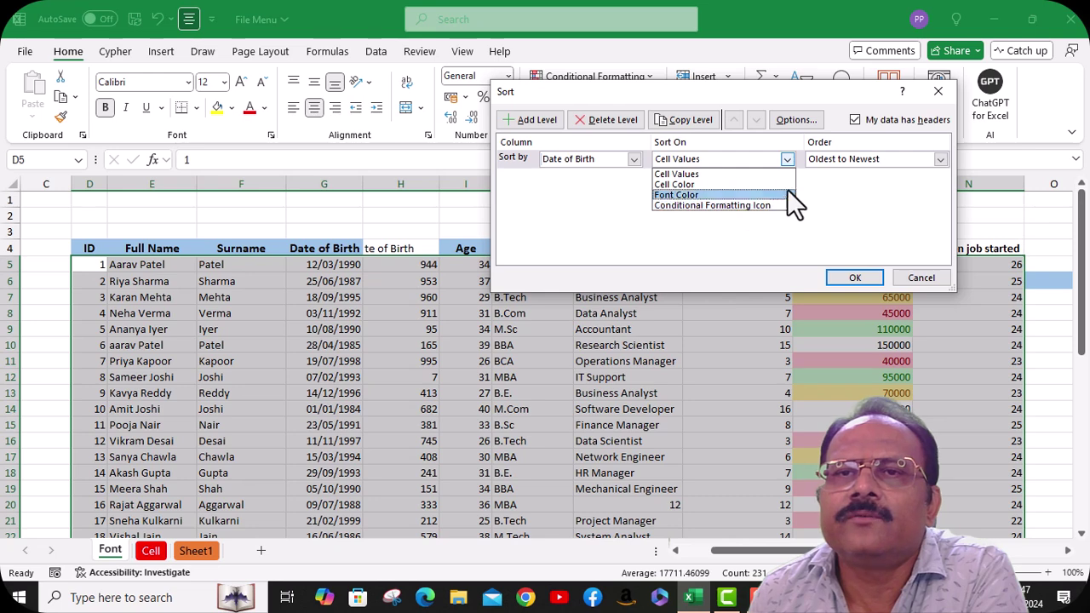
pyautogui.click(757, 176)
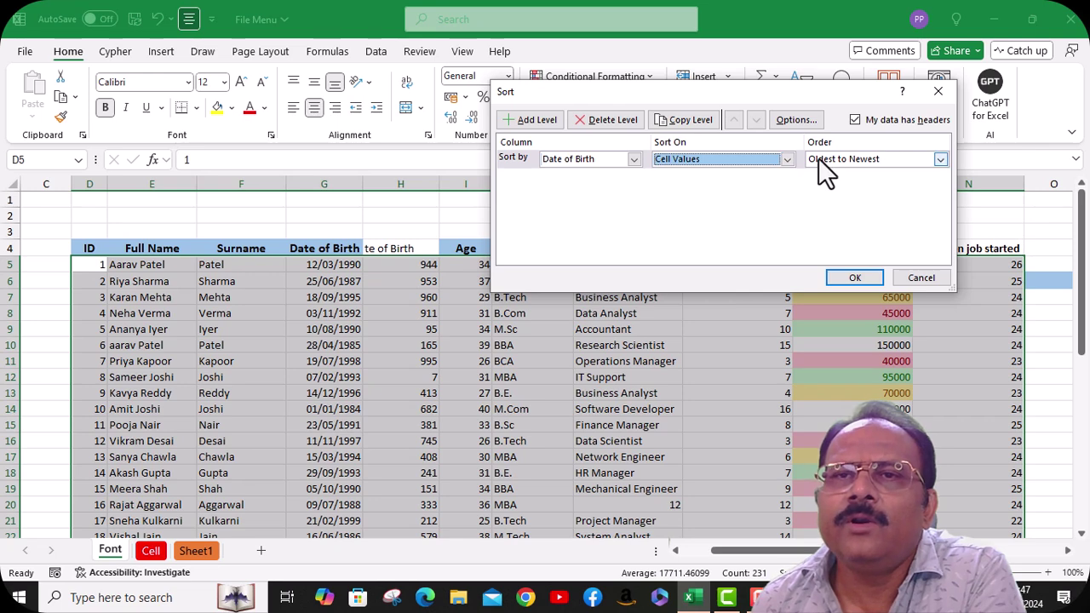
pyautogui.click(942, 160)
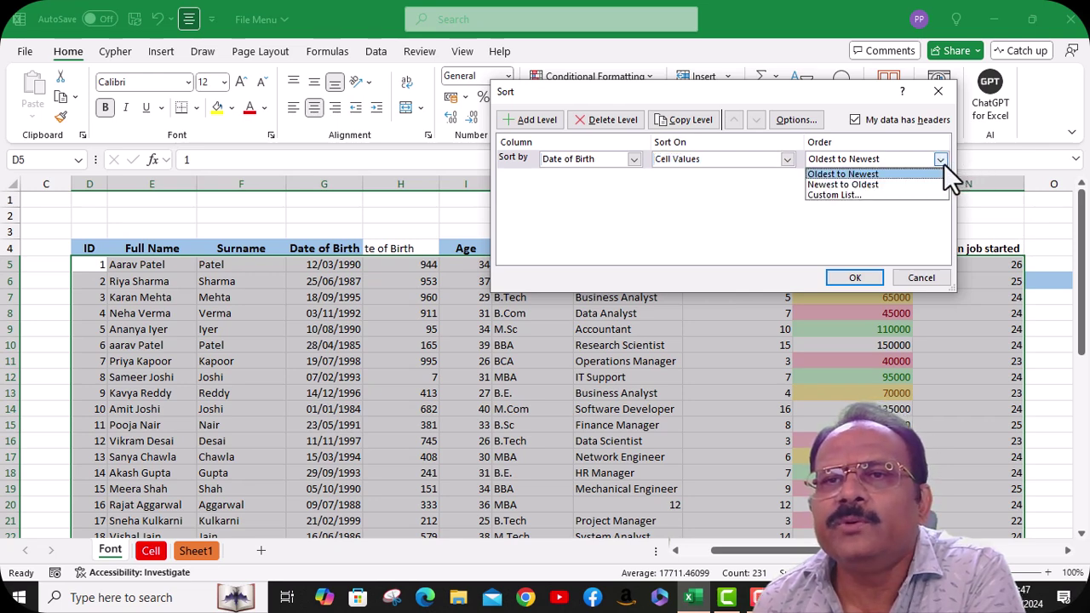
pyautogui.click(912, 182)
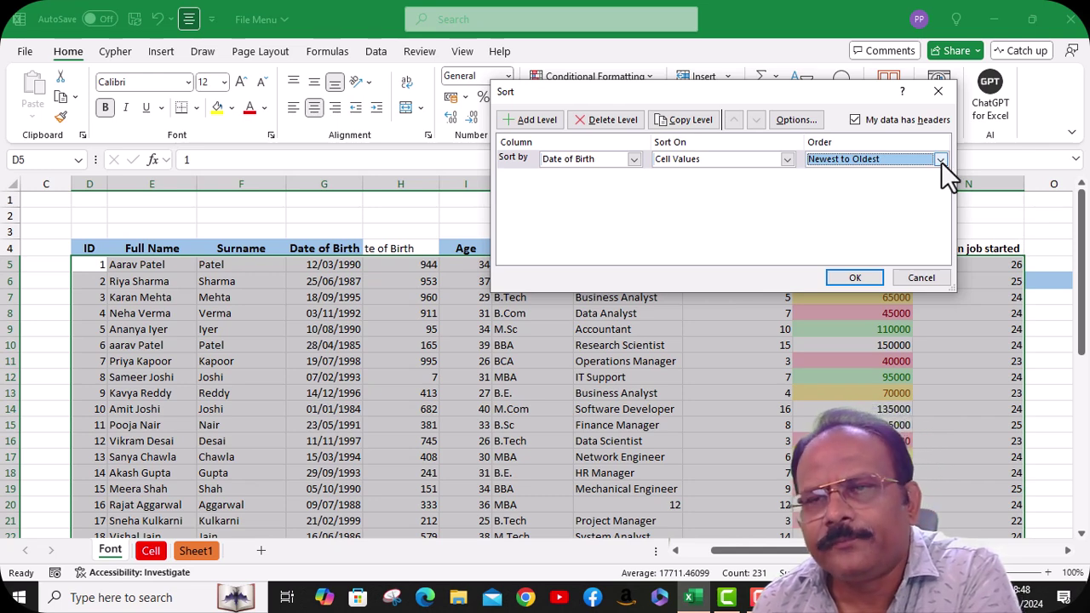
pyautogui.click(855, 277)
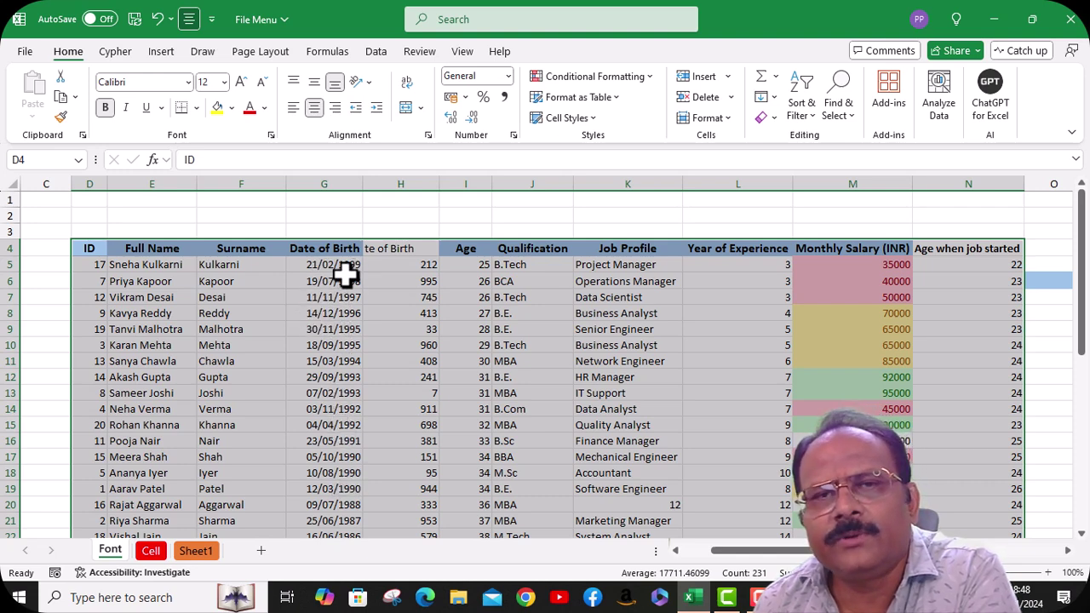
# Step: Add a second custom sort level on Monthly Salary (INR), cell values, smallest to largest, after Date of Birth, and apply the sort
pyautogui.click(801, 118)
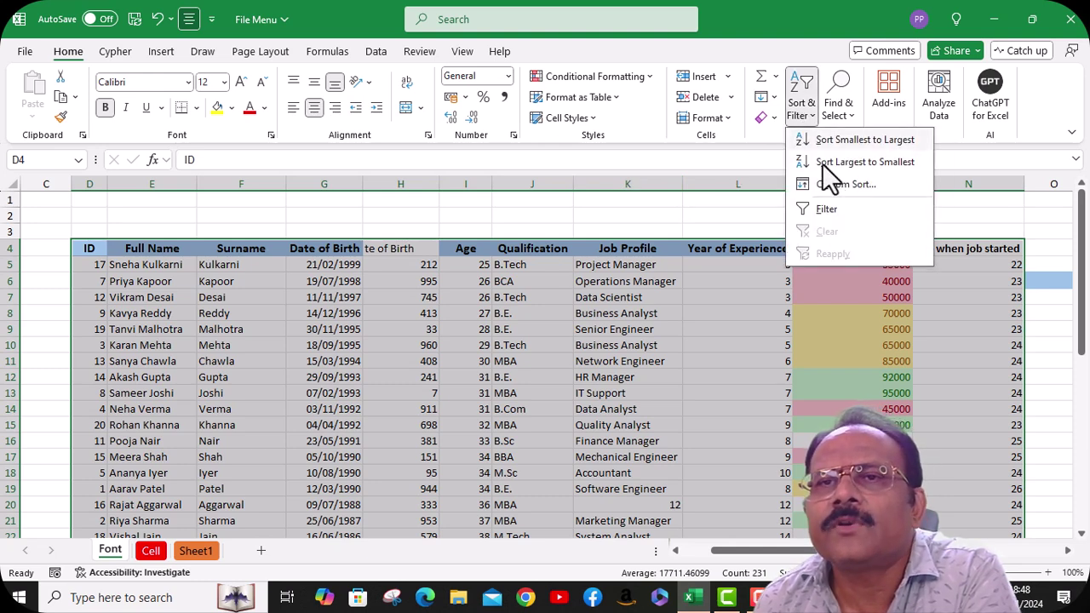
pyautogui.click(830, 184)
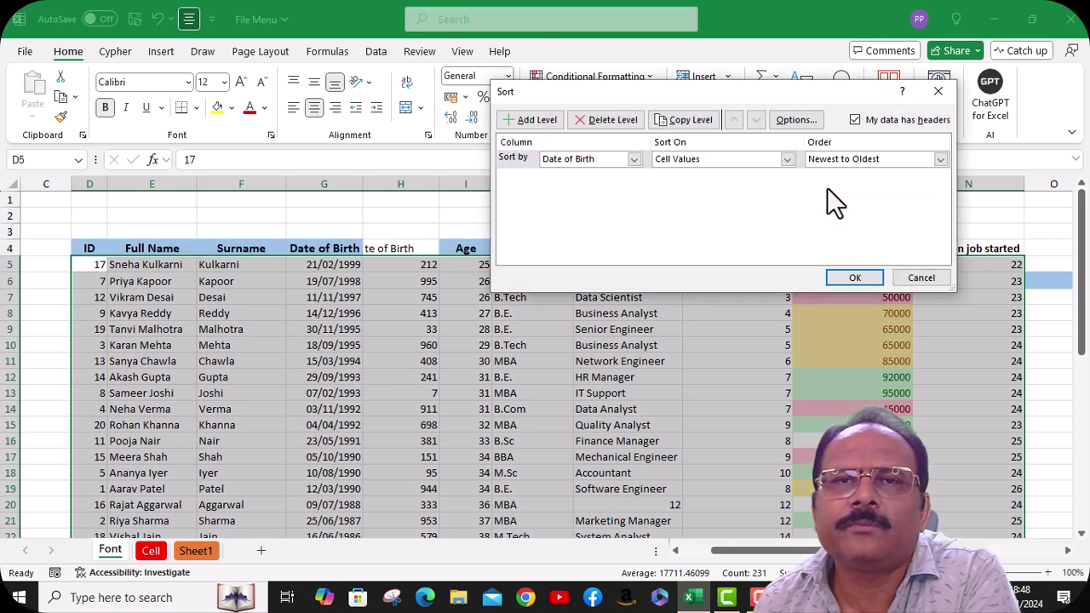
pyautogui.click(533, 122)
pyautogui.moveTo(712, 95); pyautogui.dragTo(817, 107)
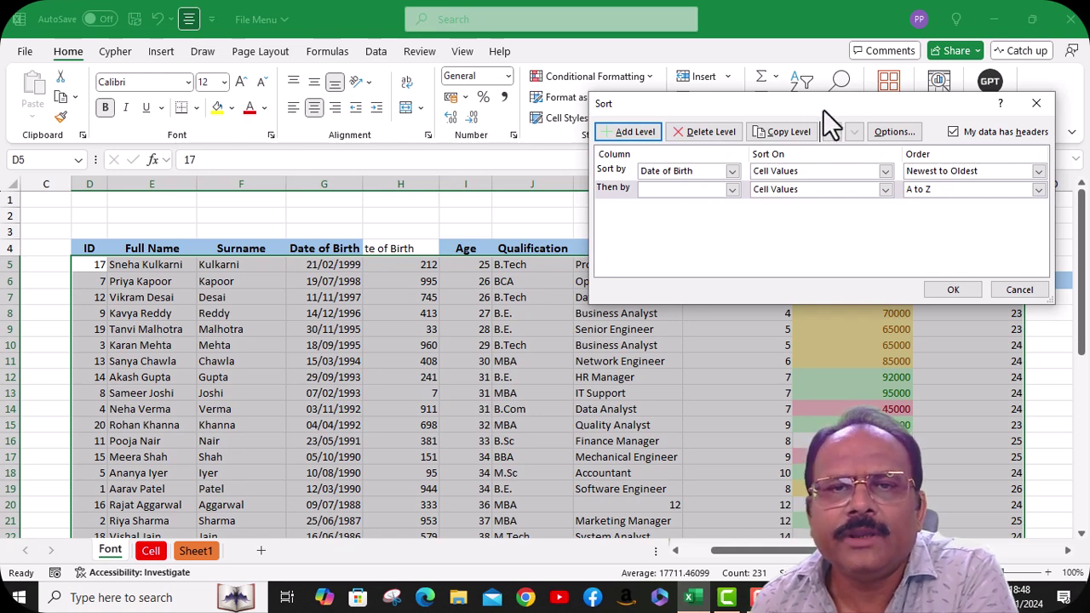
pyautogui.moveTo(823, 109); pyautogui.dragTo(578, 109)
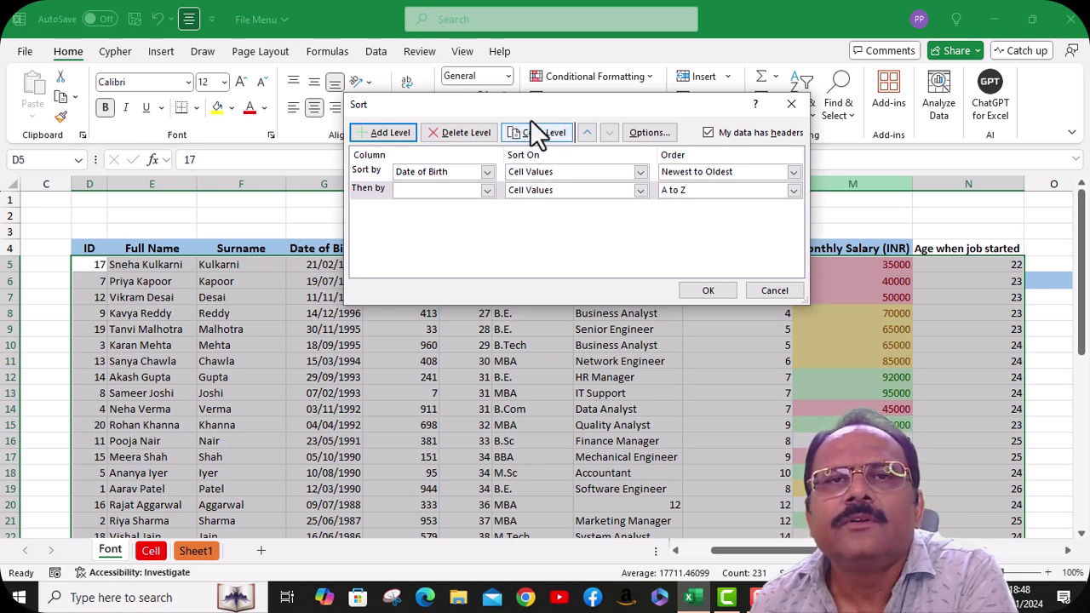
pyautogui.moveTo(533, 107); pyautogui.dragTo(460, 110)
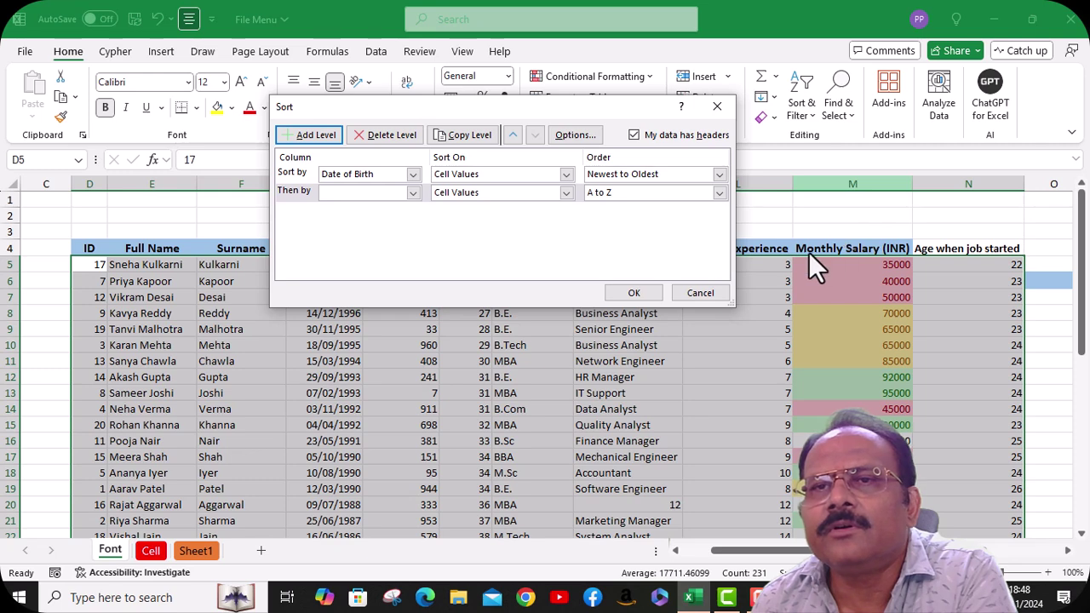
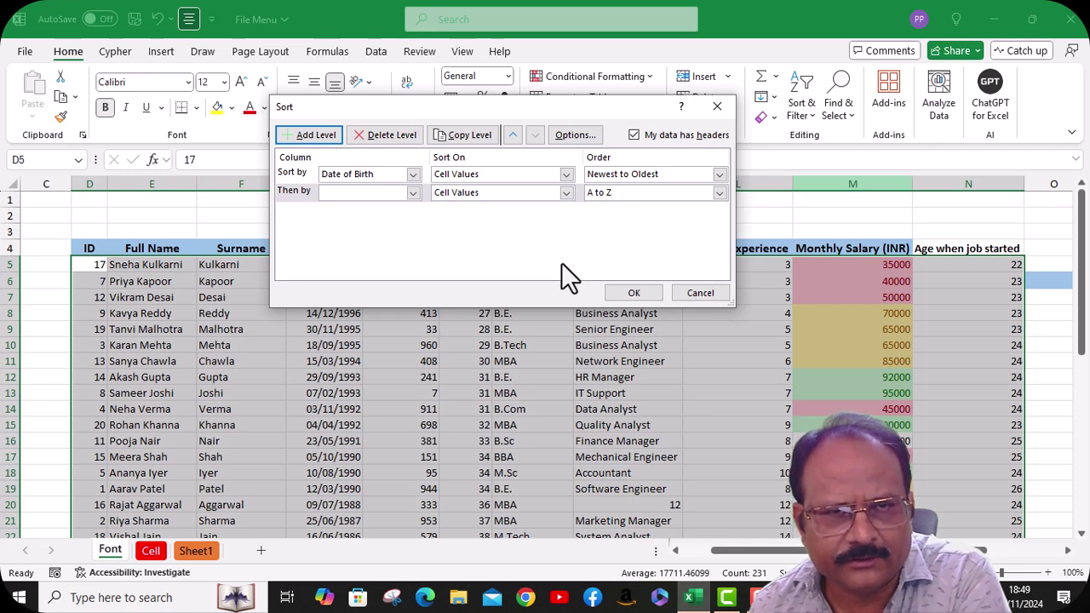
pyautogui.click(413, 193)
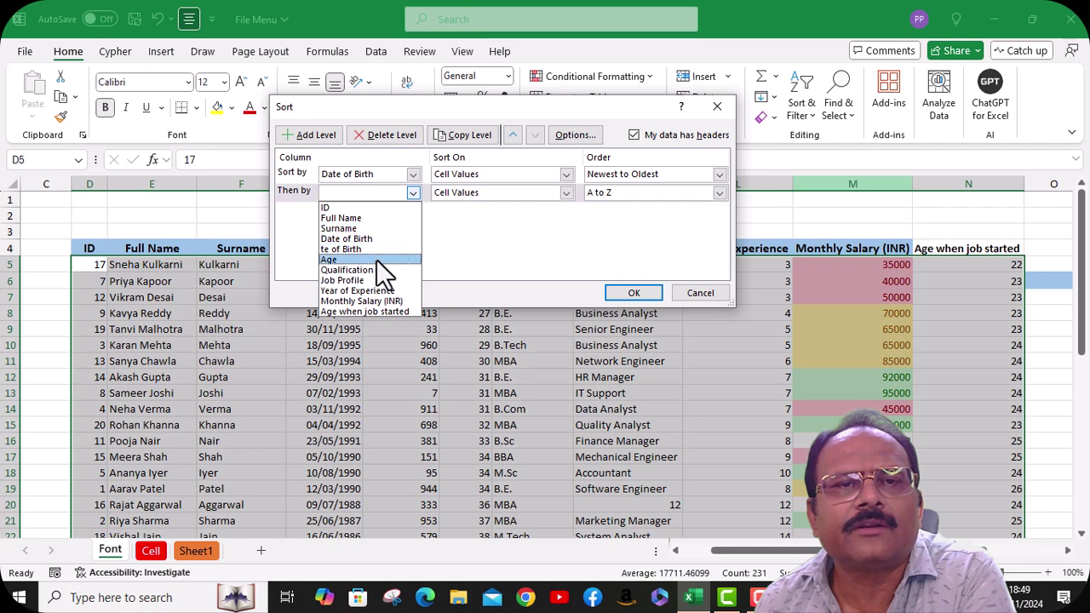
pyautogui.click(380, 300)
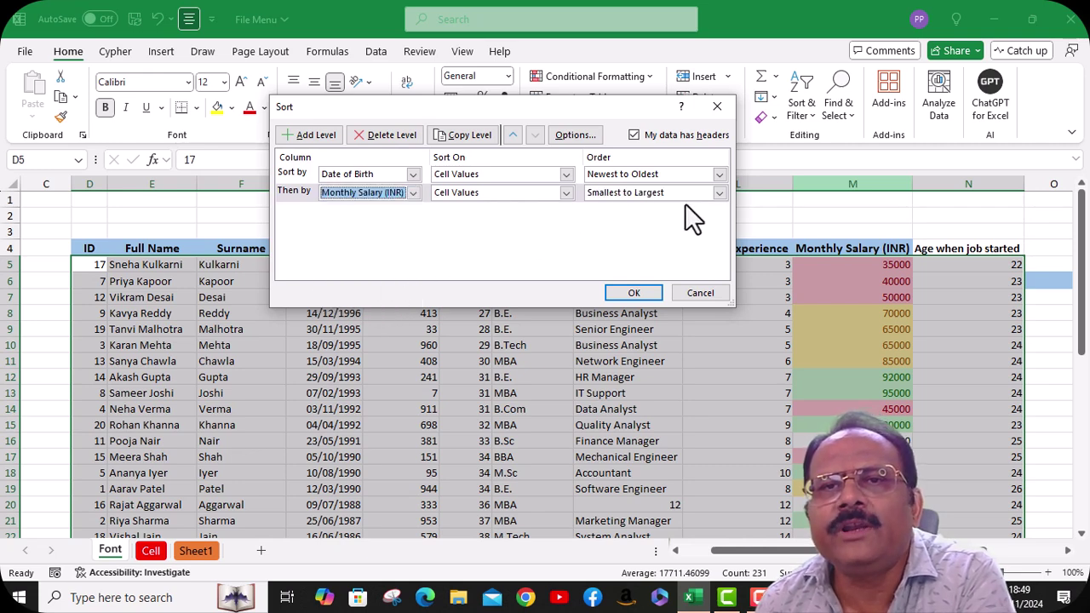
pyautogui.click(637, 294)
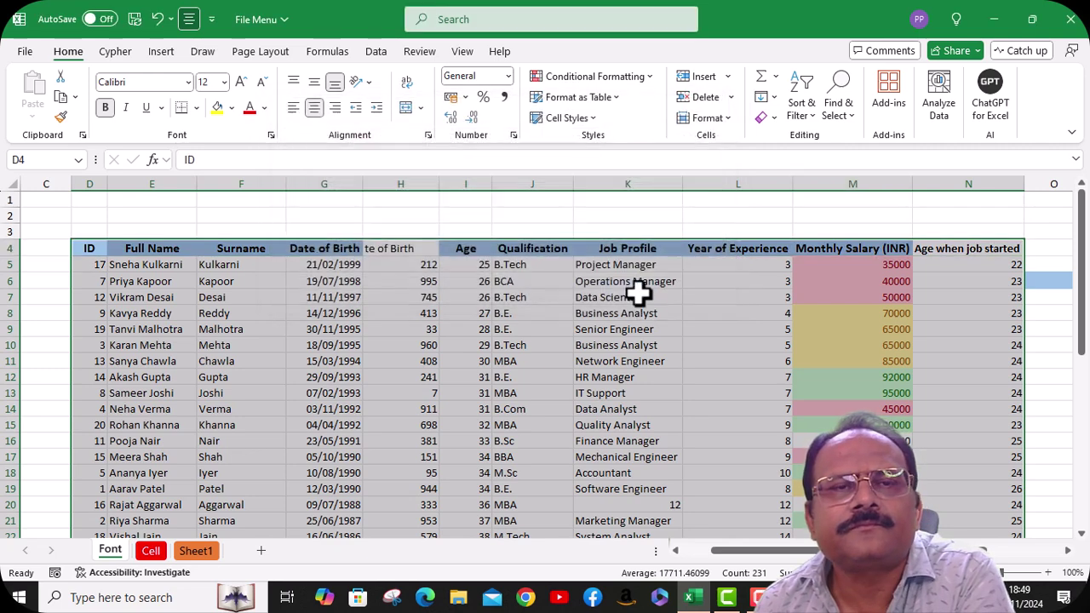
# Step: Examine the order of the Date of Birth and Monthly Salary values across the sorted employee rows
pyautogui.click(342, 266)
pyautogui.click(338, 283)
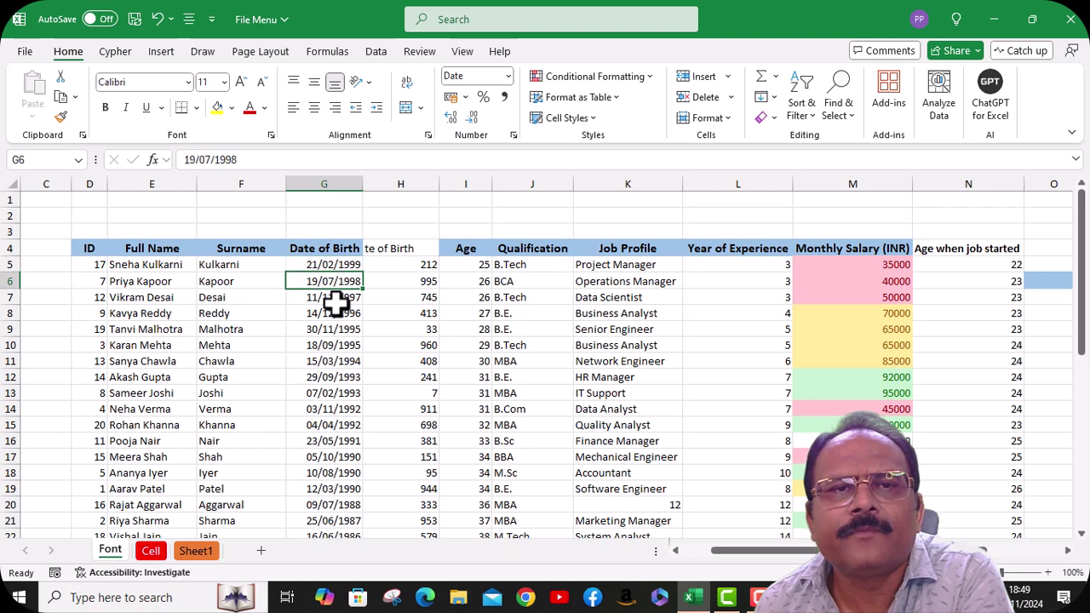
pyautogui.click(337, 302)
pyautogui.click(335, 328)
pyautogui.click(338, 266)
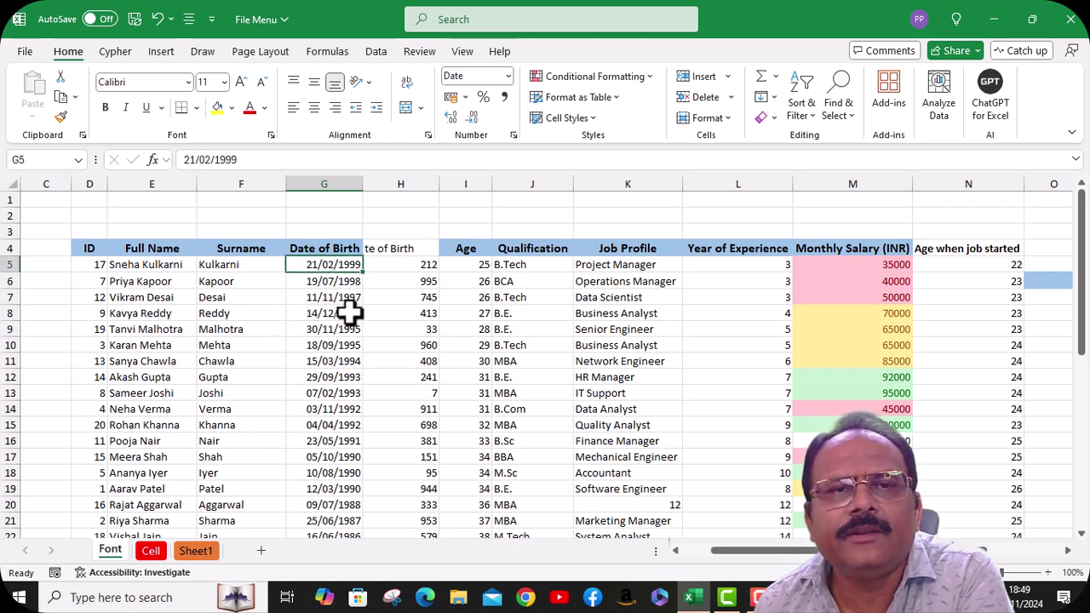
pyautogui.click(871, 265)
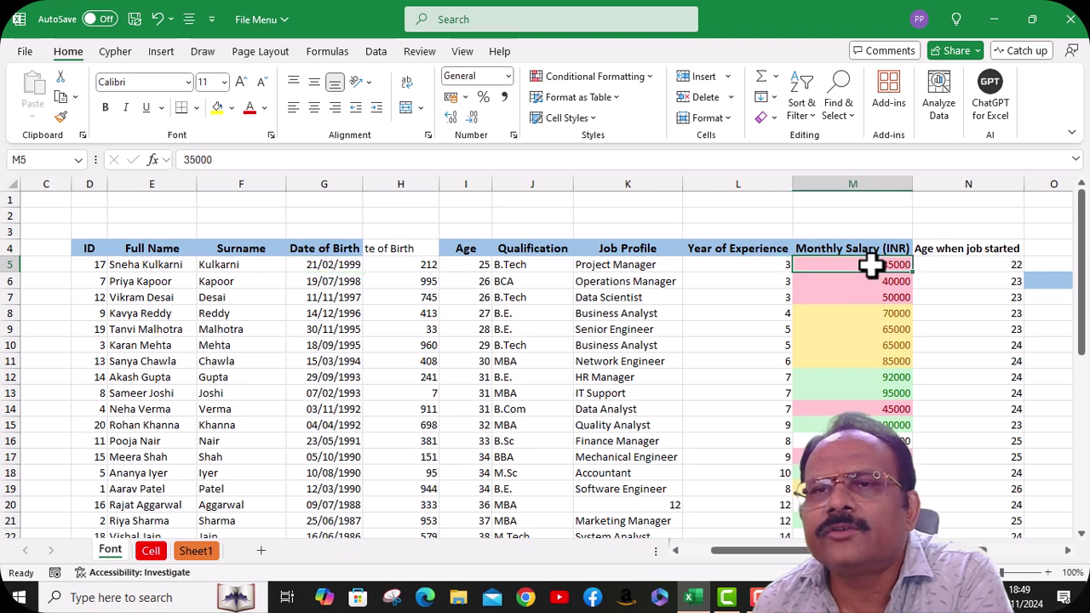
pyautogui.click(873, 298)
pyautogui.click(872, 313)
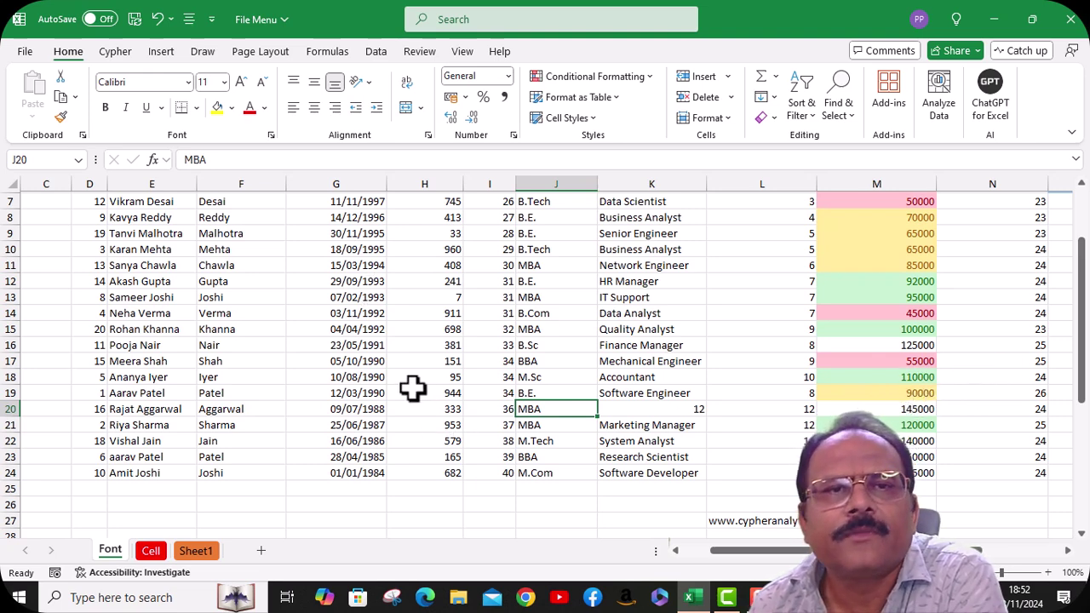
pyautogui.scroll(2, 375, 357)
pyautogui.scroll(-1, 352, 451)
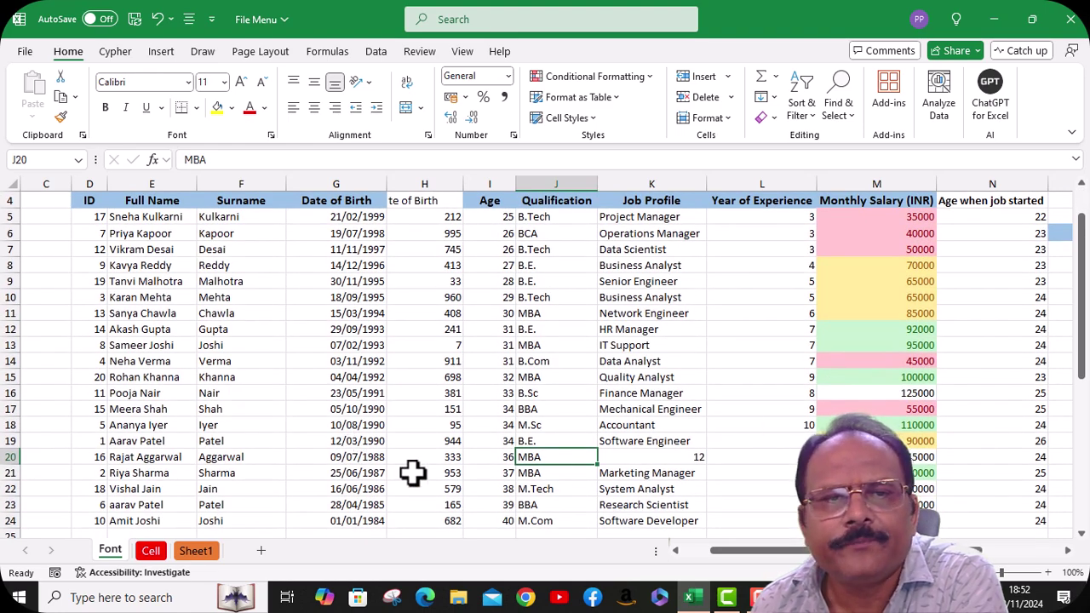
pyautogui.scroll(-1, 412, 473)
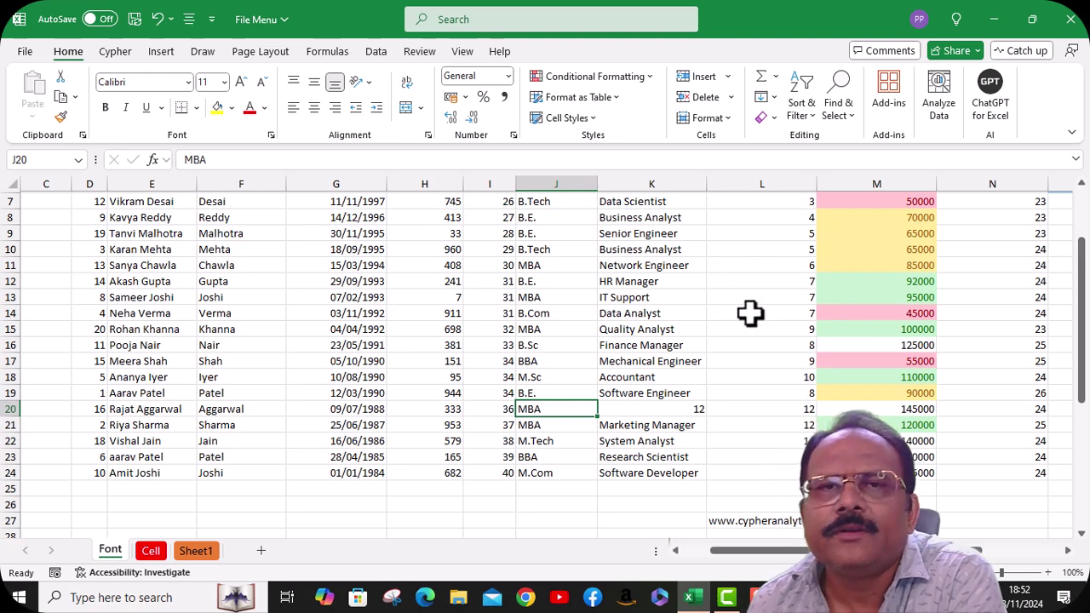
# Step: Turn on filtering for the header row of the employee table
pyautogui.scroll(1, 752, 312)
pyautogui.click(802, 113)
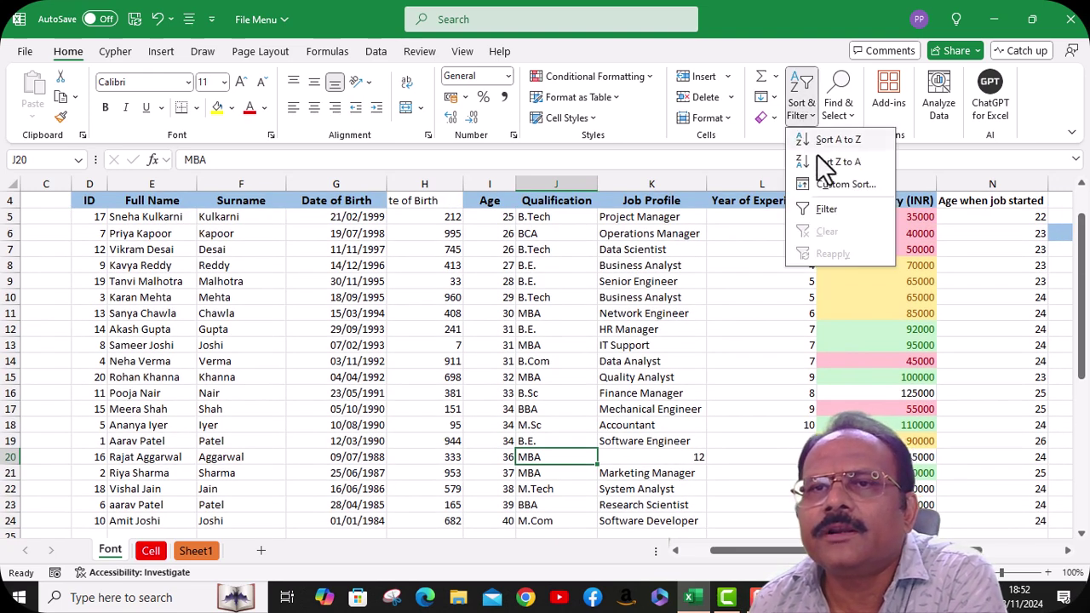
pyautogui.click(828, 210)
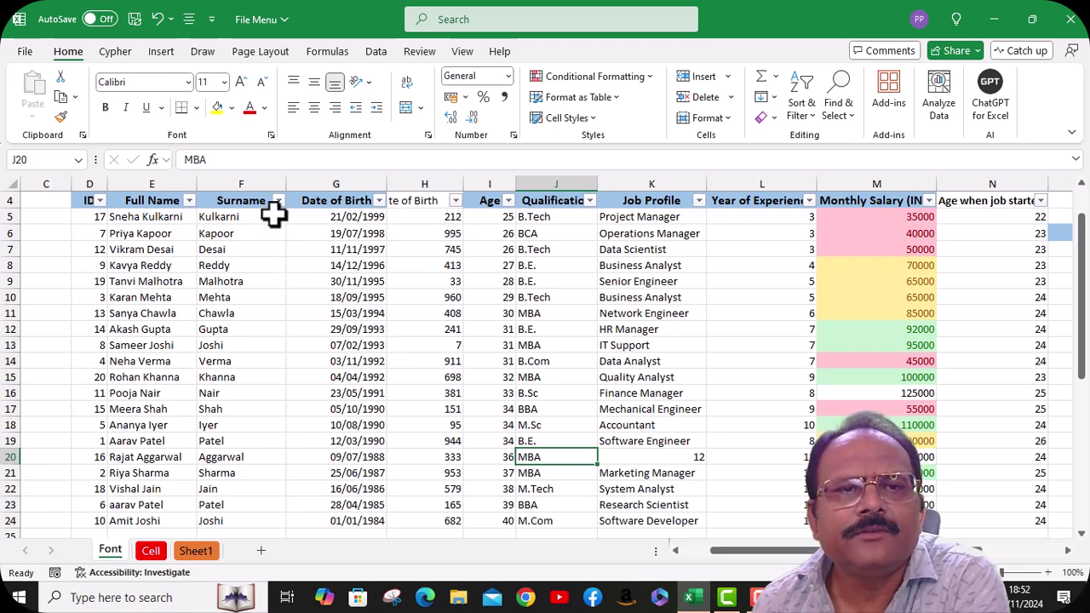
# Step: Filter Date of Birth to show only the year 1998, and clear that filter
pyautogui.click(379, 201)
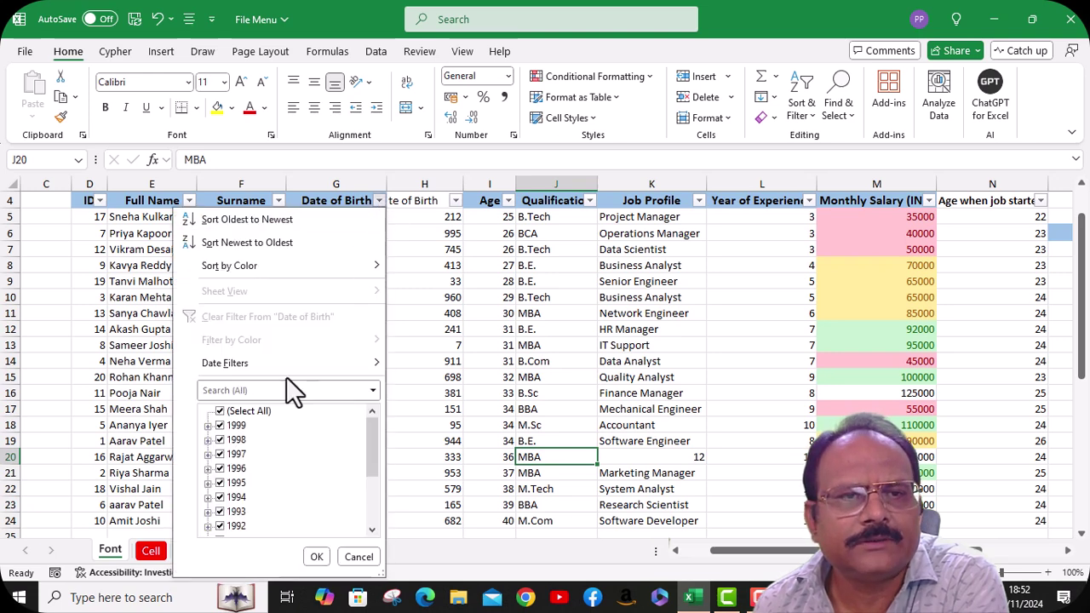
pyautogui.click(223, 413)
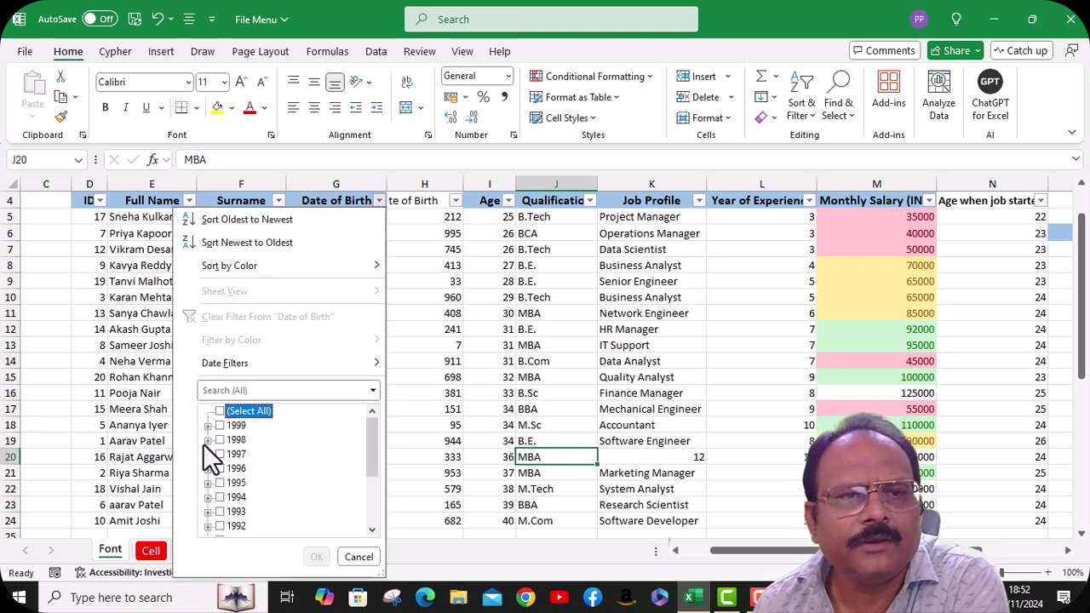
pyautogui.click(219, 440)
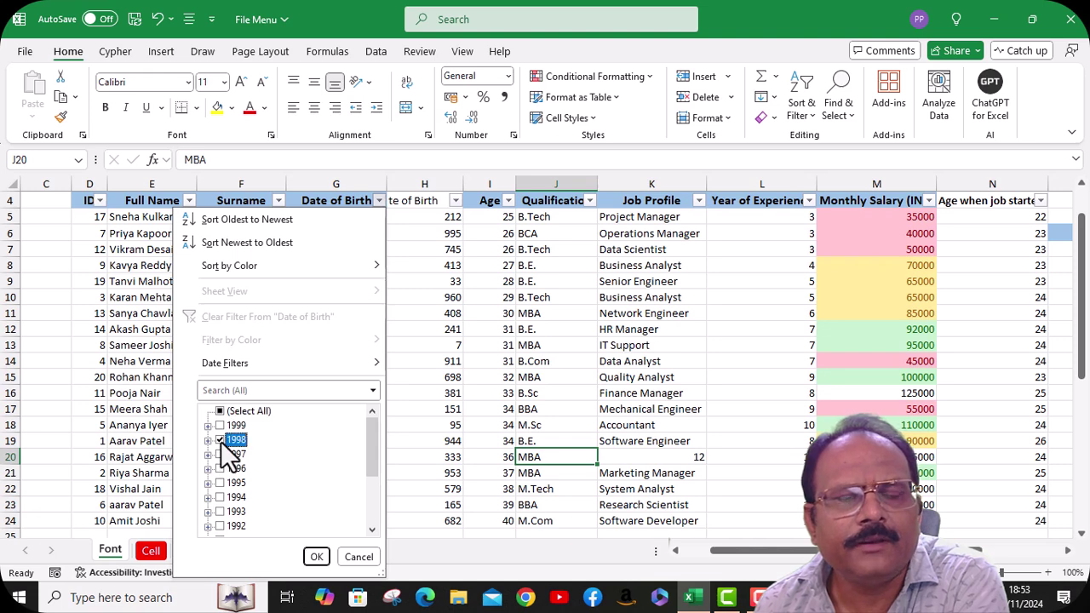
pyautogui.click(315, 557)
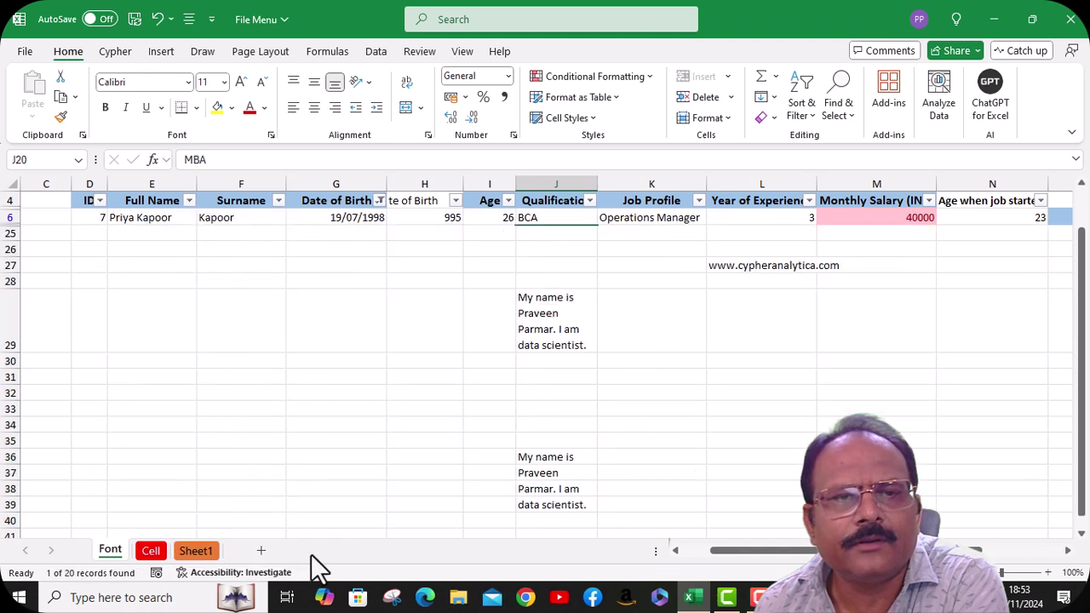
pyautogui.click(380, 202)
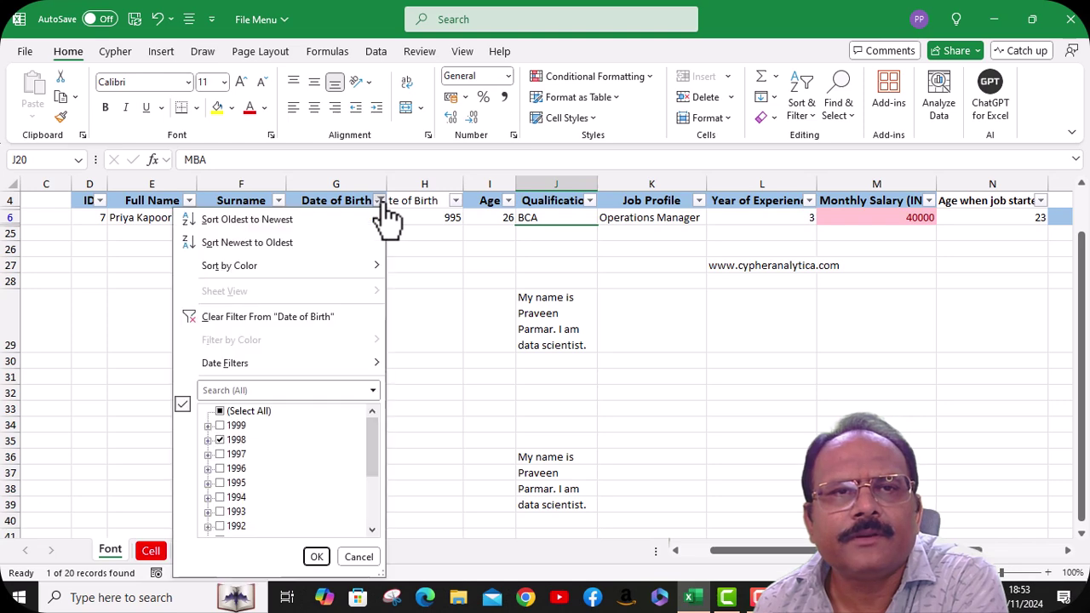
pyautogui.click(251, 323)
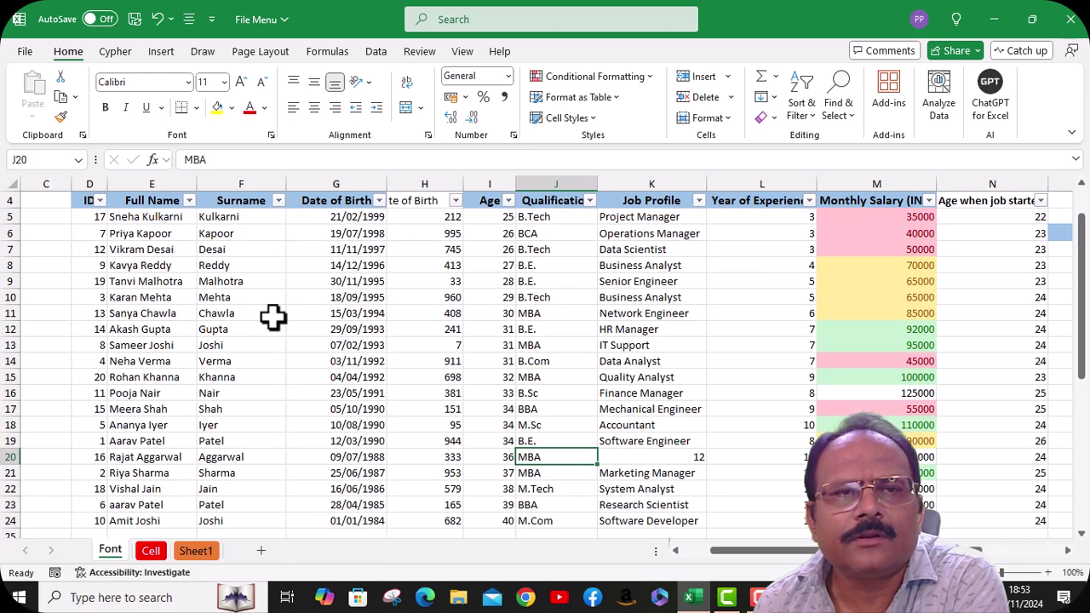
# Step: Filter Qualification to show only B.Com, B.E., B.Sc, B.Tech, BBA and BCA
pyautogui.click(589, 200)
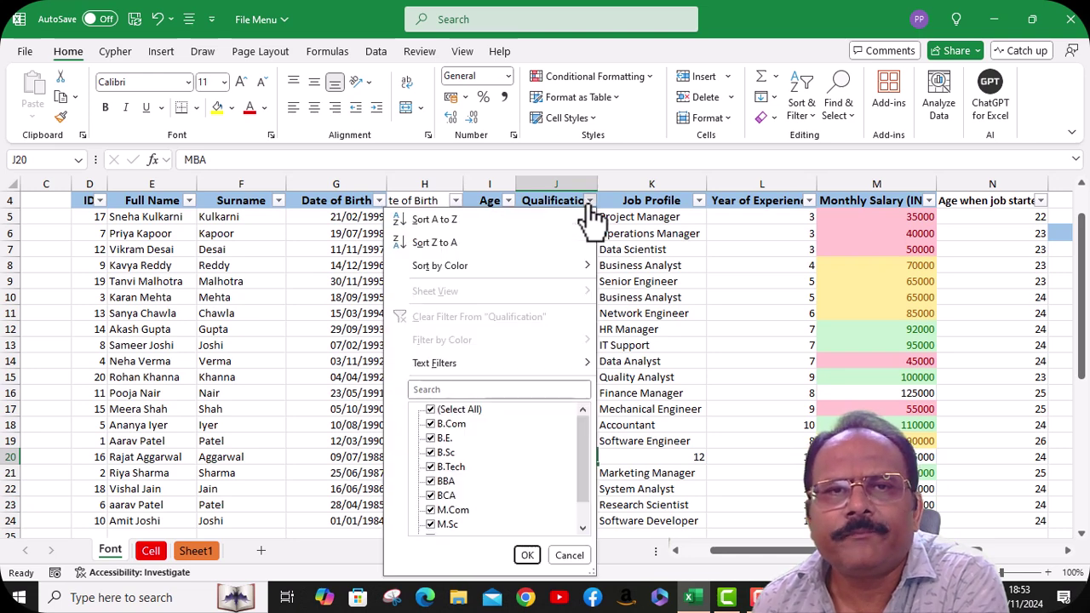
pyautogui.click(432, 410)
pyautogui.click(430, 423)
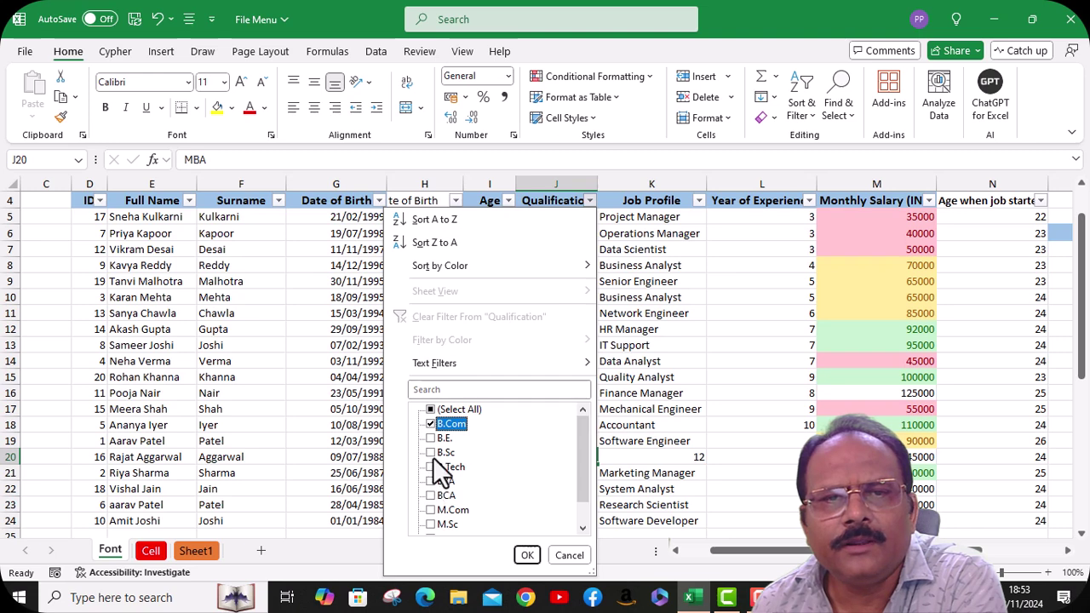
pyautogui.click(430, 452)
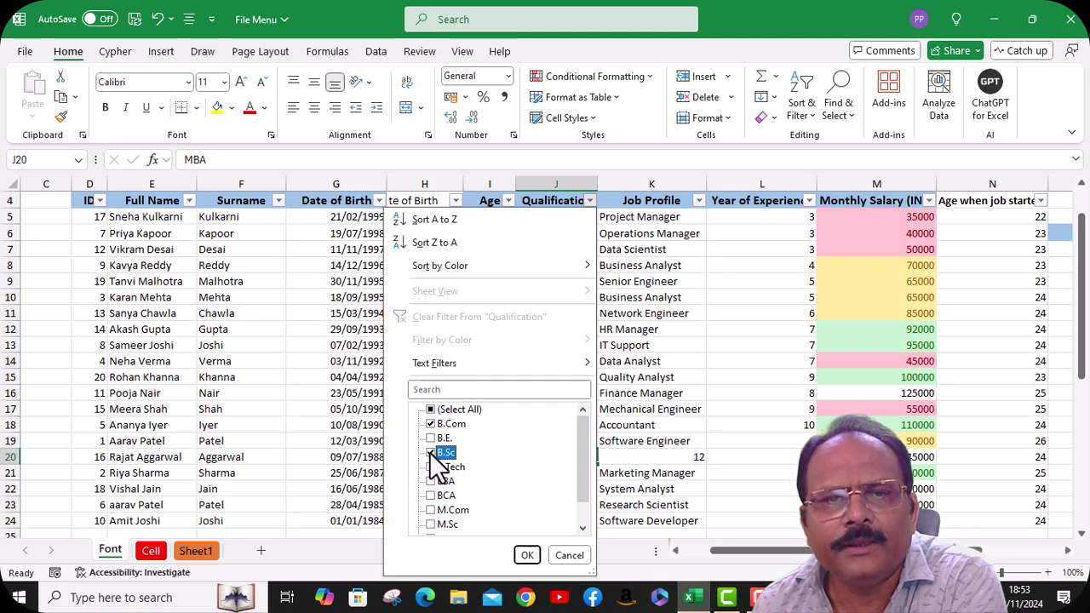
pyautogui.click(430, 495)
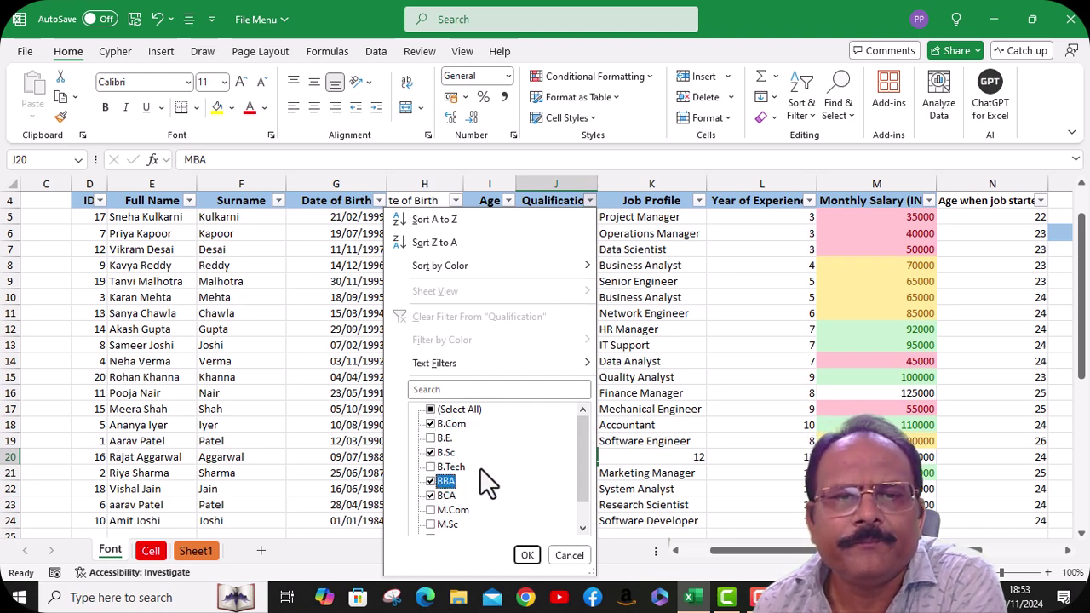
pyautogui.scroll(-1, 484, 462)
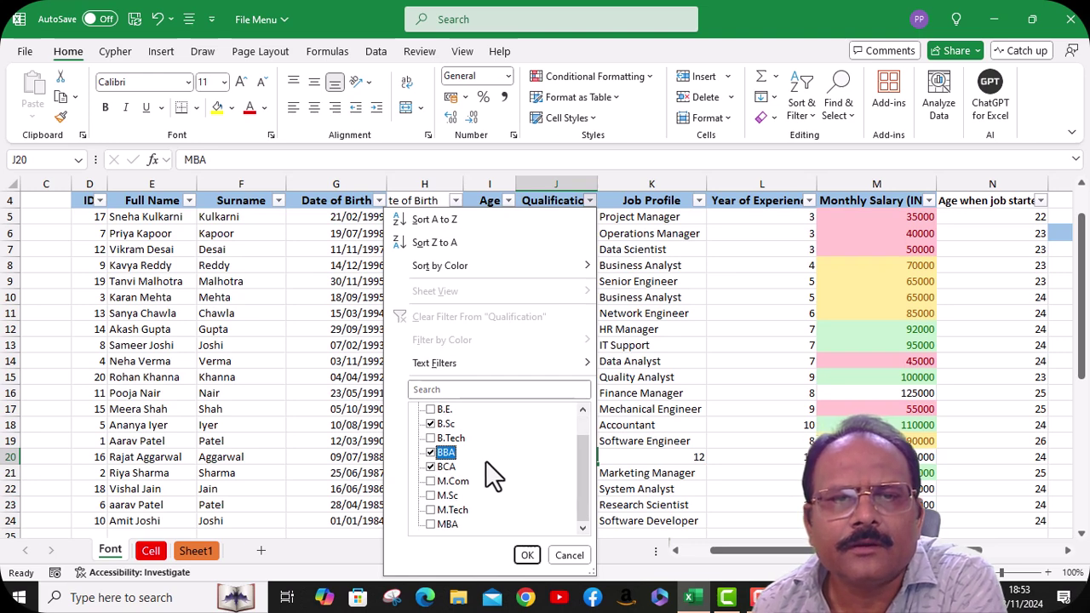
pyautogui.scroll(1, 494, 477)
pyautogui.click(431, 439)
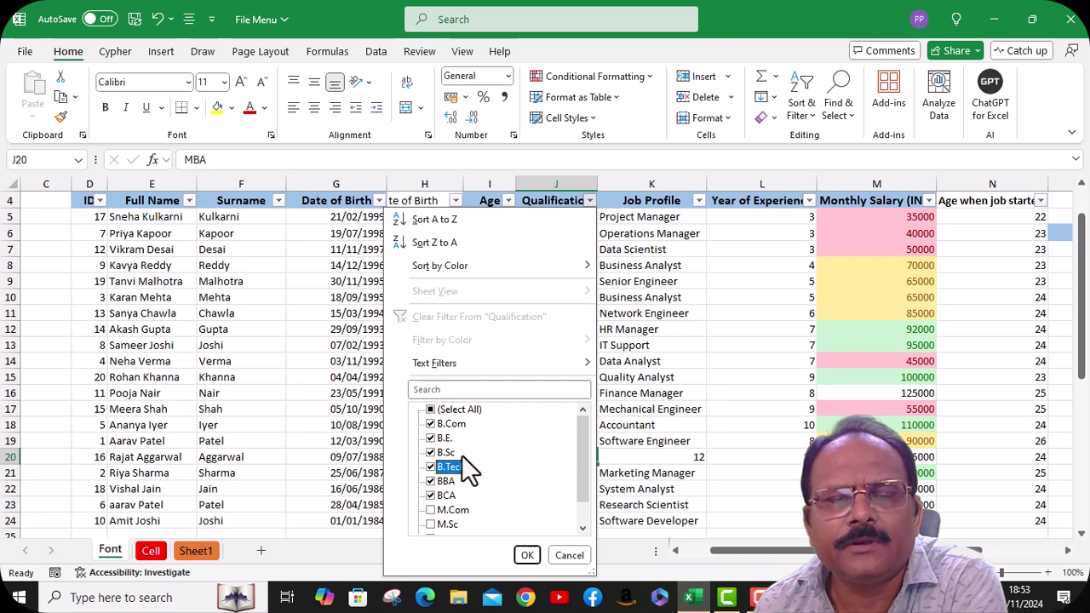
pyautogui.scroll(-1, 472, 450)
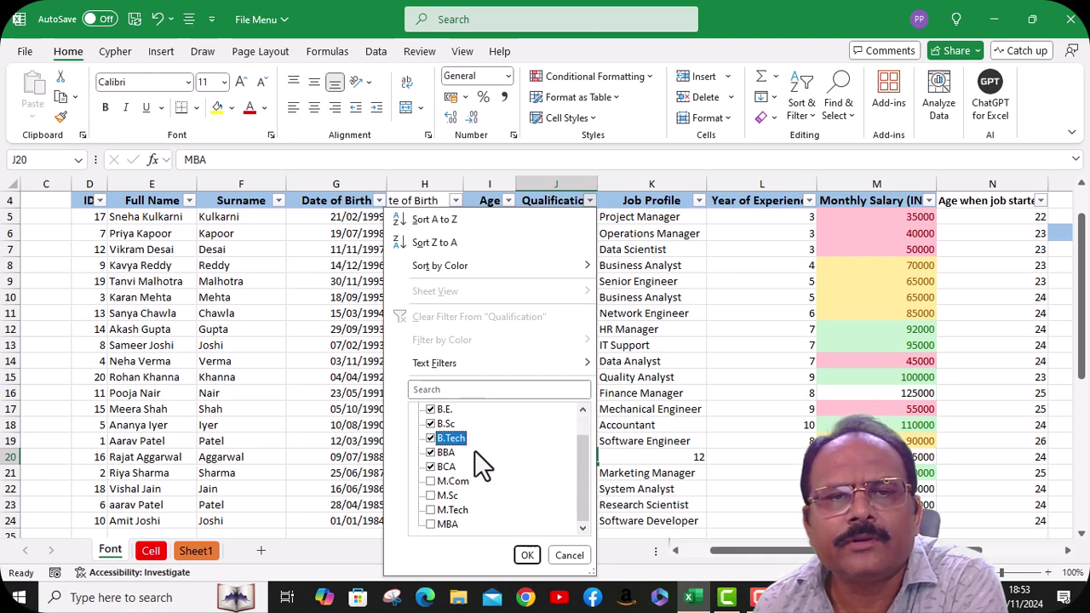
pyautogui.scroll(1, 475, 447)
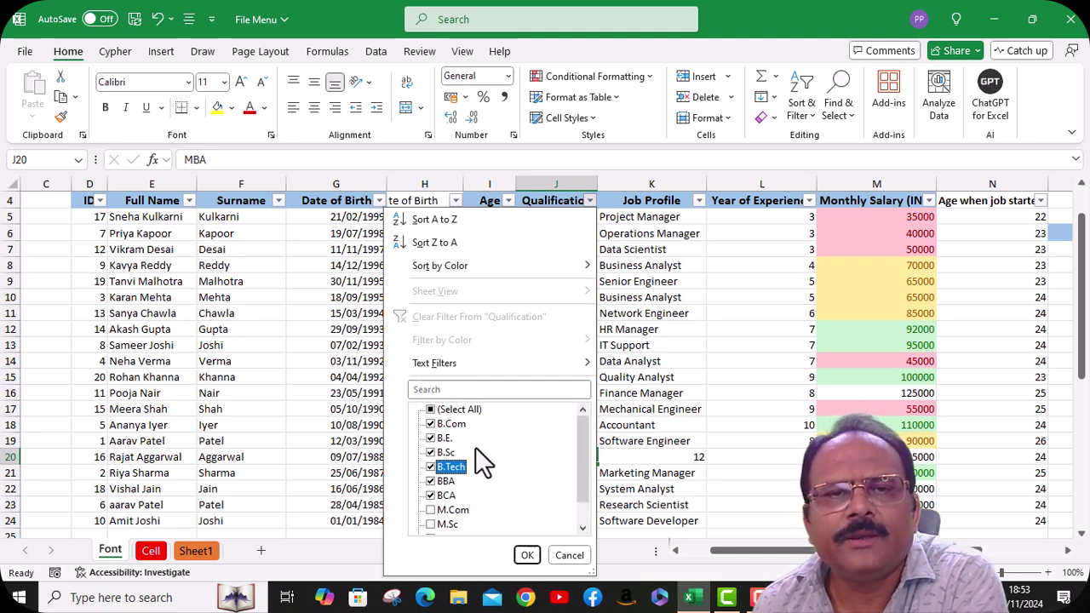
pyautogui.click(527, 555)
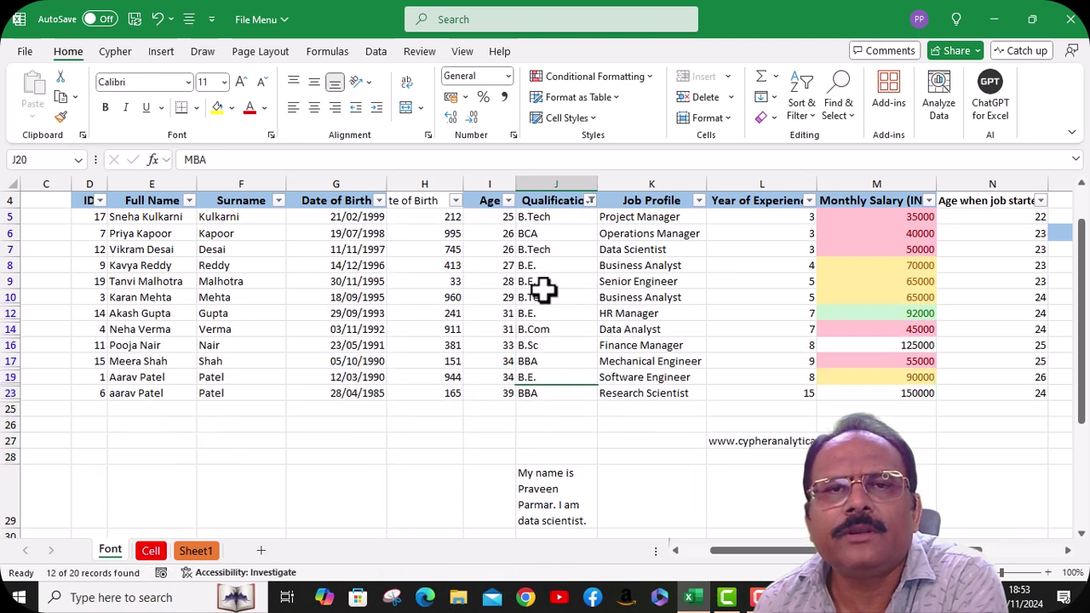
pyautogui.click(538, 219)
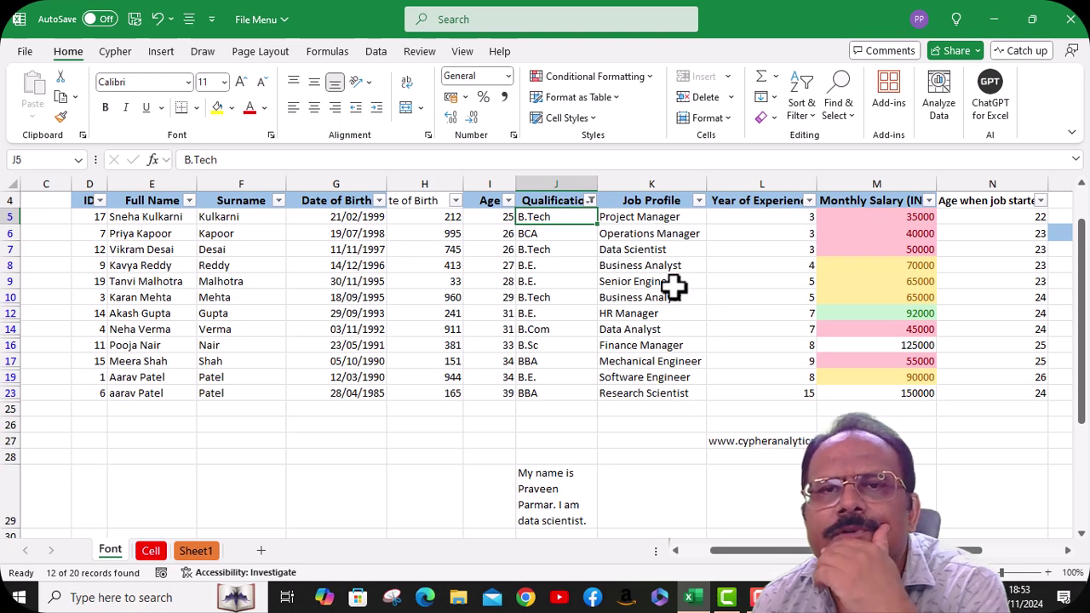
# Step: Filter the Job Profile column to show only Business Analyst
pyautogui.click(698, 202)
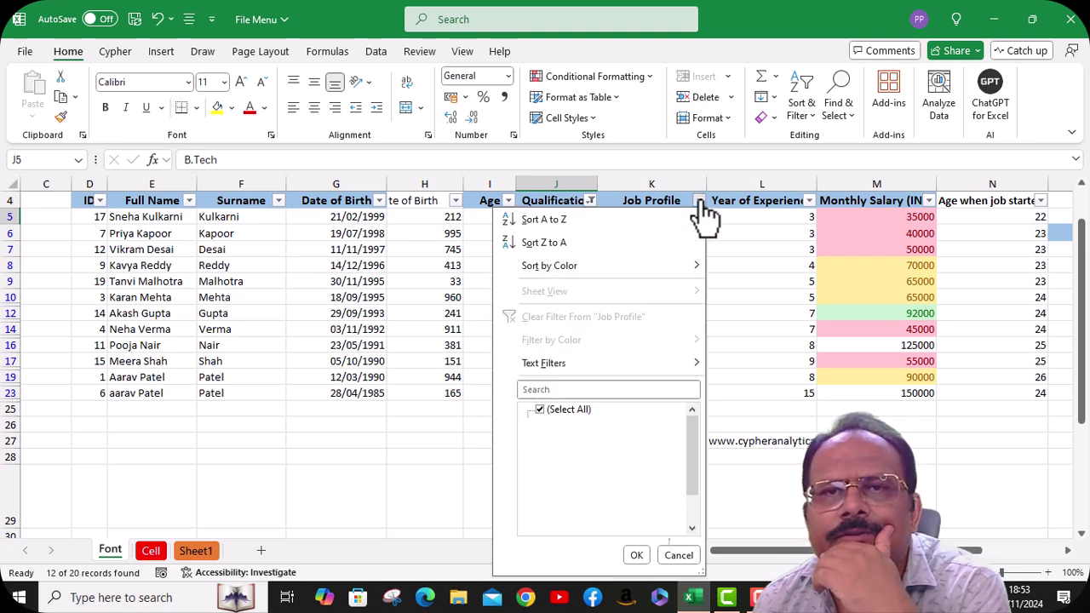
pyautogui.click(540, 409)
pyautogui.click(539, 423)
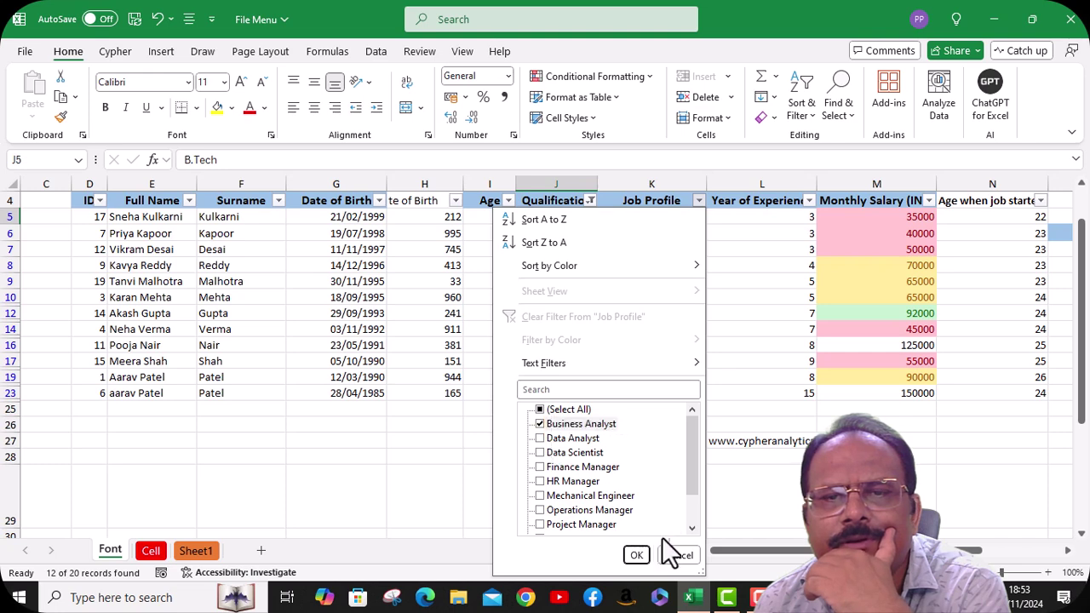
pyautogui.click(635, 555)
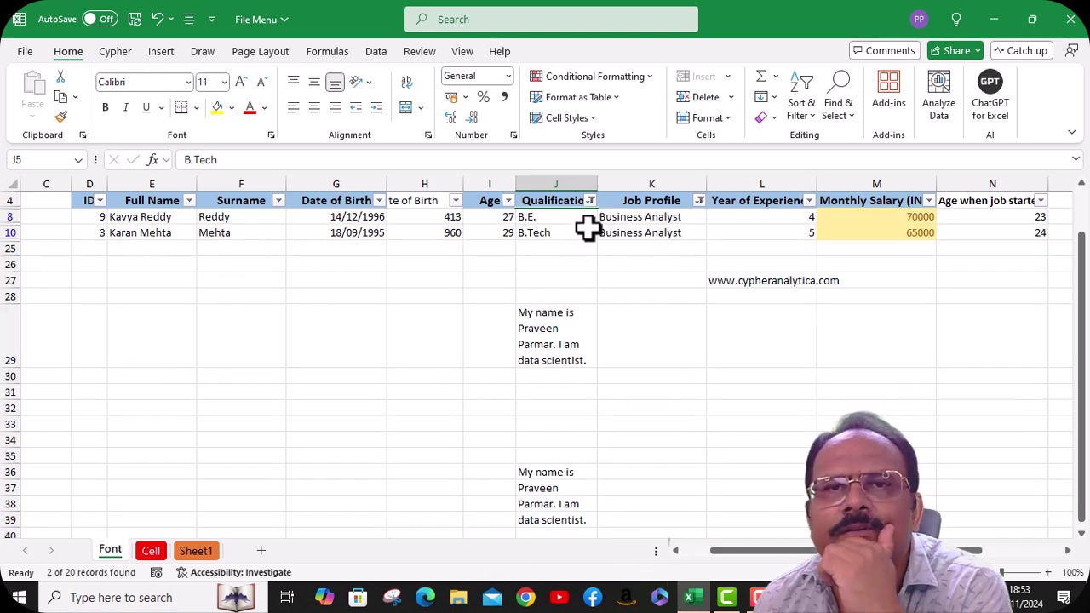
# Step: Clear all active filters from the employee table, keeping the header filters turned on
pyautogui.click(805, 112)
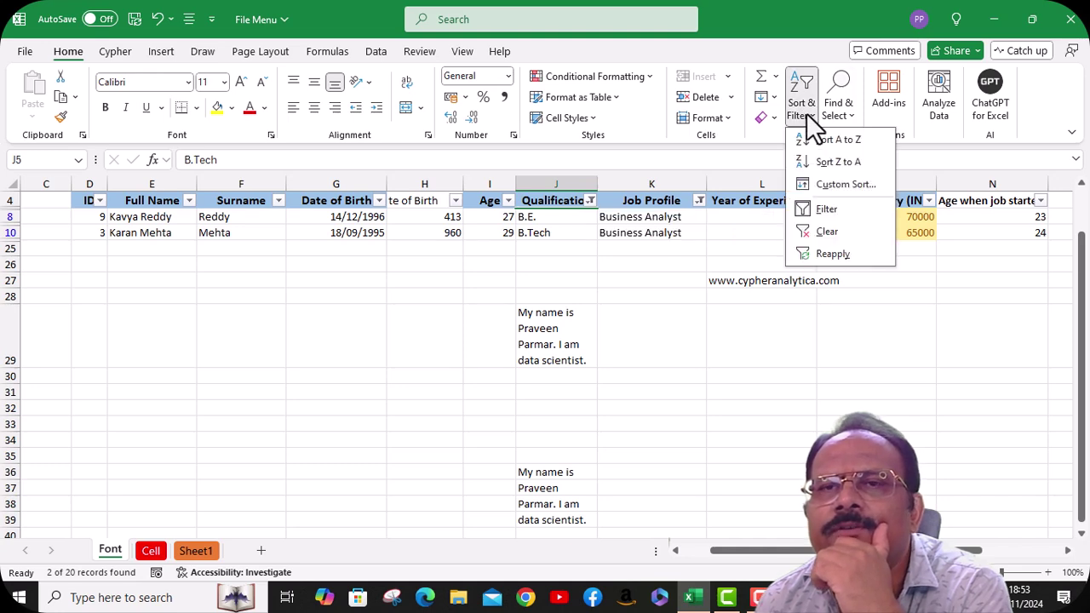
pyautogui.click(825, 232)
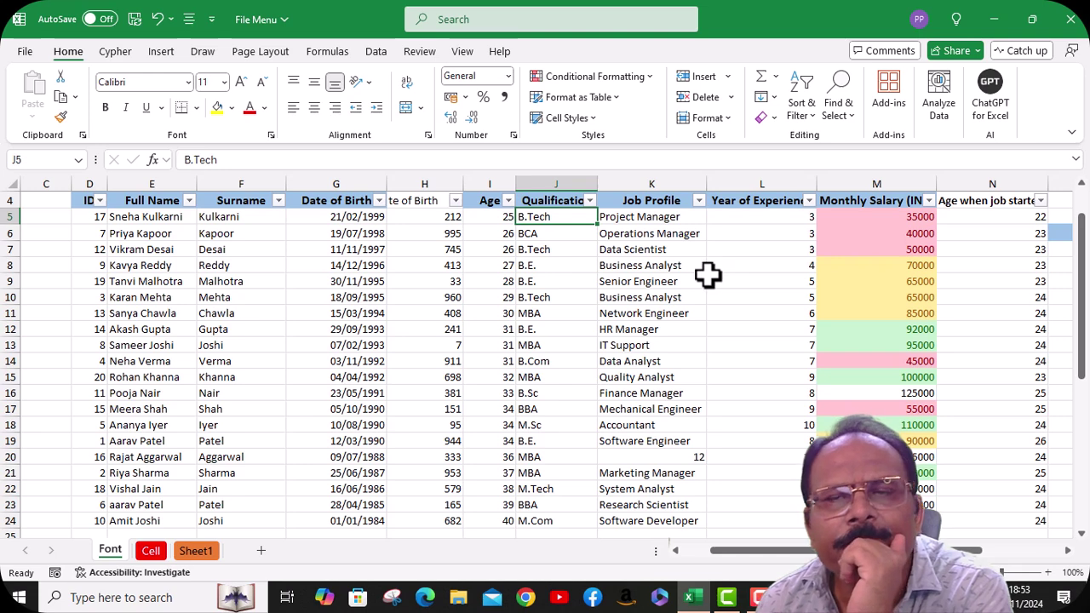
pyautogui.click(807, 115)
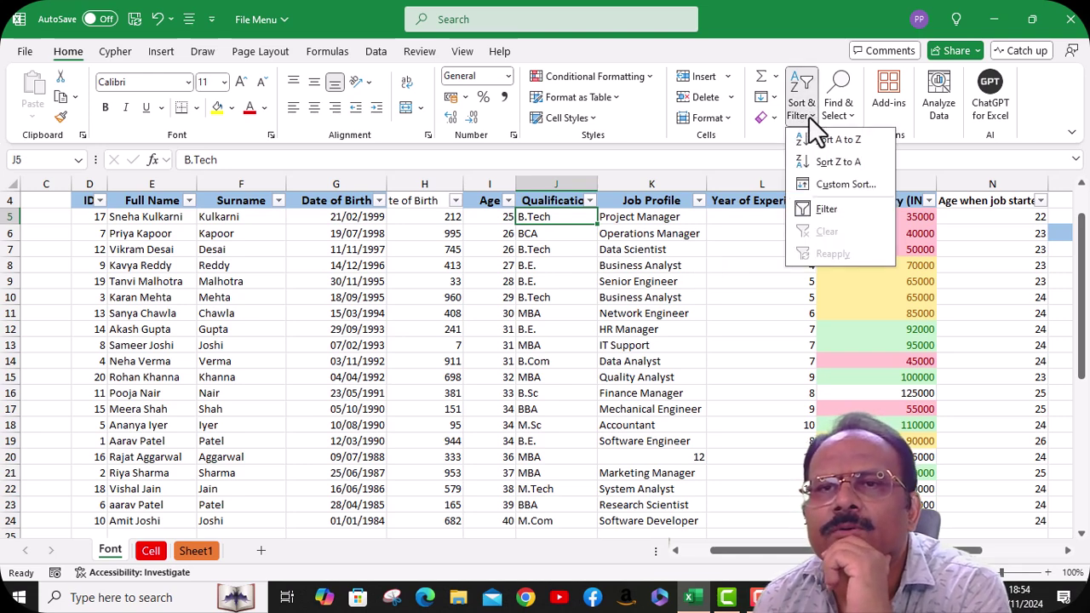
# Step: Search the sheet for the surname of the employee in row 10
pyautogui.click(834, 109)
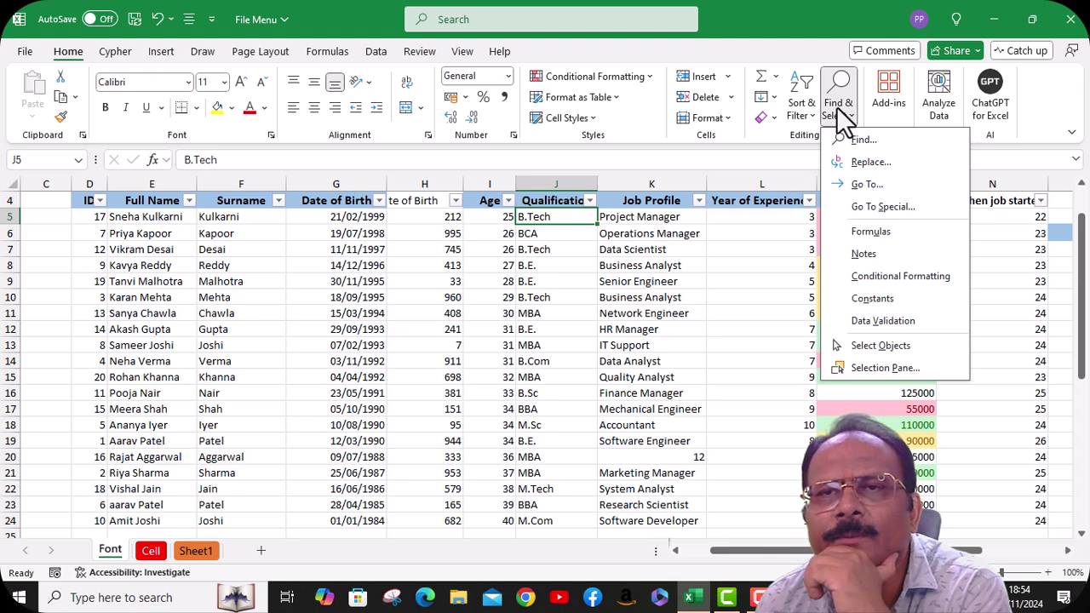
pyautogui.click(862, 139)
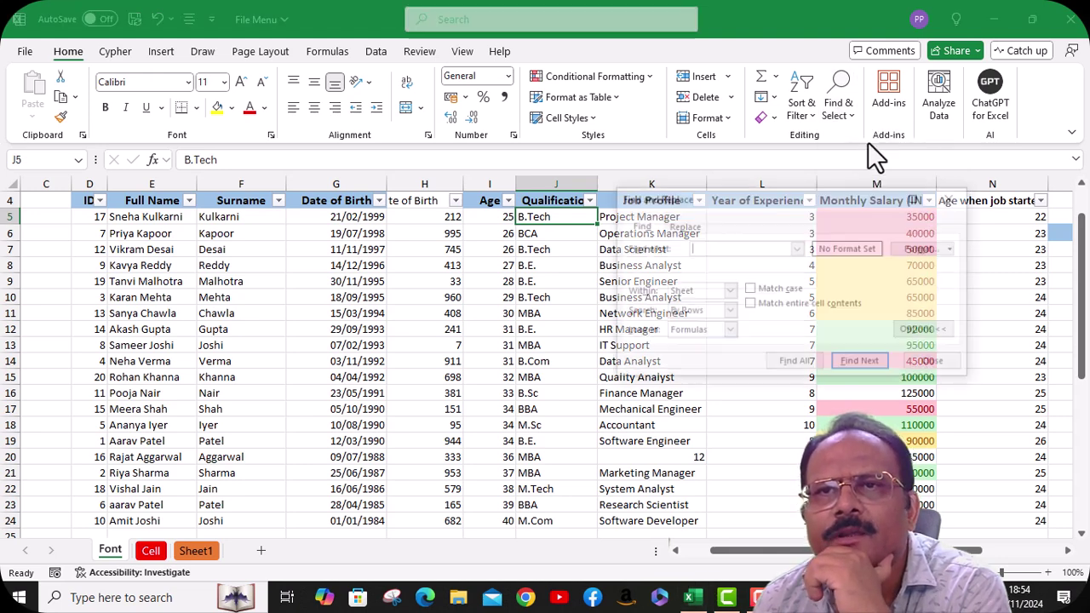
pyautogui.moveTo(820, 208); pyautogui.dragTo(745, 198)
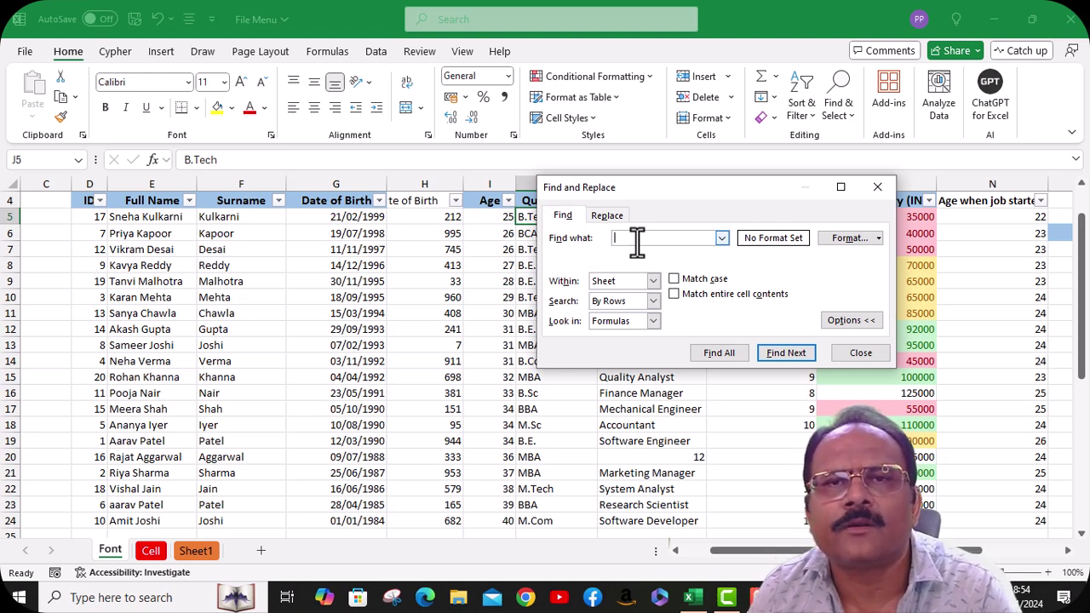
pyautogui.write('Mehta')
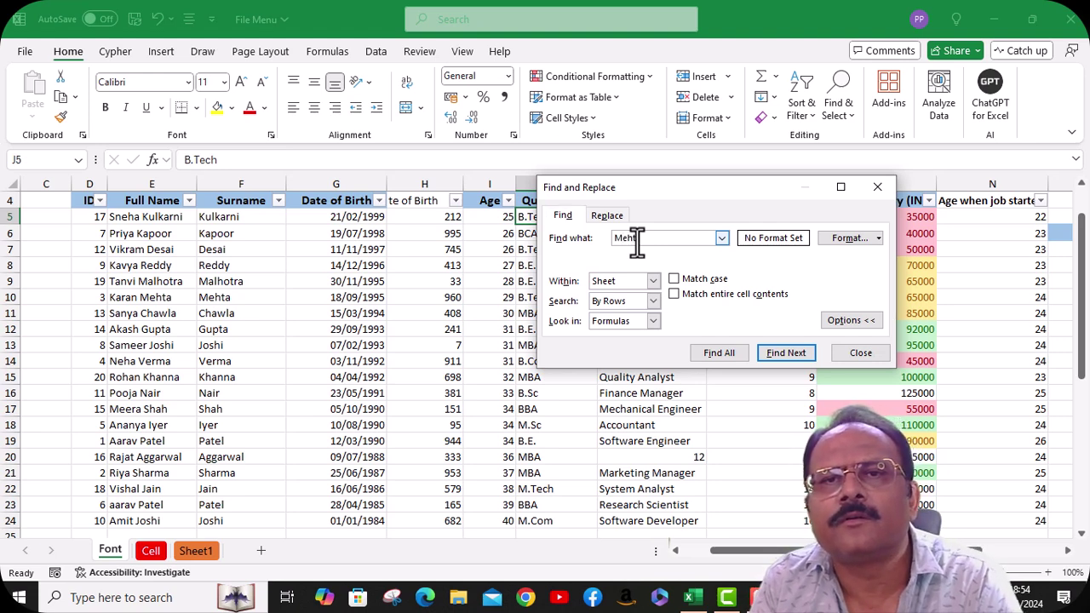
pyautogui.press('Return')
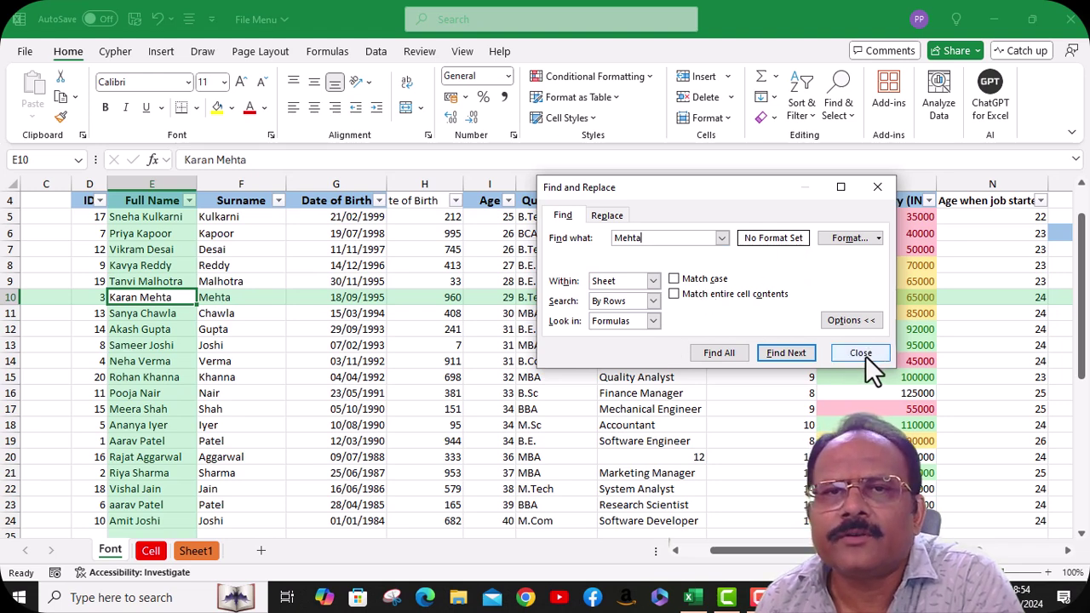
# Step: Replace every occurrence of the searched surname on the sheet with the surname used in row 22
pyautogui.click(614, 218)
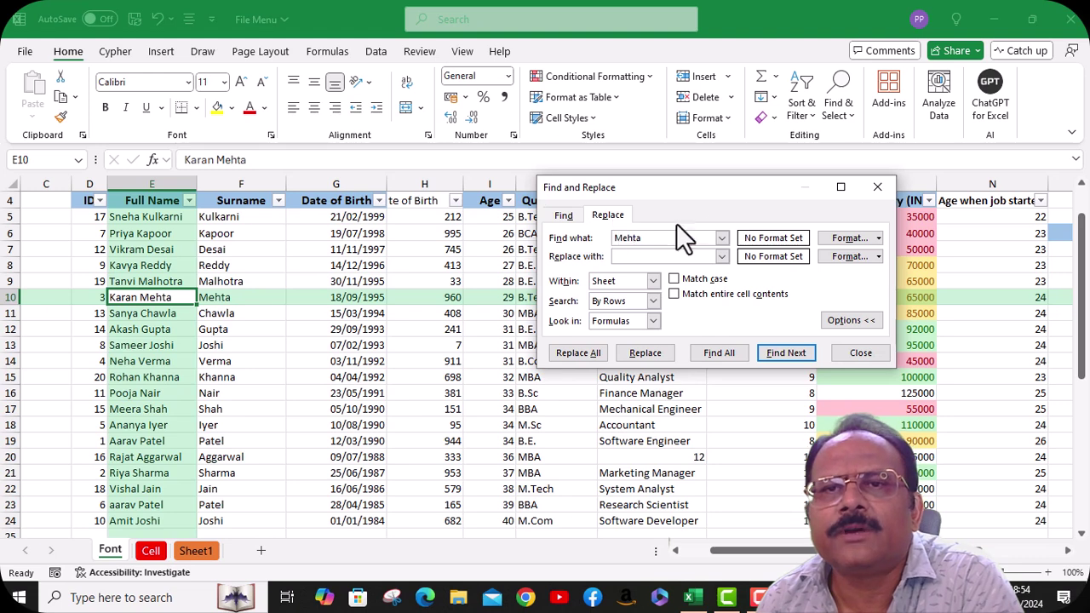
pyautogui.moveTo(721, 199); pyautogui.dragTo(650, 239)
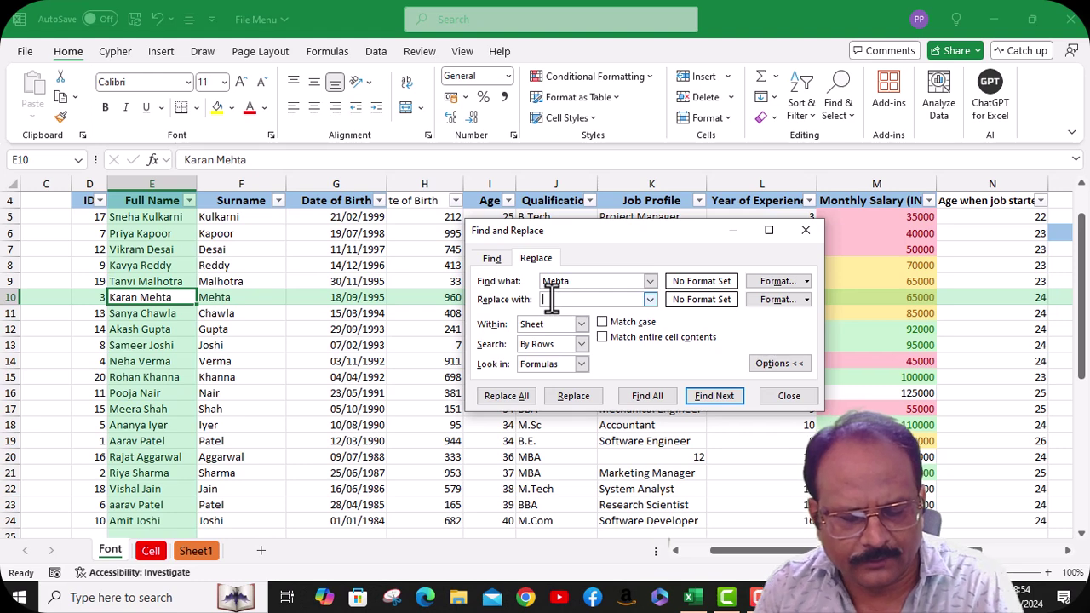
pyautogui.write('Jain')
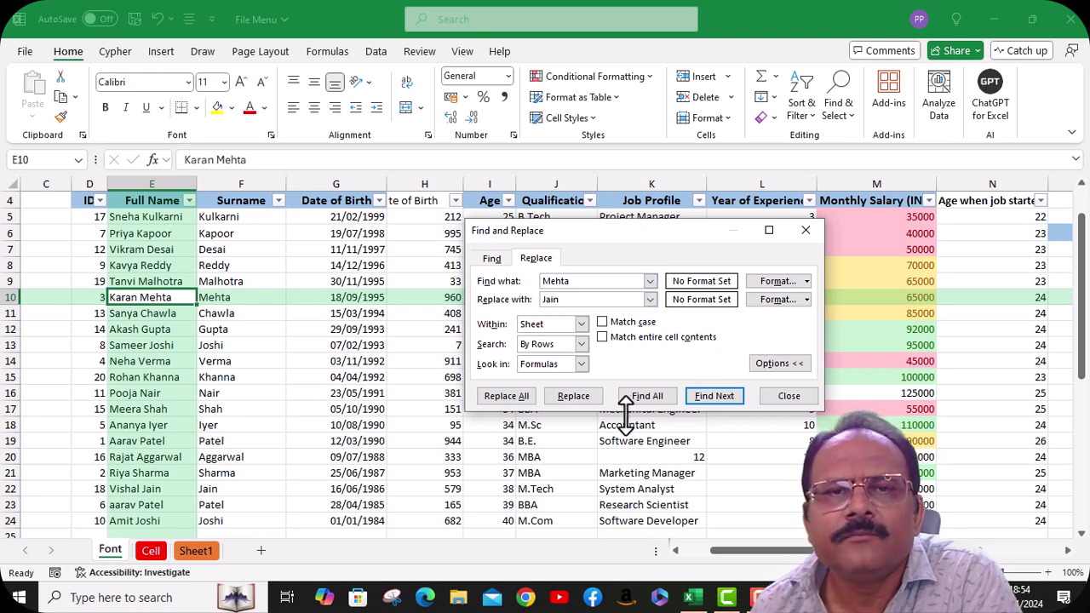
pyautogui.click(511, 397)
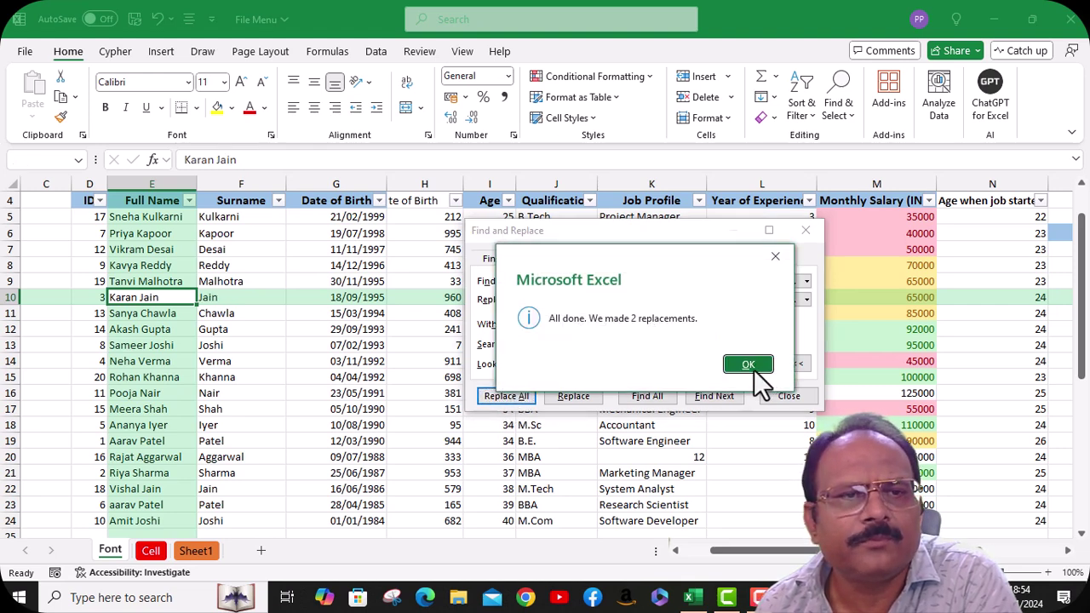
pyautogui.click(753, 375)
pyautogui.click(785, 397)
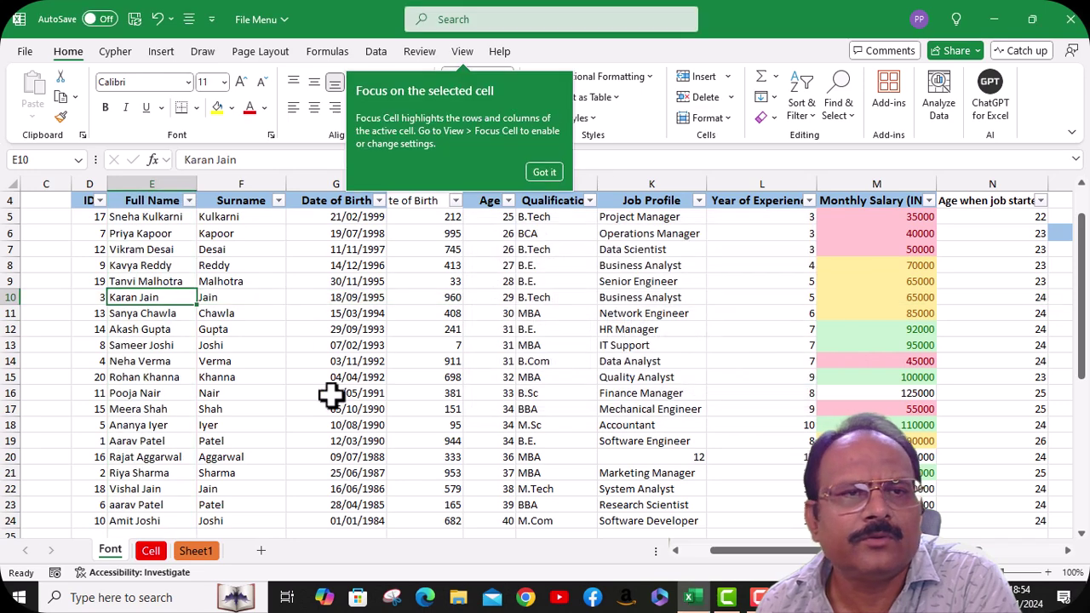
pyautogui.click(545, 174)
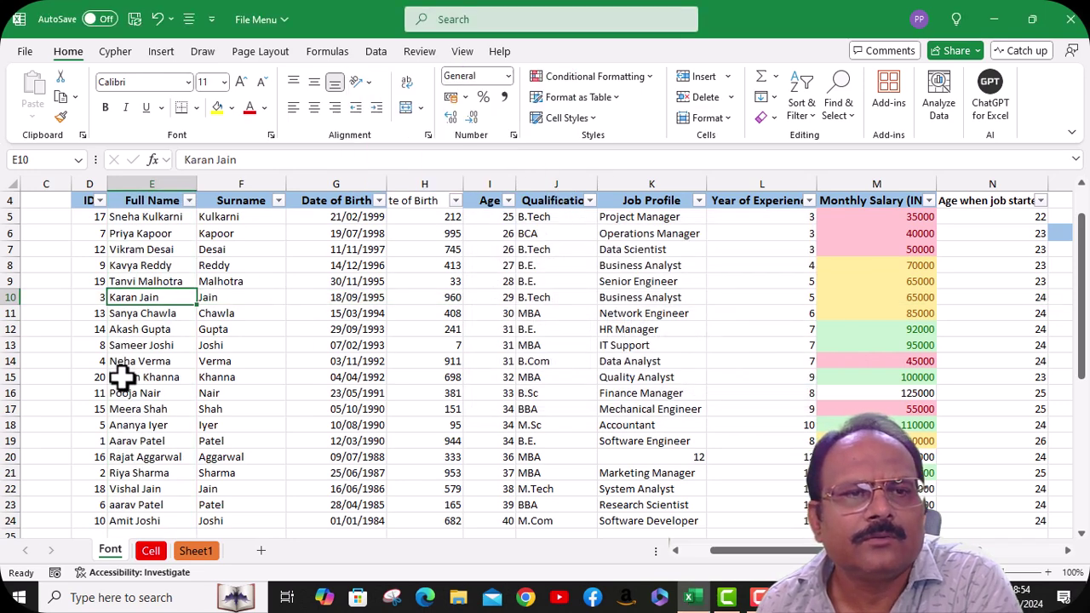
# Step: Check the replaced names in the Full Name and Surname columns, and undo the surname replacement
pyautogui.scroll(-2, 127, 377)
pyautogui.scroll(2, 246, 383)
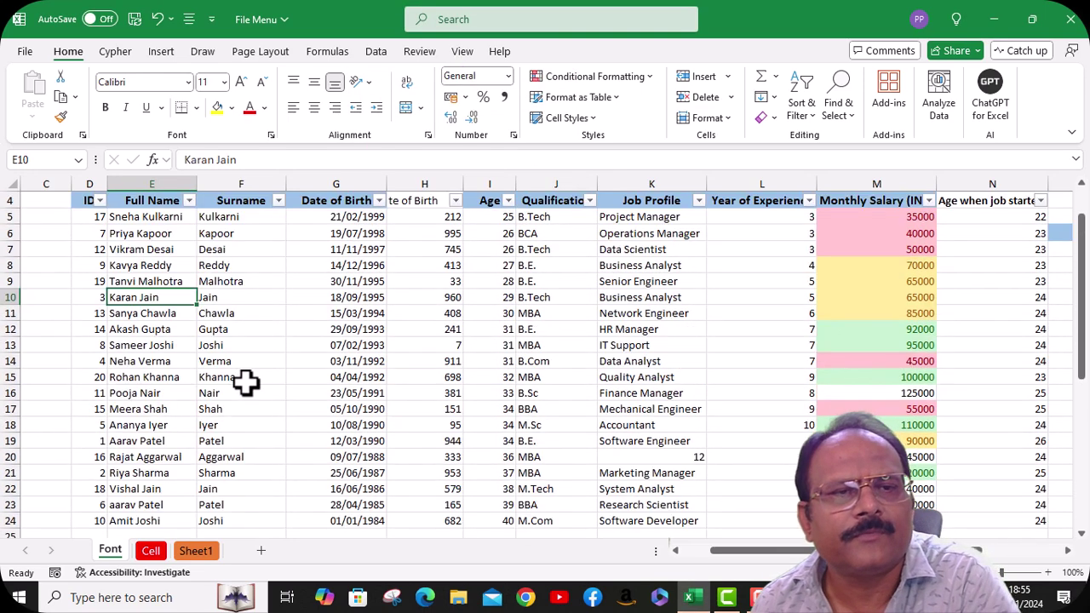
pyautogui.scroll(-1, 256, 362)
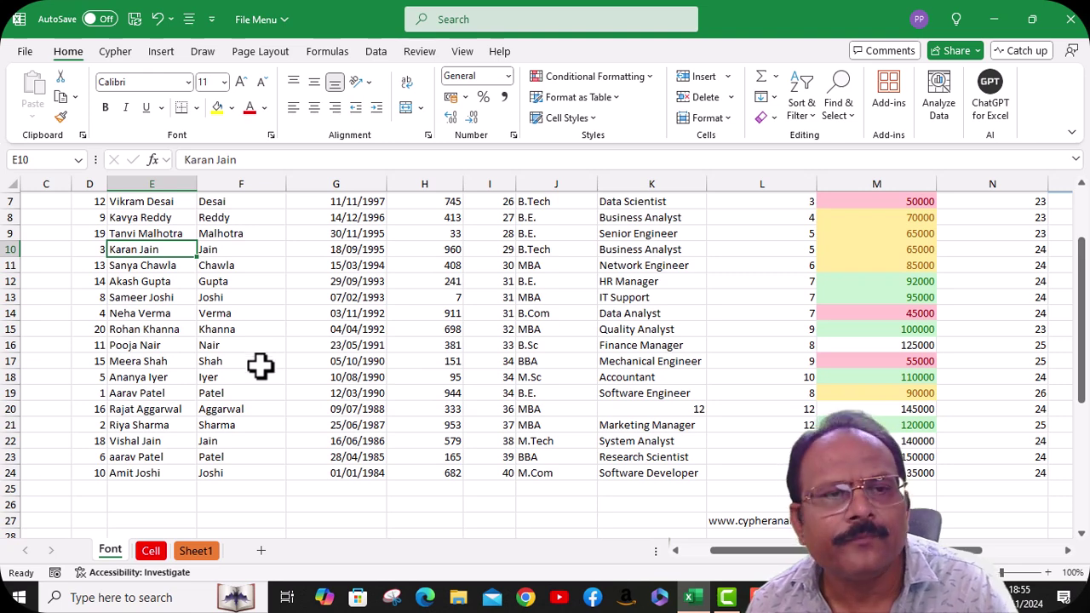
pyautogui.hotkey('ctrl', 'z')
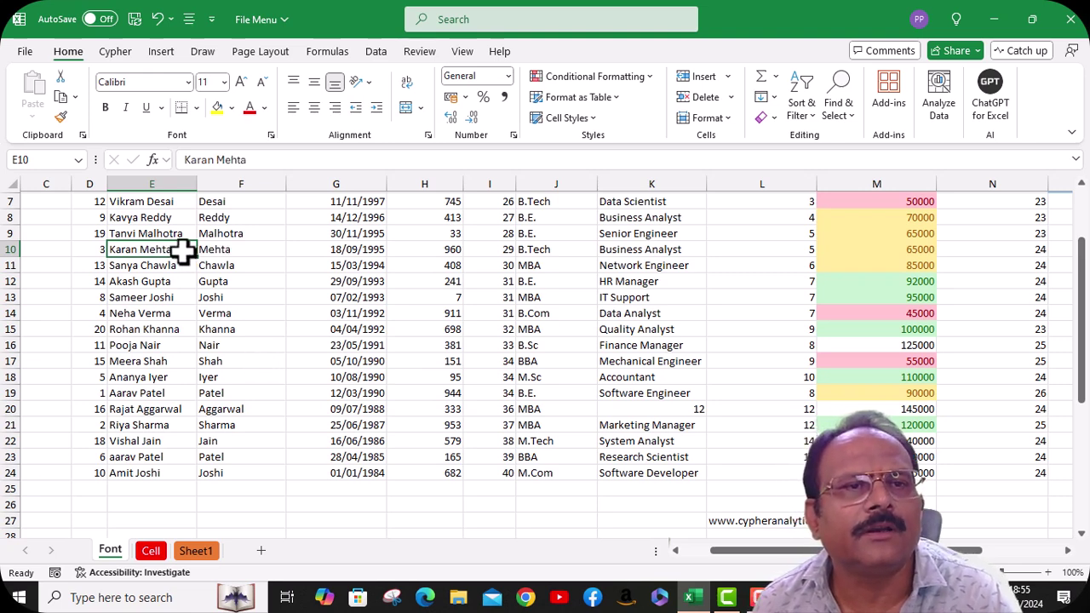
pyautogui.scroll(2, 183, 249)
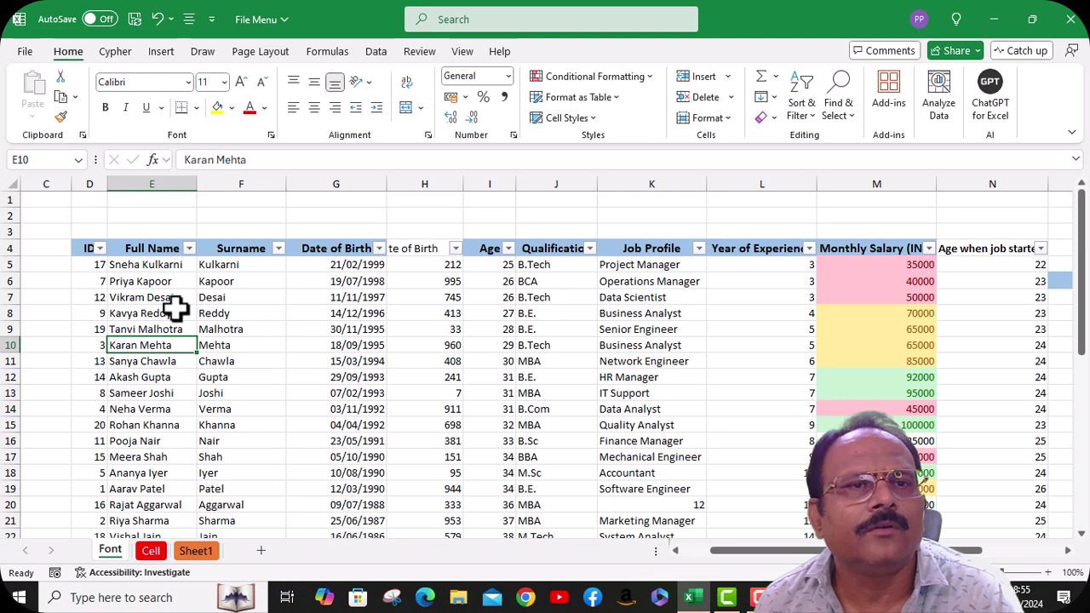
pyautogui.scroll(-1, 173, 315)
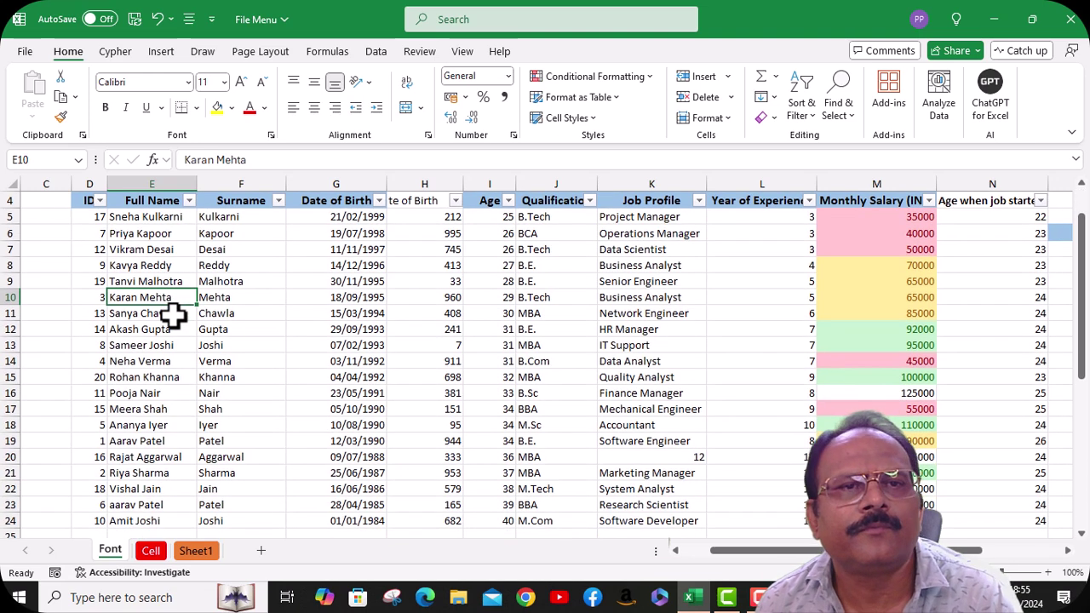
pyautogui.click(247, 300)
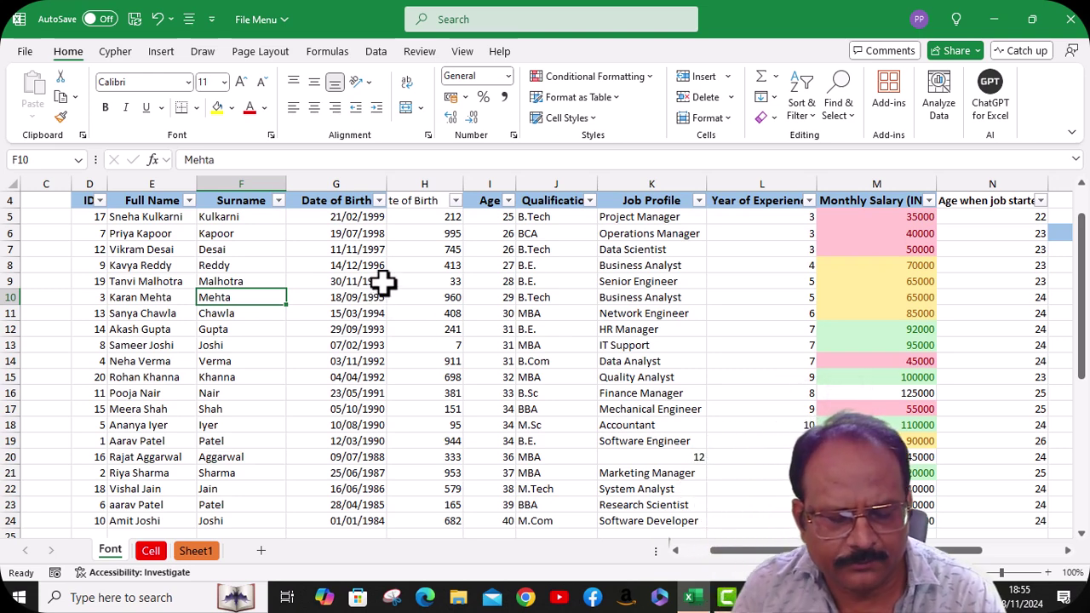
pyautogui.hotkey('ctrl', 'z')
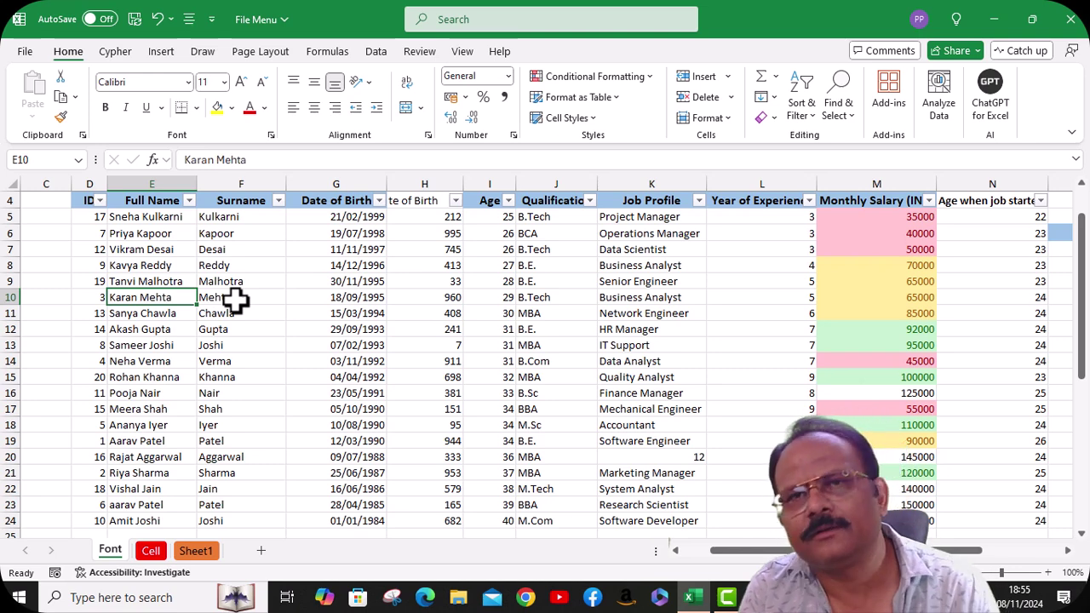
# Step: Jump to cell B7 with the Go To command
pyautogui.click(834, 110)
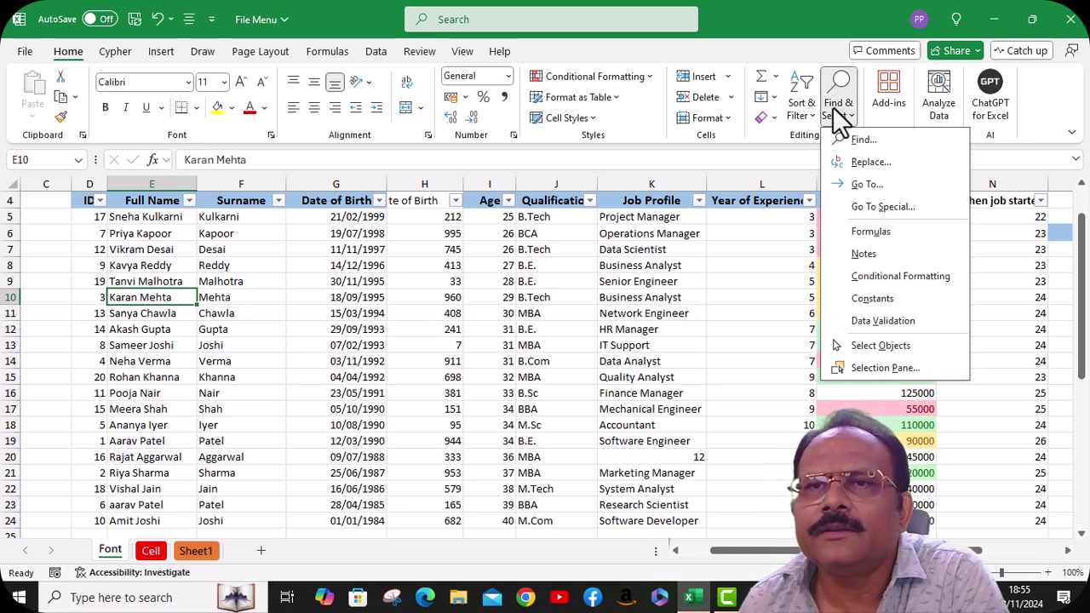
pyautogui.click(861, 183)
pyautogui.moveTo(457, 106); pyautogui.dragTo(562, 118)
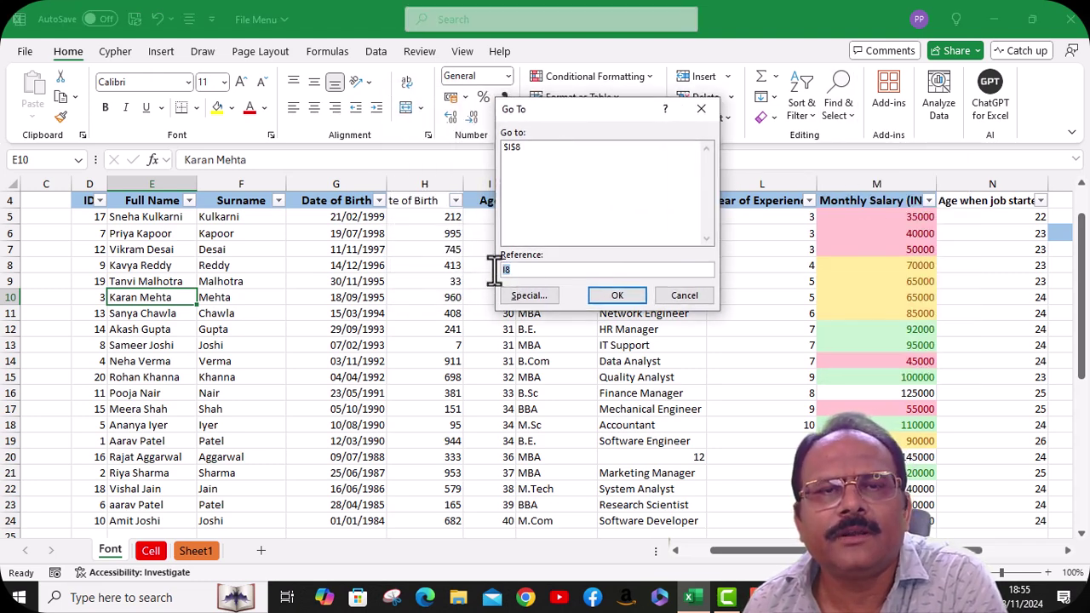
pyautogui.write('b7')
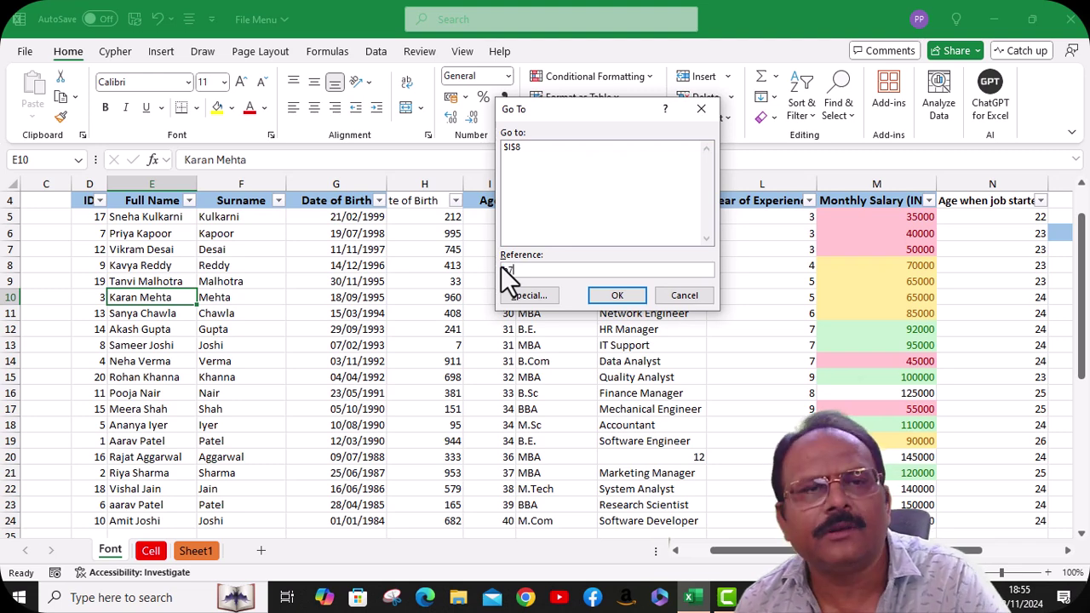
pyautogui.click(618, 298)
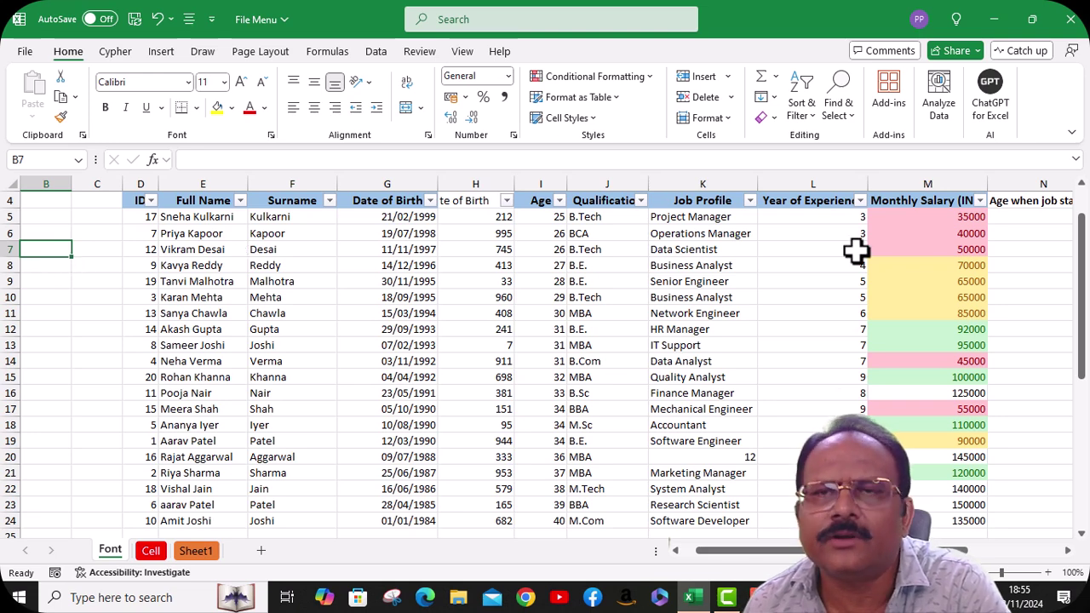
# Step: Examine the cell types that Go To Special can select, without applying a selection
pyautogui.click(842, 119)
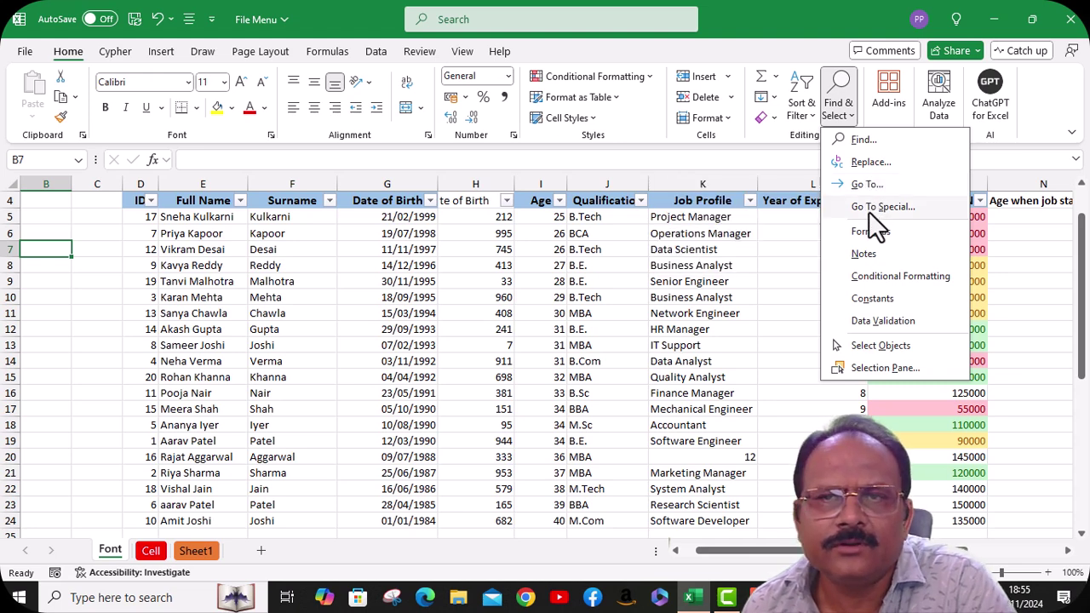
pyautogui.click(868, 186)
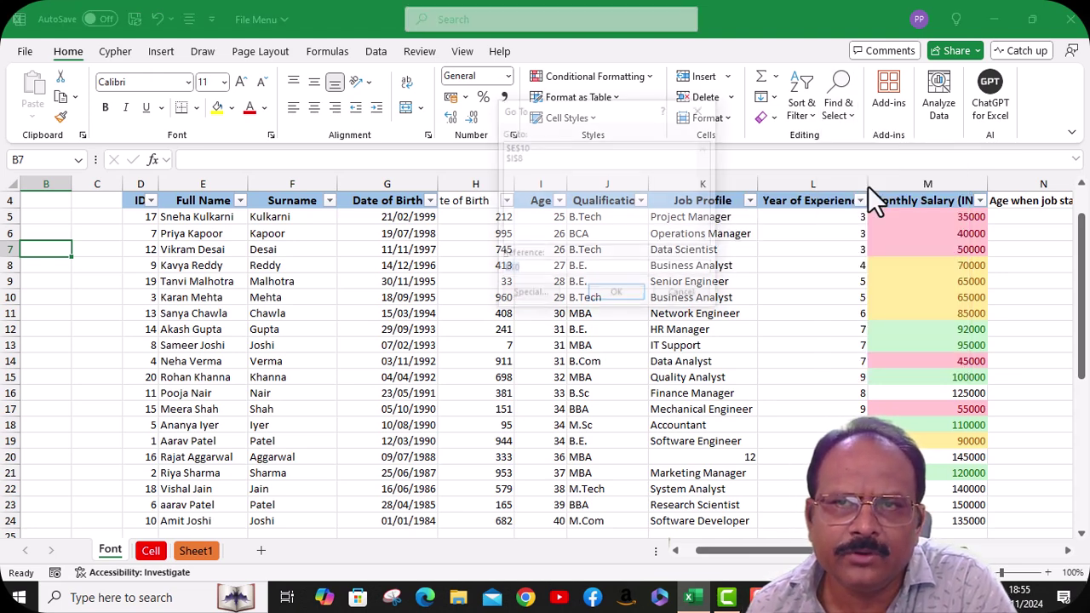
pyautogui.click(528, 298)
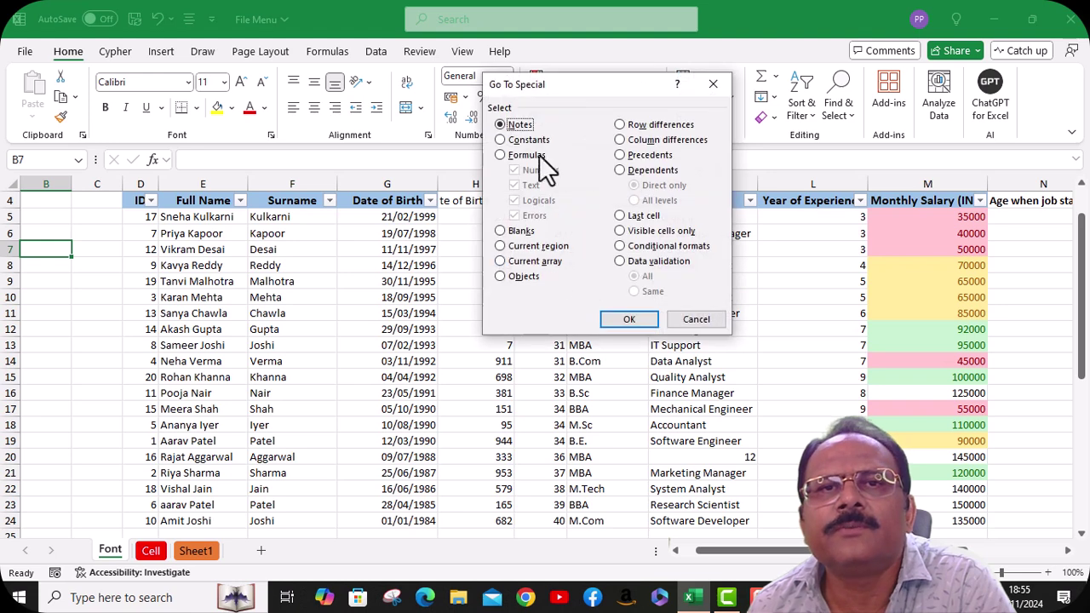
pyautogui.click(699, 325)
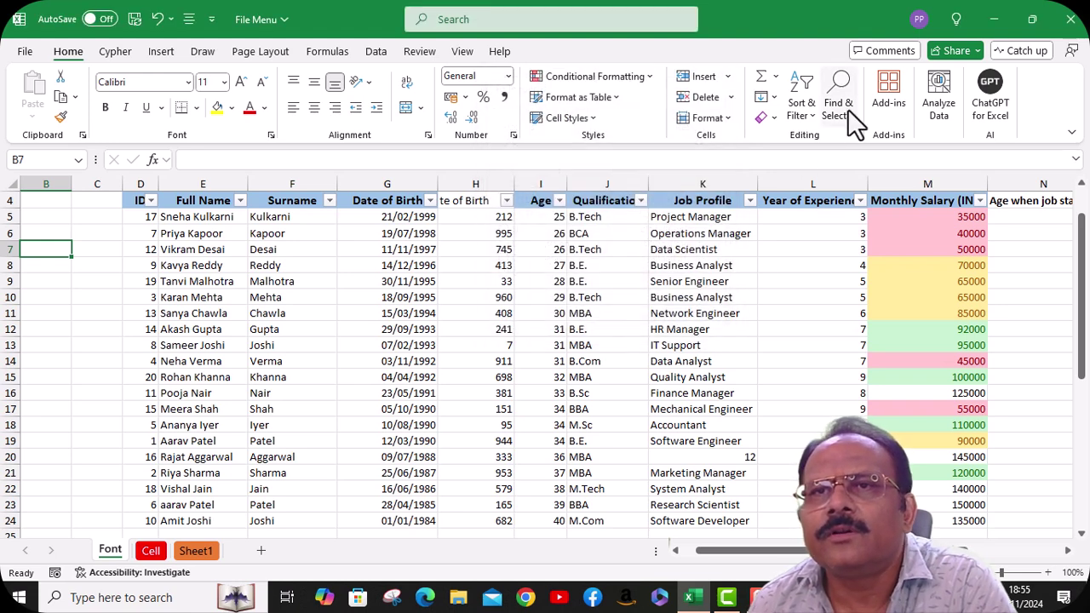
pyautogui.click(847, 109)
pyautogui.click(860, 204)
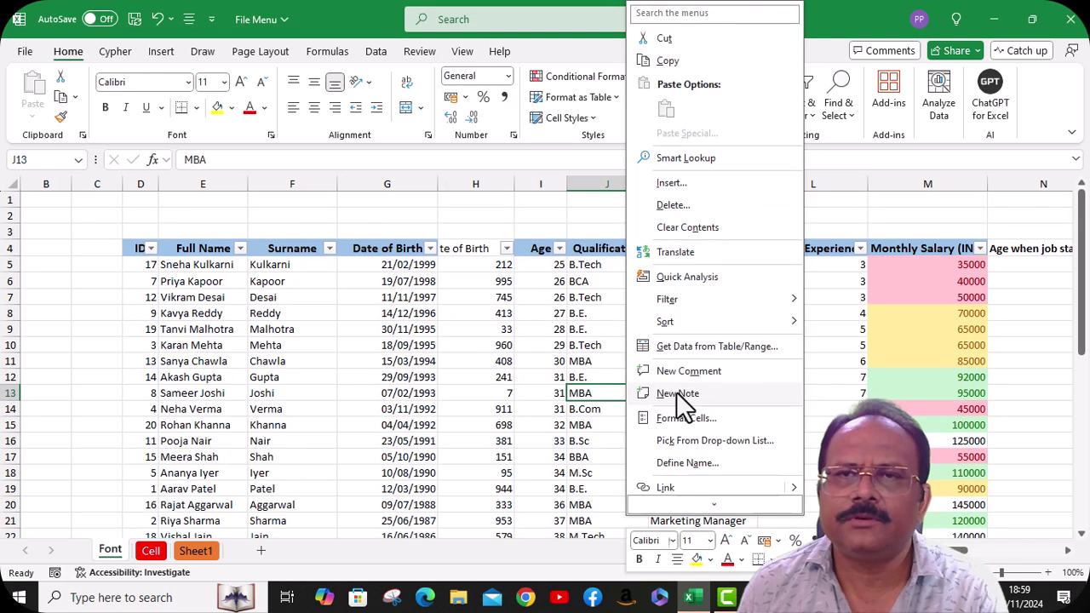
# Step: Add a note reading "It is OK" to the Qualification cell J13
pyautogui.press('Escape')
pyautogui.hotkey('shift', 'F2')
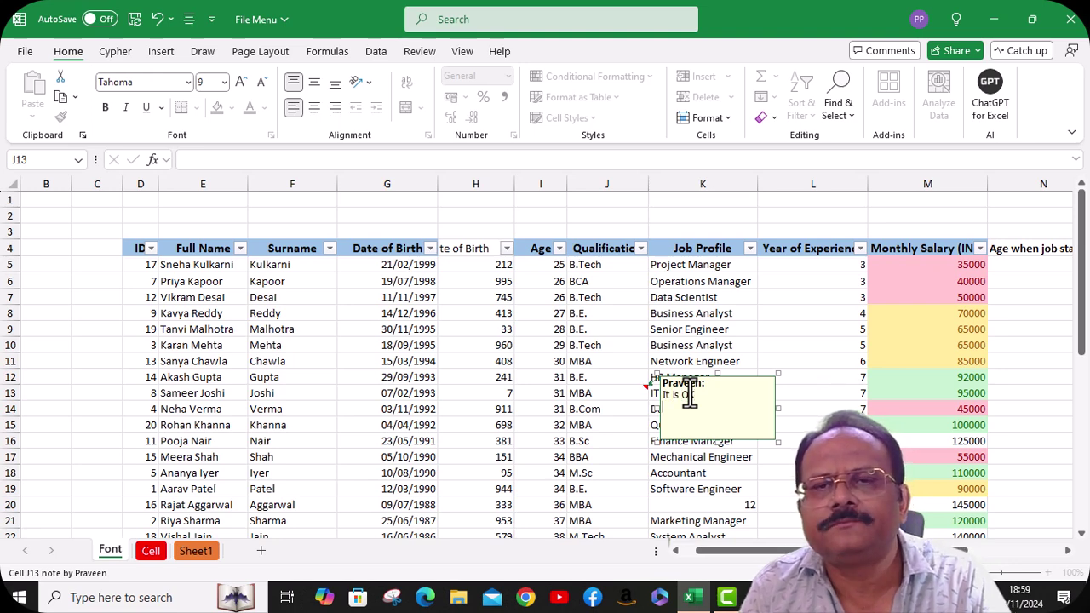
pyautogui.click(841, 364)
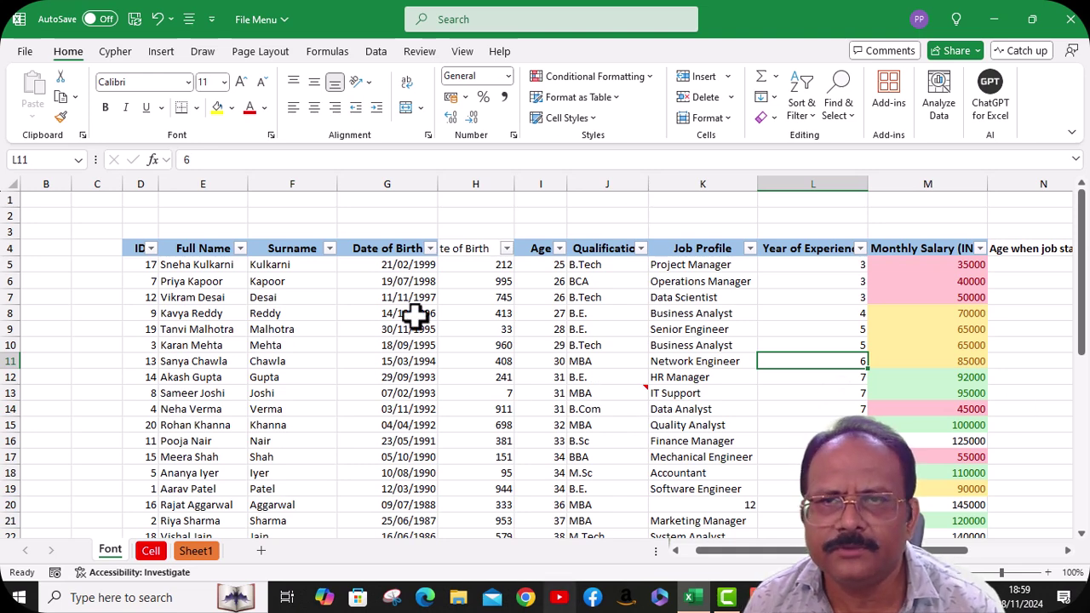
# Step: Select the cells containing notes with Go To Special, and repeat the selection starting from cell K9
pyautogui.click(843, 127)
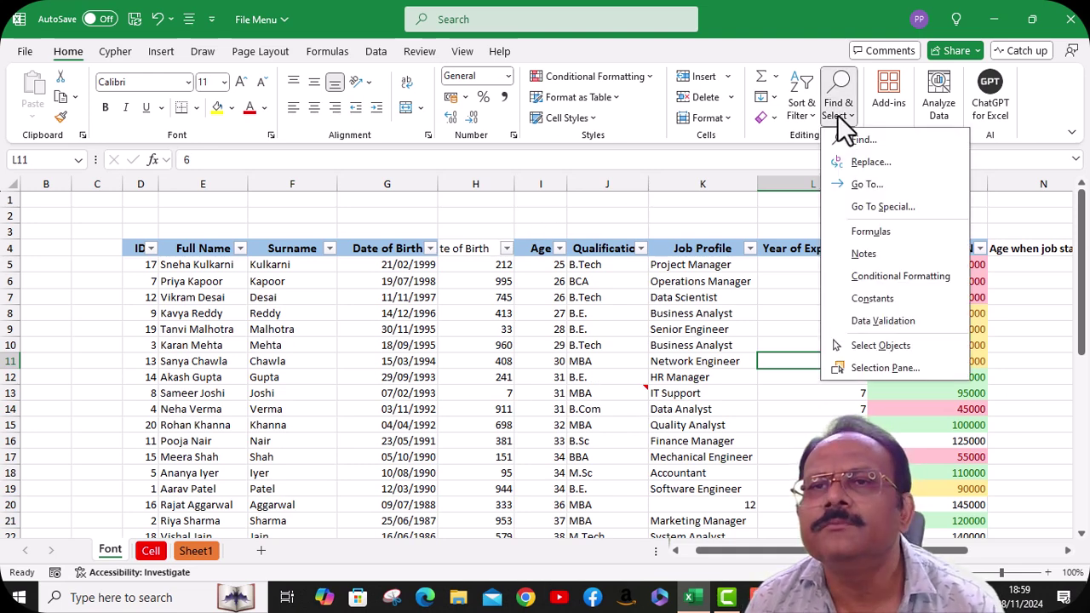
pyautogui.click(878, 208)
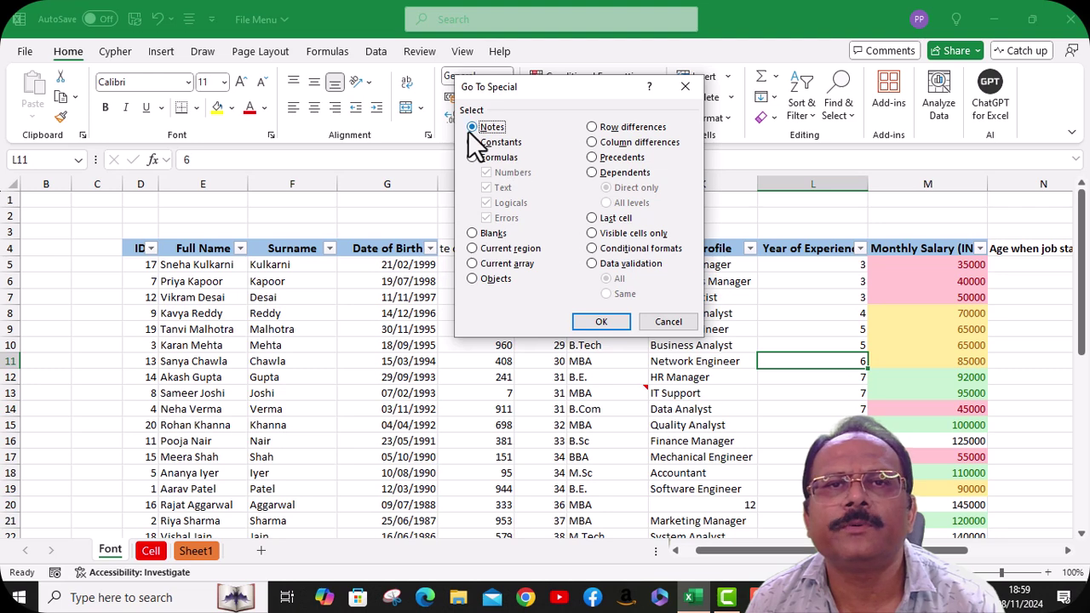
pyautogui.click(597, 322)
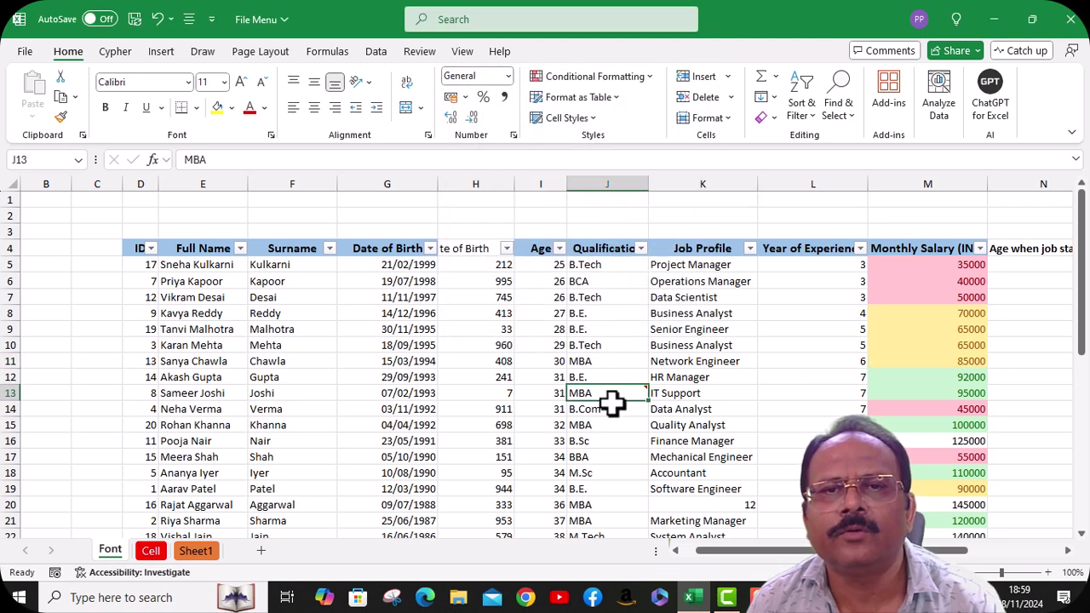
pyautogui.click(697, 329)
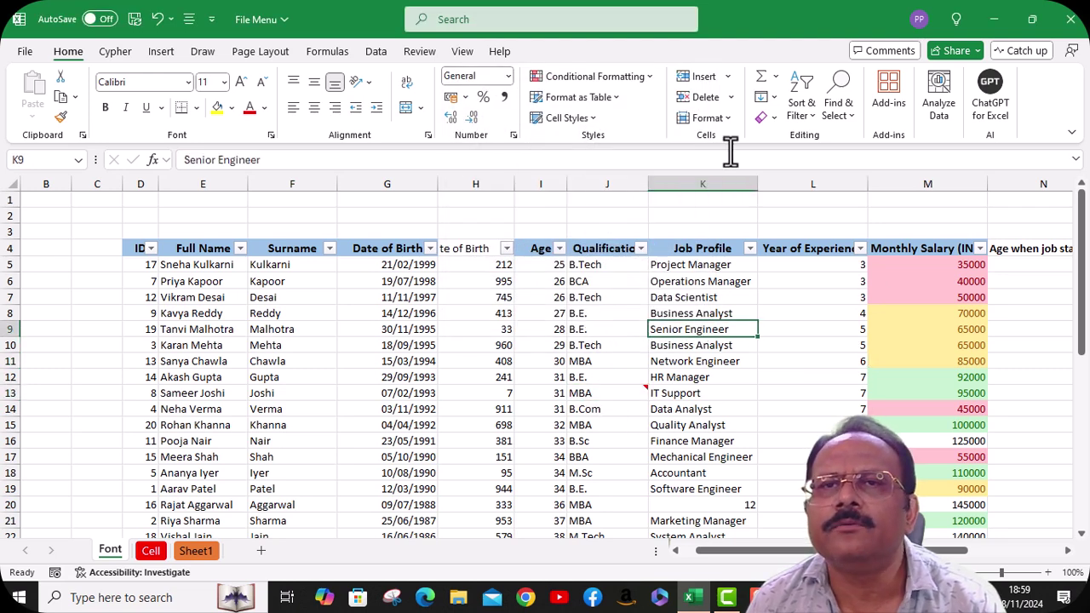
pyautogui.click(836, 111)
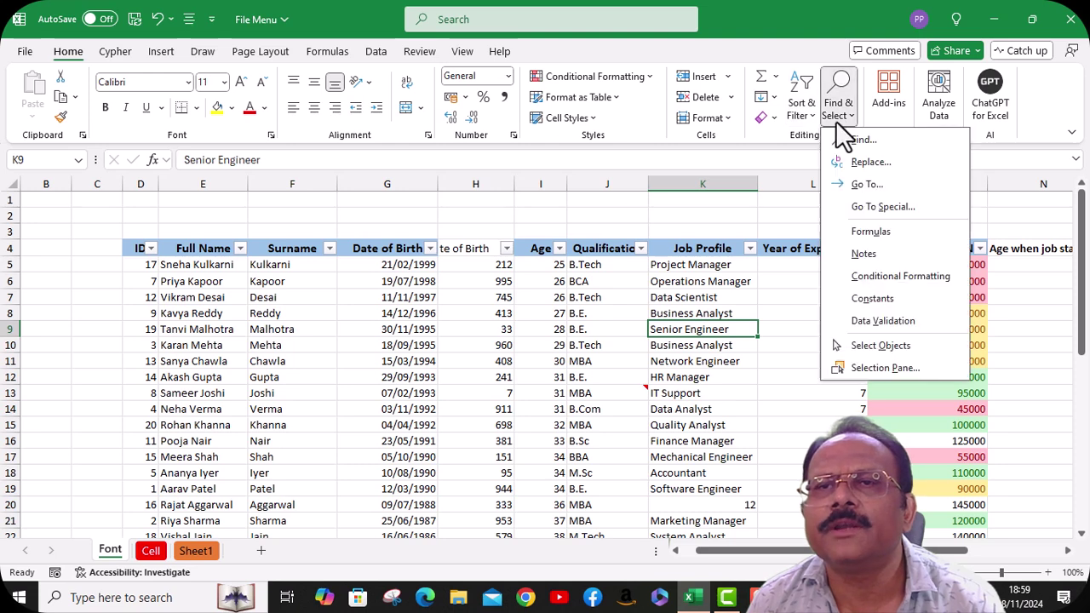
pyautogui.click(871, 205)
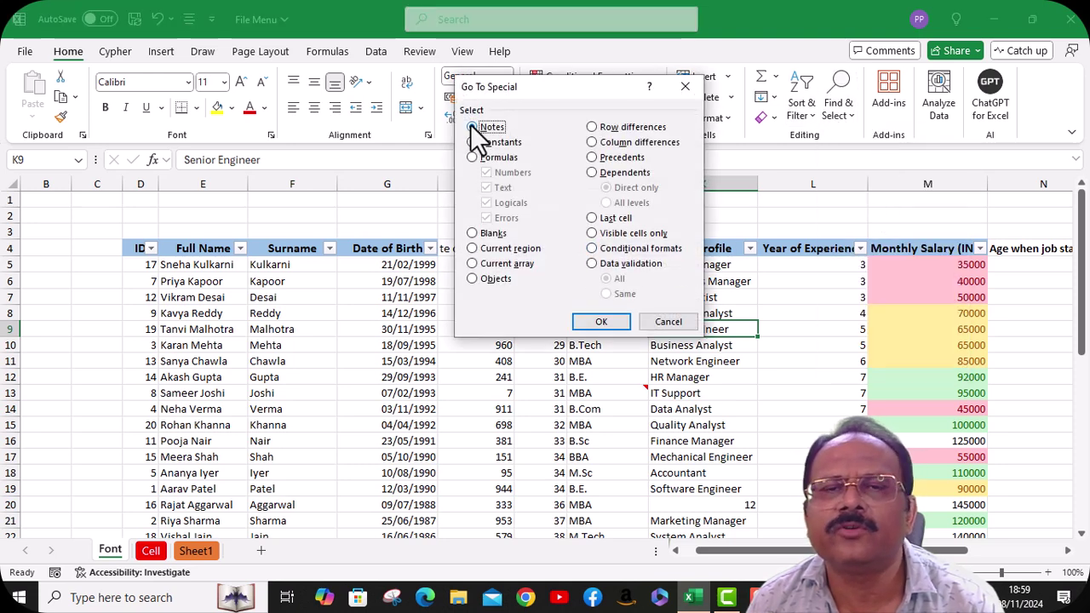
pyautogui.click(609, 321)
pyautogui.moveTo(620, 402)
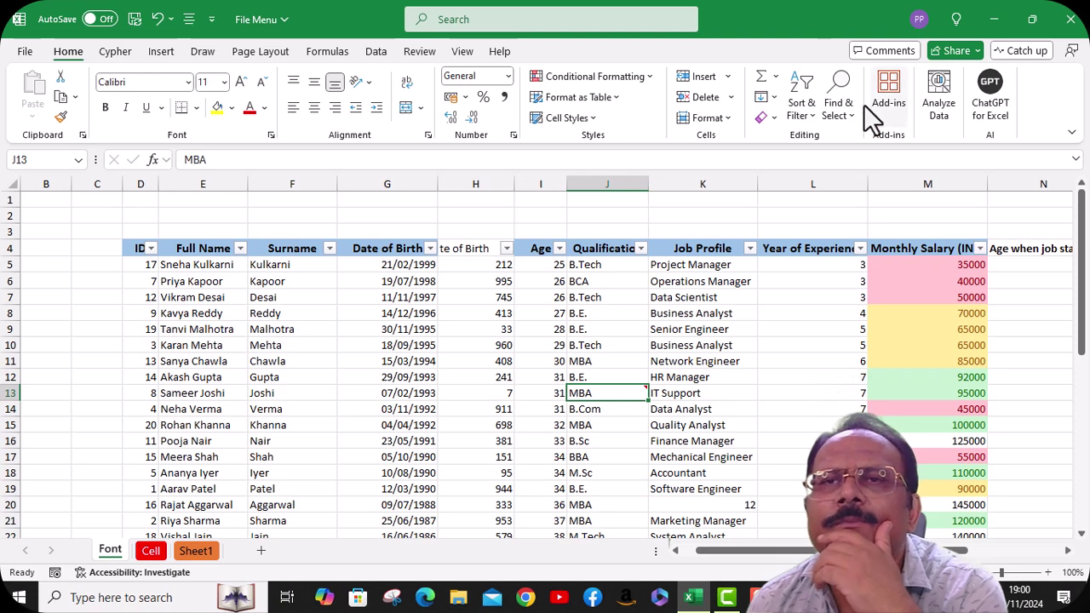
# Step: Check the workbook's comments list and close it
pyautogui.click(885, 48)
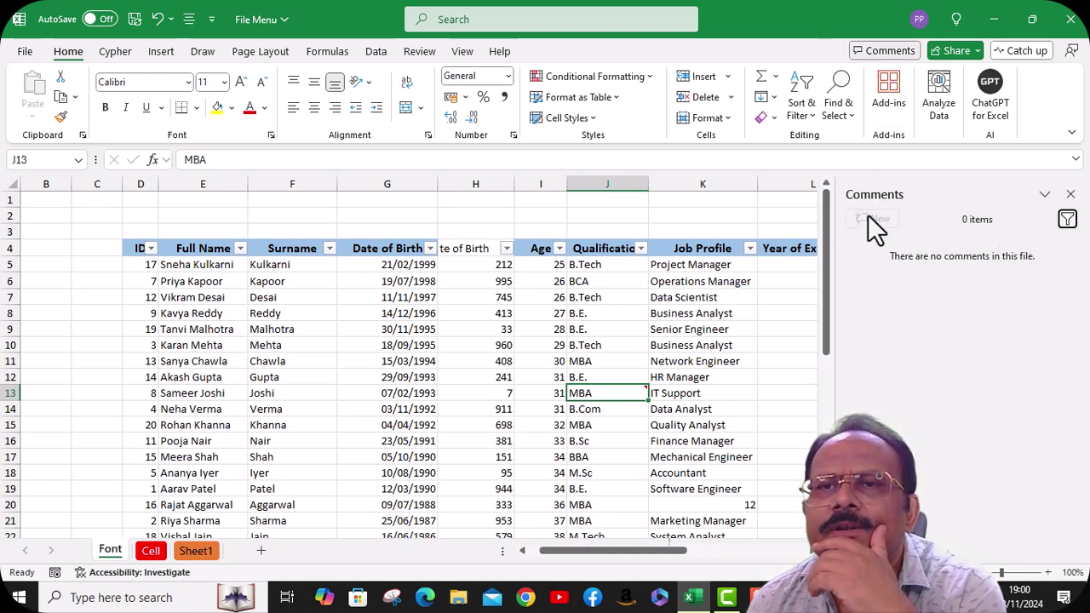
pyautogui.click(589, 359)
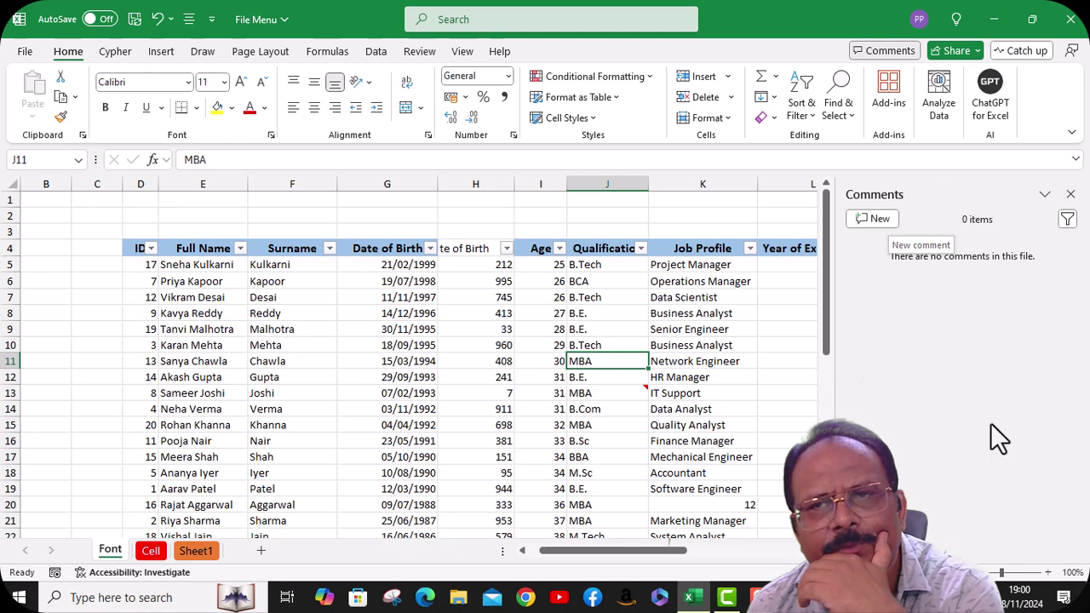
pyautogui.click(677, 372)
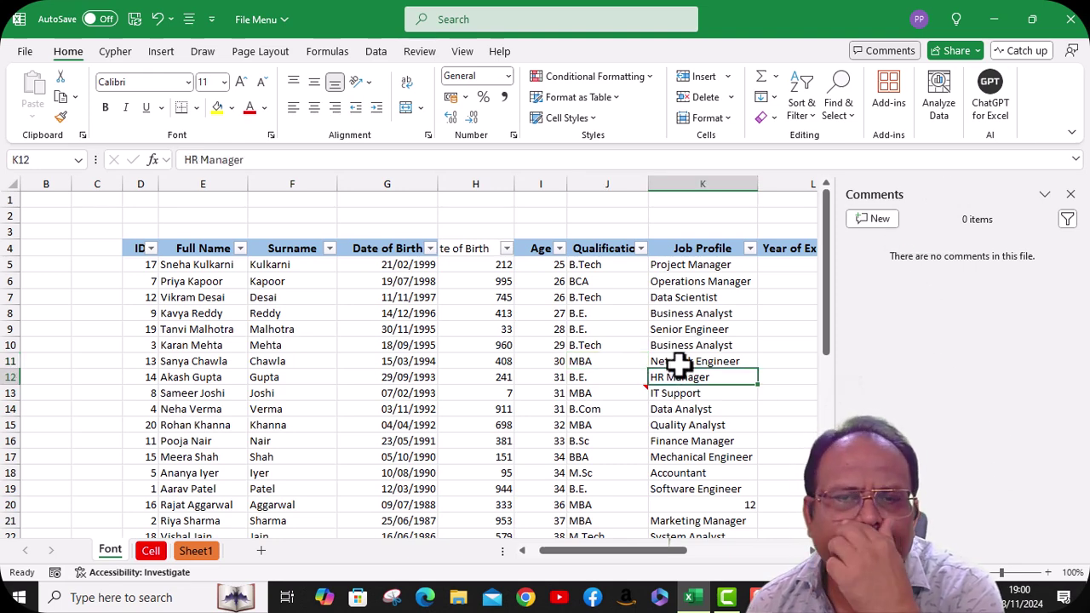
pyautogui.click(1072, 195)
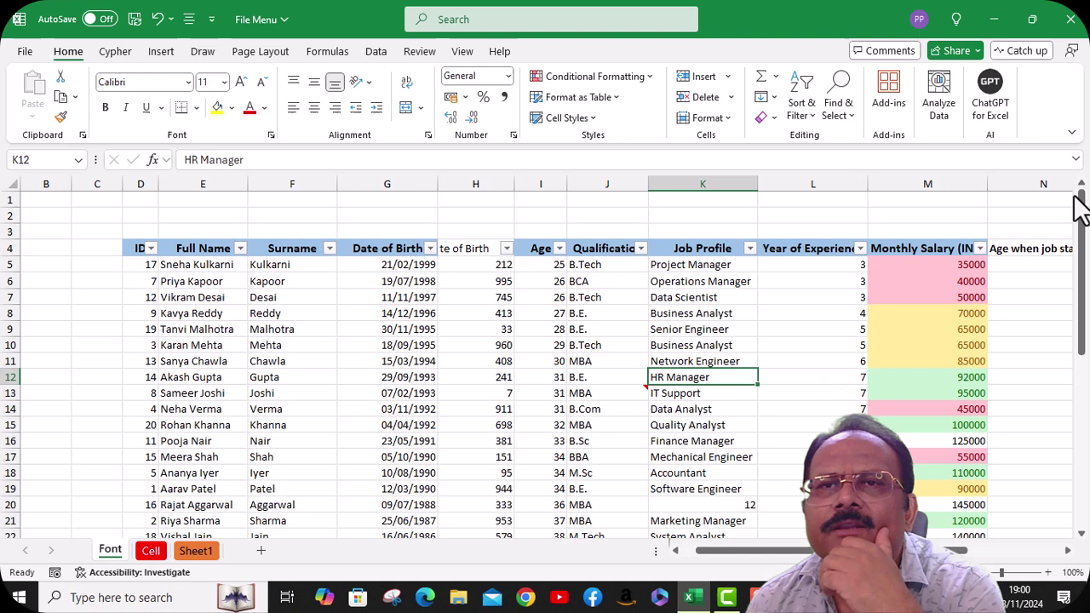
# Step: Select all cells holding constants with Go To Special, and review which rows and columns are covered
pyautogui.click(843, 112)
pyautogui.click(859, 206)
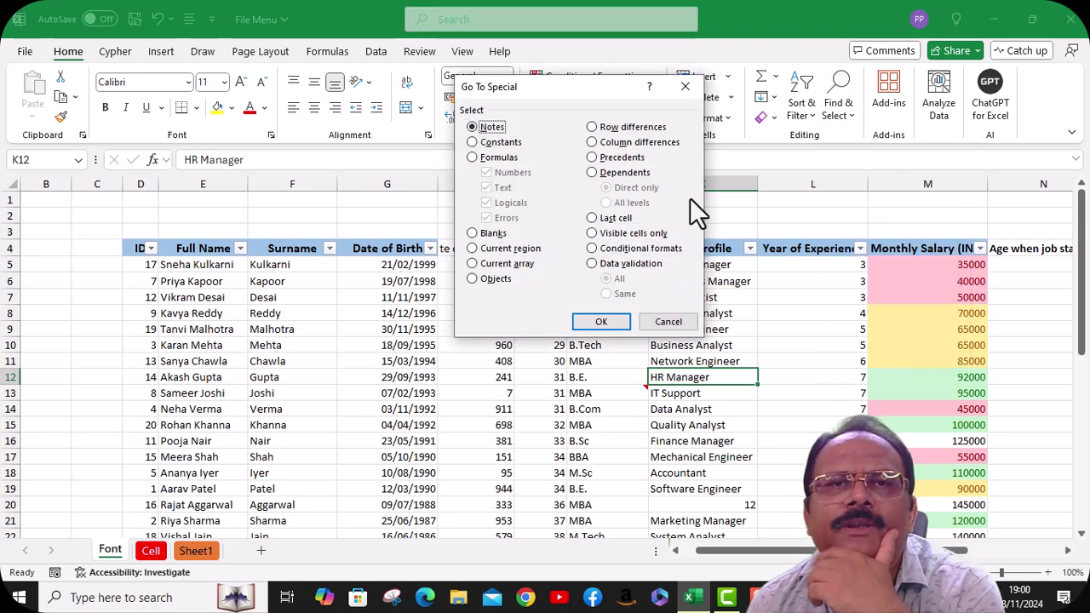
pyautogui.click(472, 142)
pyautogui.click(601, 321)
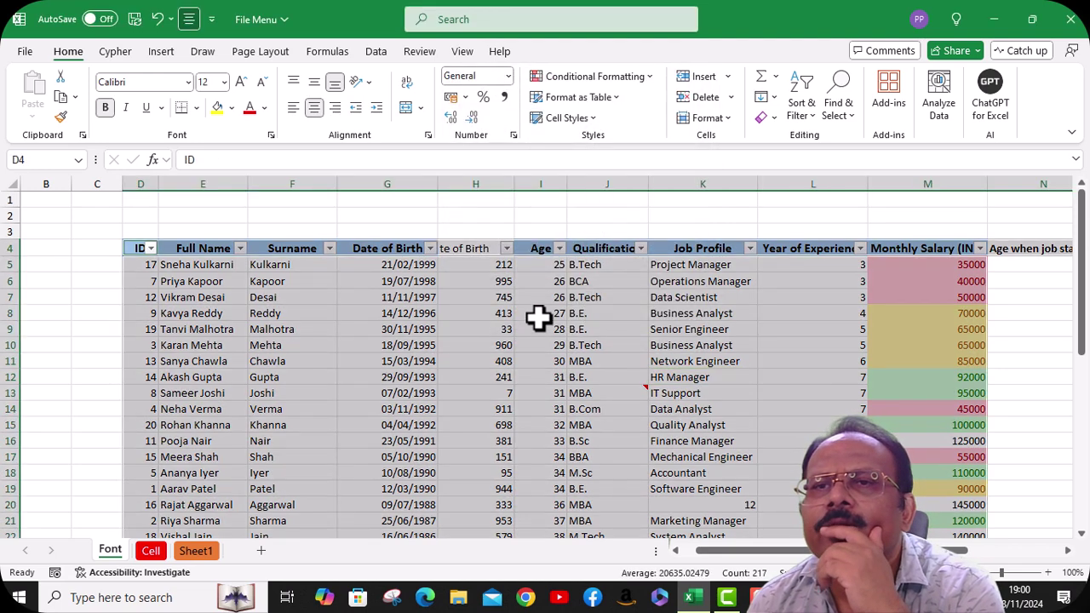
pyautogui.scroll(-2, 541, 308)
pyautogui.scroll(-1, 542, 309)
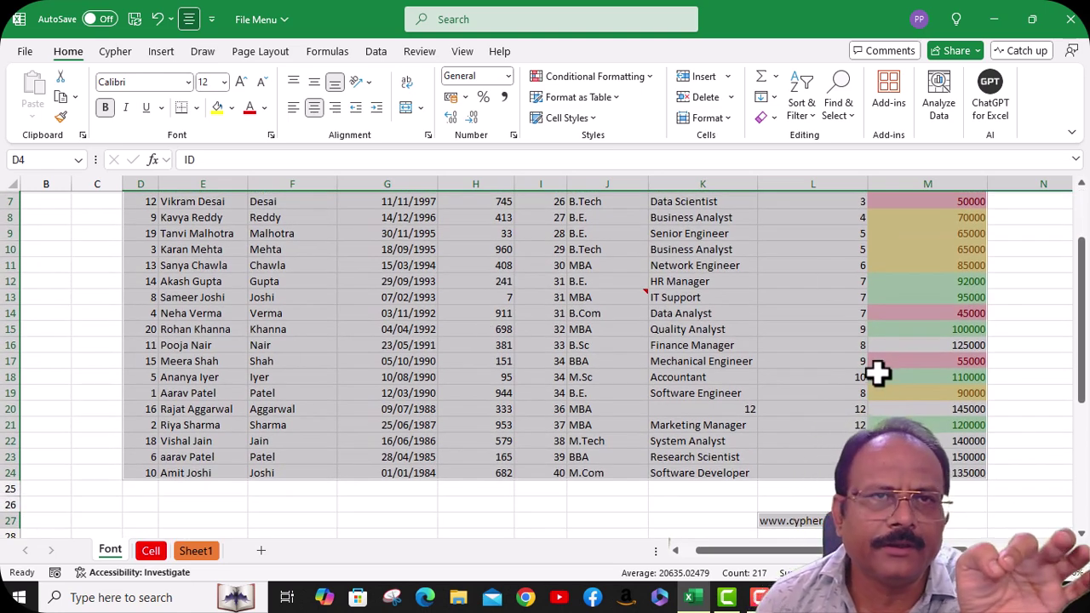
pyautogui.scroll(1, 893, 356)
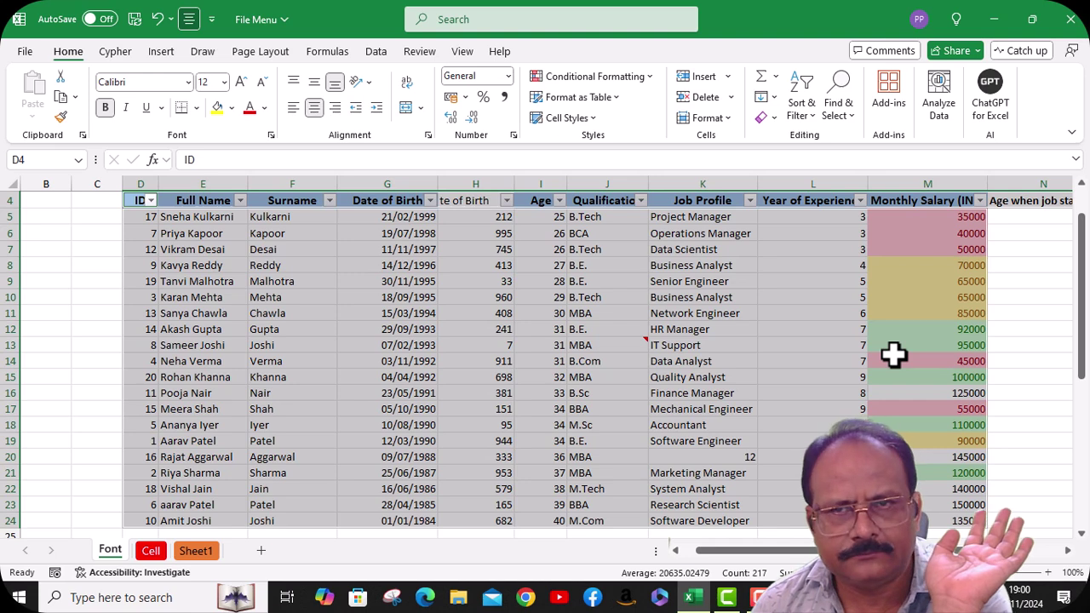
pyautogui.moveTo(716, 551); pyautogui.dragTo(809, 551)
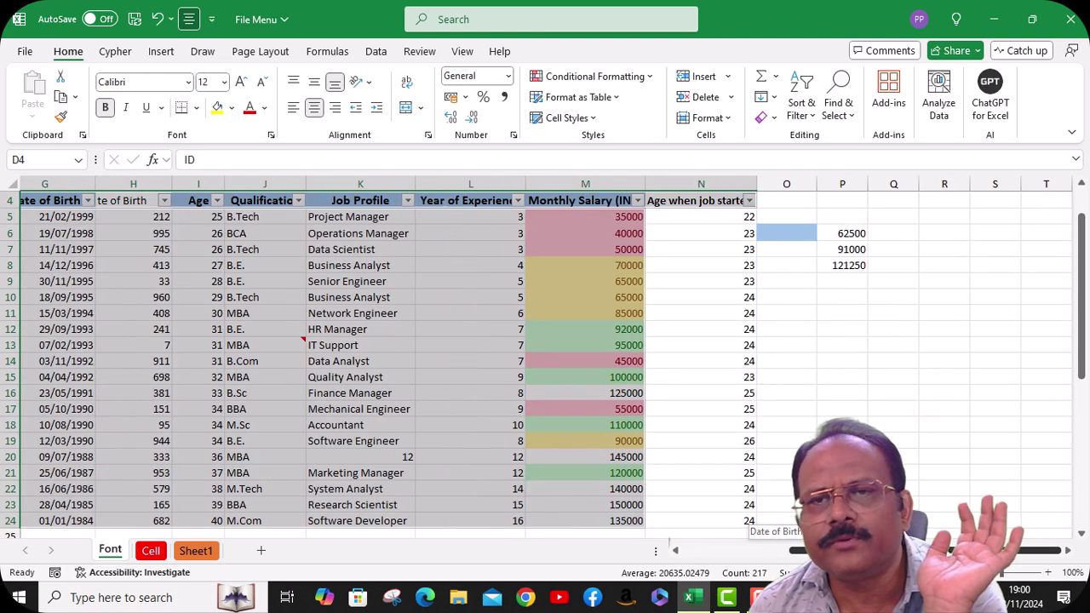
# Step: Inspect the formula in N5 and its source cells I5 and L5, and widen column N to fit its header
pyautogui.click(686, 218)
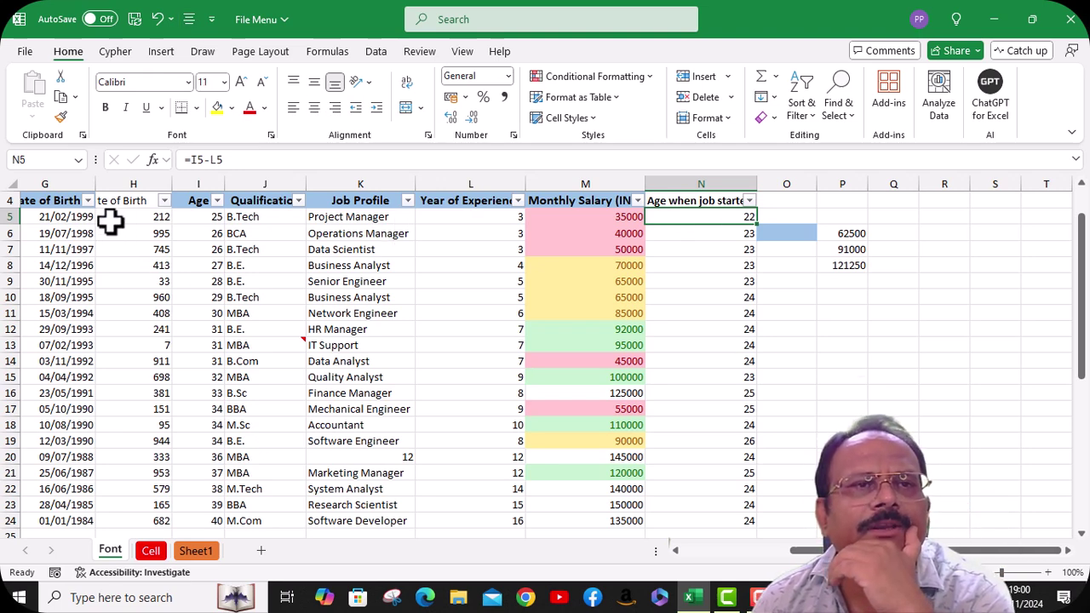
pyautogui.click(209, 216)
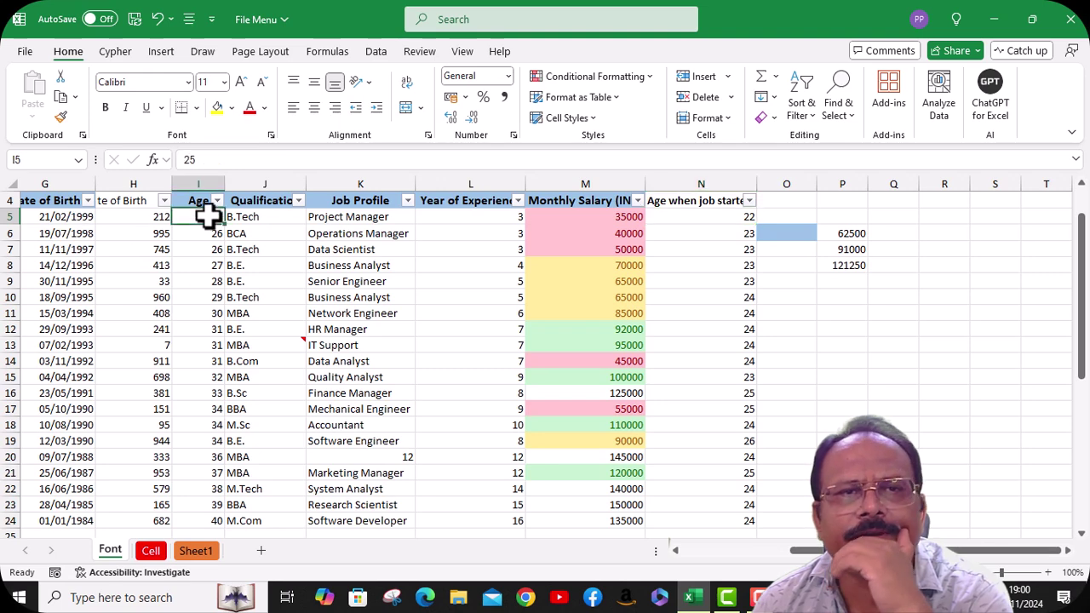
pyautogui.click(485, 216)
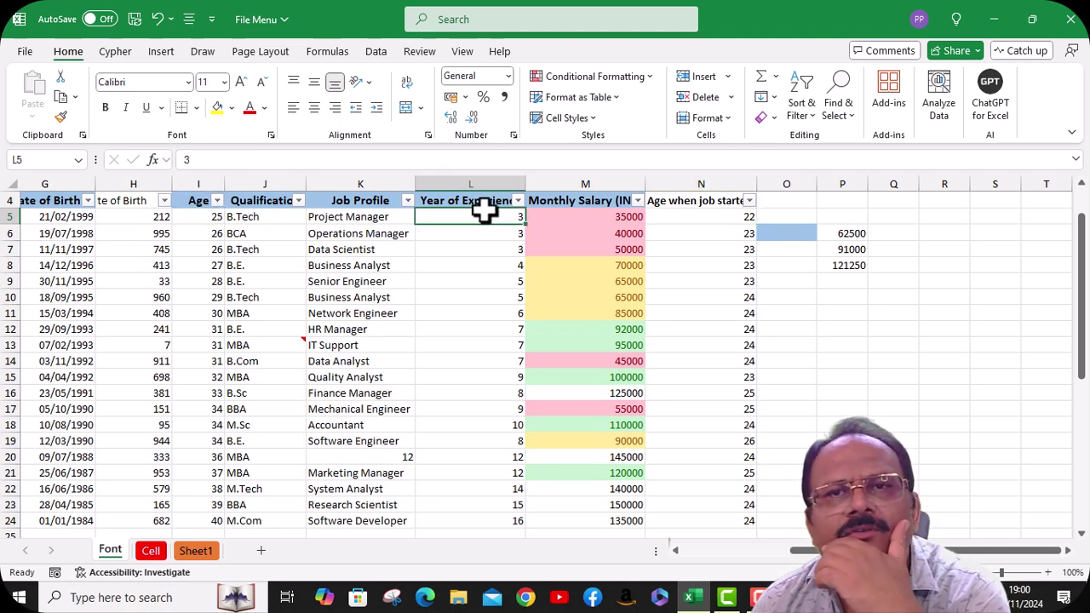
pyautogui.moveTo(754, 183); pyautogui.dragTo(767, 184)
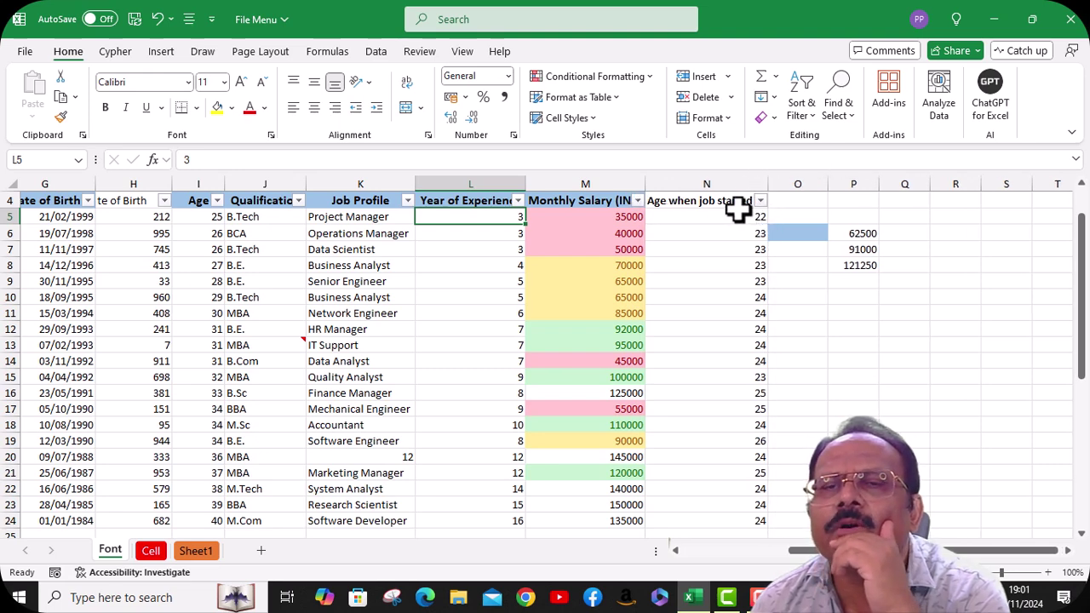
pyautogui.click(734, 217)
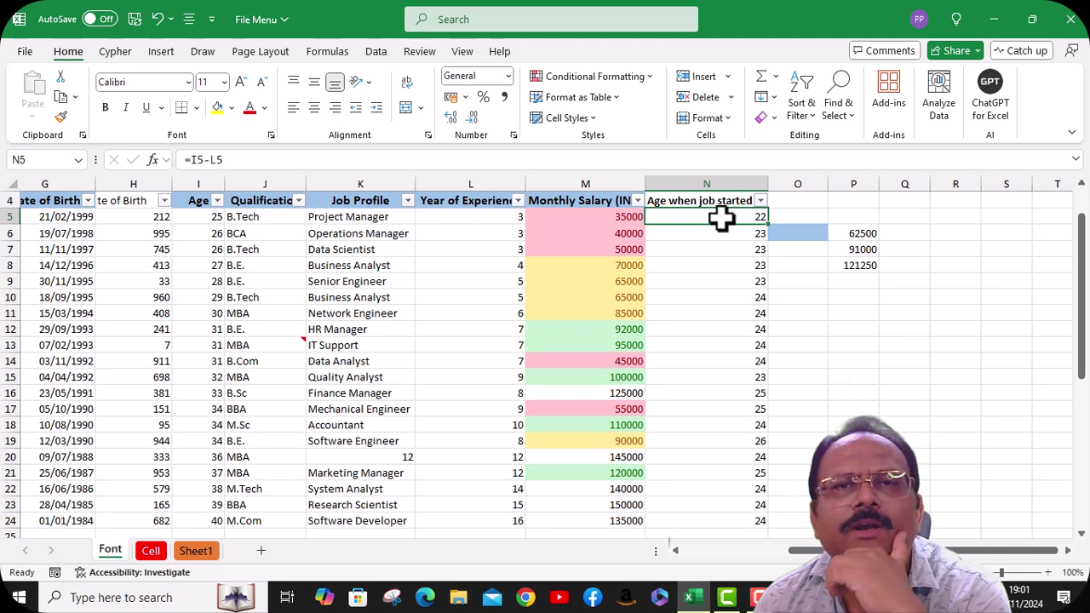
# Step: Select the constant cells again with Go To Special, starting from formula cell N5
pyautogui.click(834, 107)
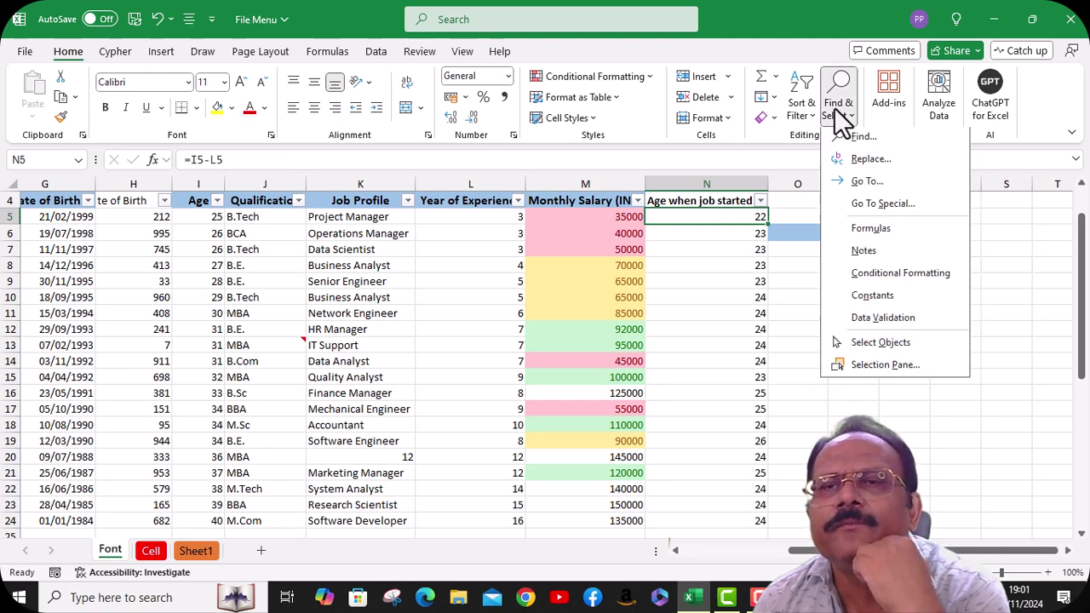
pyautogui.click(863, 207)
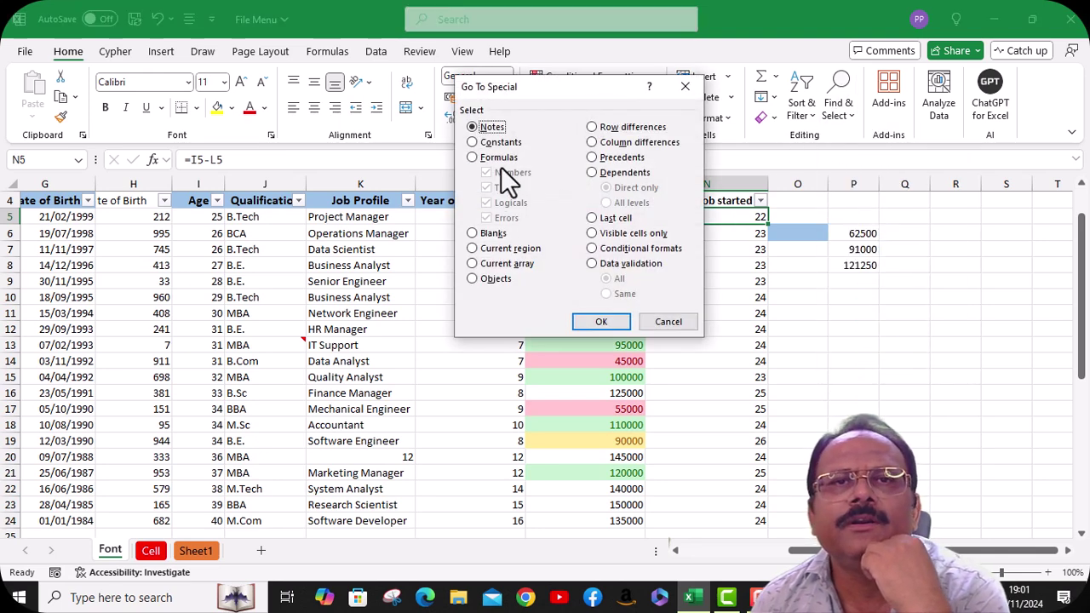
pyautogui.click(472, 142)
pyautogui.click(600, 322)
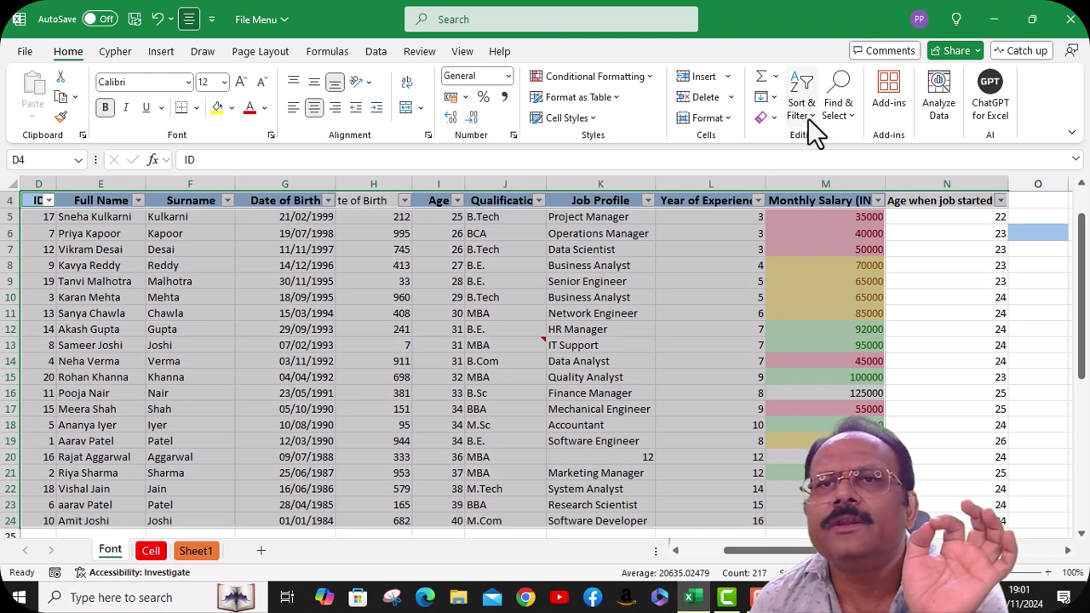
# Step: Try to select formula cells with Go To Special while the constant cells are still selected
pyautogui.click(855, 116)
pyautogui.click(870, 209)
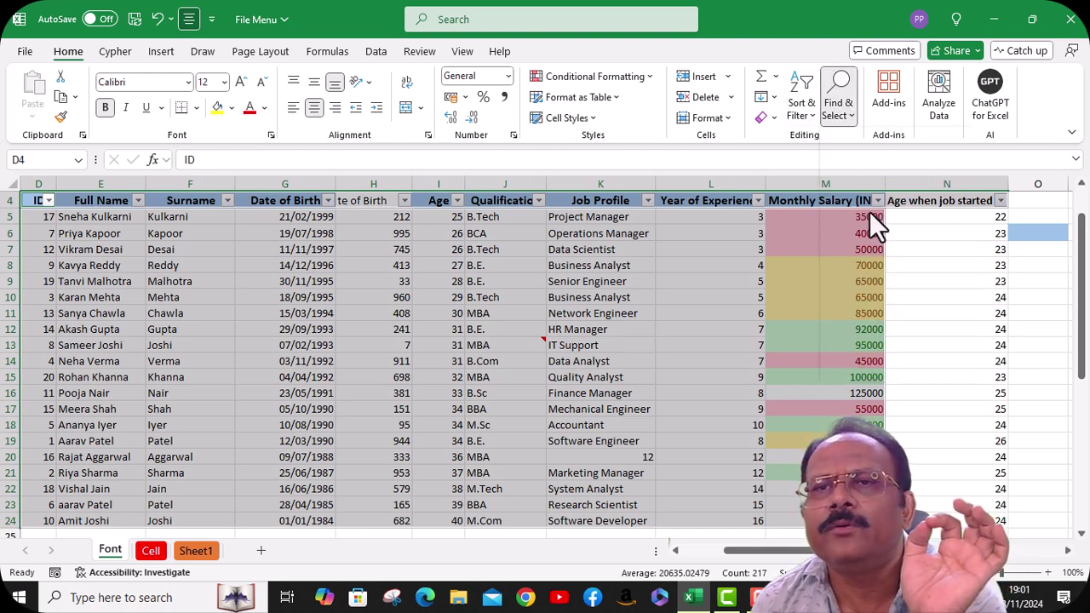
pyautogui.click(473, 158)
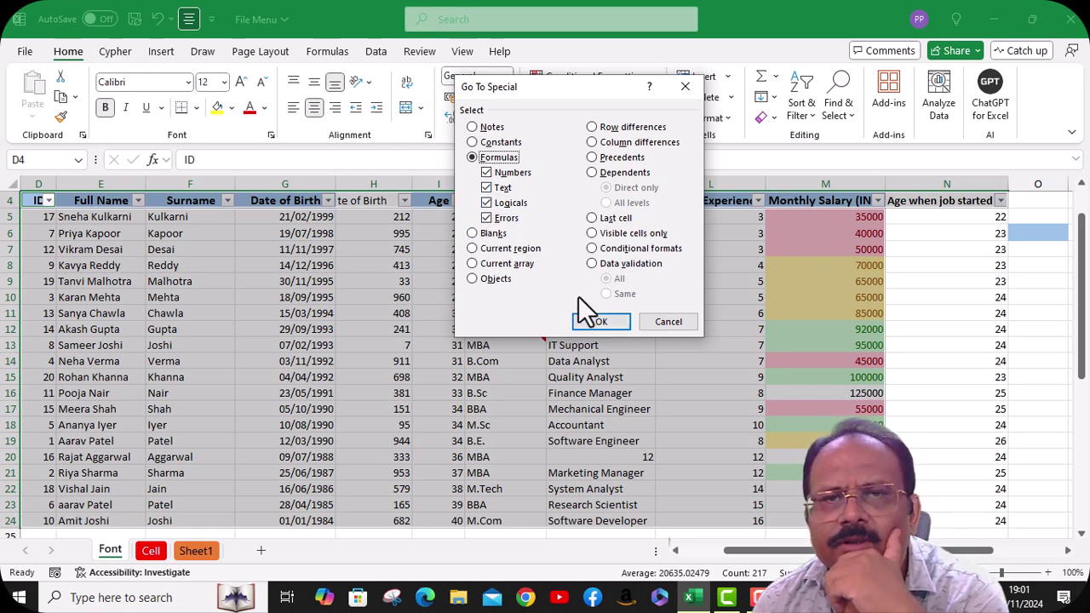
pyautogui.click(596, 320)
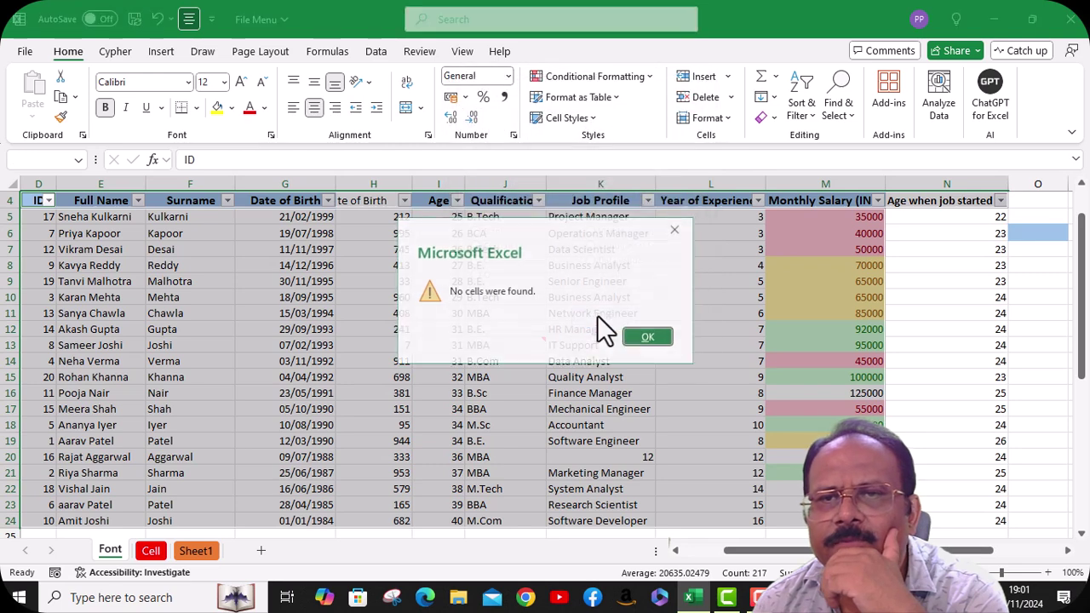
pyautogui.click(649, 338)
# Step: Select all formula cells in the sheet with Go To Special from single cell L9, and inspect the formulas in N6 and P6
pyautogui.click(758, 282)
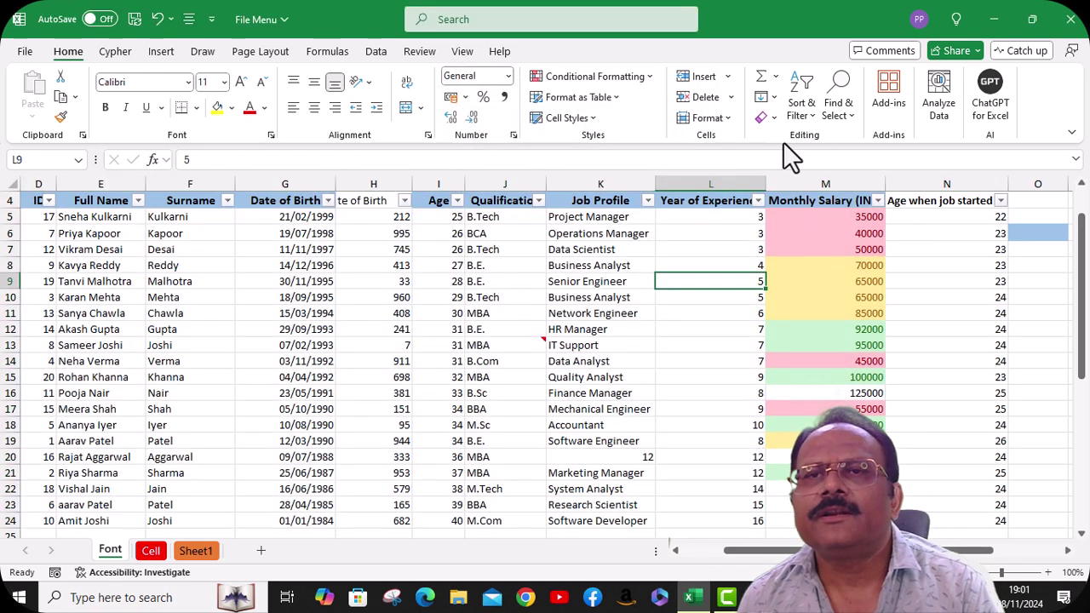
pyautogui.click(838, 109)
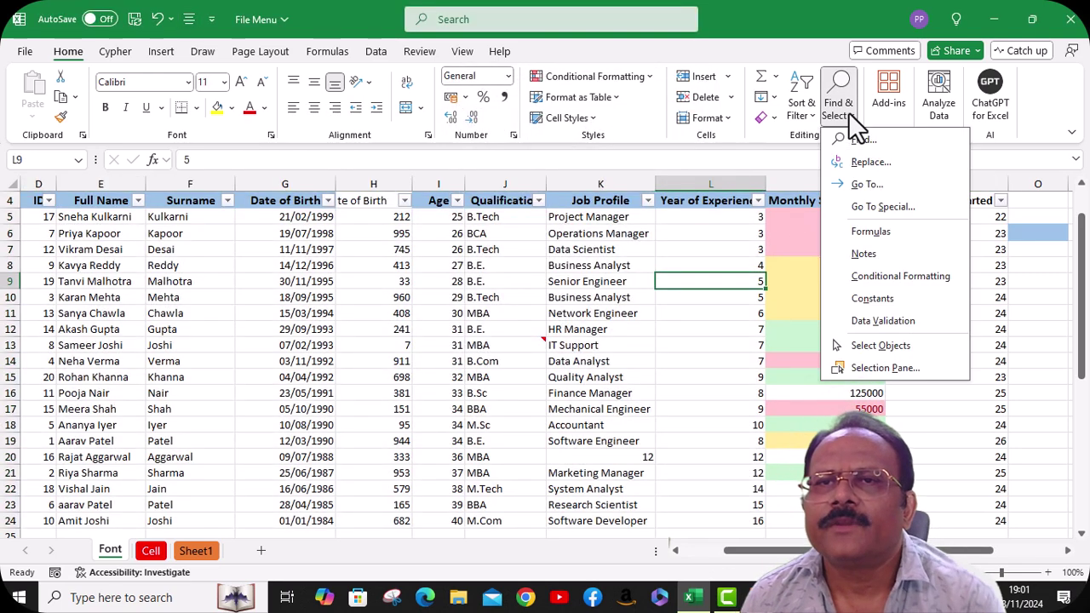
pyautogui.click(874, 205)
pyautogui.click(478, 159)
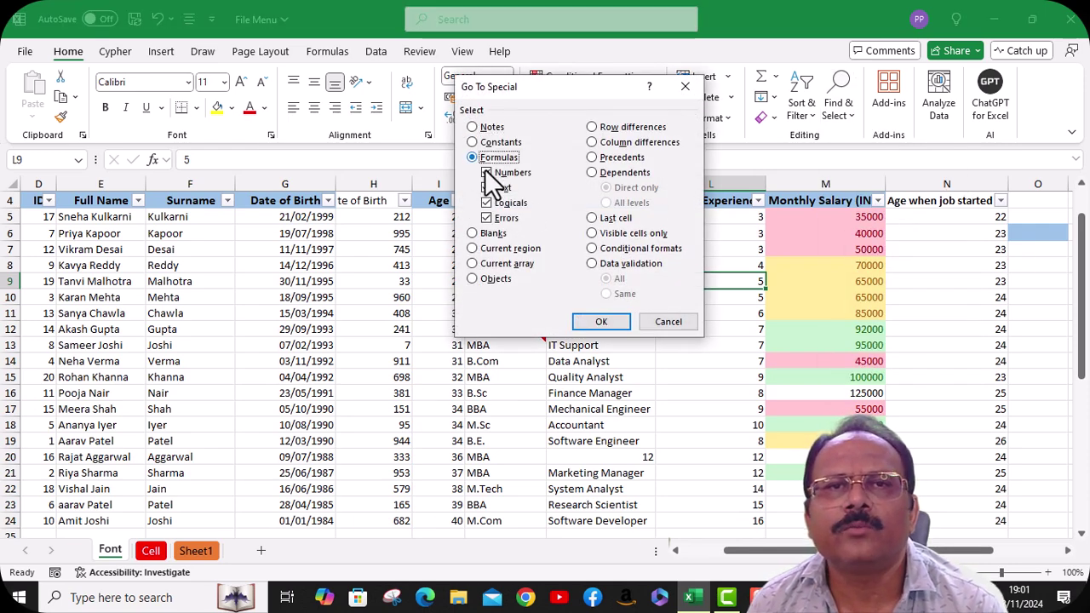
pyautogui.click(596, 323)
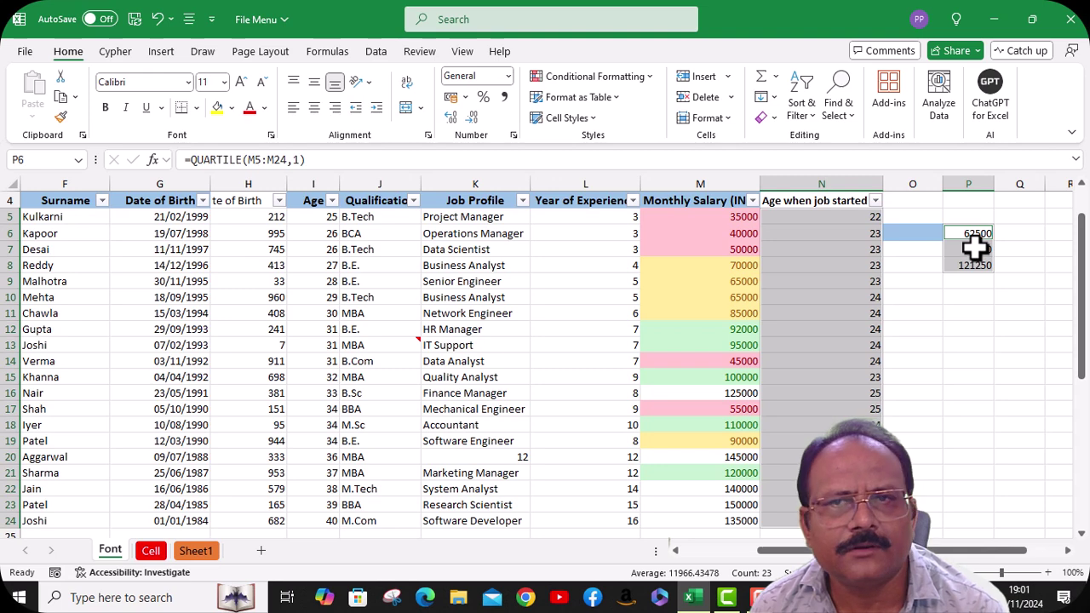
pyautogui.click(828, 233)
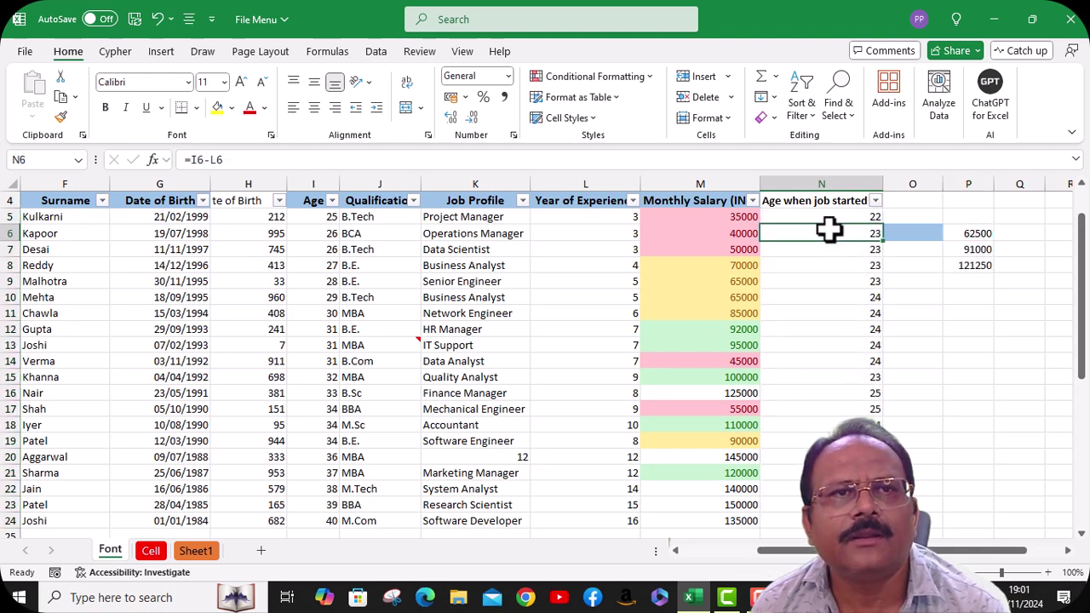
pyautogui.click(986, 235)
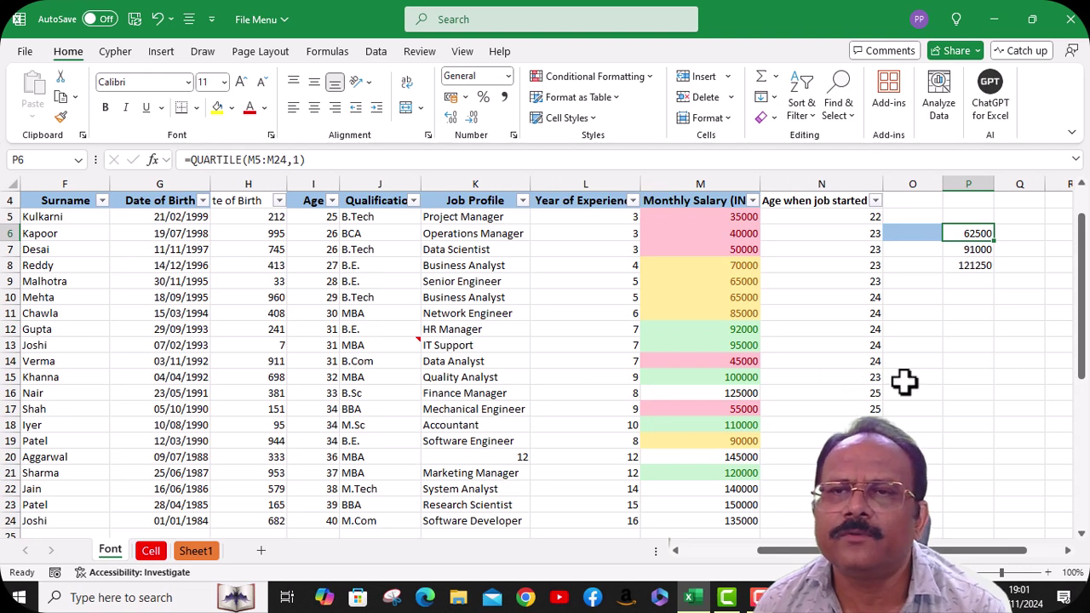
# Step: Select all cells with conditional formats in the sheet using Go To Special
pyautogui.click(840, 111)
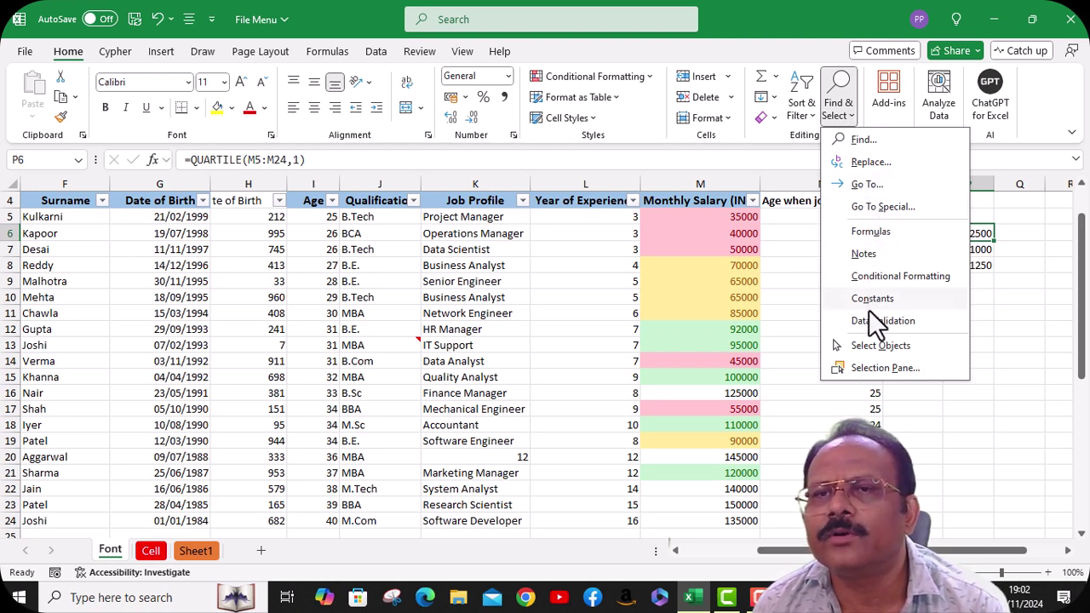
pyautogui.click(873, 207)
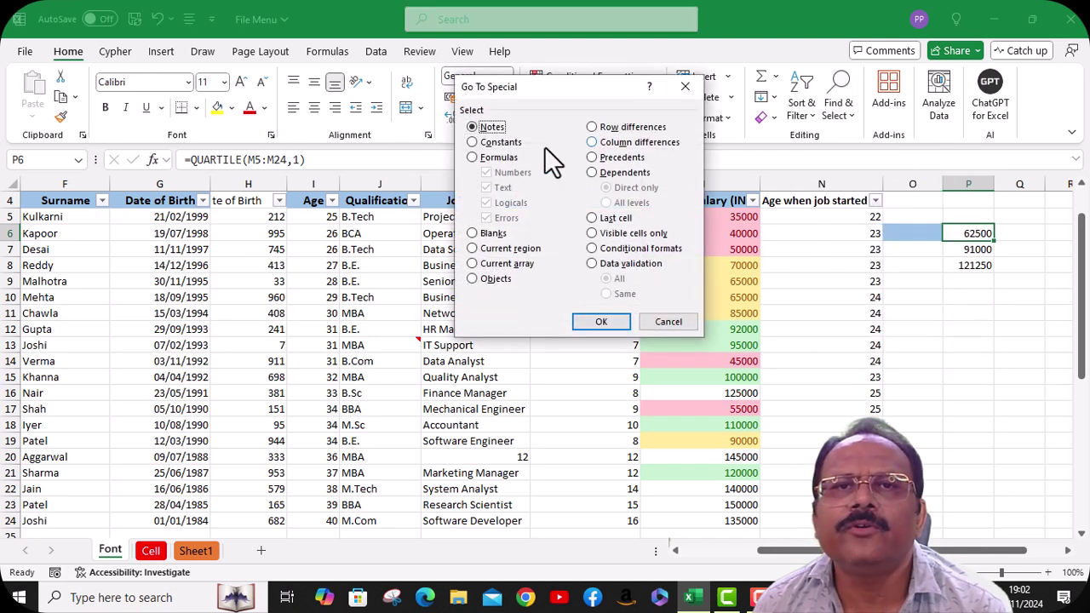
pyautogui.click(592, 249)
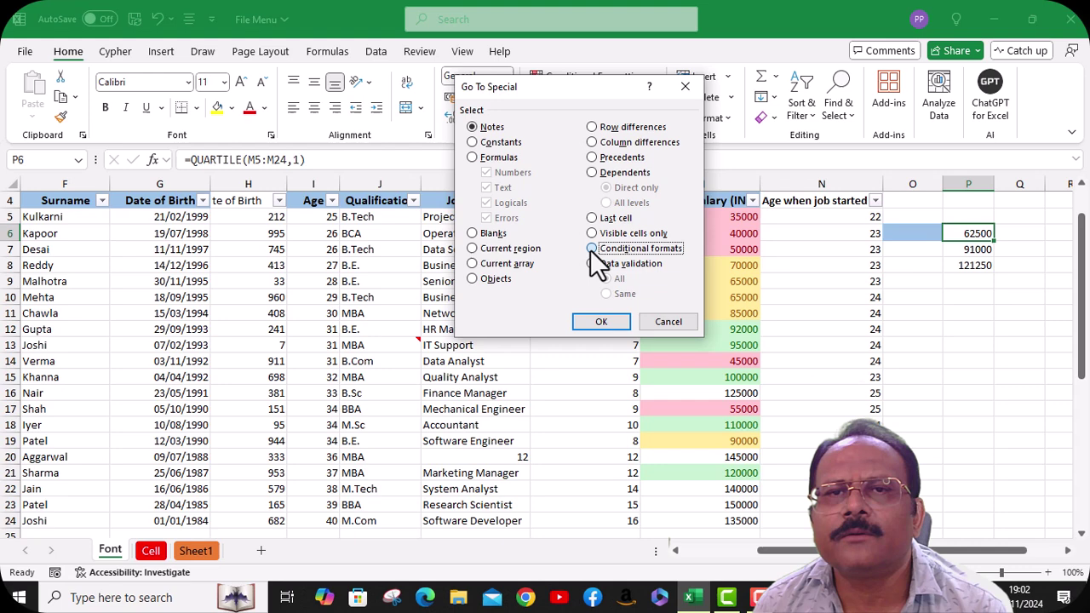
pyautogui.click(599, 324)
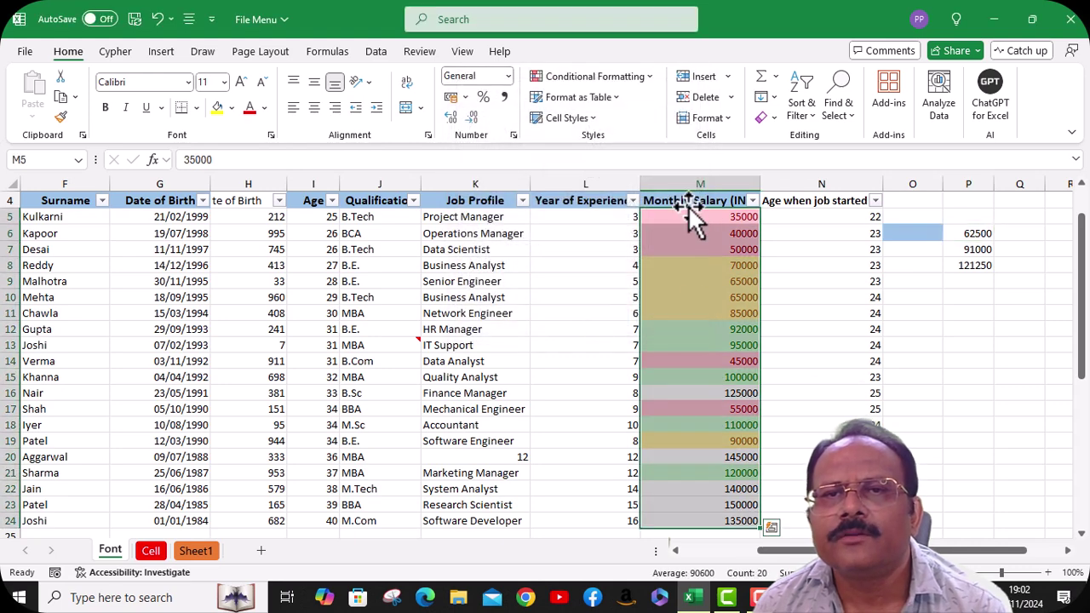
# Step: Select all cells that have data validation using Go To Special
pyautogui.click(838, 107)
pyautogui.click(853, 209)
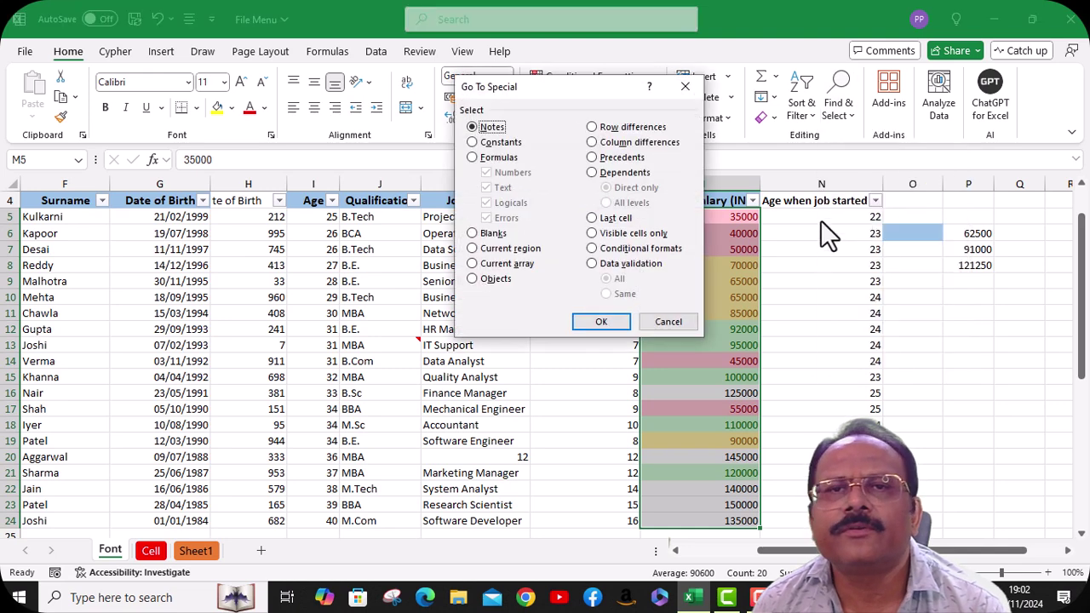
pyautogui.click(592, 265)
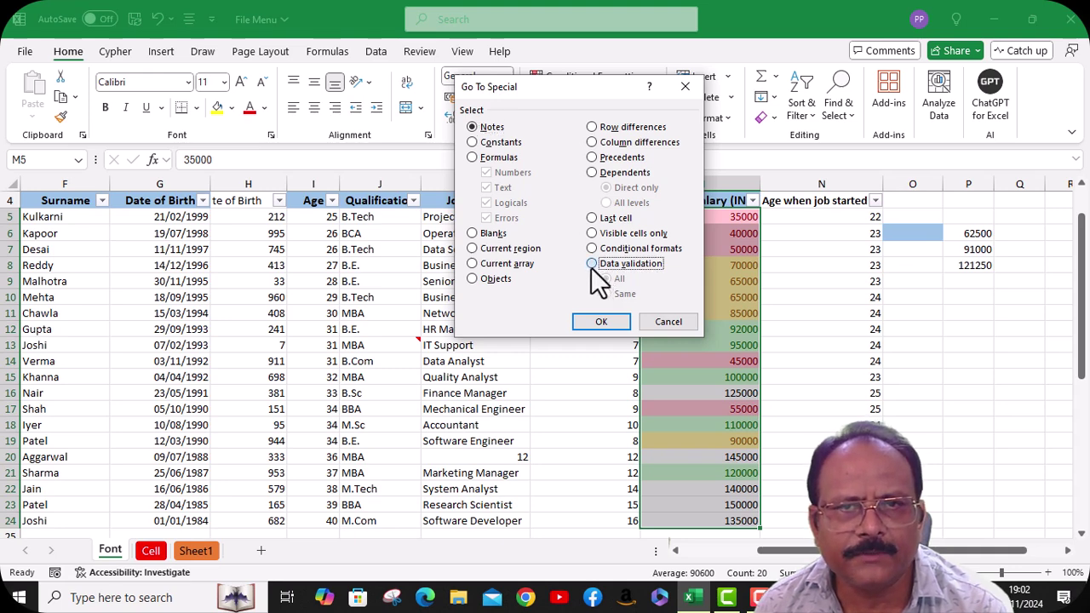
pyautogui.click(598, 322)
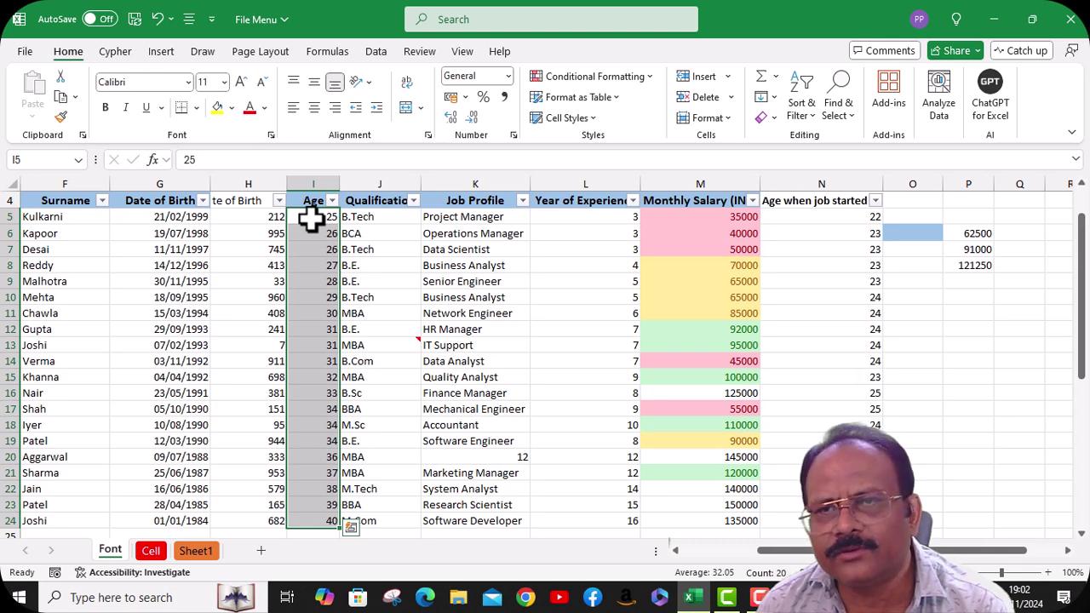
# Step: Test the Age column's data validation by trying to enter 65 and 17 in cell I17, cancelling each entry
pyautogui.scroll(-2, 315, 306)
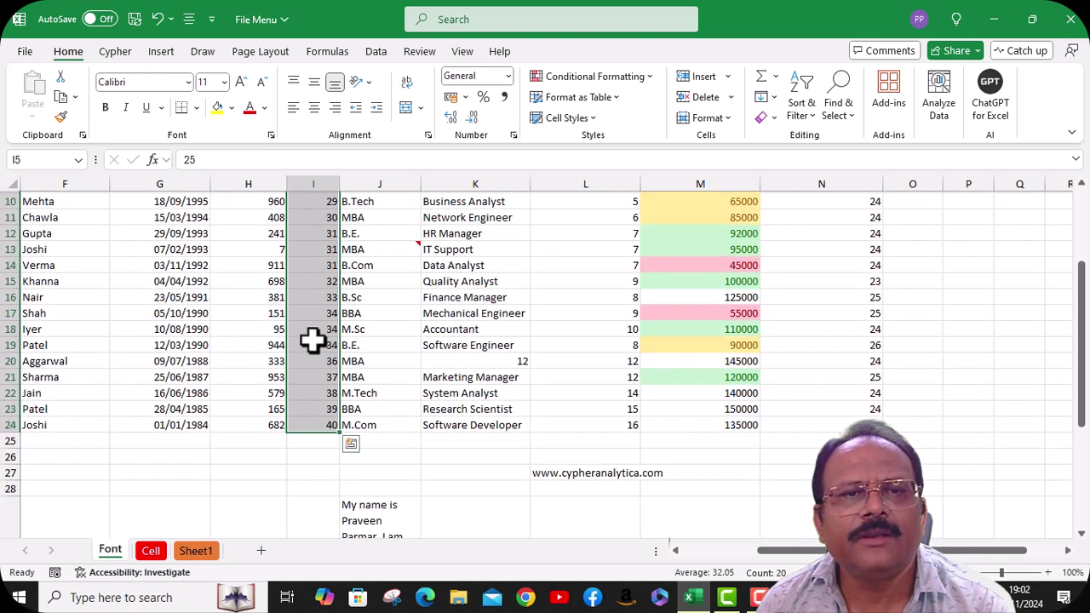
pyautogui.click(318, 313)
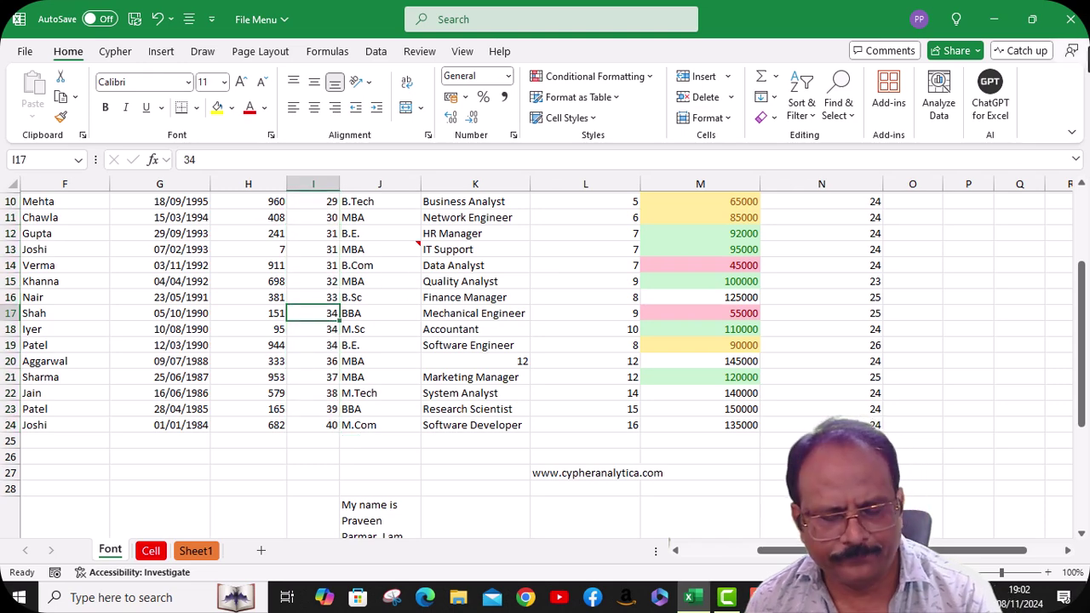
pyautogui.write('65')
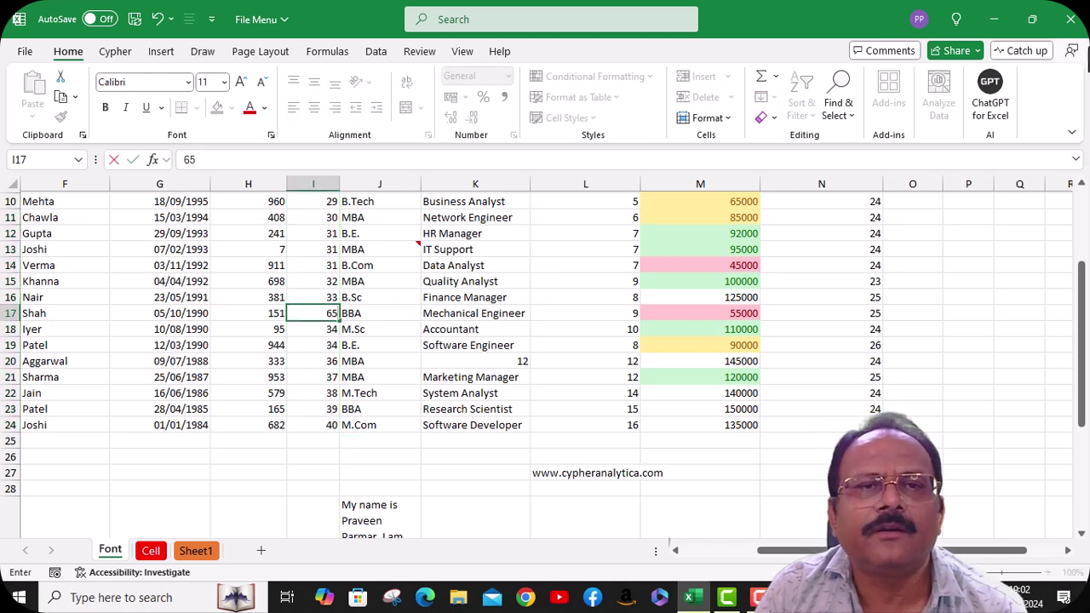
pyautogui.press('Return')
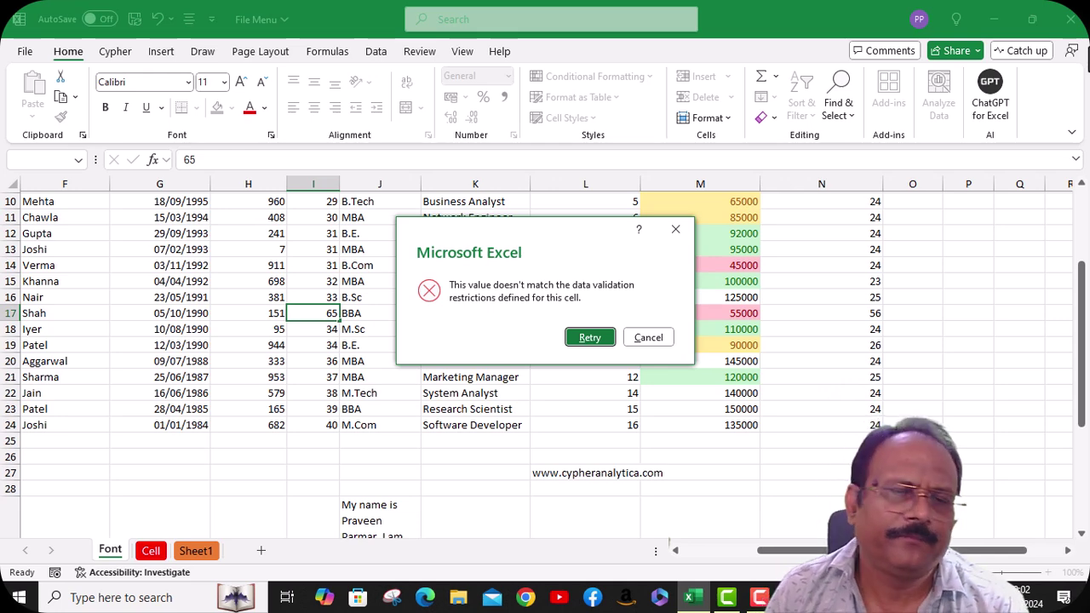
pyautogui.click(647, 338)
pyautogui.write('1')
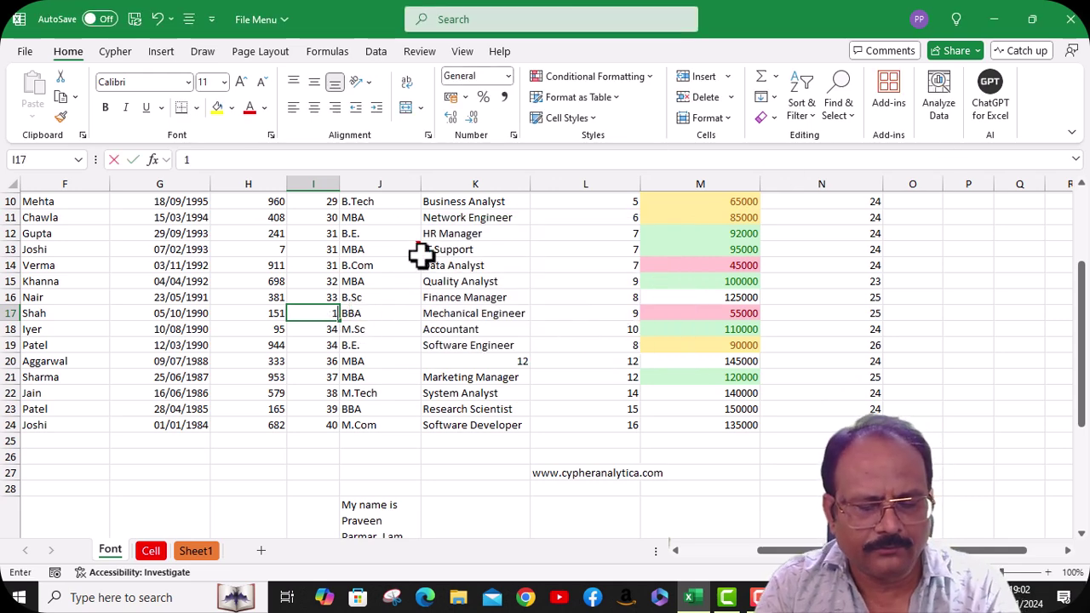
pyautogui.write('7')
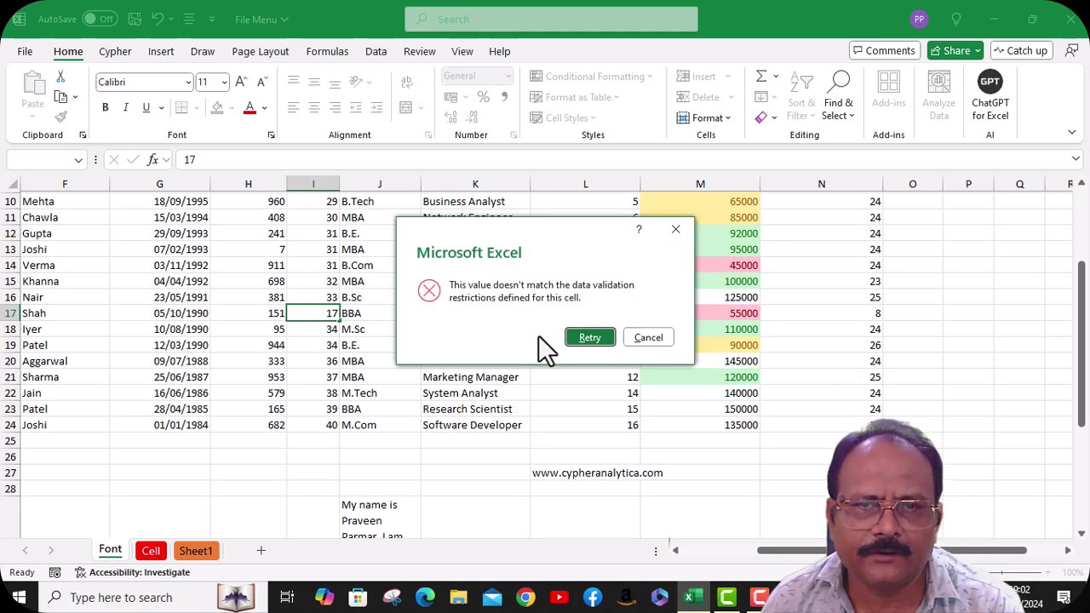
pyautogui.click(647, 337)
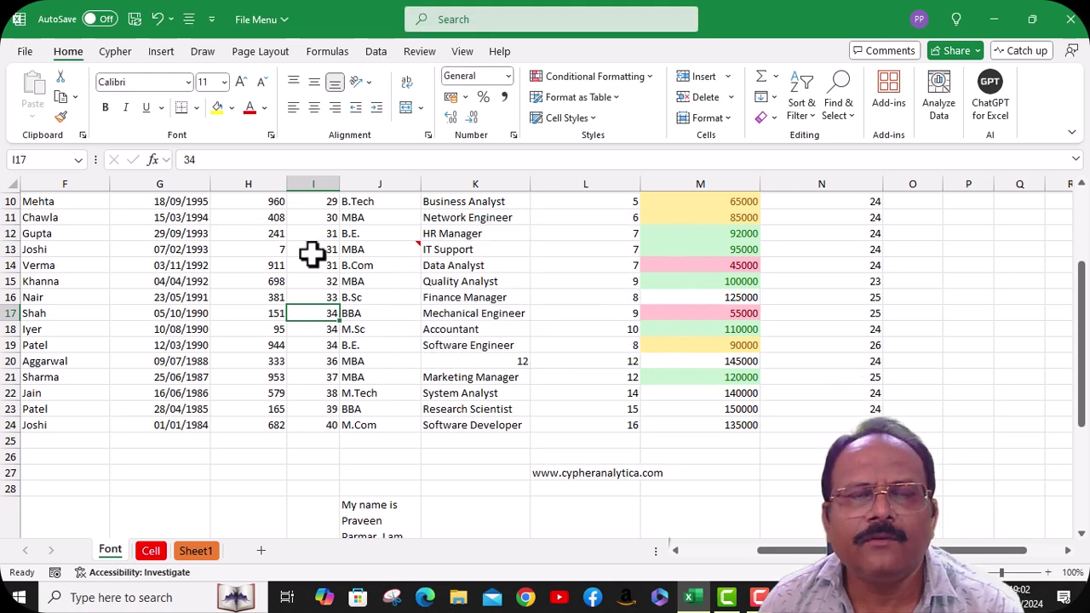
# Step: Jump to the sheet's last cell with Go To Special and examine how far the data extends around it
pyautogui.scroll(1, 312, 247)
pyautogui.scroll(1, 312, 232)
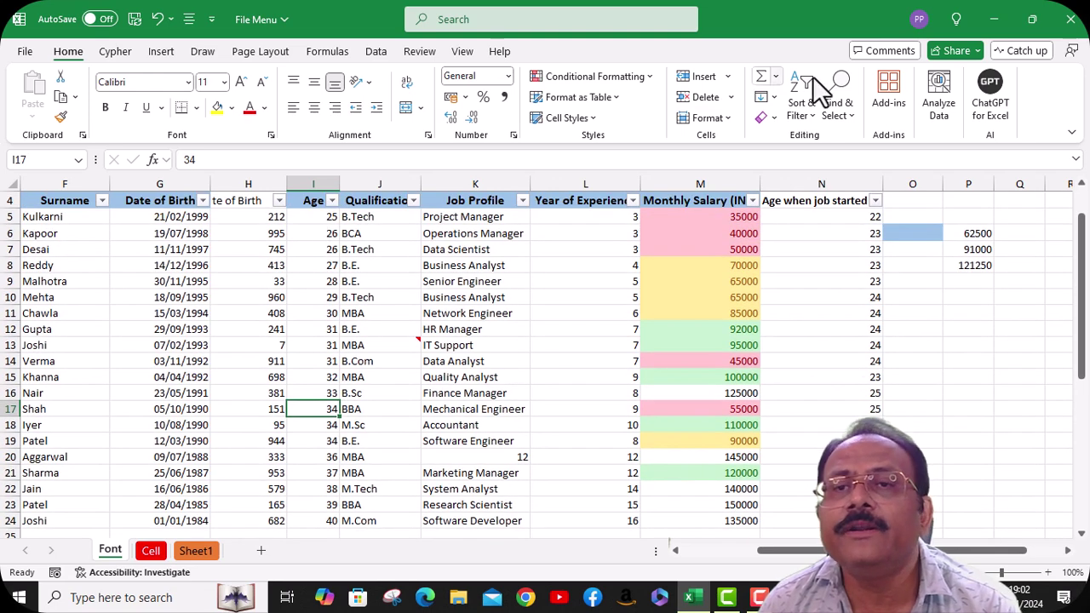
pyautogui.click(838, 119)
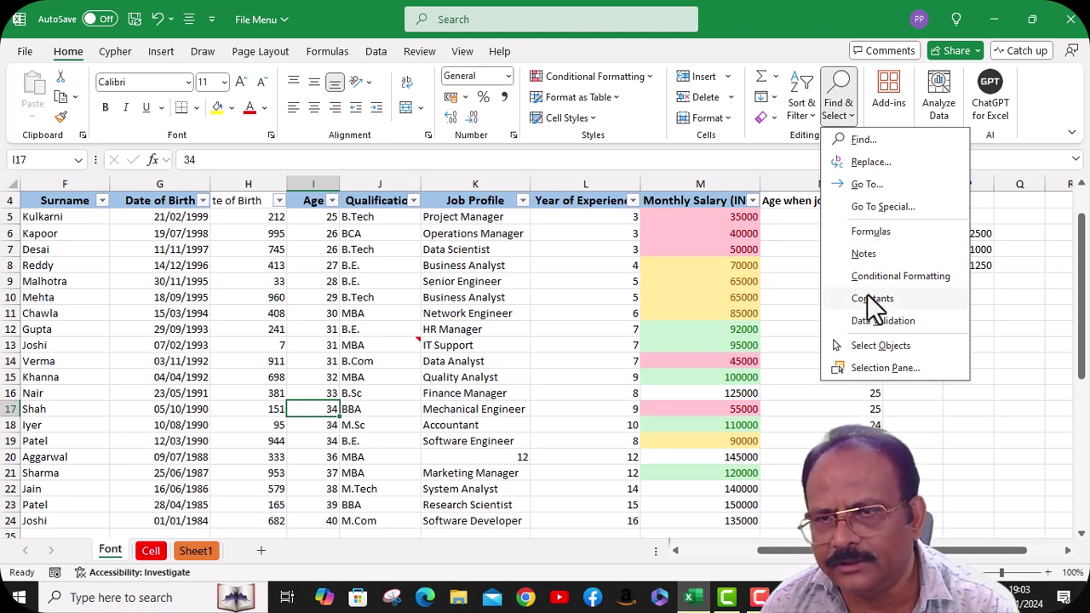
pyautogui.click(869, 210)
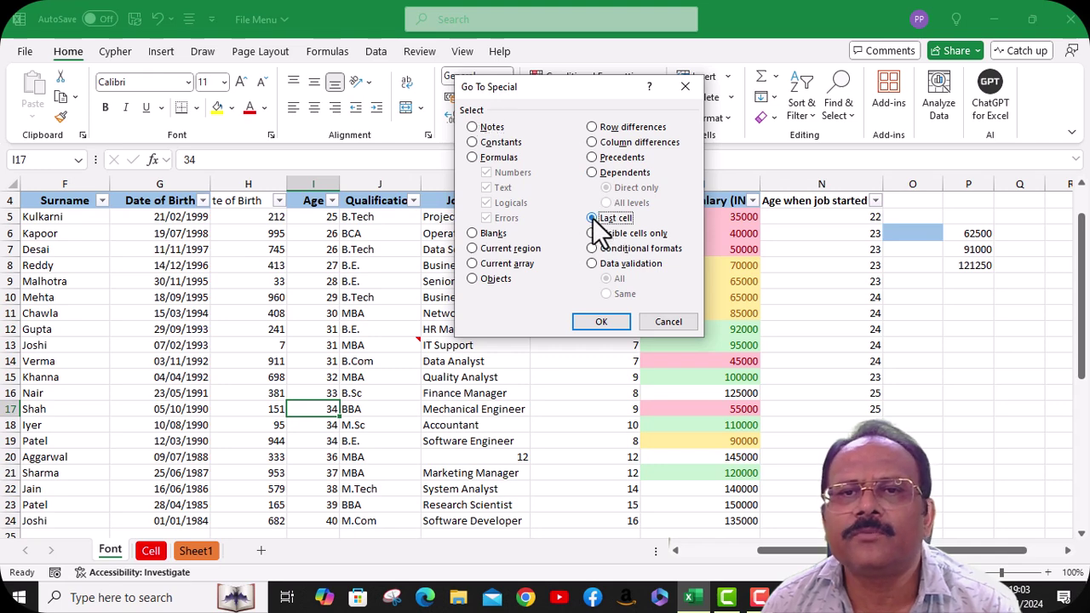
pyautogui.click(612, 321)
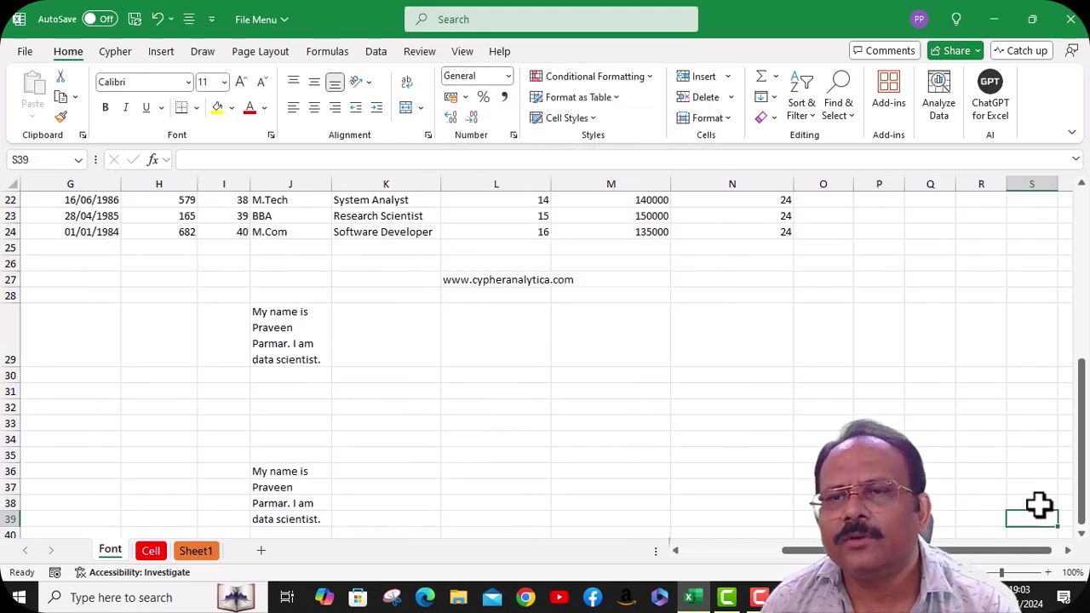
pyautogui.scroll(-1, 554, 482)
pyautogui.scroll(8, 1004, 401)
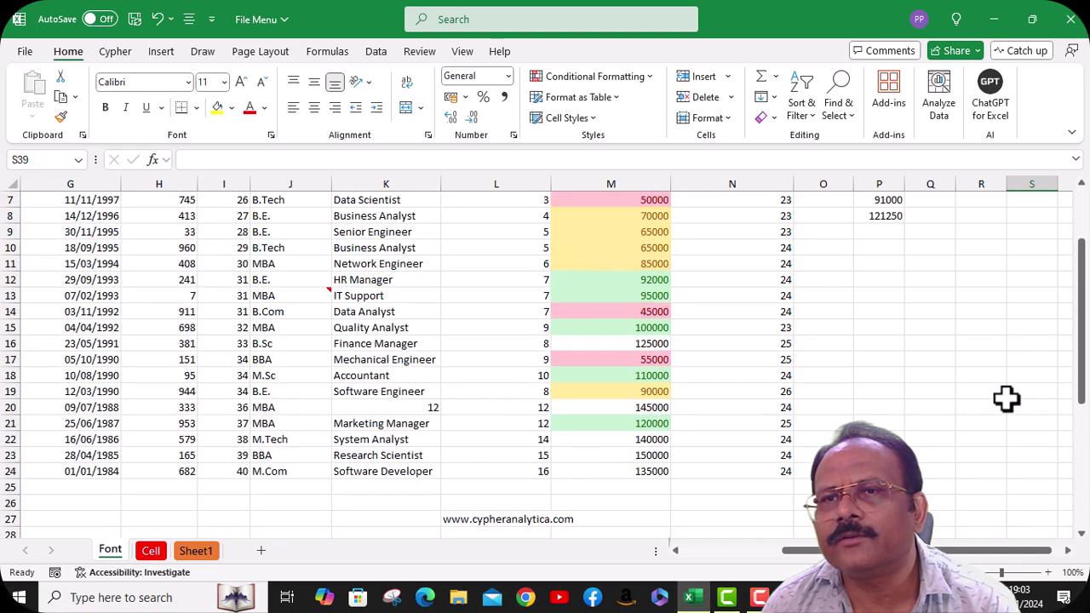
pyautogui.scroll(-8, 1003, 379)
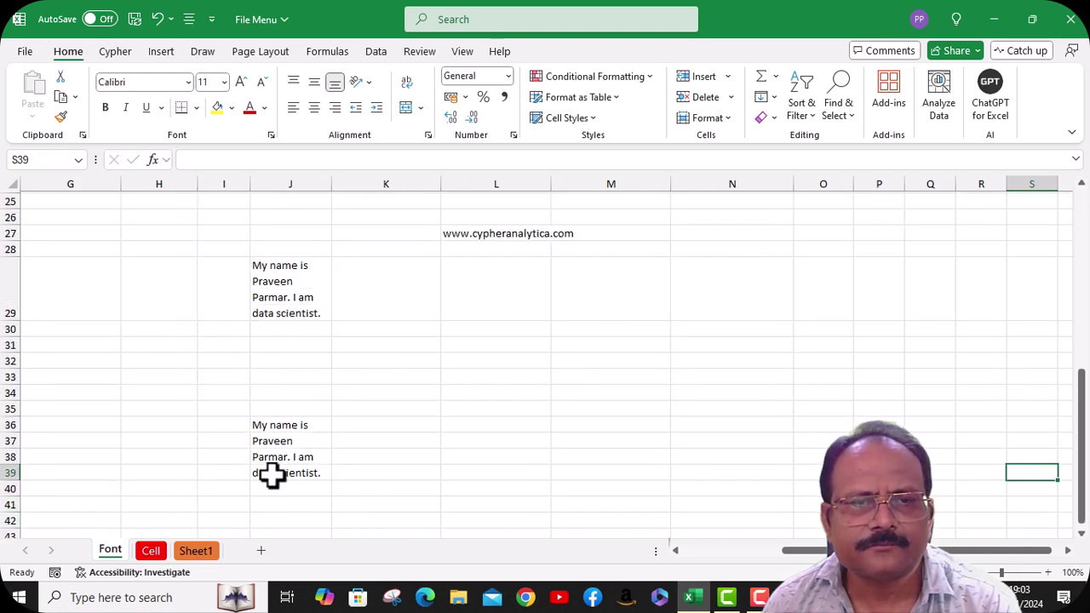
pyautogui.scroll(8, 1060, 470)
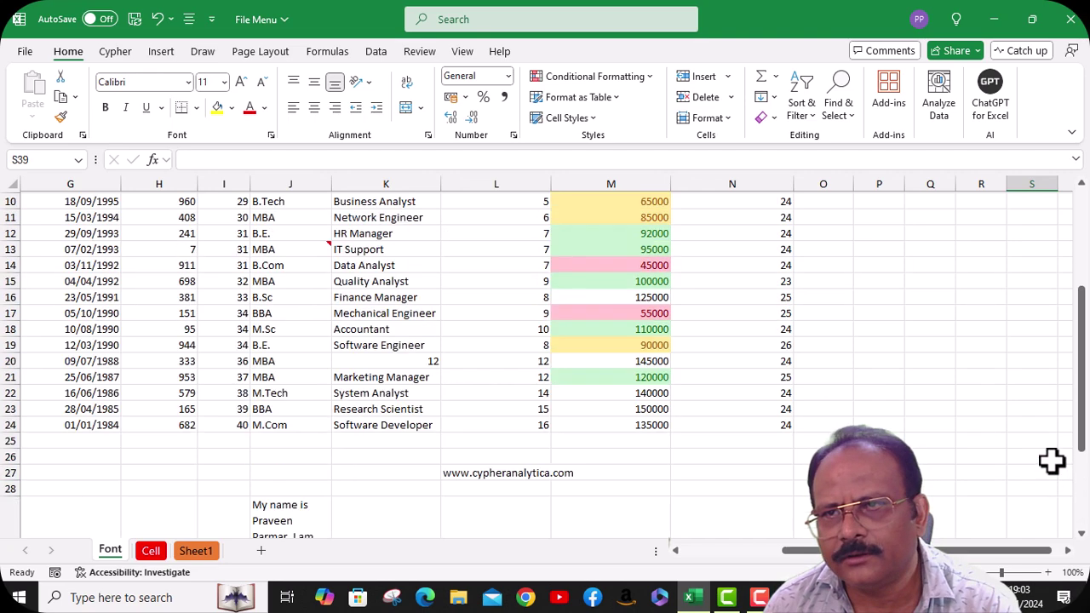
pyautogui.scroll(-9, 1067, 474)
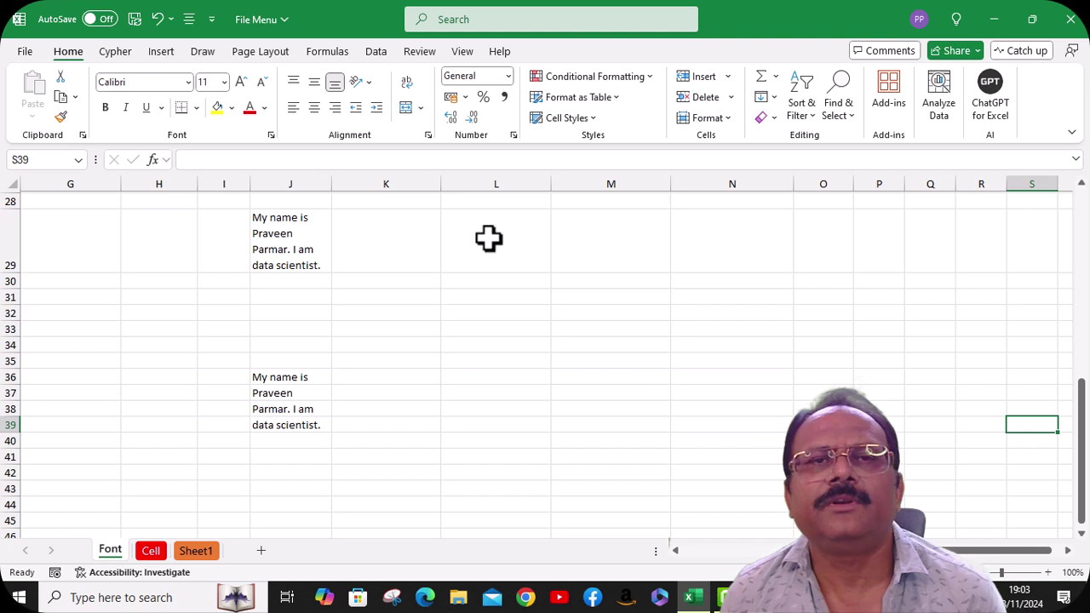
pyautogui.click(852, 130)
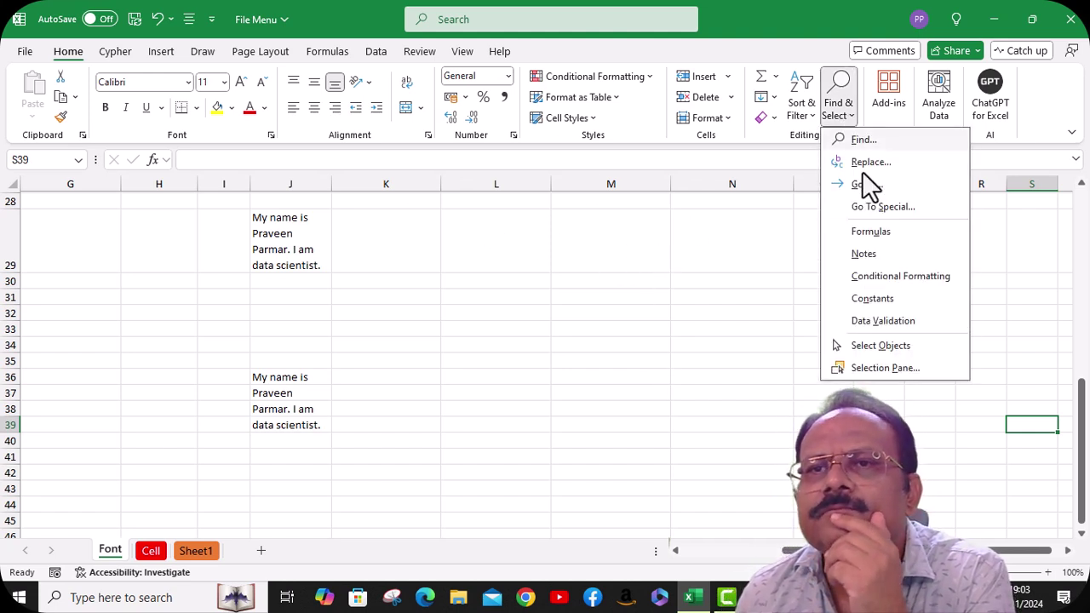
pyautogui.click(868, 206)
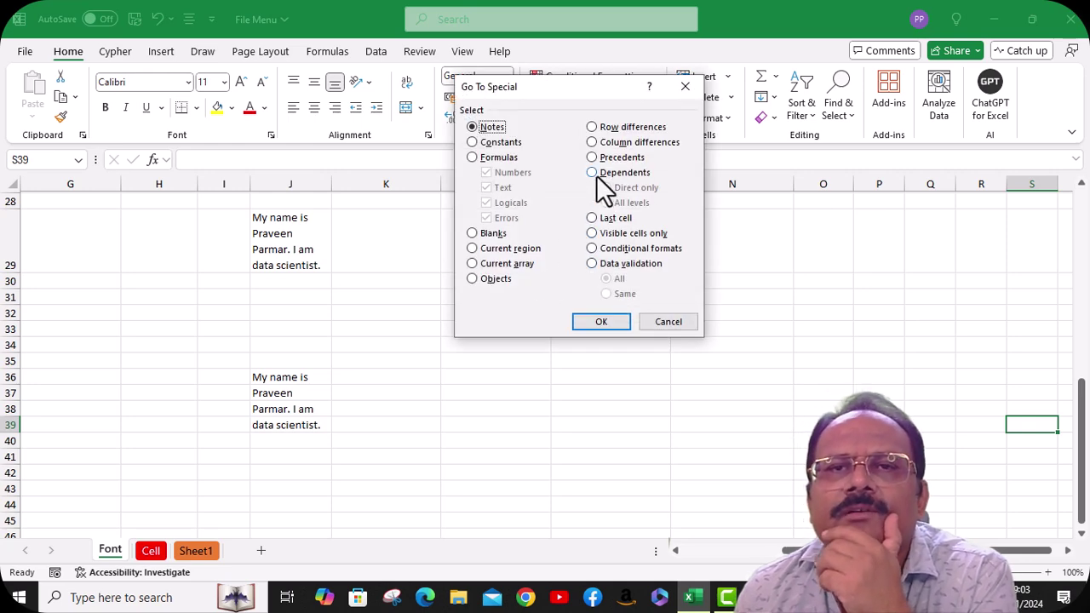
pyautogui.click(669, 321)
# Step: Select the direct precedents of the formula in cell N5 using Go To Special
pyautogui.scroll(9, 685, 328)
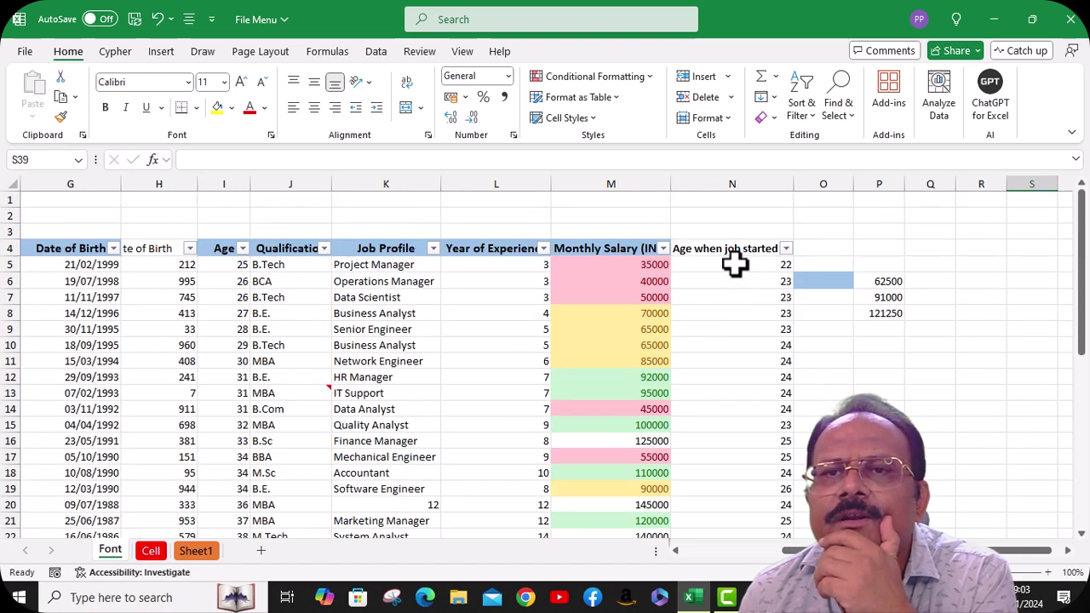
pyautogui.click(734, 264)
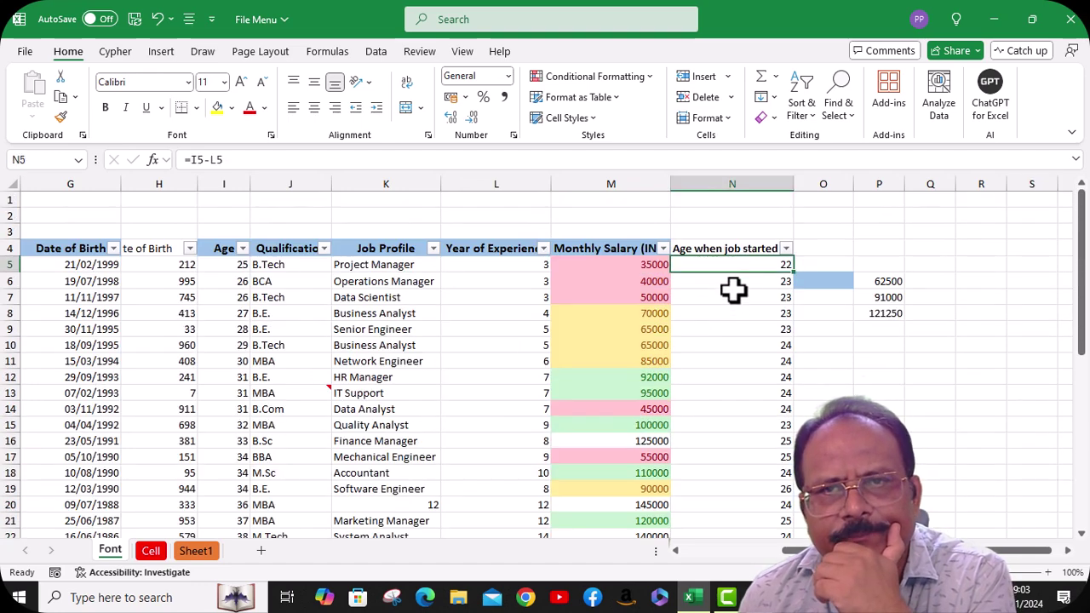
pyautogui.click(835, 115)
pyautogui.click(872, 208)
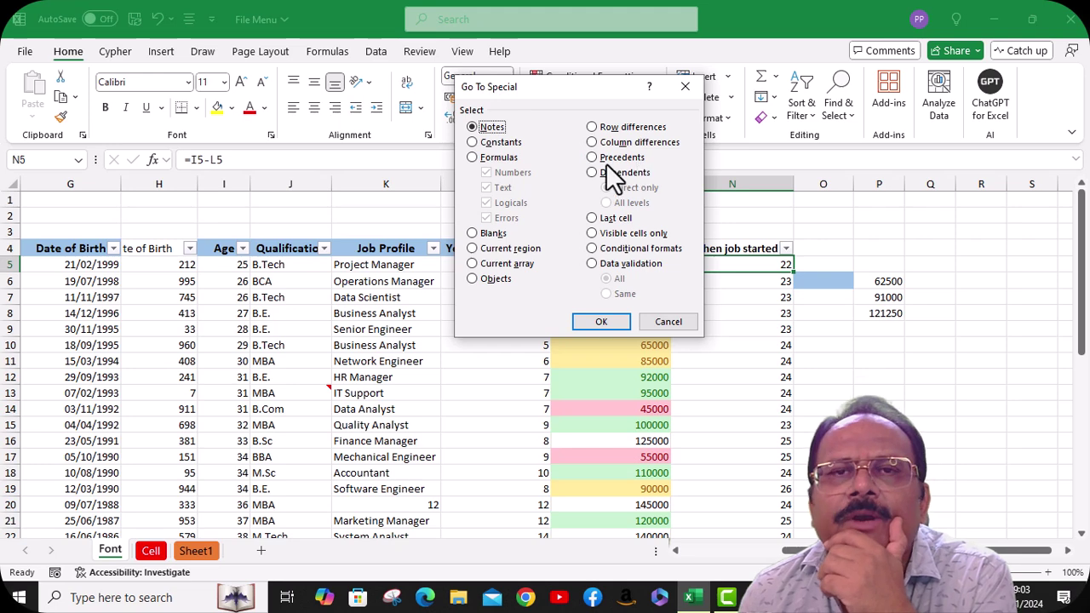
pyautogui.click(593, 158)
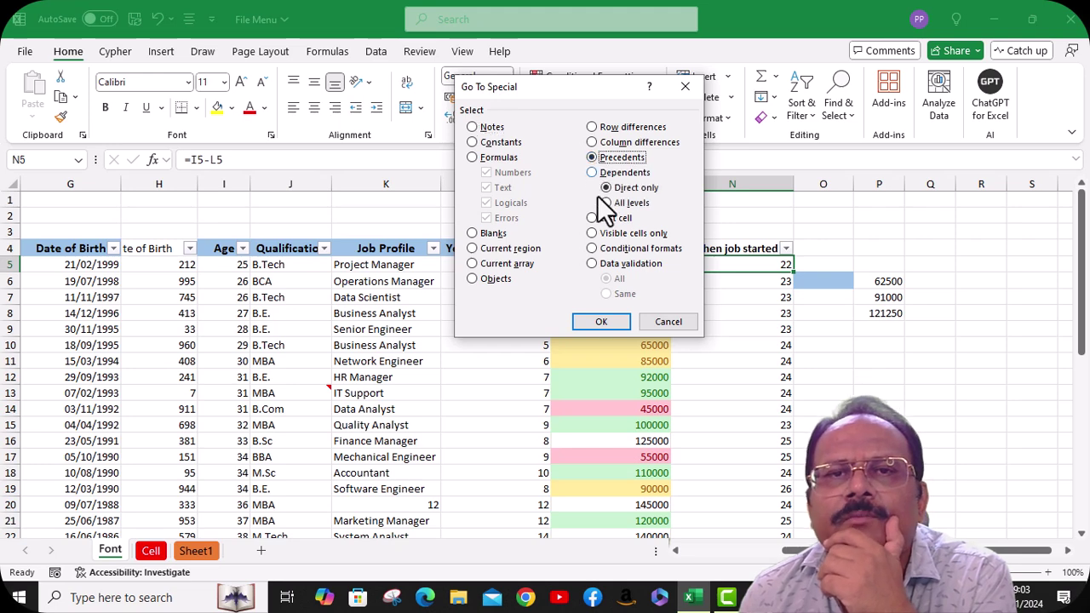
pyautogui.click(604, 322)
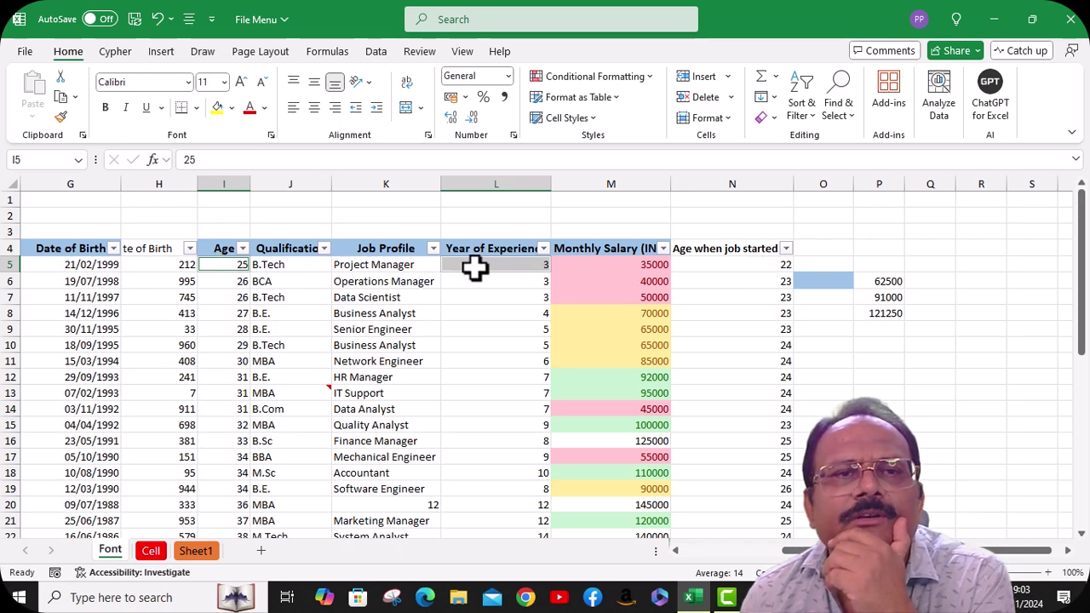
pyautogui.click(842, 115)
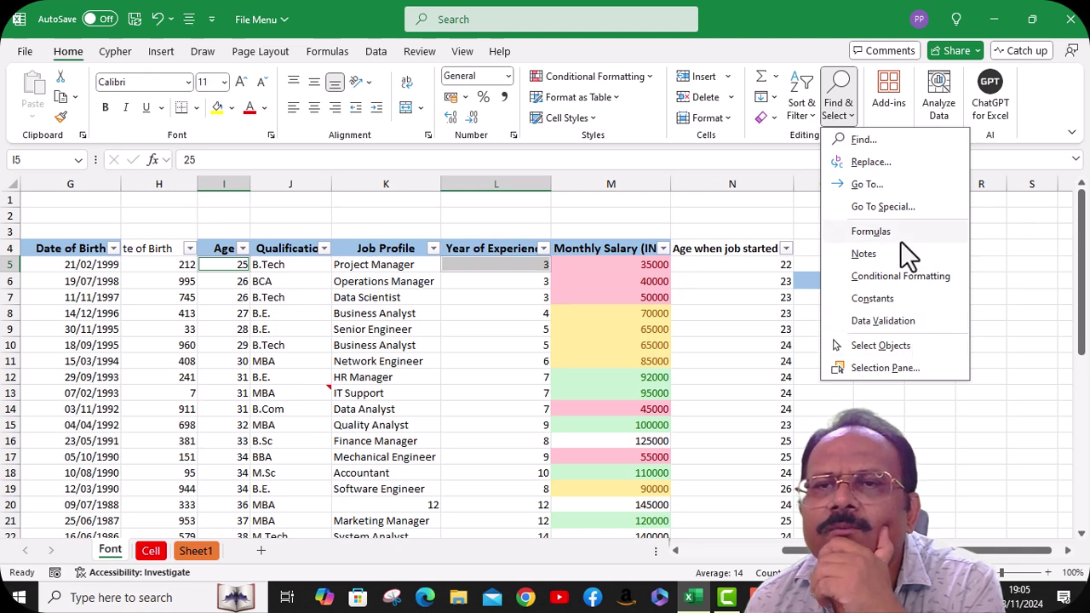
pyautogui.click(839, 89)
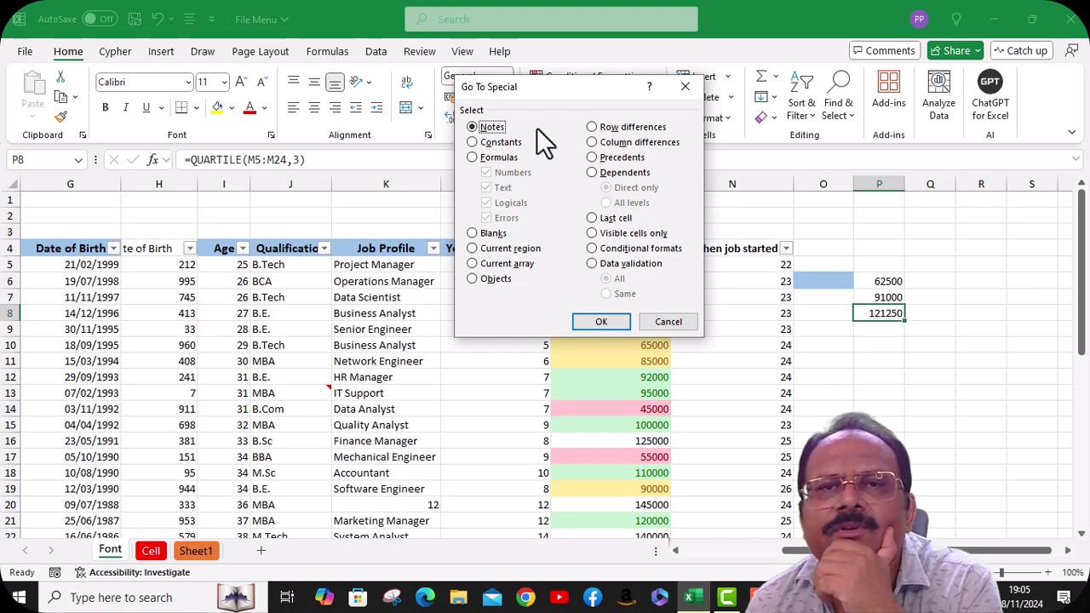
pyautogui.click(666, 322)
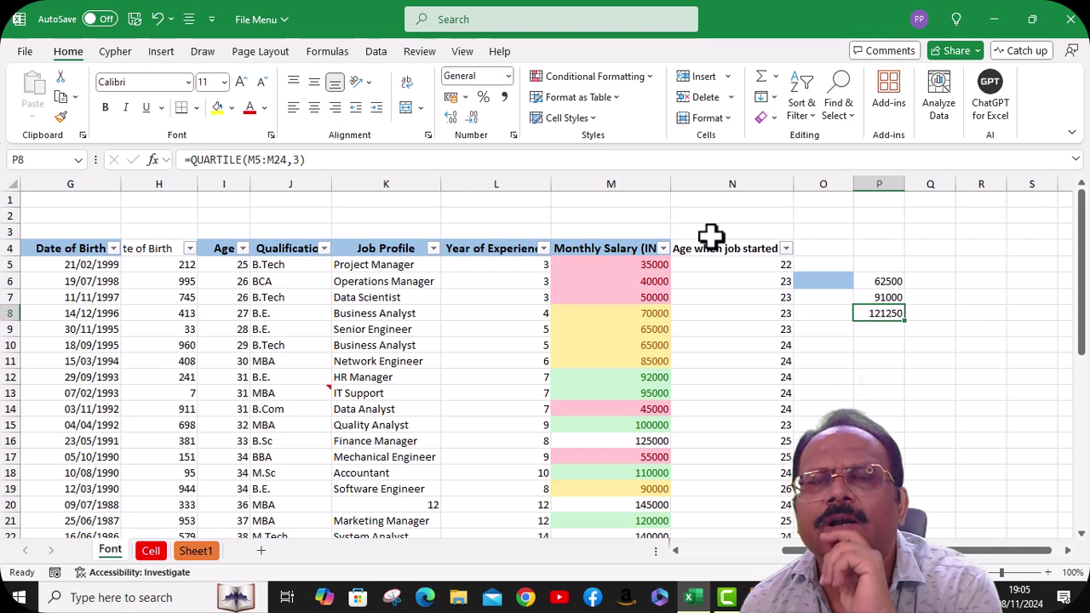
# Step: Turn on Select Objects mode for the sheet and turn it off again
pyautogui.click(837, 119)
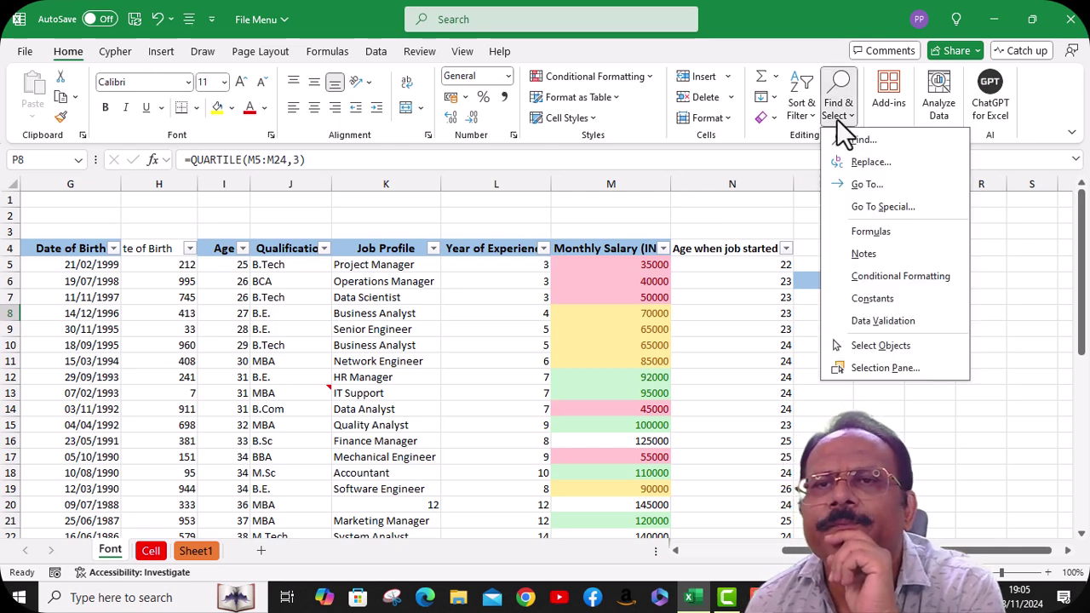
pyautogui.click(874, 345)
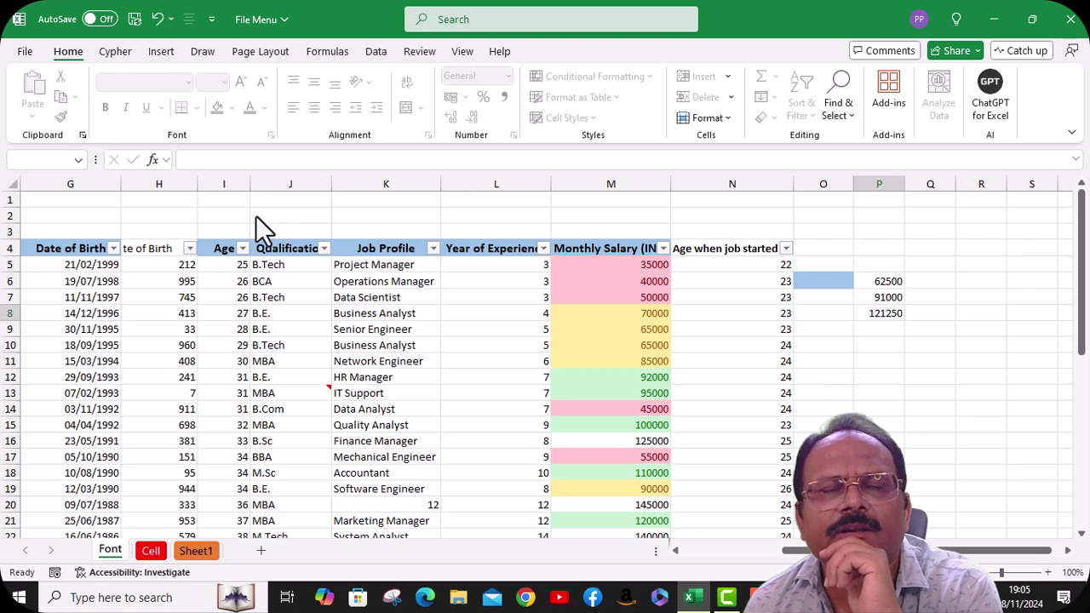
pyautogui.click(837, 120)
pyautogui.click(873, 343)
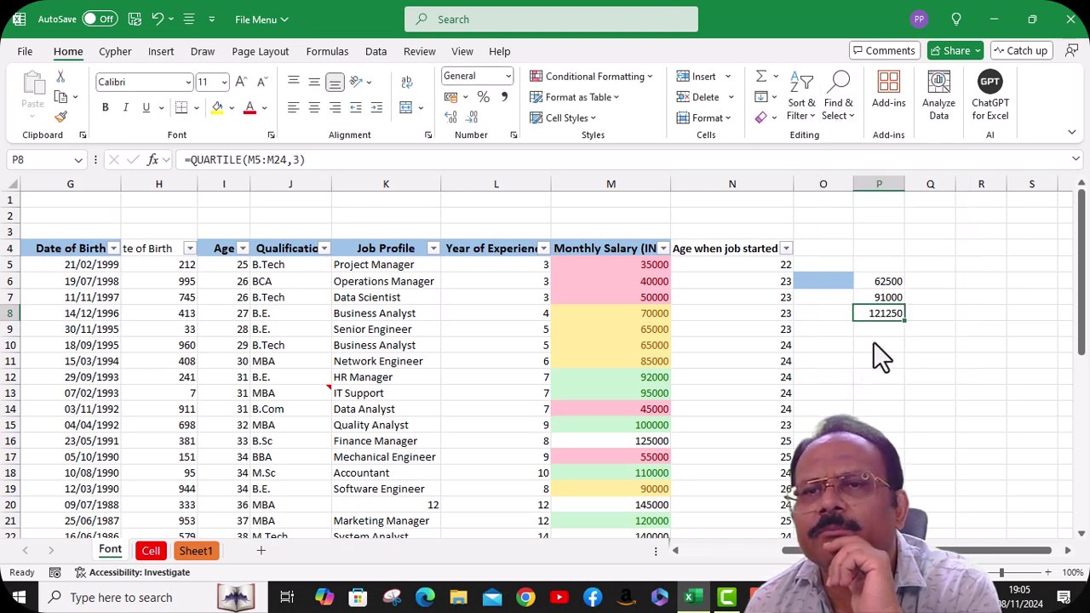
# Step: Select cell N7, view the sheet's objects in the Selection pane, and close the pane
pyautogui.click(687, 298)
pyautogui.click(840, 121)
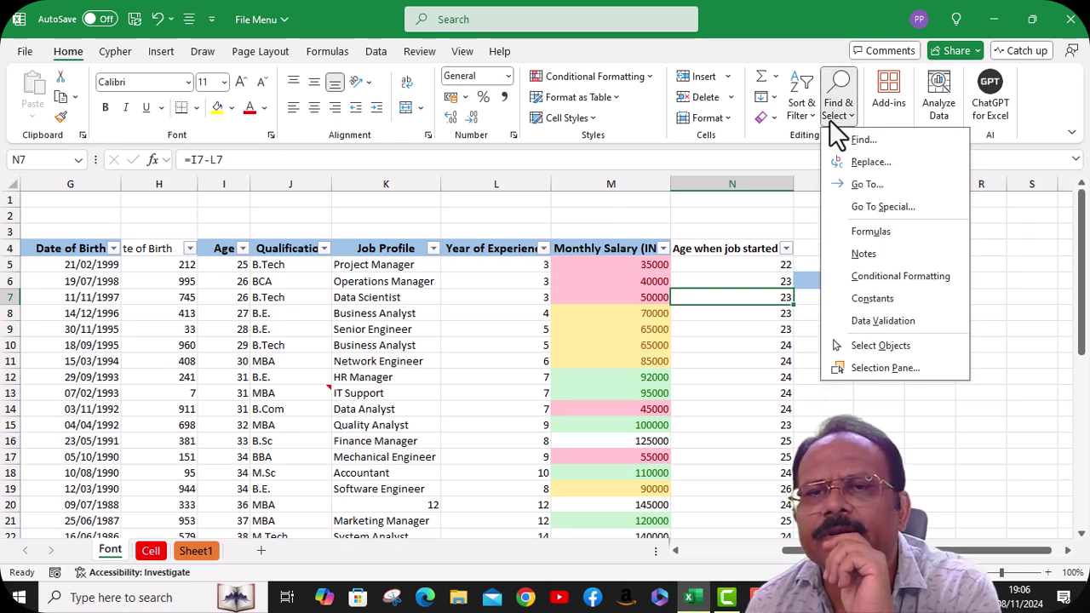
pyautogui.click(870, 370)
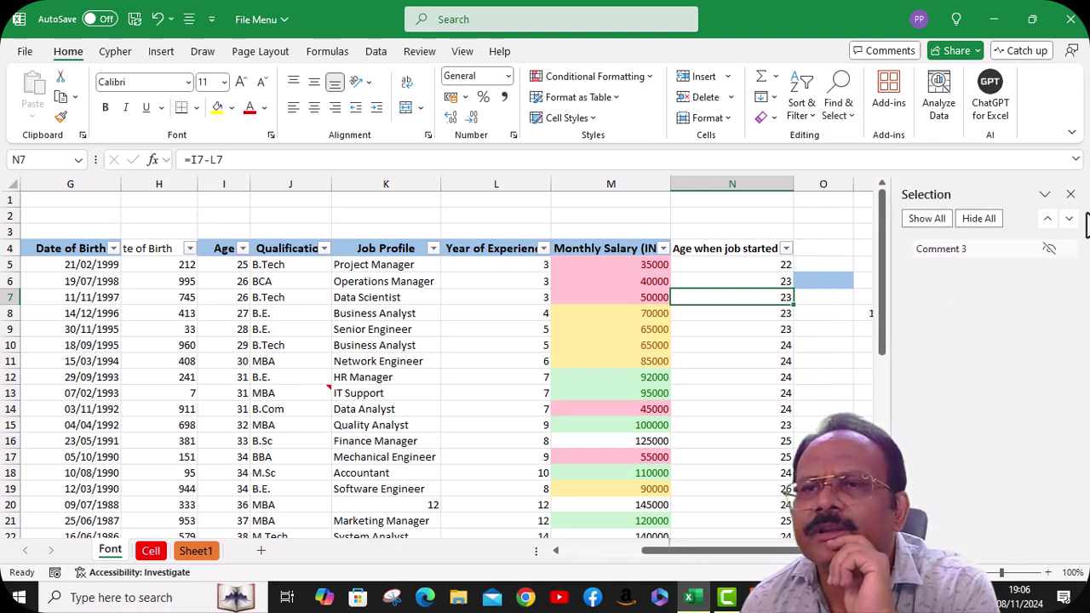
pyautogui.click(1070, 195)
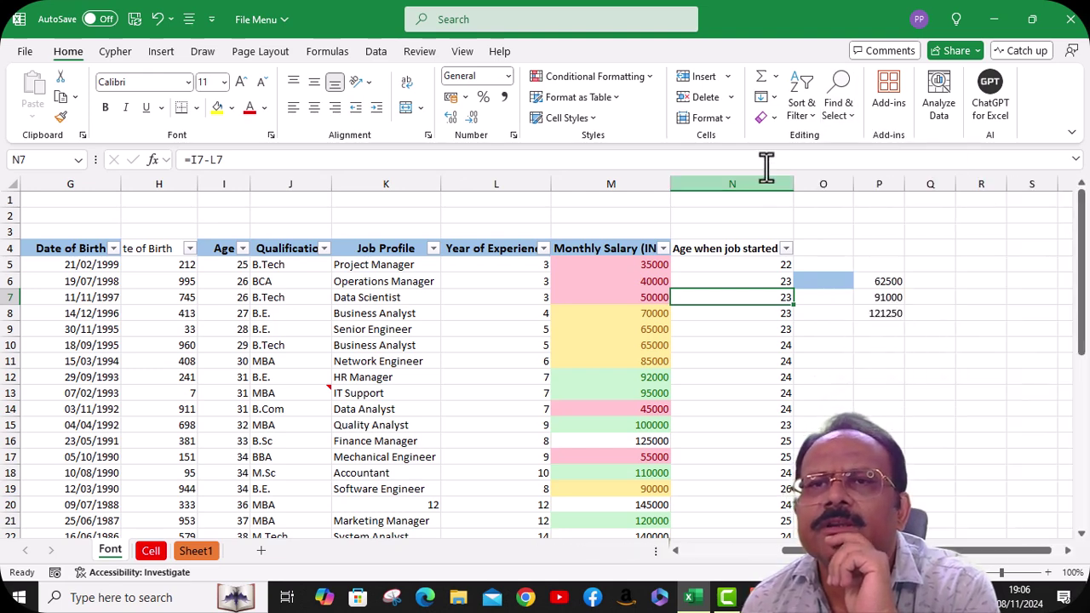
pyautogui.click(850, 116)
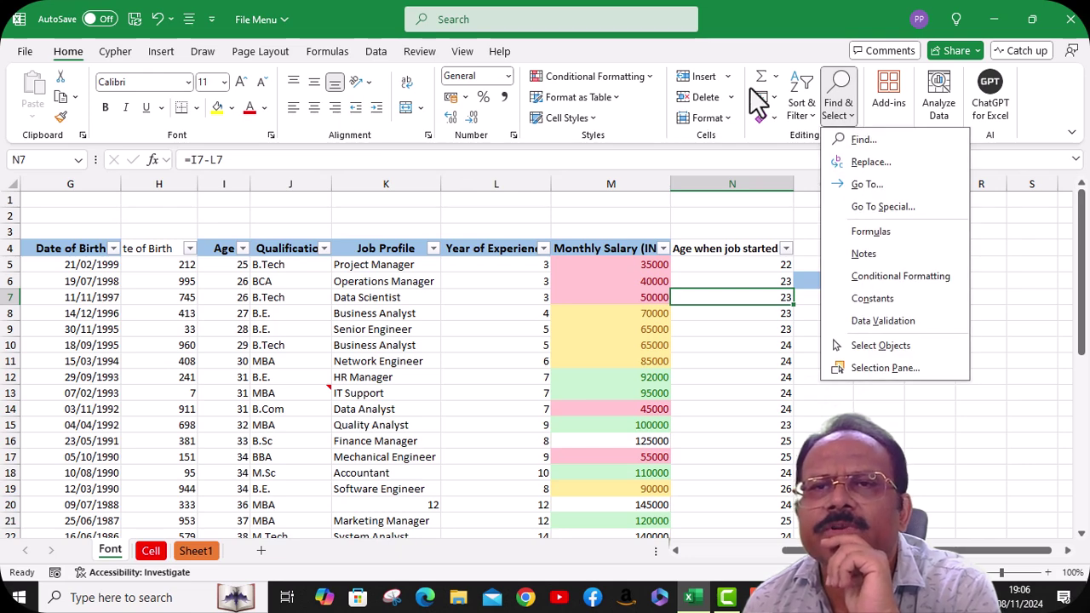
pyautogui.click(773, 79)
pyautogui.click(766, 59)
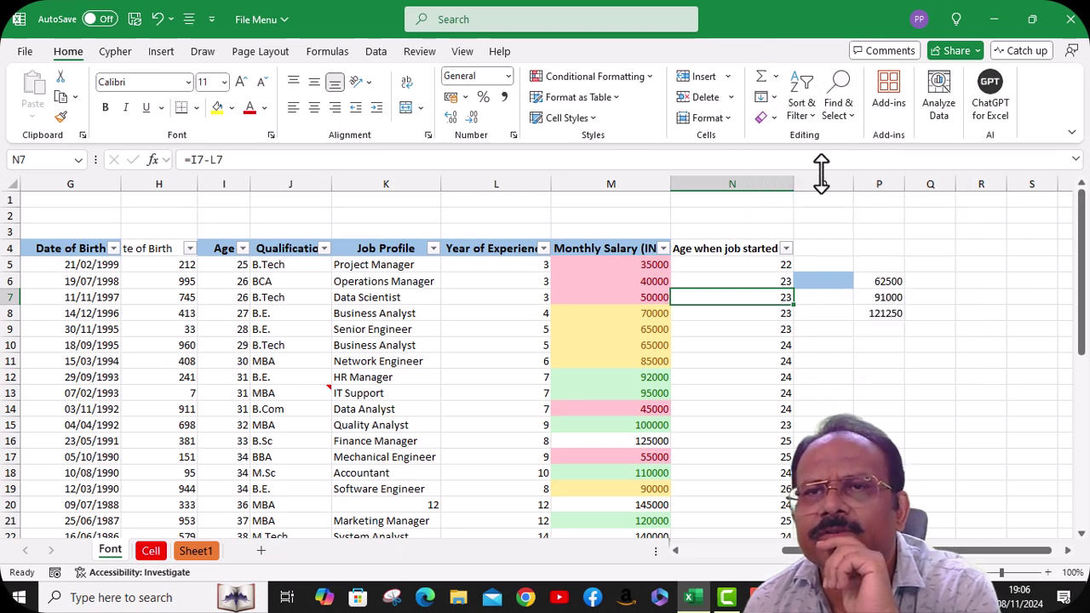